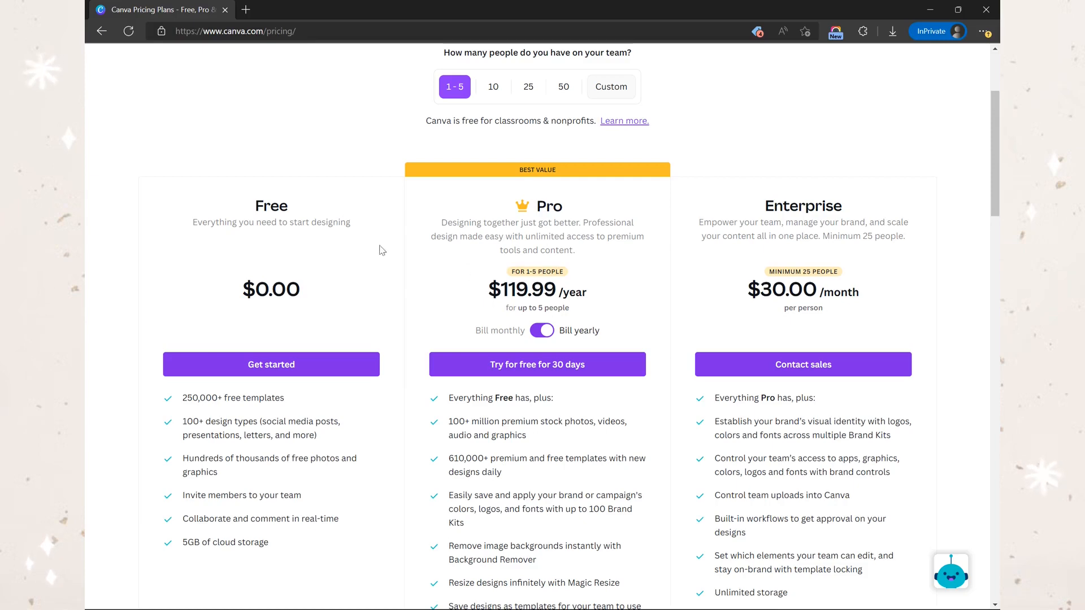
# Get started with the Free plan and view the Learn and Play tutorials in the Design School
pyautogui.click(266, 363)
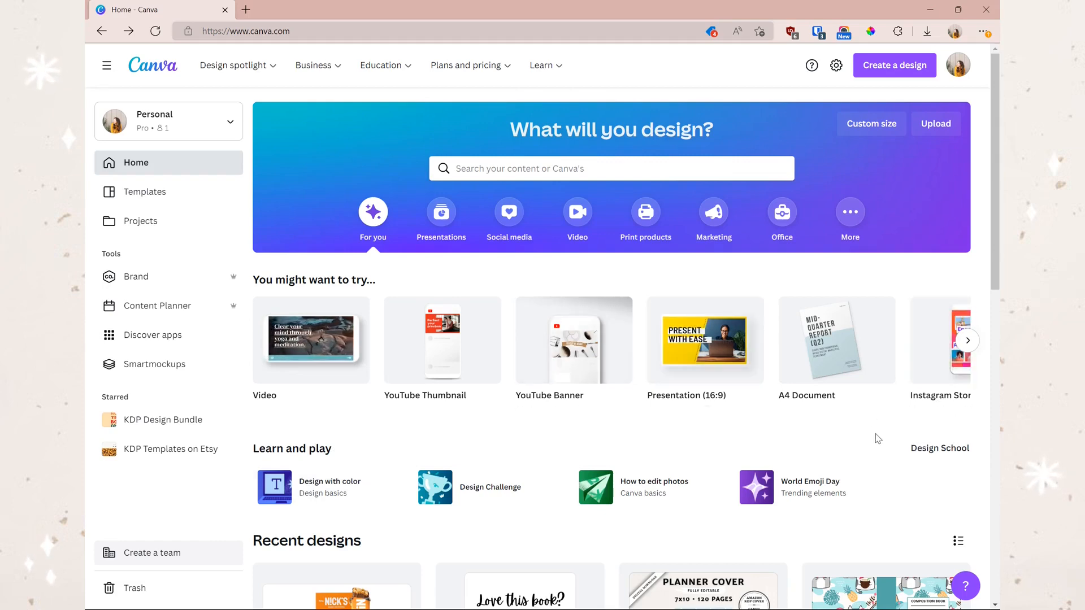
pyautogui.click(926, 448)
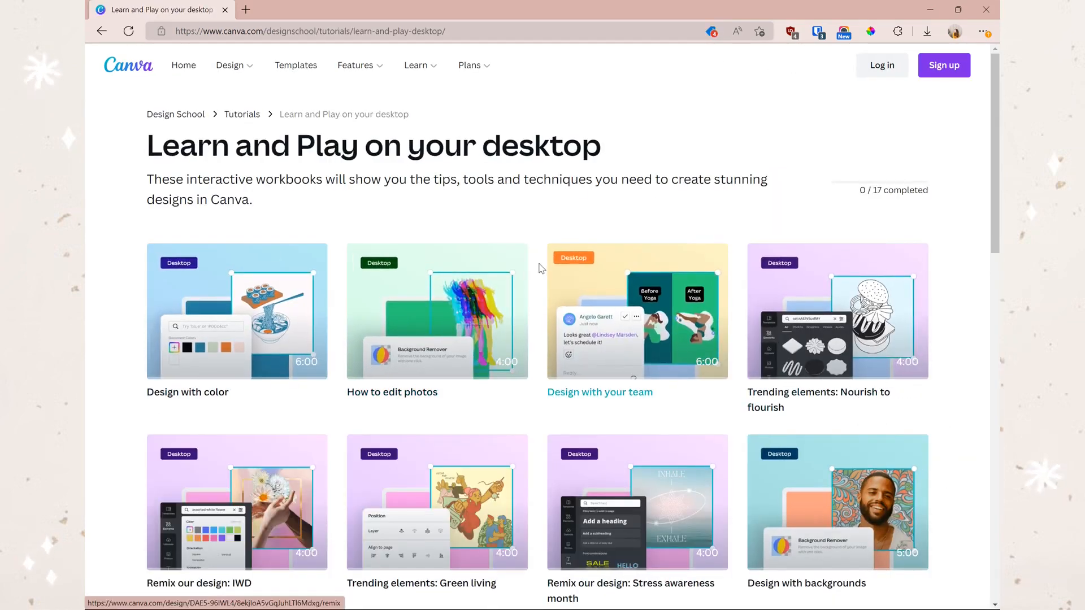
pyautogui.hotkey('alt', 'Left')
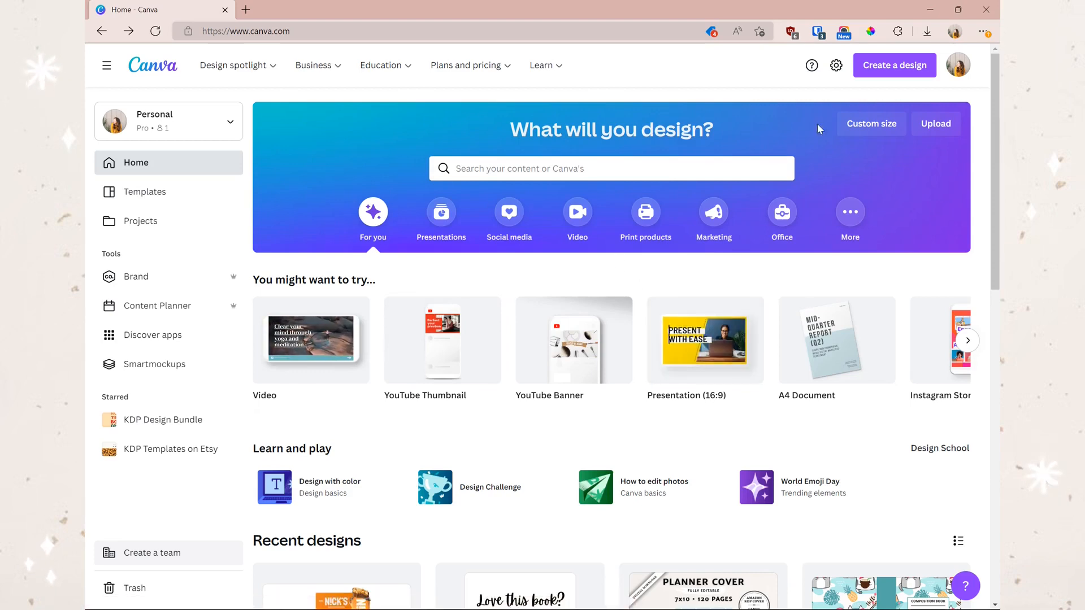
# Look through the suggested design types and create a new Facebook Post design
pyautogui.click(877, 67)
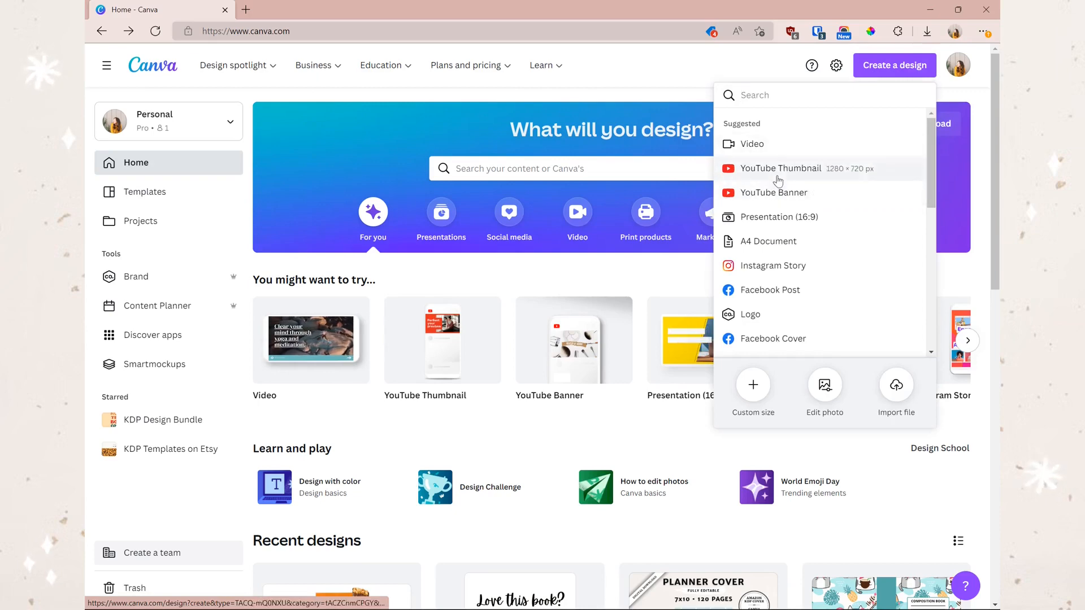
pyautogui.scroll(-3, 785, 293)
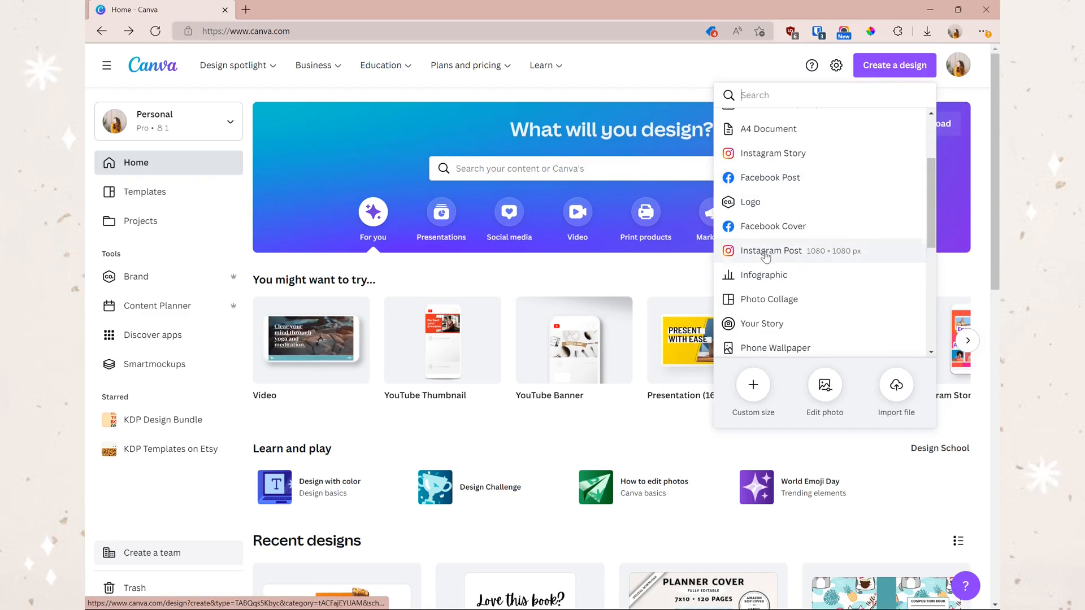
pyautogui.scroll(-2, 832, 279)
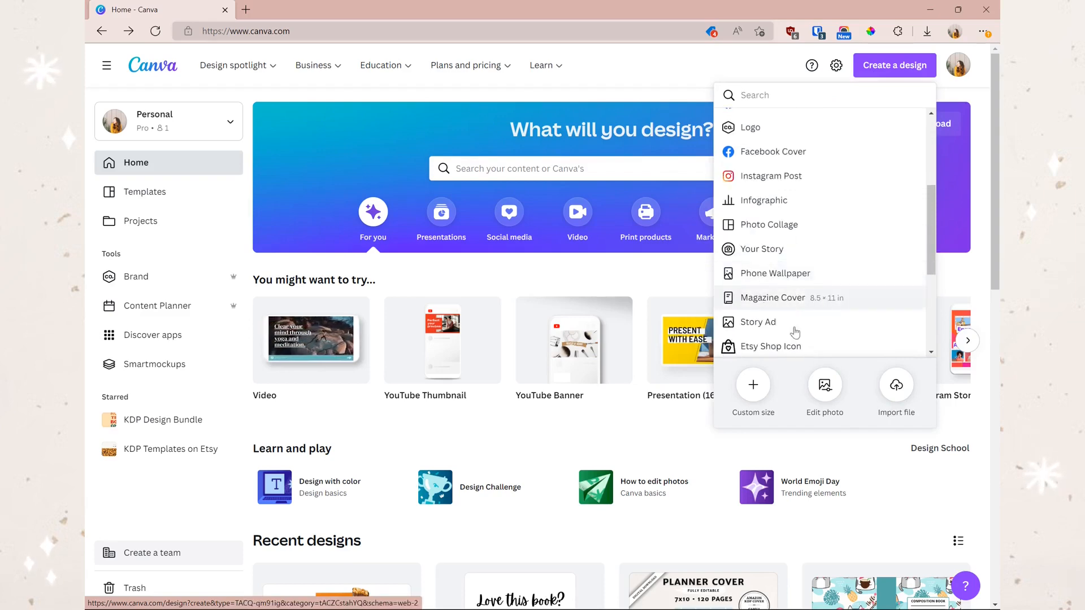
pyautogui.scroll(-1, 826, 303)
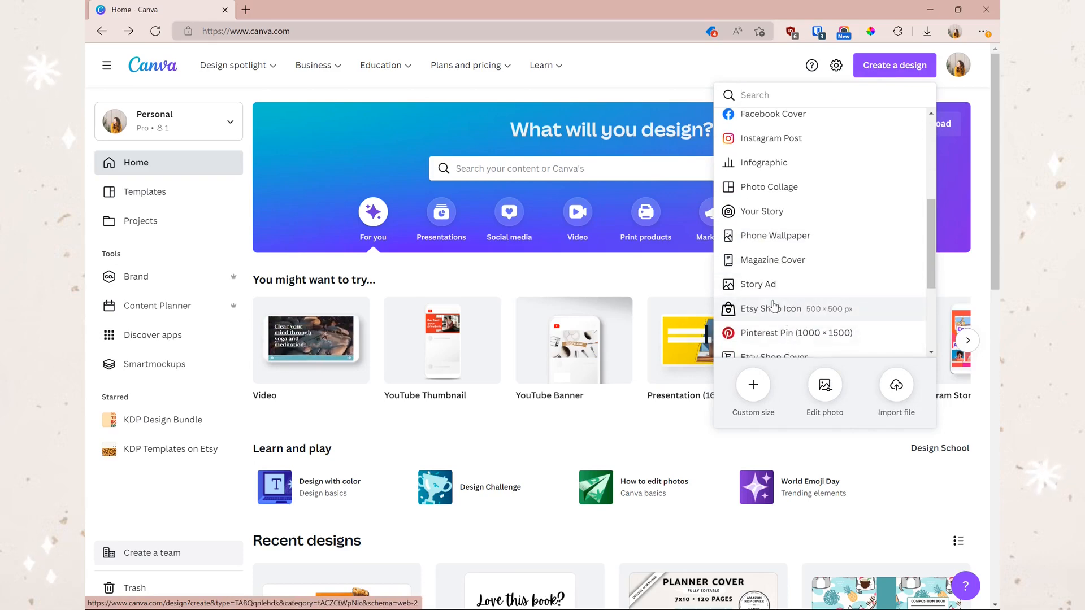
pyautogui.scroll(4, 791, 283)
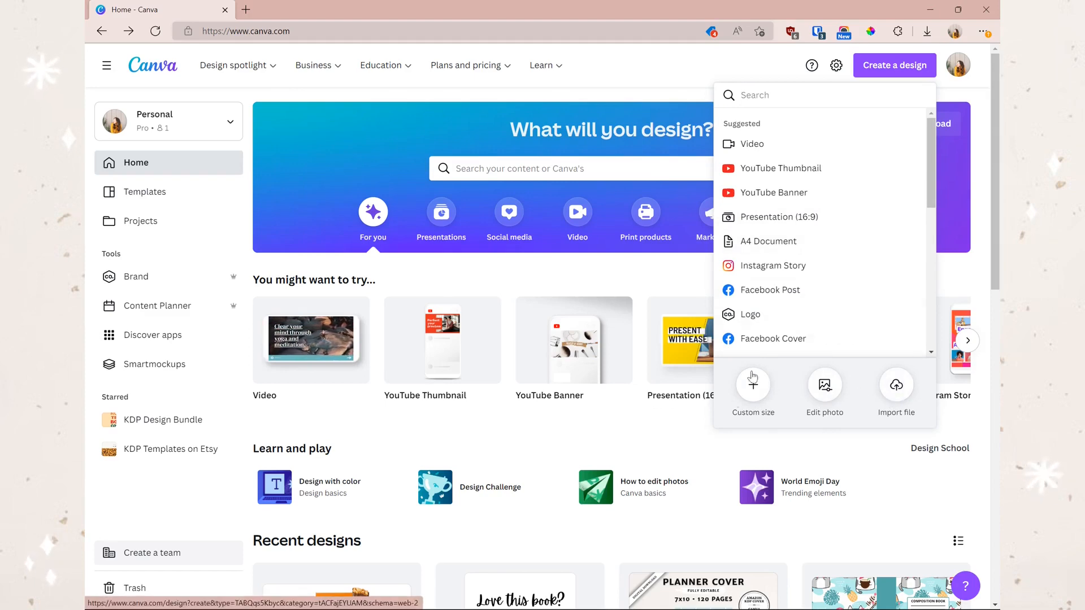
pyautogui.click(780, 294)
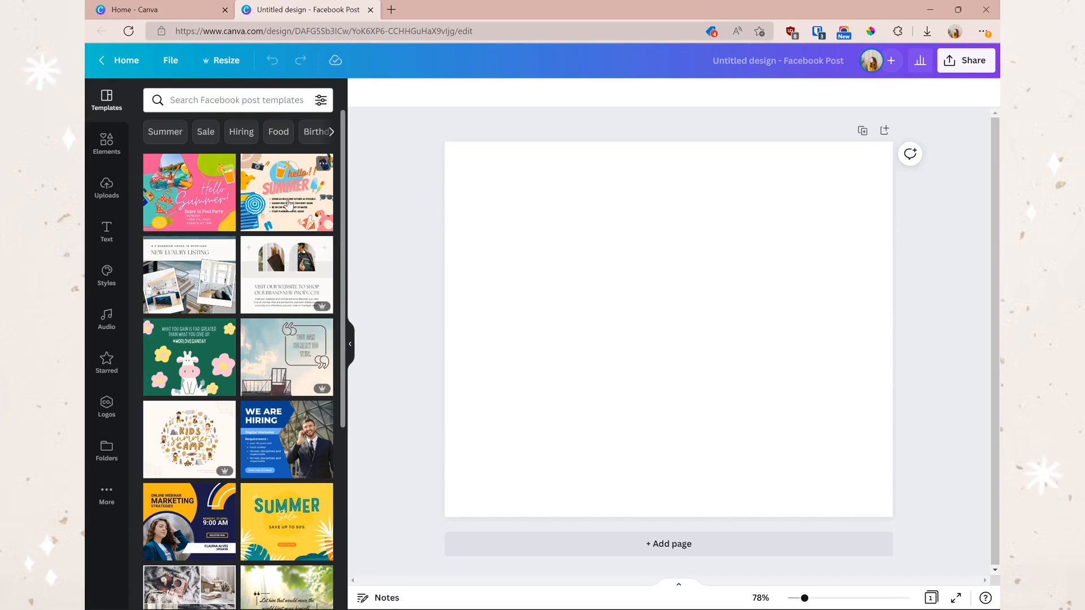
# Apply the yellow Summer Sale template to the blank page and check which templates are marked as Pro
pyautogui.scroll(-4, 287, 202)
pyautogui.scroll(4, 287, 202)
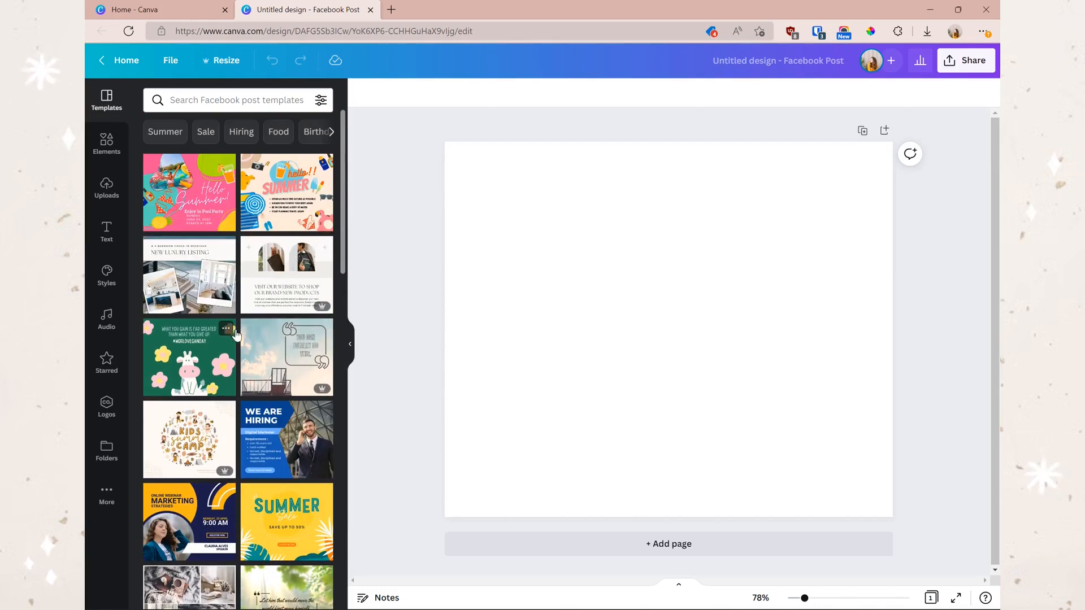
pyautogui.scroll(-1, 237, 334)
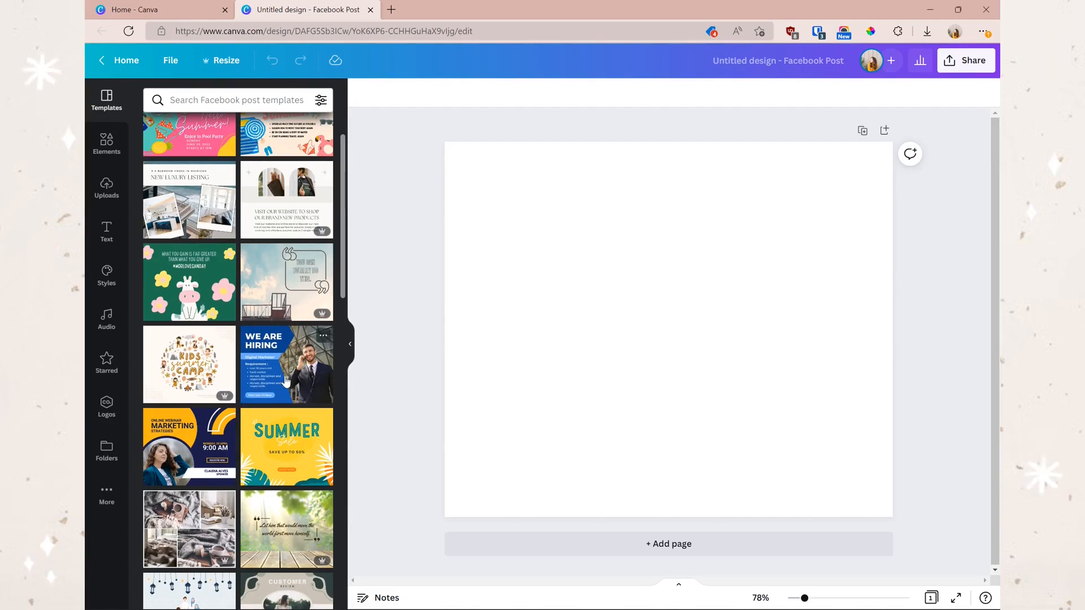
pyautogui.scroll(-1, 288, 381)
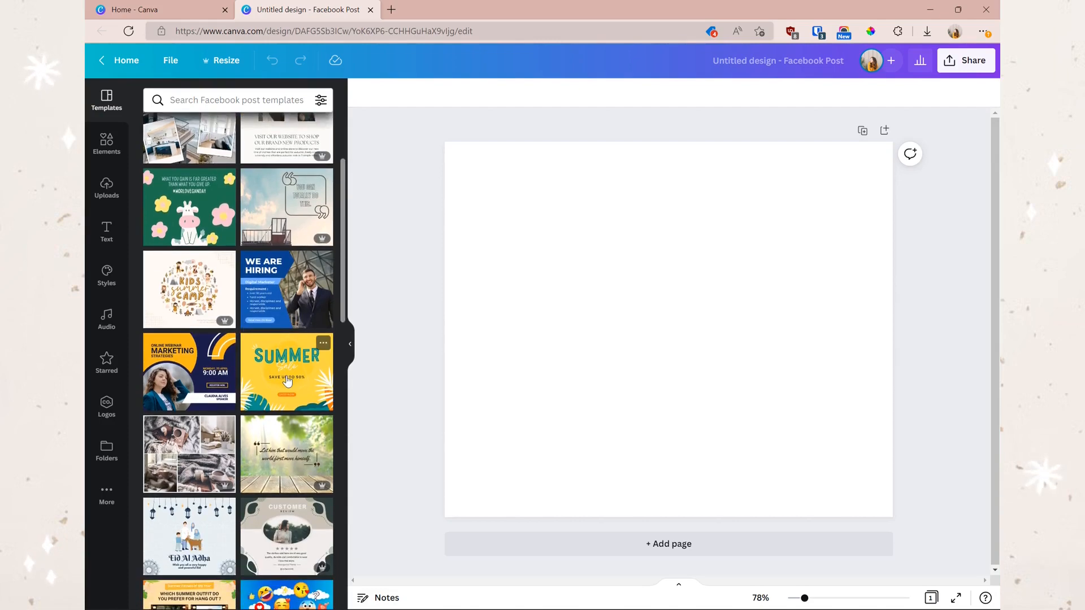
pyautogui.click(287, 382)
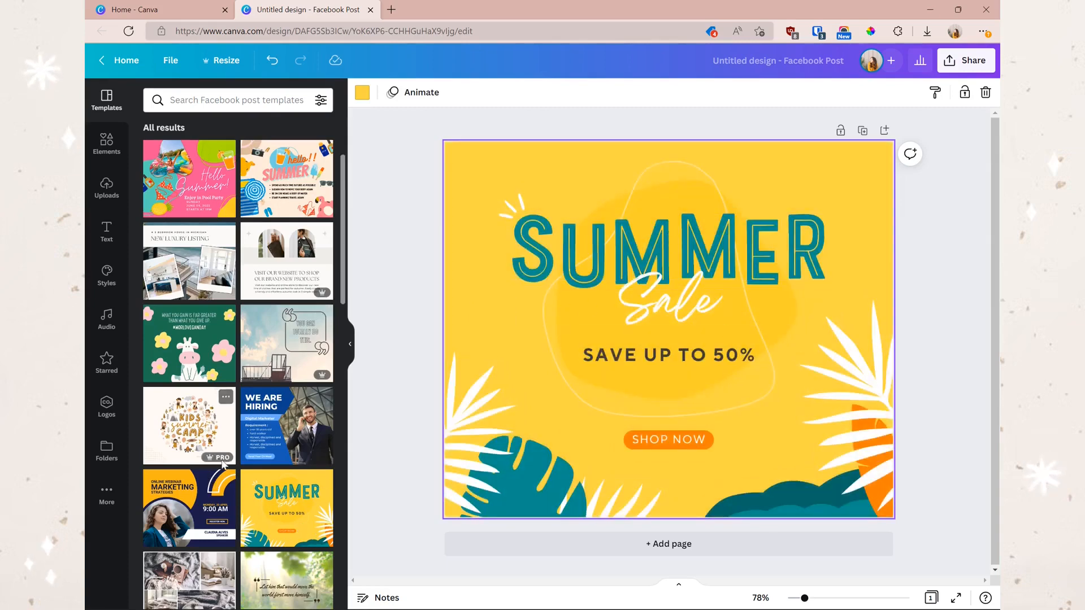
pyautogui.moveTo(224, 456)
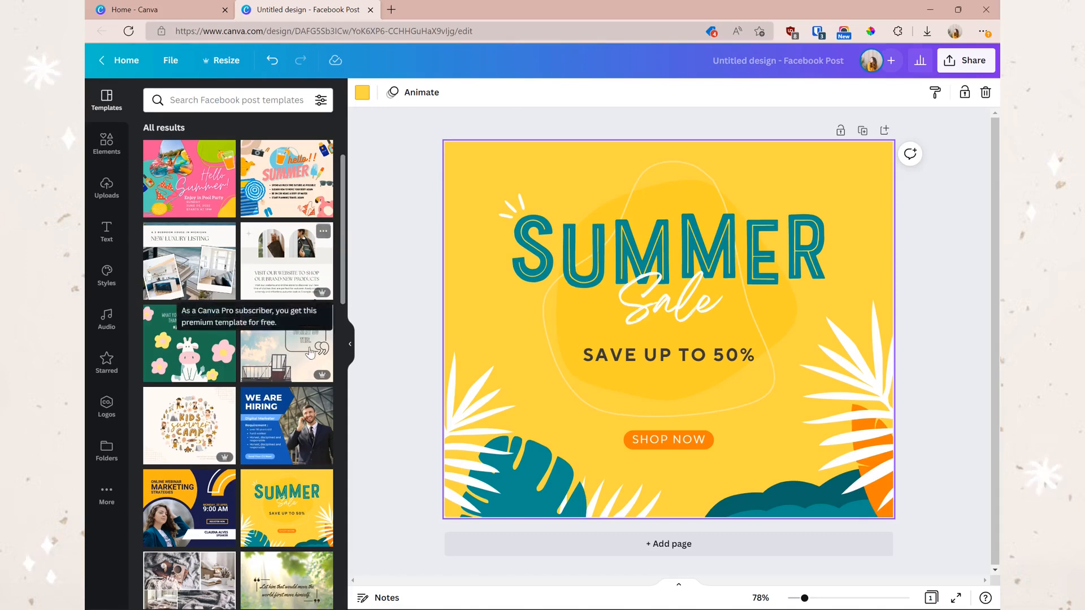
pyautogui.moveTo(317, 380)
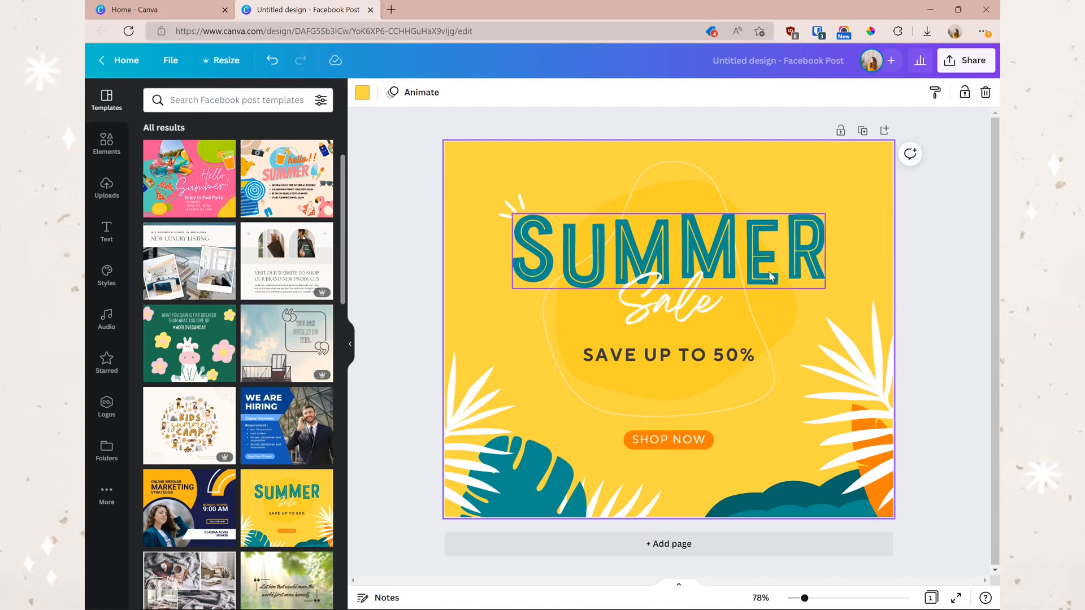
# Recolor the page background light purple and the blob behind the Summer Sale text light orange
pyautogui.click(362, 92)
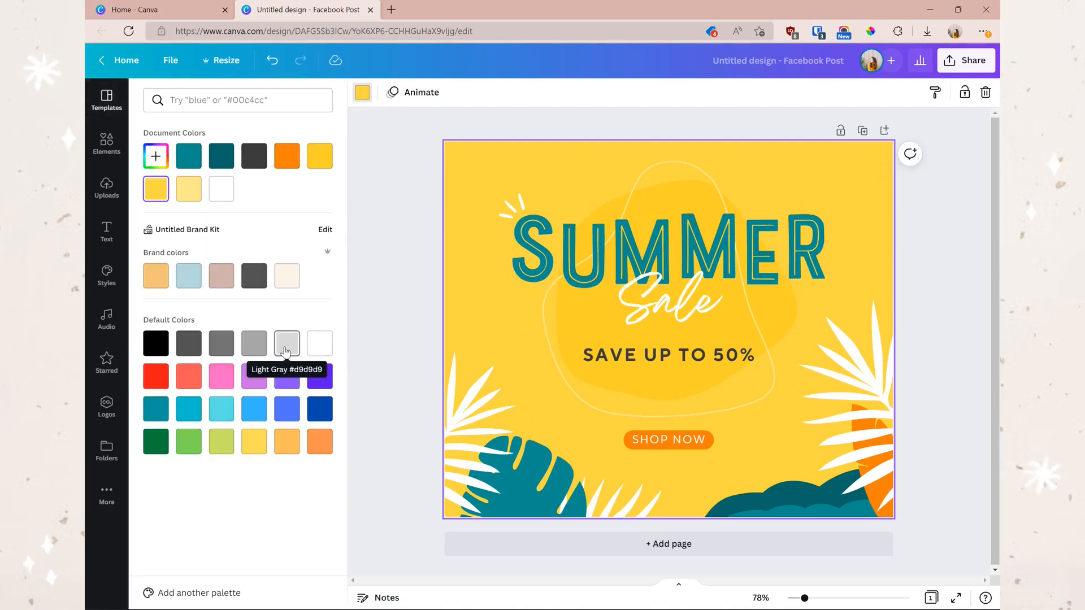
pyautogui.click(254, 375)
pyautogui.click(559, 339)
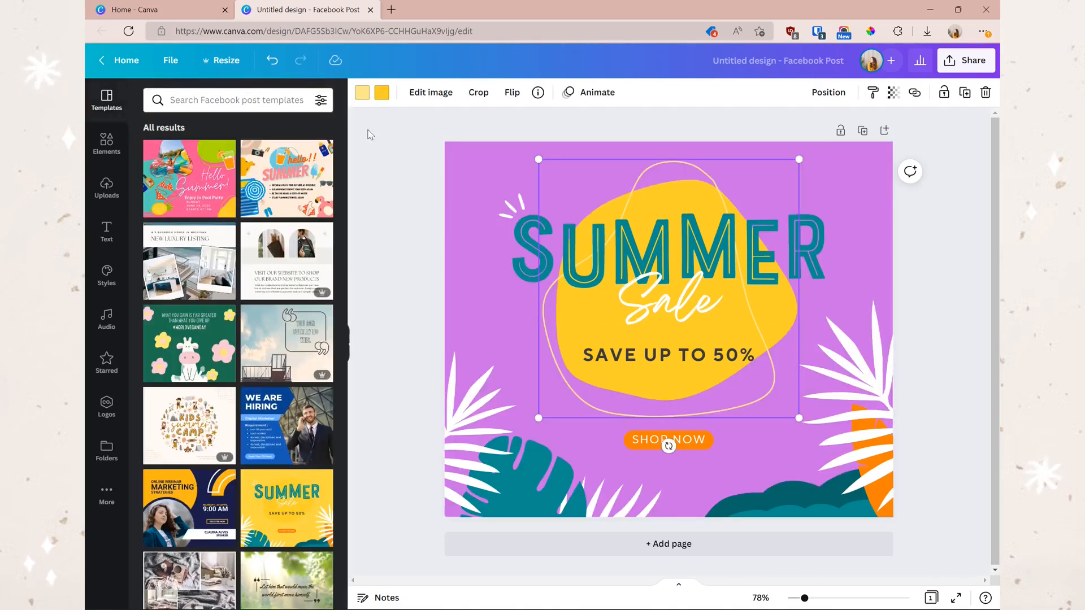
pyautogui.click(382, 93)
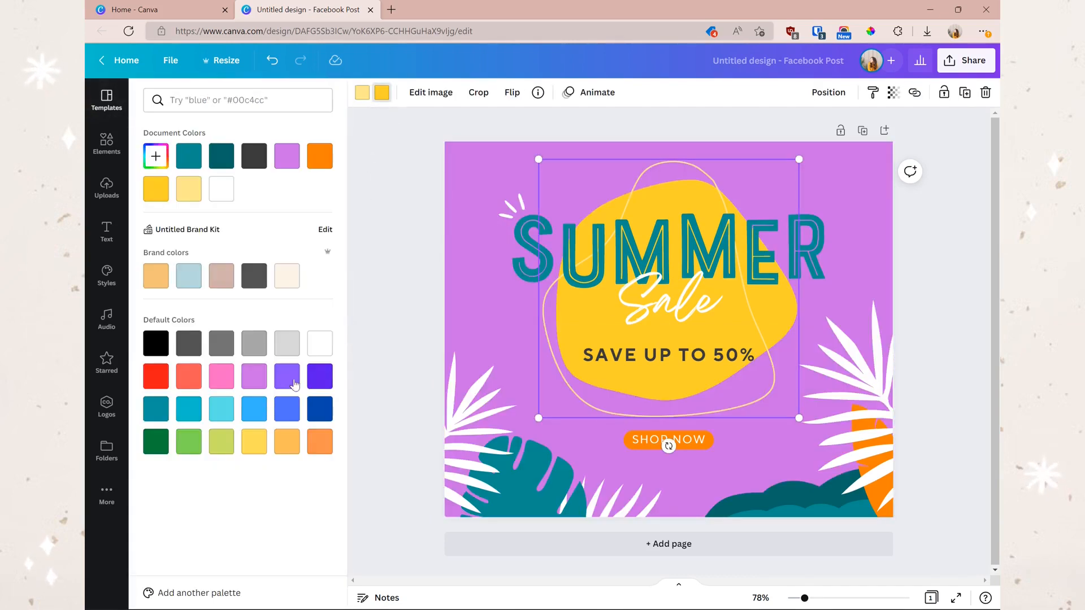
pyautogui.click(319, 454)
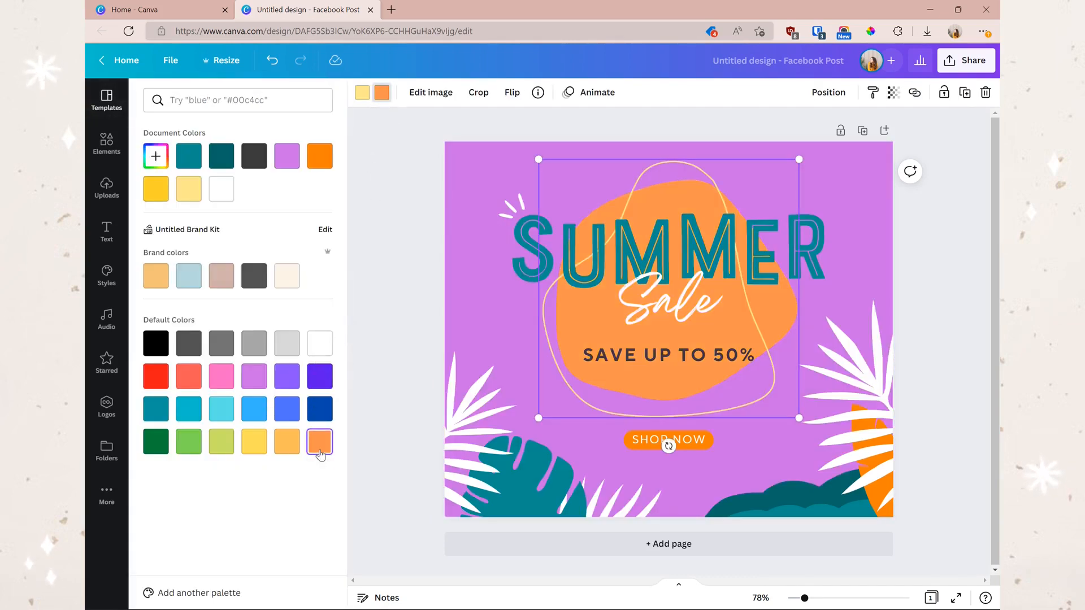
pyautogui.click(714, 240)
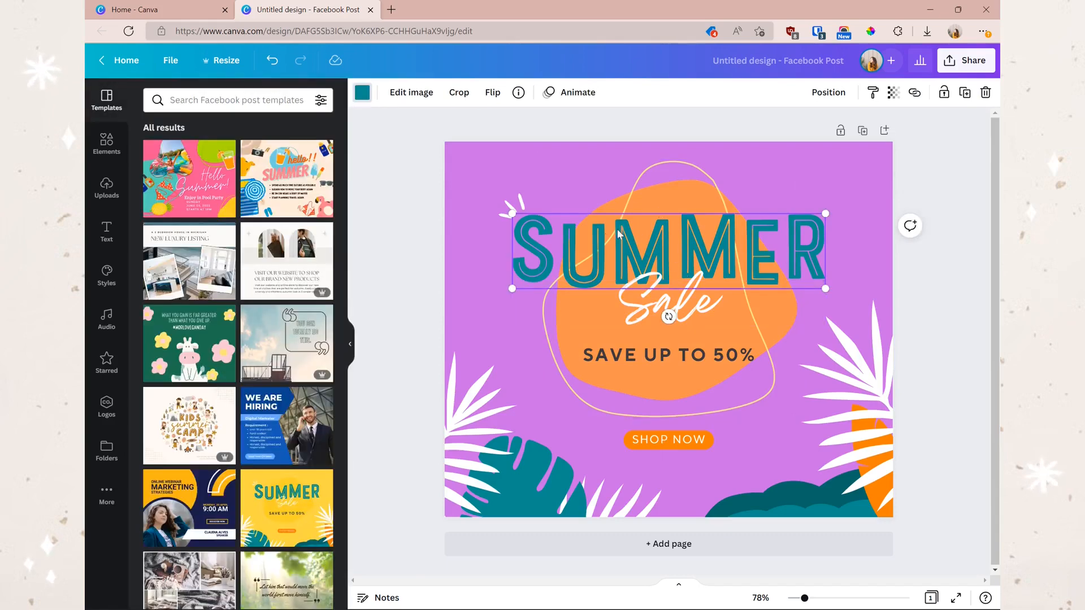
pyautogui.doubleClick(671, 240)
pyautogui.click(949, 371)
pyautogui.doubleClick(669, 299)
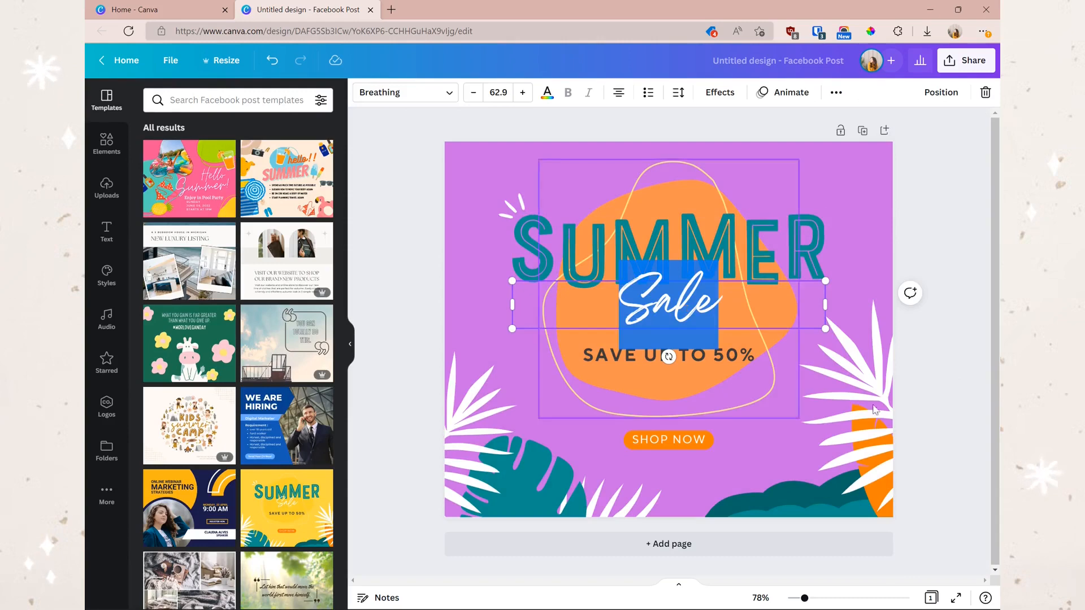
pyautogui.click(850, 401)
# Change the discount line to SAVE UP TO 20% and the SHOP NOW label to BUY NOW
pyautogui.click(726, 355)
pyautogui.click(726, 355)
pyautogui.press('BackSpace')
pyautogui.write('2')
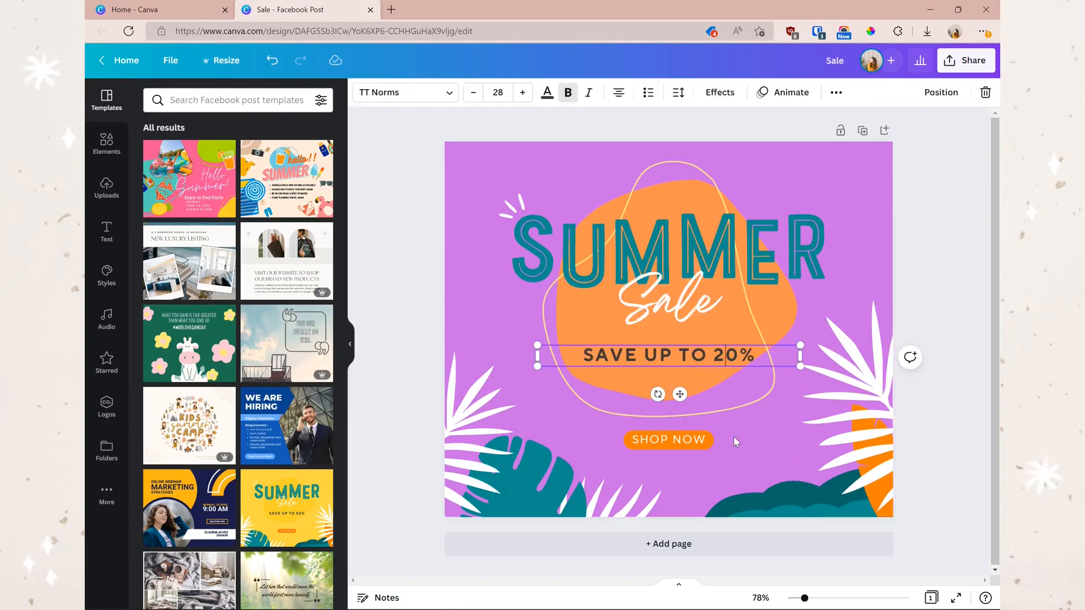
pyautogui.doubleClick(692, 441)
pyautogui.write('BUY NOW')
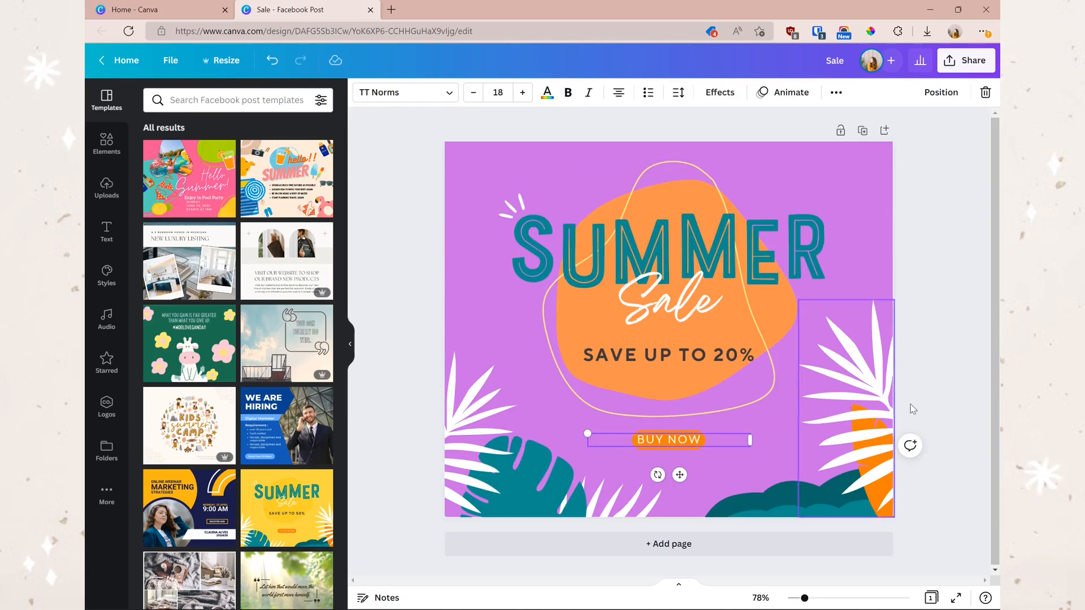
pyautogui.click(944, 435)
# Recolor the SUMMER lettering with the yellow default color
pyautogui.click(780, 260)
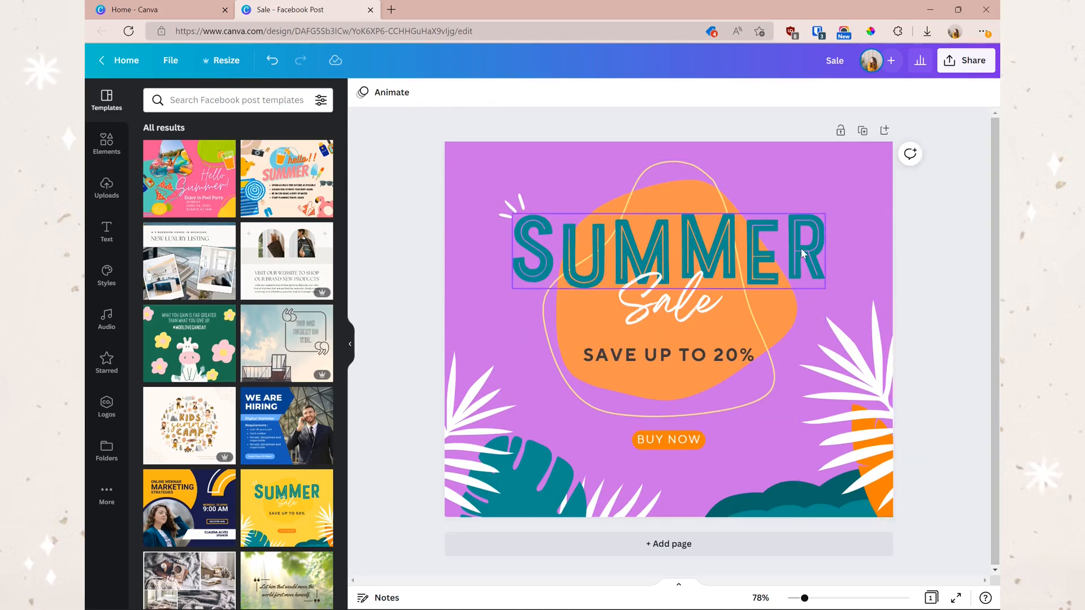
pyautogui.click(363, 92)
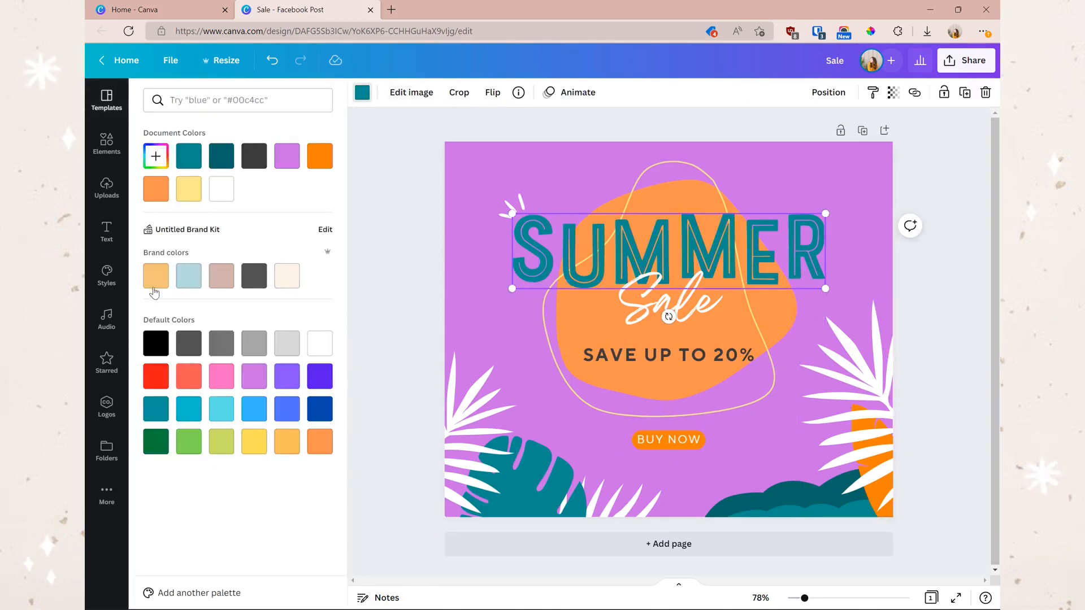
pyautogui.click(254, 441)
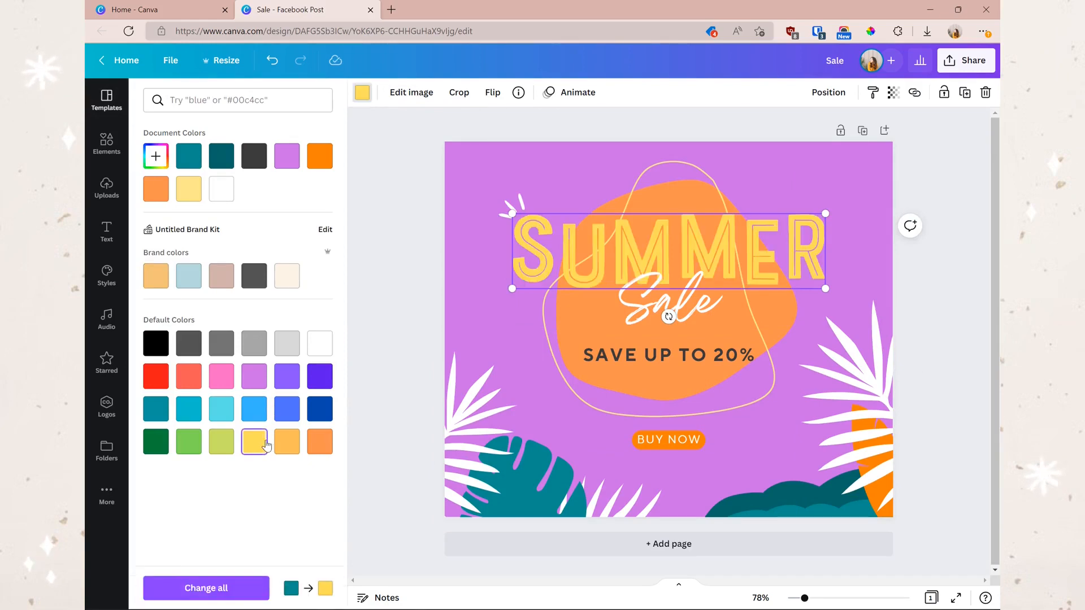
pyautogui.click(929, 312)
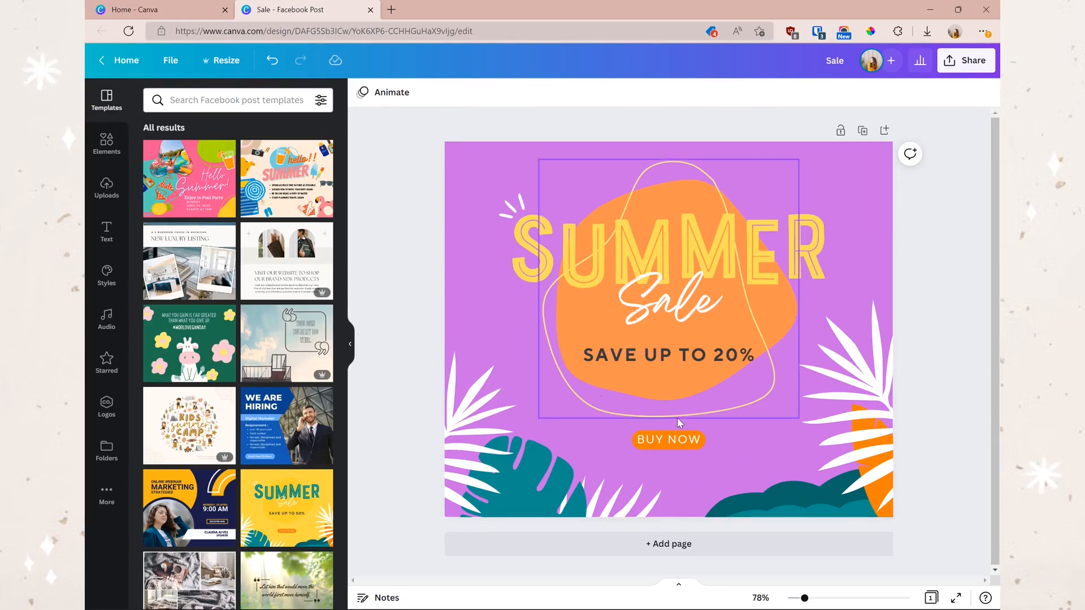
# Replace the page's design with the blue-gray watercolor TRUST YOURSELF template
pyautogui.scroll(-5, 268, 396)
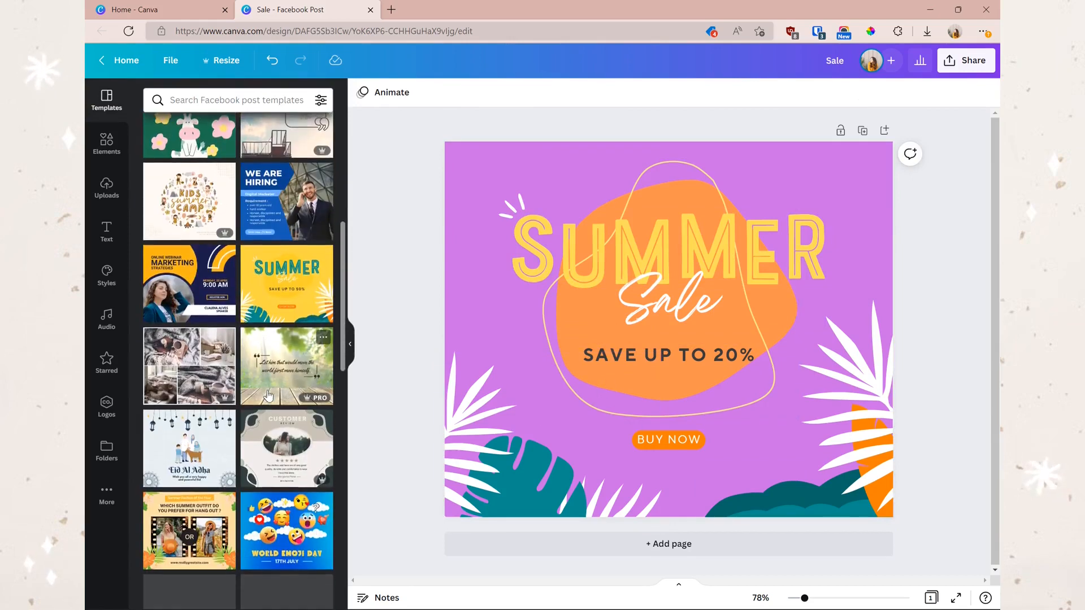
pyautogui.scroll(-3, 268, 396)
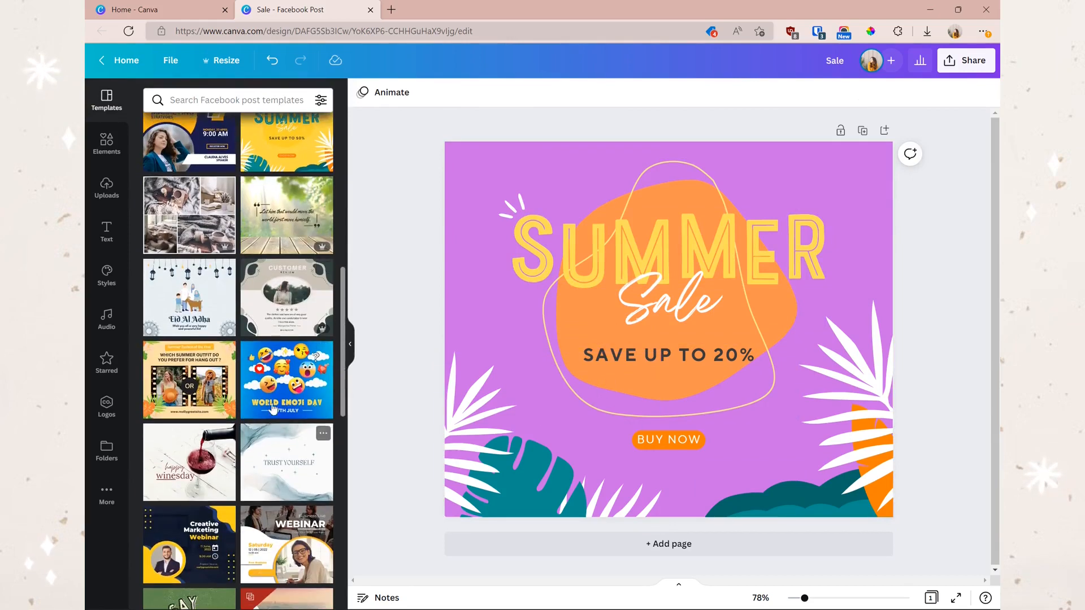
pyautogui.click(257, 456)
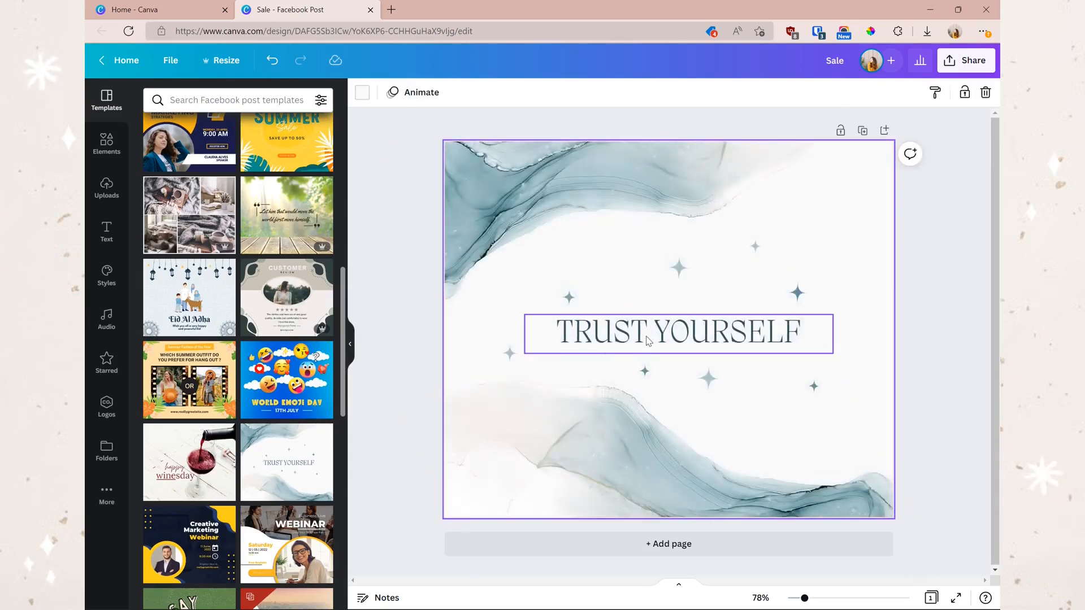
# Replace the quote text with DON'T TRIP OVER YOUR PAST and move it slightly up to center it on the page
pyautogui.doubleClick(603, 339)
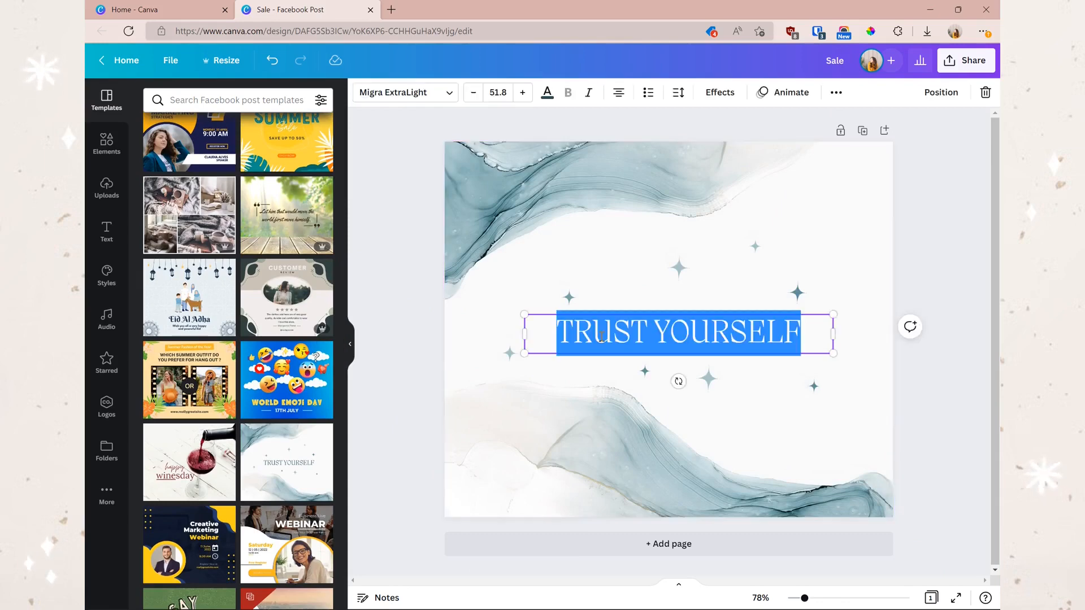
pyautogui.write("DON'T TRIP OVER YOUR PAST")
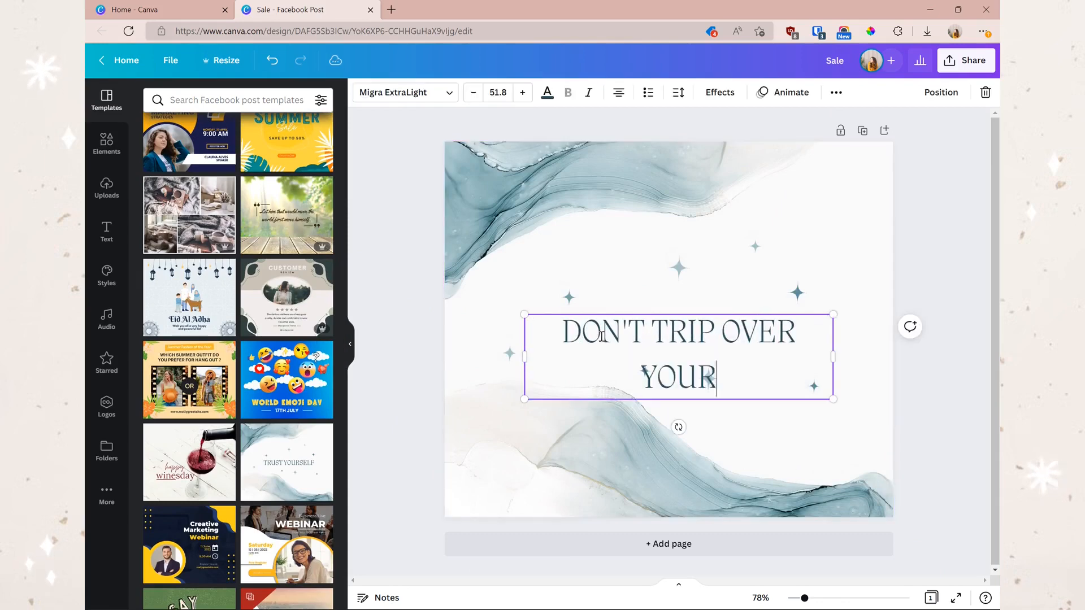
pyautogui.press('Escape')
pyautogui.moveTo(717, 364); pyautogui.dragTo(717, 338)
pyautogui.click(396, 342)
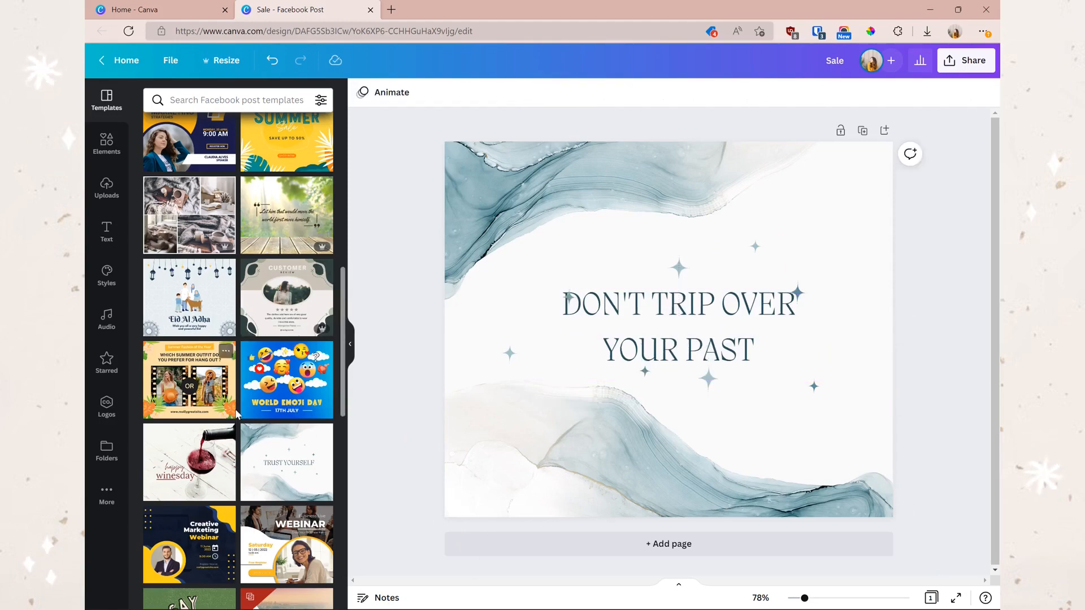
# Replace the page's design with the LEARN HOW TO START A BUSINESS template that shows a woman reading a magazine
pyautogui.scroll(-10, 236, 414)
pyautogui.scroll(-10, 261, 167)
pyautogui.scroll(-8, 246, 299)
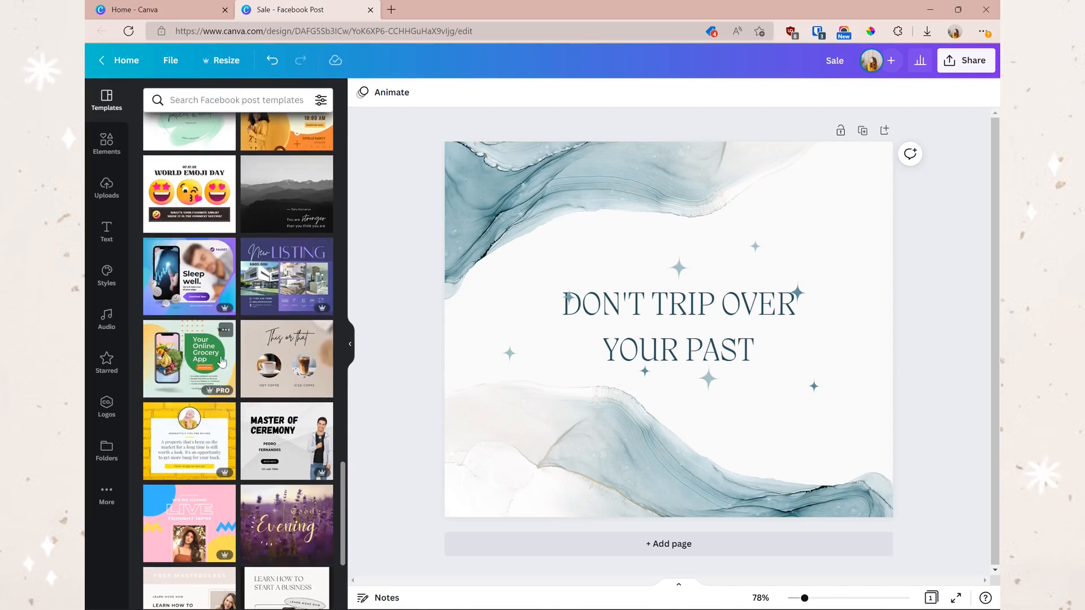
pyautogui.scroll(-3, 189, 379)
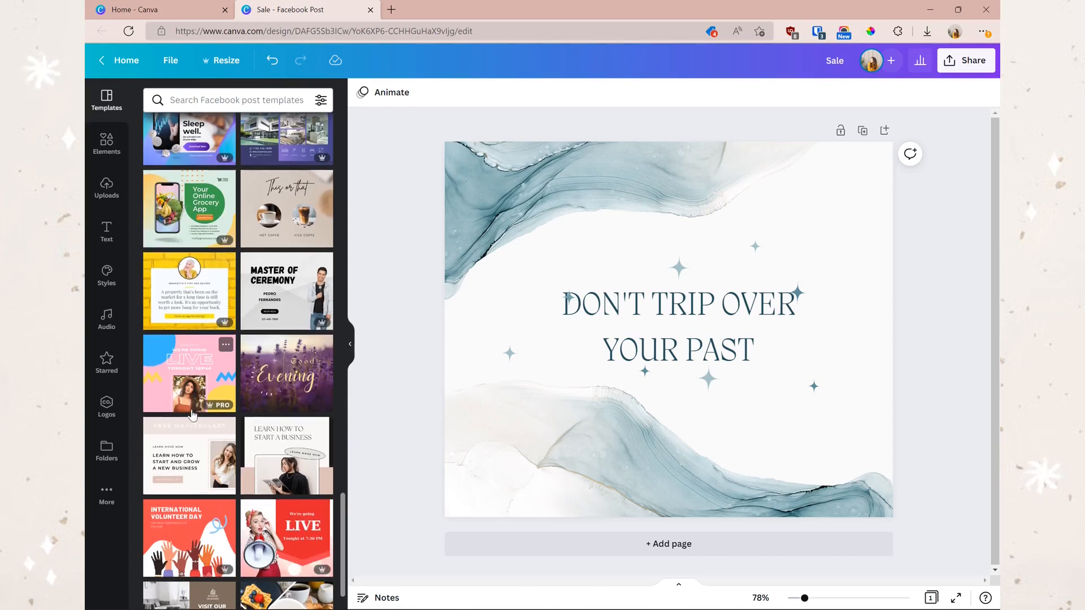
pyautogui.click(274, 459)
pyautogui.click(469, 365)
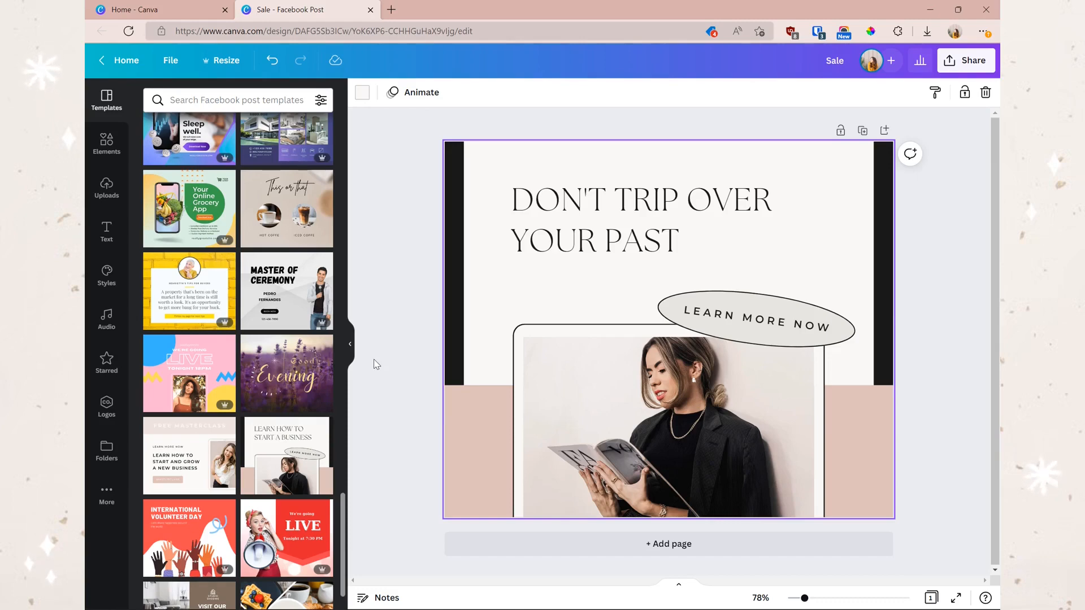
# Apply the FREE MASTERCLASS template to the page and delete all its texts, button and photo below the header banner
pyautogui.click(191, 449)
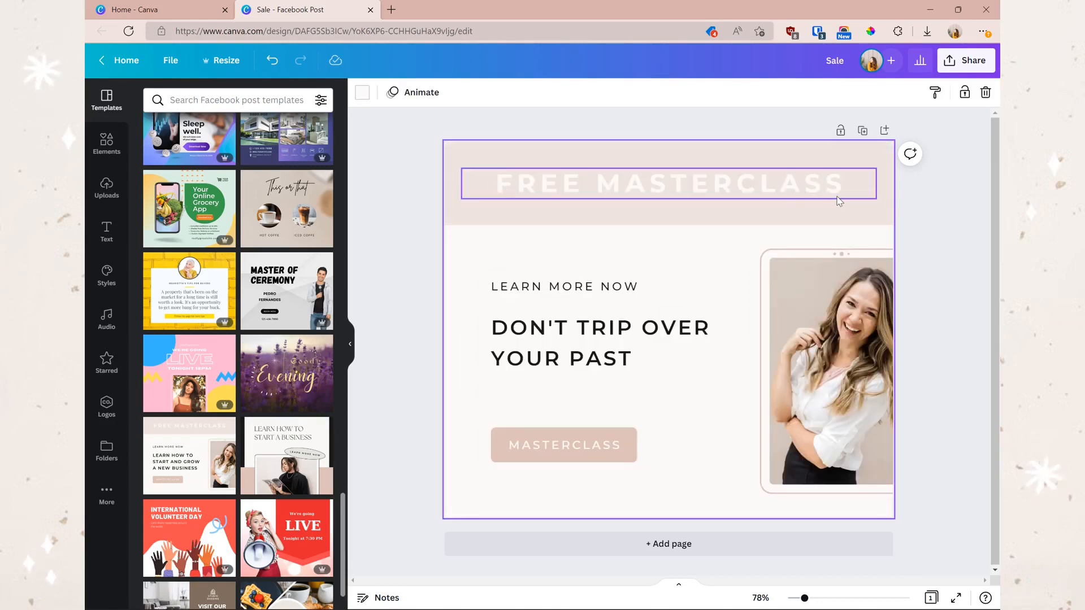
pyautogui.moveTo(927, 523); pyautogui.dragTo(431, 252)
pyautogui.press('Delete')
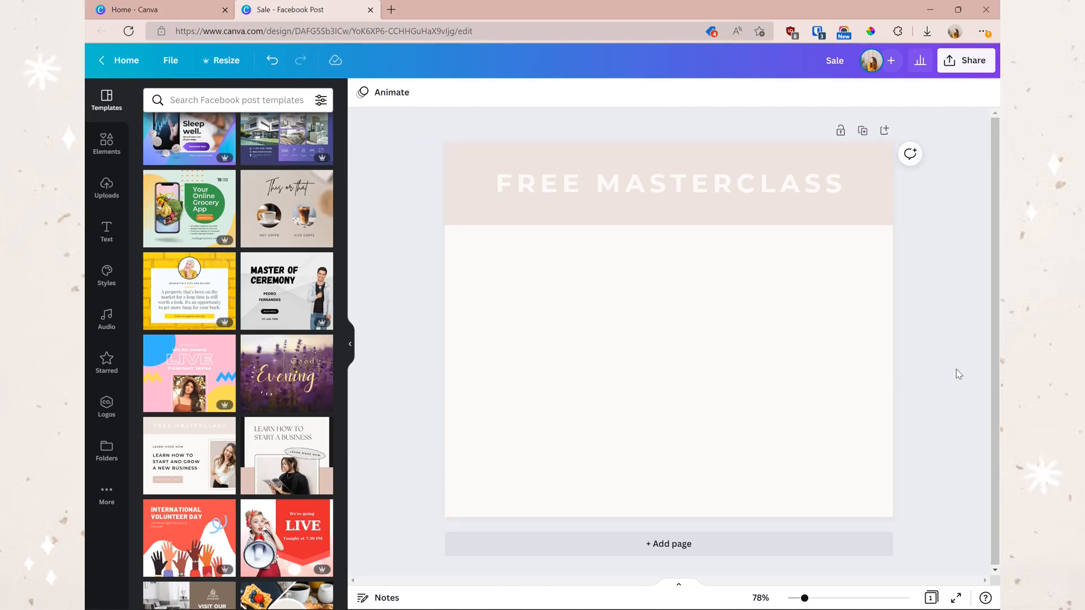
pyautogui.scroll(-7, 231, 346)
pyautogui.scroll(-10, 231, 347)
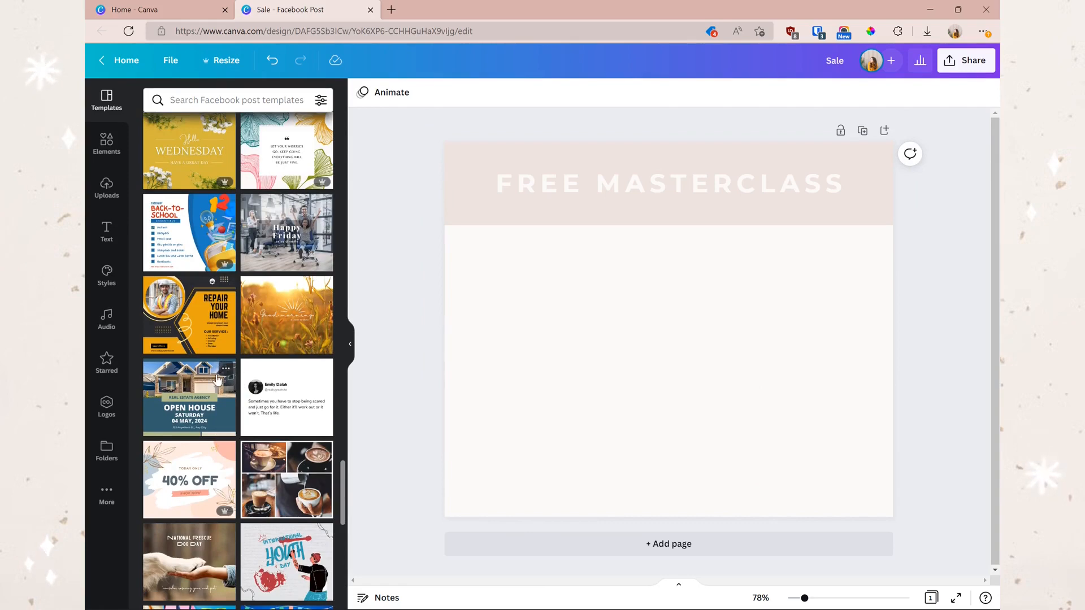
# Close the Facebook post and start a new custom-size design with inches as the unit
pyautogui.hotkey('ctrl', 'w')
pyautogui.click(868, 62)
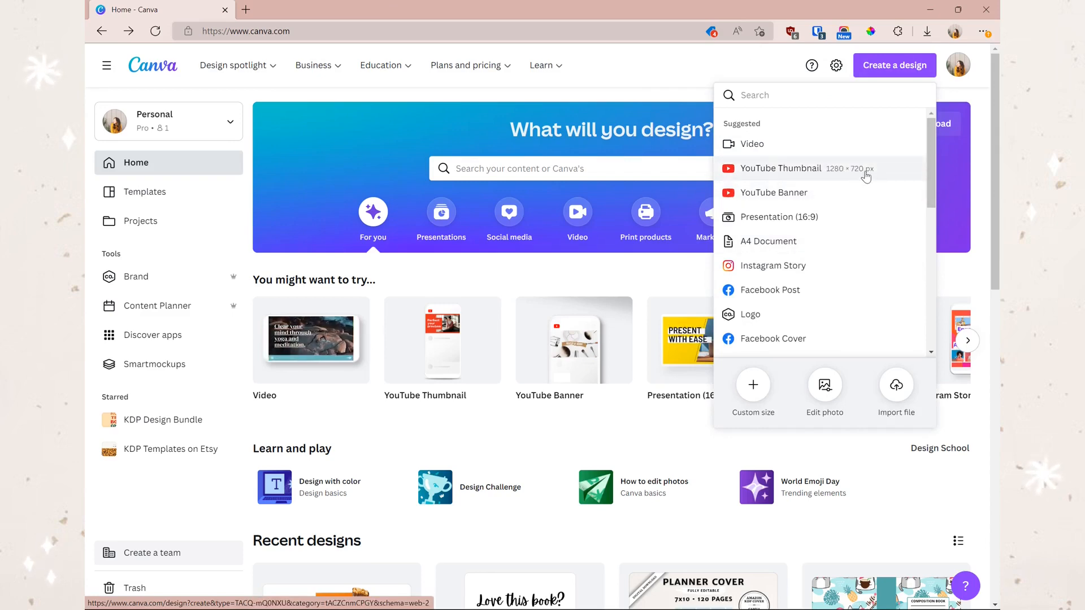
pyautogui.click(749, 386)
pyautogui.click(880, 146)
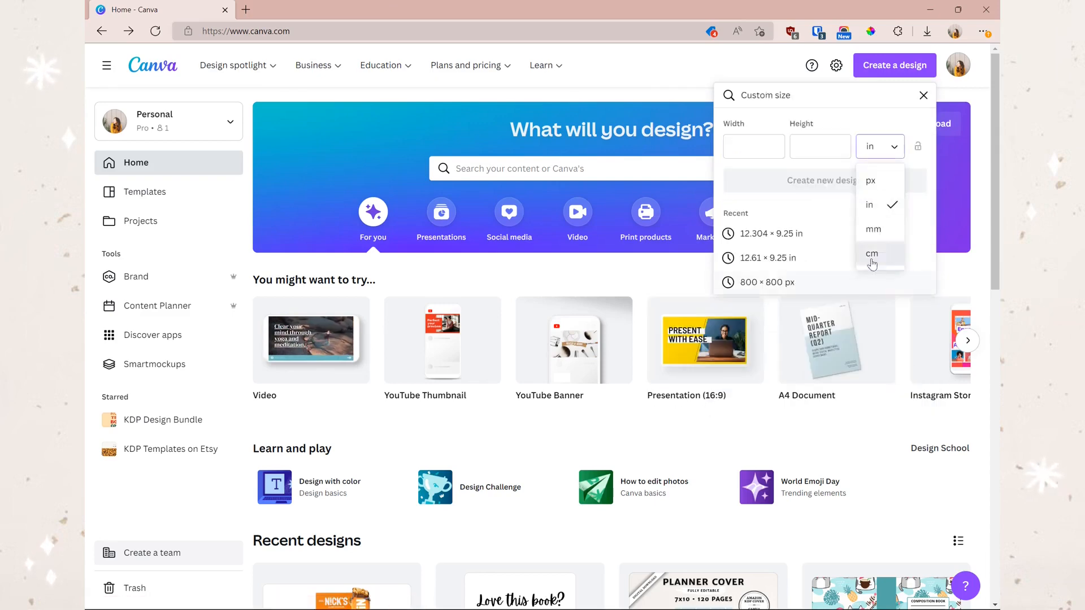
pyautogui.click(879, 207)
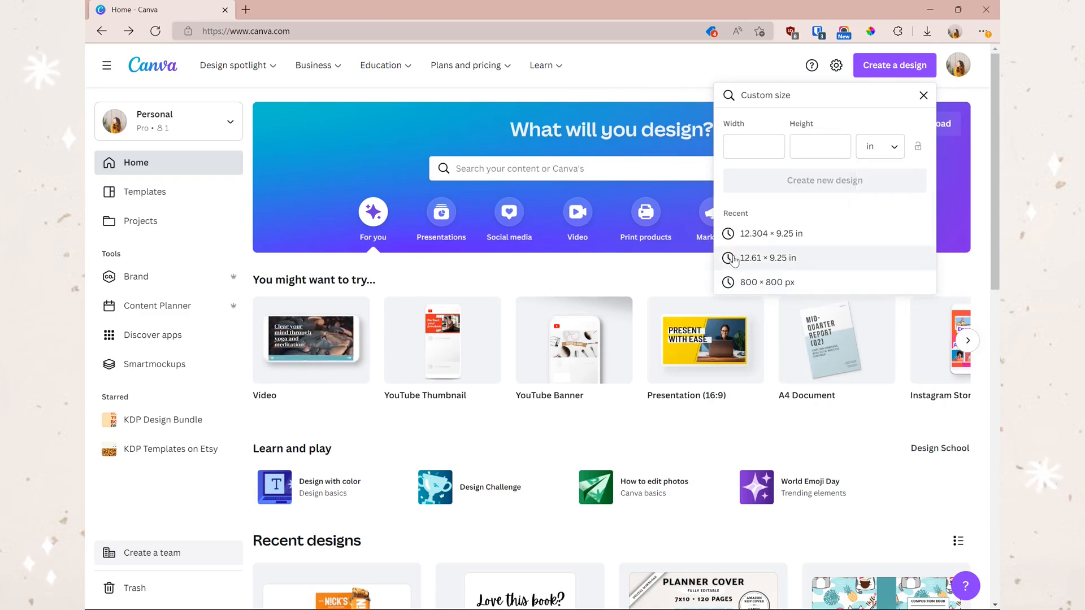
# Create the new design with a width of 12.61 in and a height of 9.25 in
pyautogui.click(745, 149)
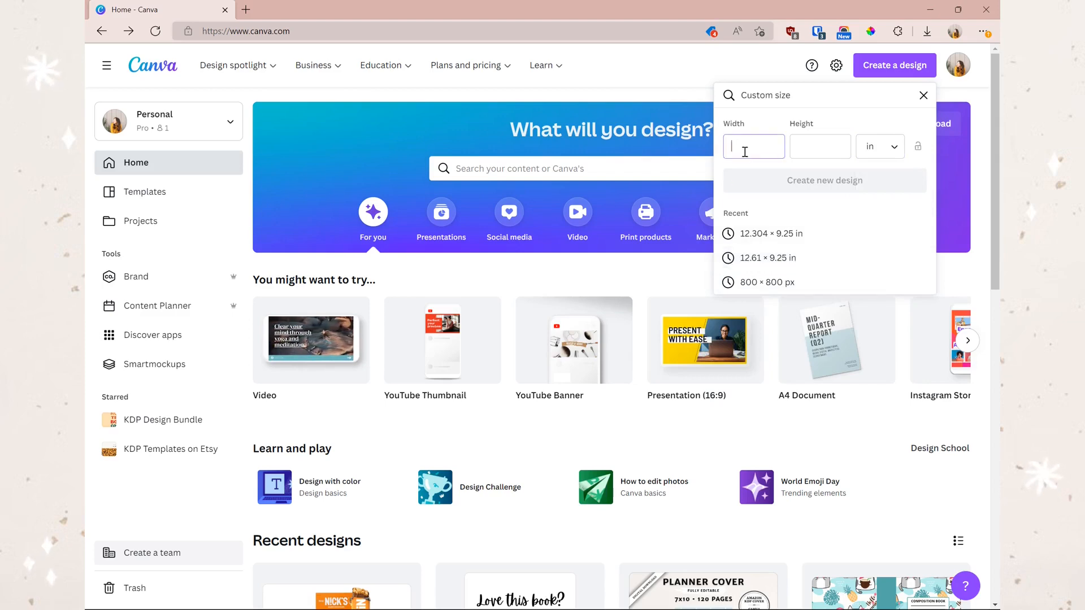
pyautogui.write('12.61')
pyautogui.press('Tab')
pyautogui.write('9')
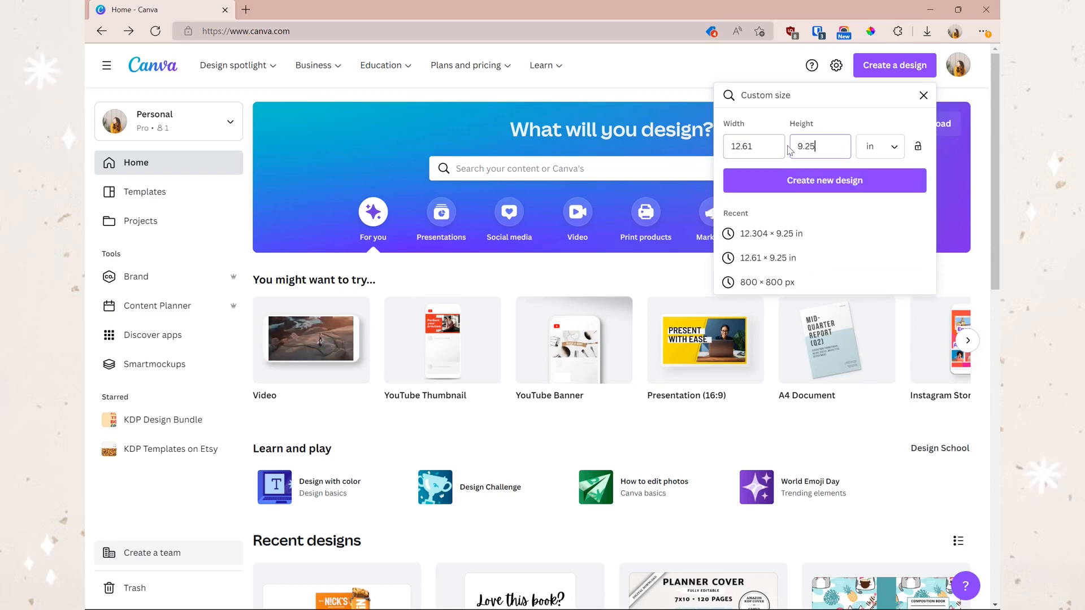
pyautogui.click(815, 181)
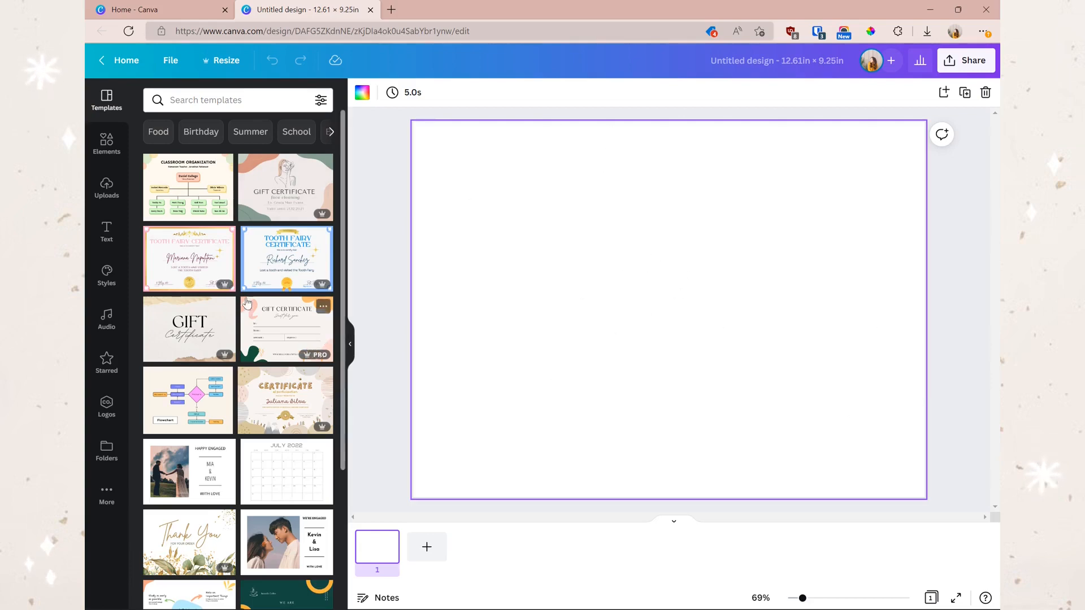
# Apply the Closed page of the Black Cream Fashion Boutique Simple Open Closed Sign template to the blank page
pyautogui.scroll(-3, 263, 245)
pyautogui.scroll(-2, 264, 244)
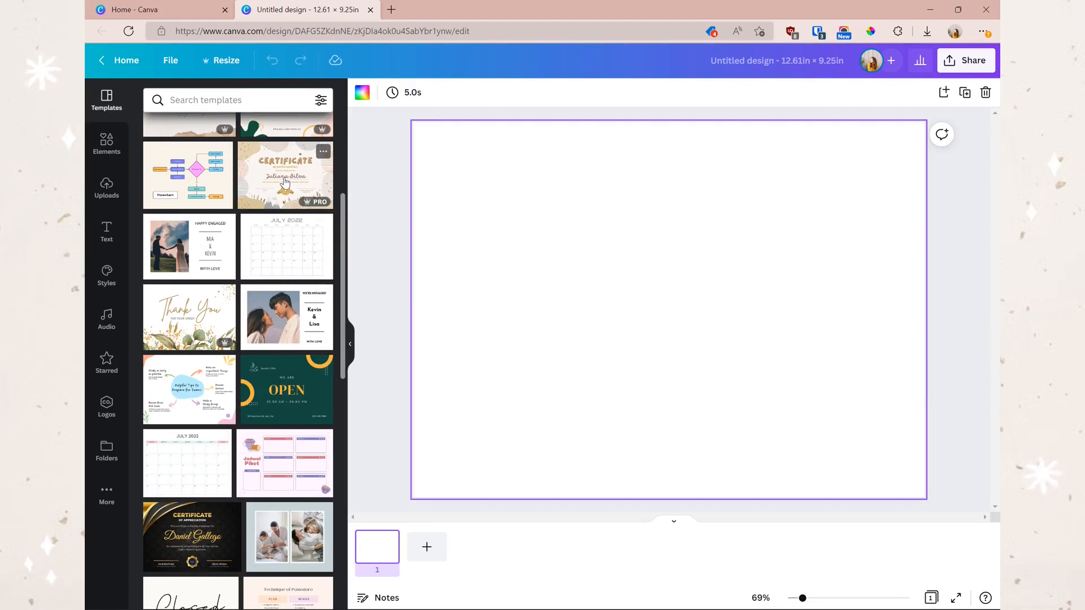
pyautogui.scroll(-3, 285, 182)
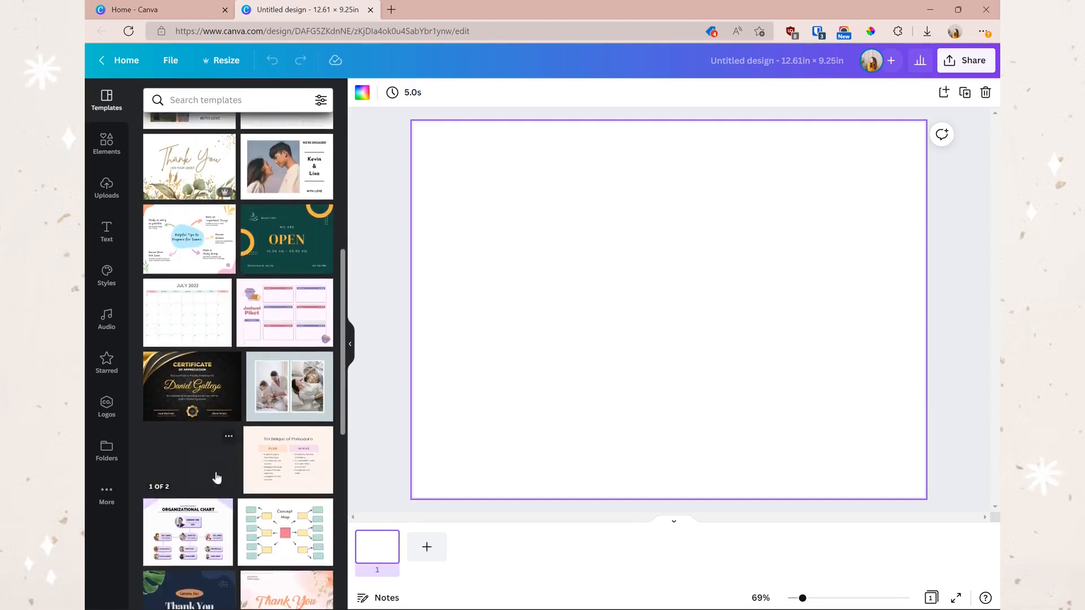
pyautogui.click(216, 476)
pyautogui.click(195, 223)
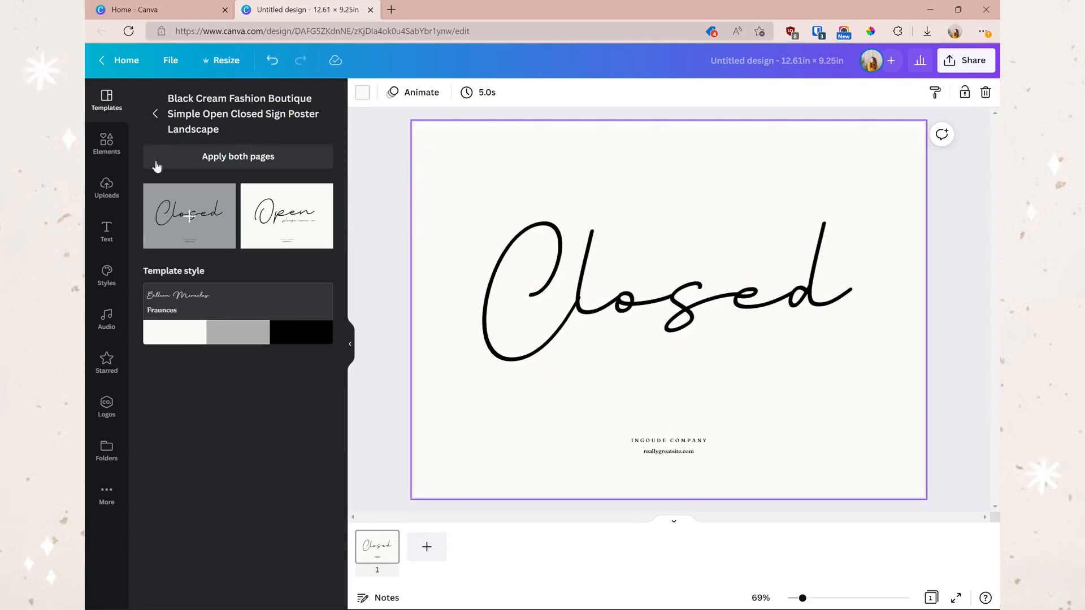
pyautogui.click(155, 113)
# Delete the company name and website lines below the Closed lettering
pyautogui.scroll(-6, 200, 408)
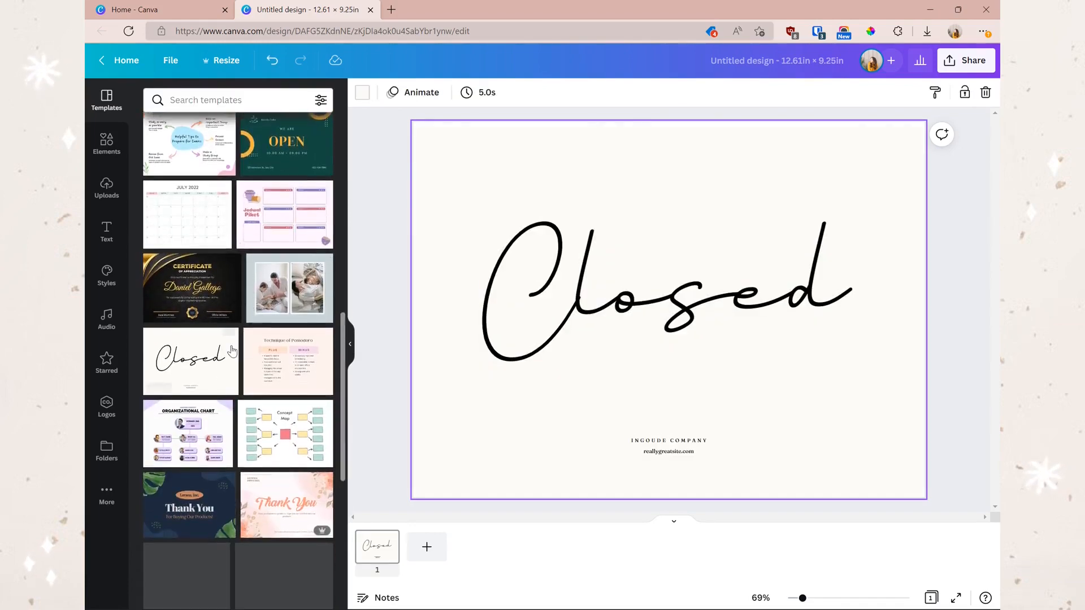
pyautogui.scroll(-4, 200, 408)
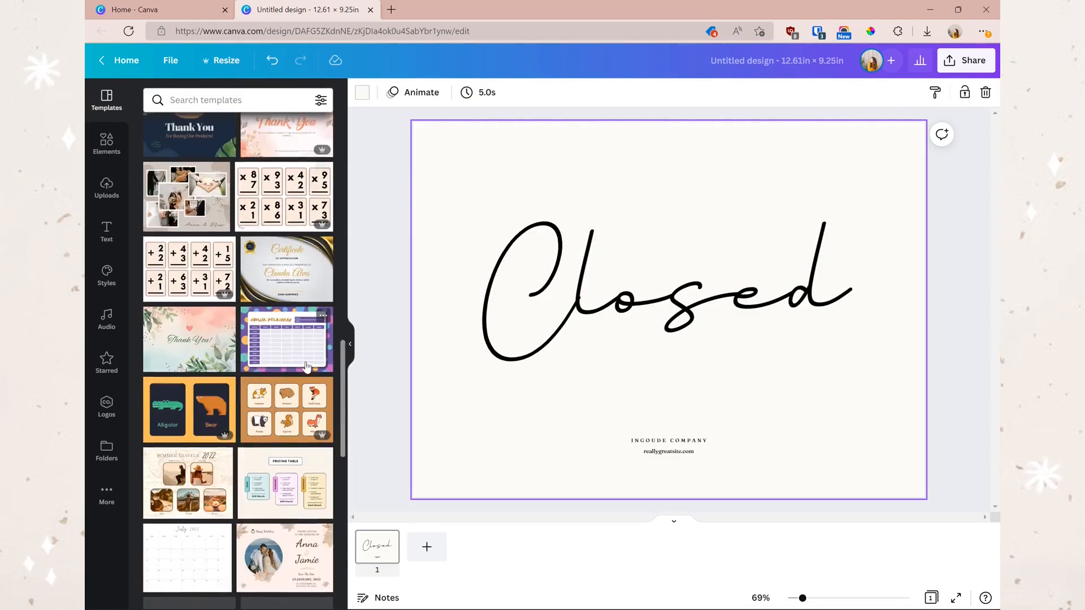
pyautogui.scroll(-3, 306, 370)
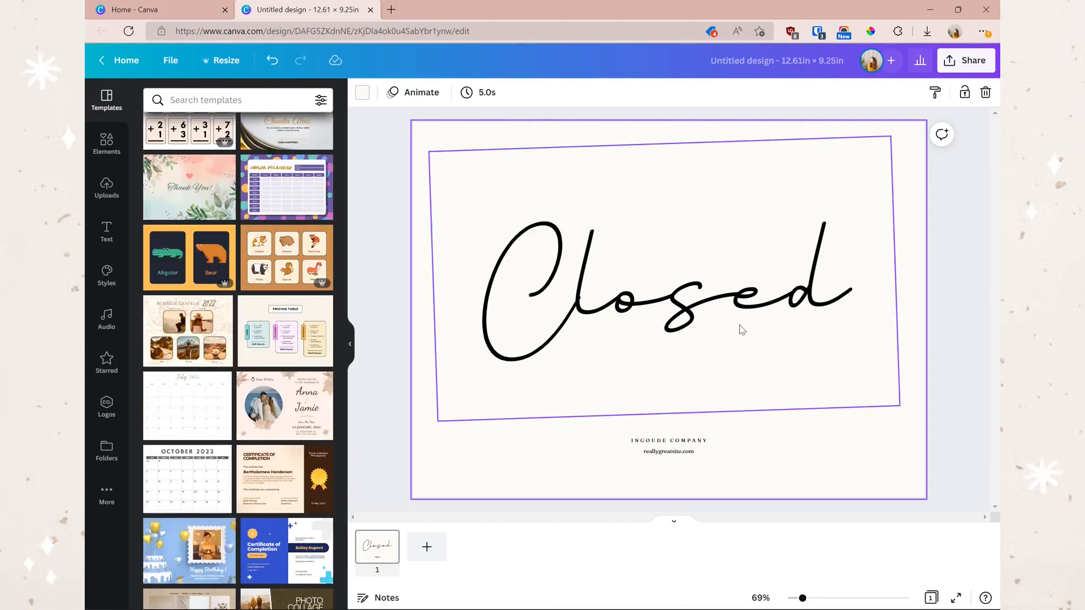
pyautogui.scroll(-3, 209, 254)
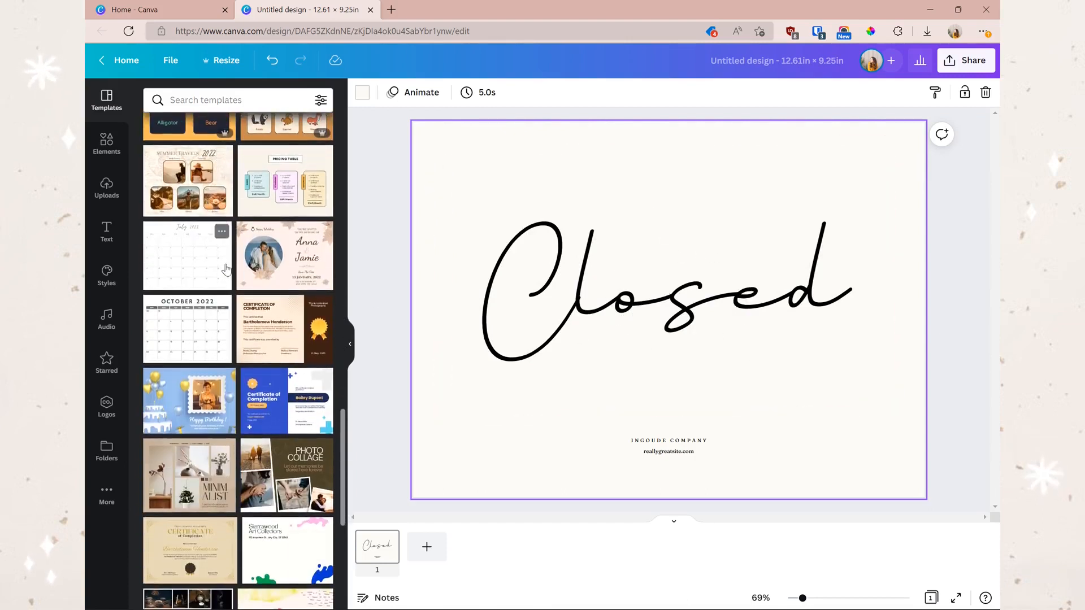
pyautogui.click(710, 451)
pyautogui.press('Delete')
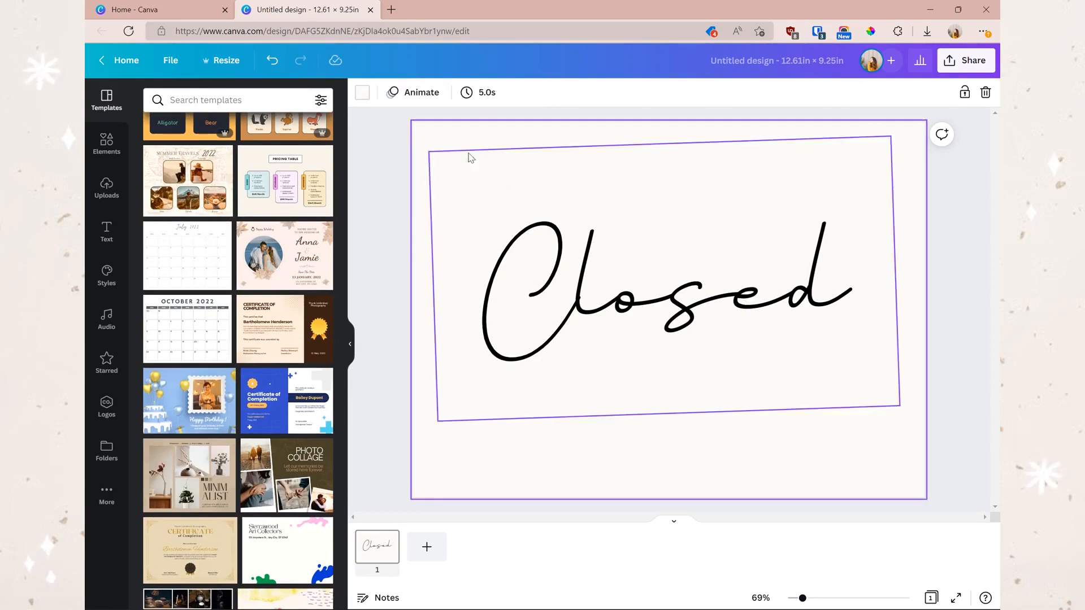
# Change the Closed lettering to Notebook and set its font size to 80
pyautogui.click(362, 93)
pyautogui.doubleClick(684, 291)
pyautogui.write('Notebook')
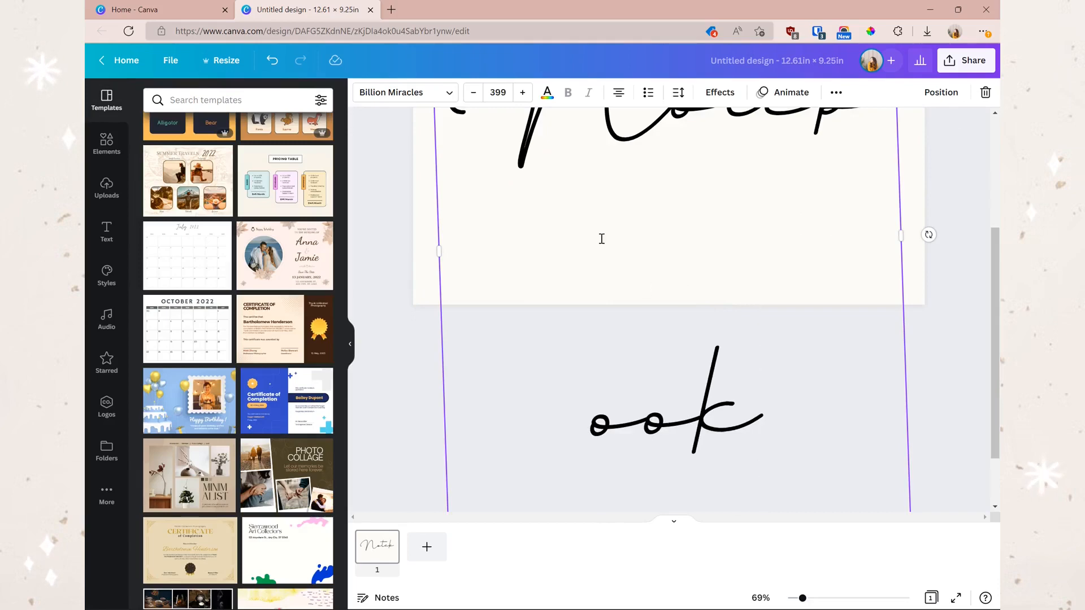
pyautogui.click(498, 93)
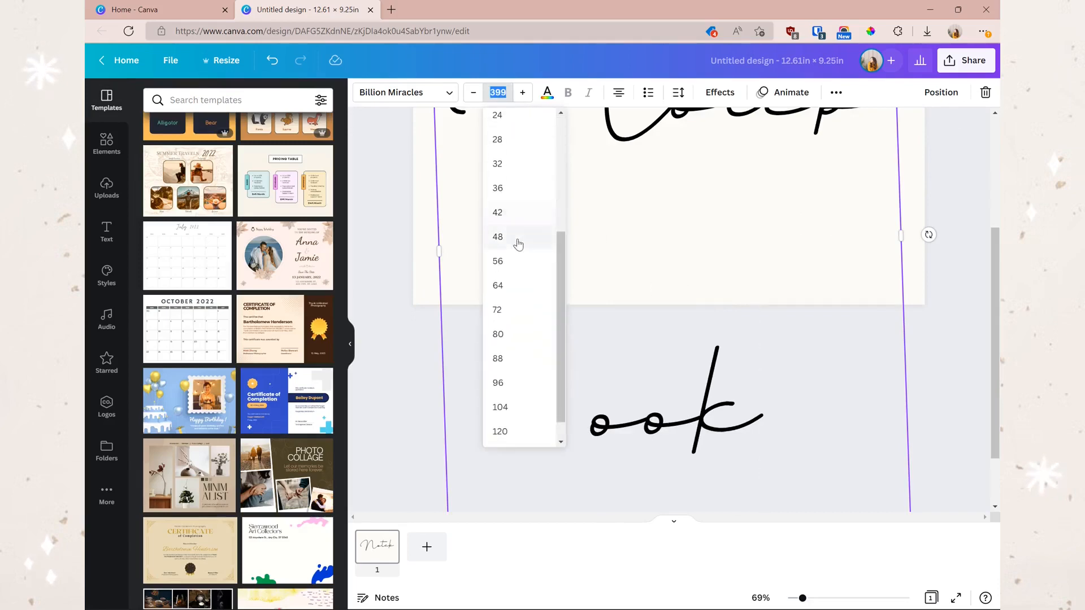
pyautogui.click(516, 241)
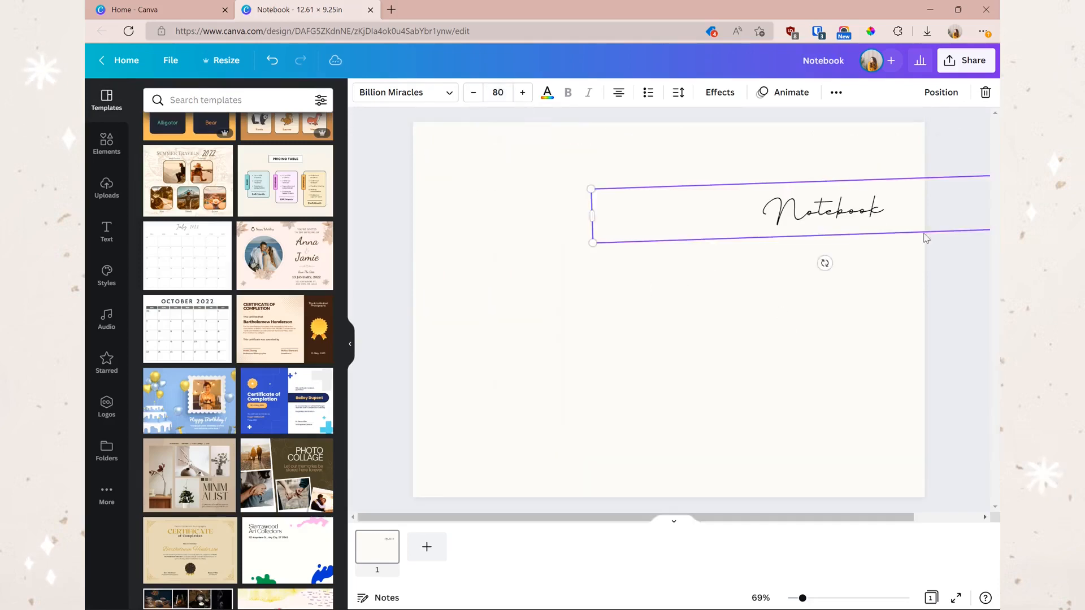
# Move the Notebook text slightly left so it sits fully within the upper right area of the page
pyautogui.click(936, 338)
pyautogui.click(852, 196)
pyautogui.moveTo(852, 196); pyautogui.dragTo(836, 195)
pyautogui.click(933, 400)
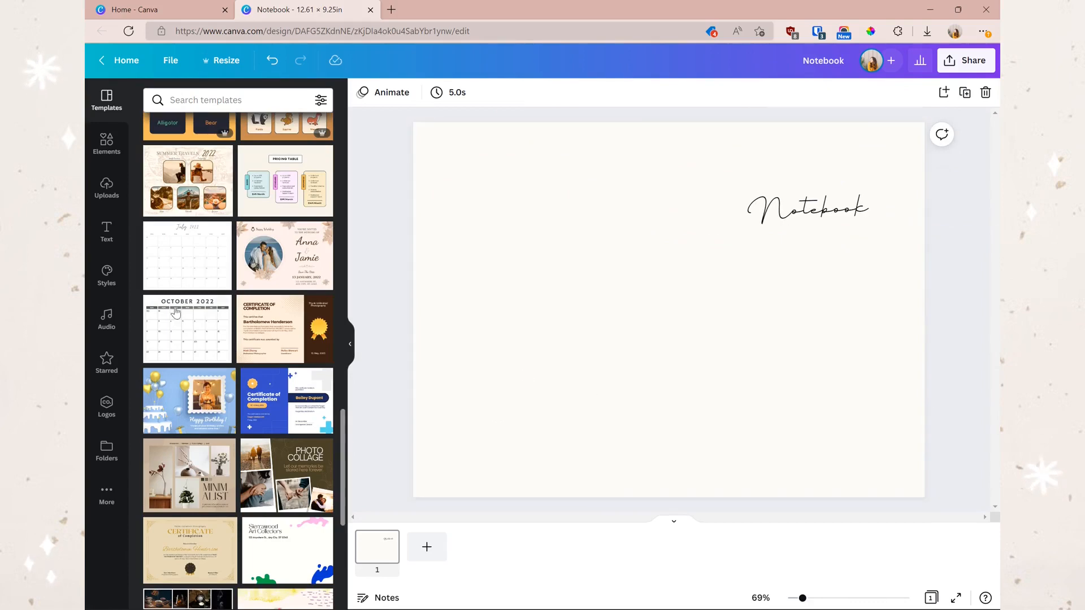
# Look through more templates and the element and text libraries for material to use on the notebook cover
pyautogui.scroll(-6, 231, 356)
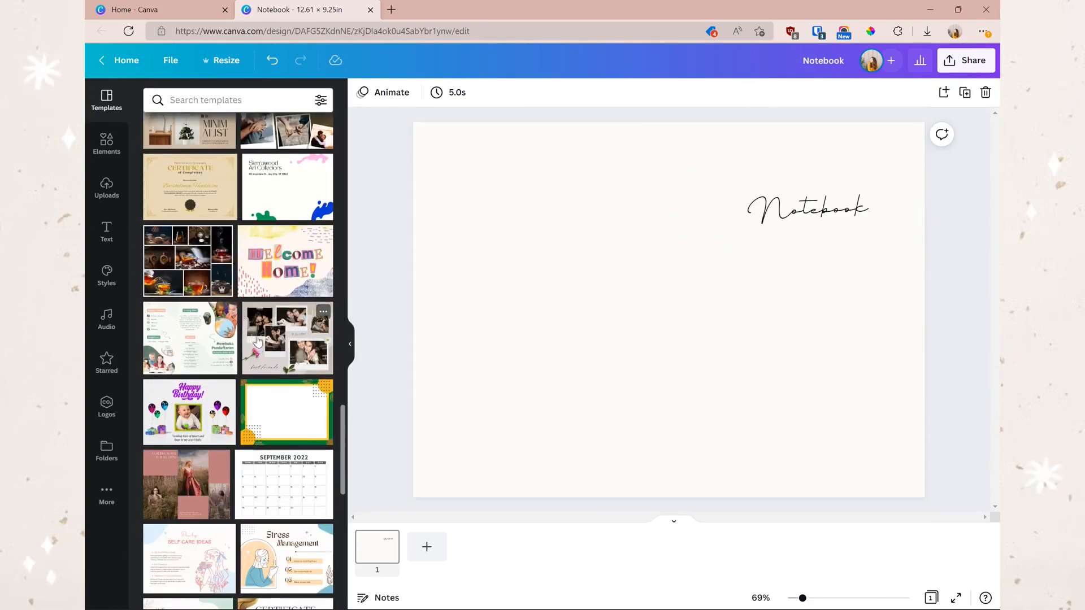
pyautogui.scroll(-1, 203, 337)
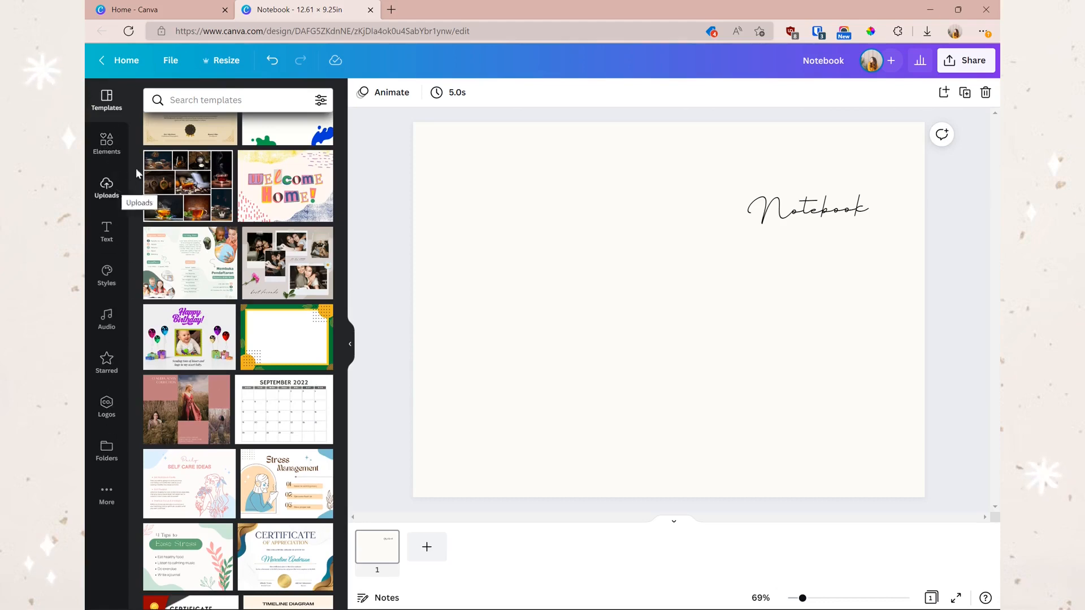
pyautogui.click(106, 143)
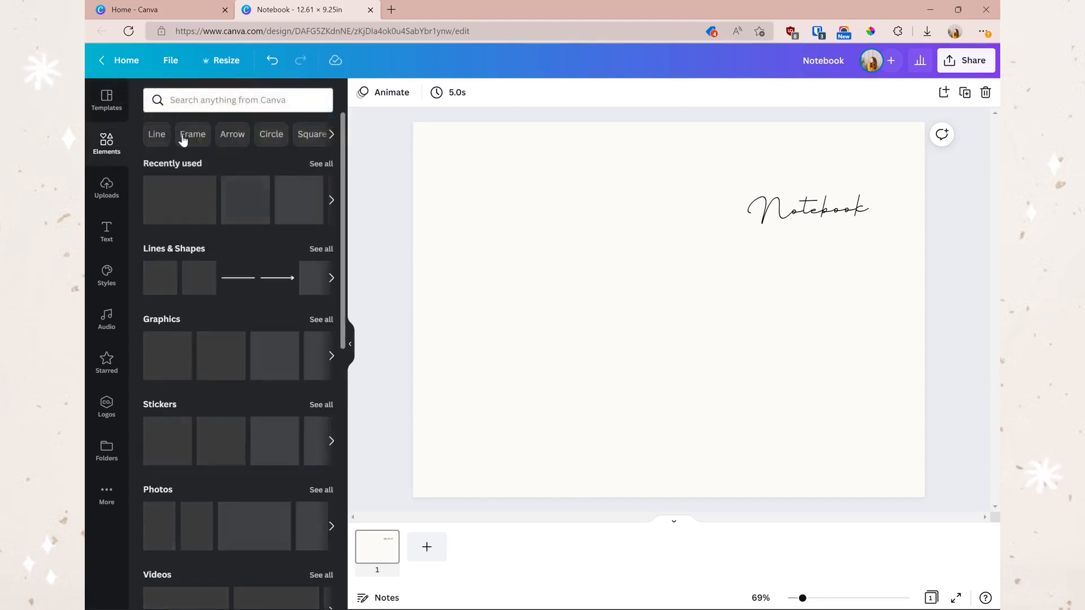
pyautogui.click(106, 233)
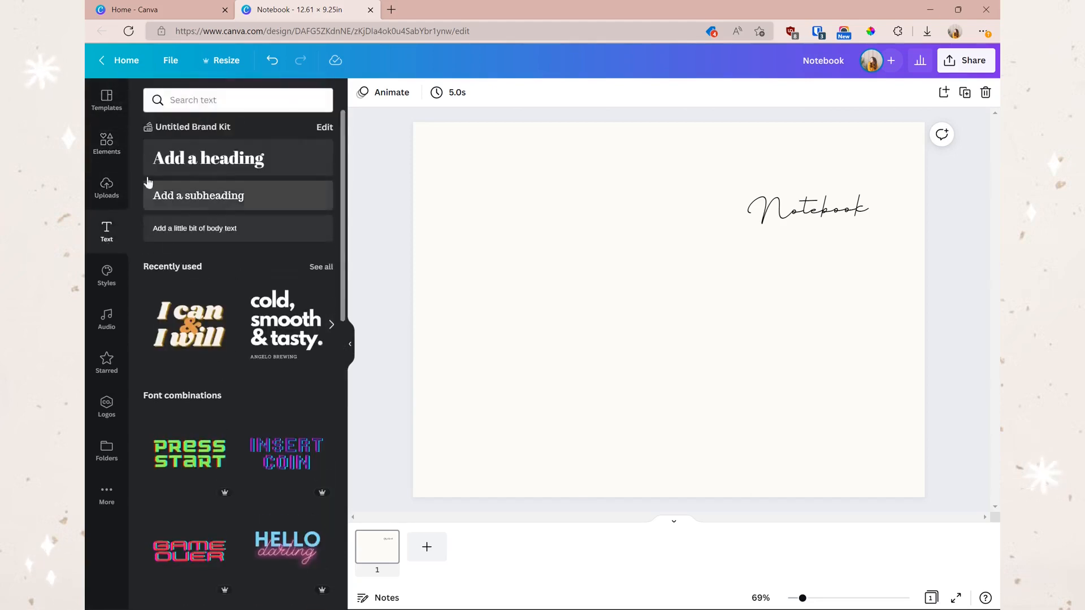
pyautogui.click(107, 142)
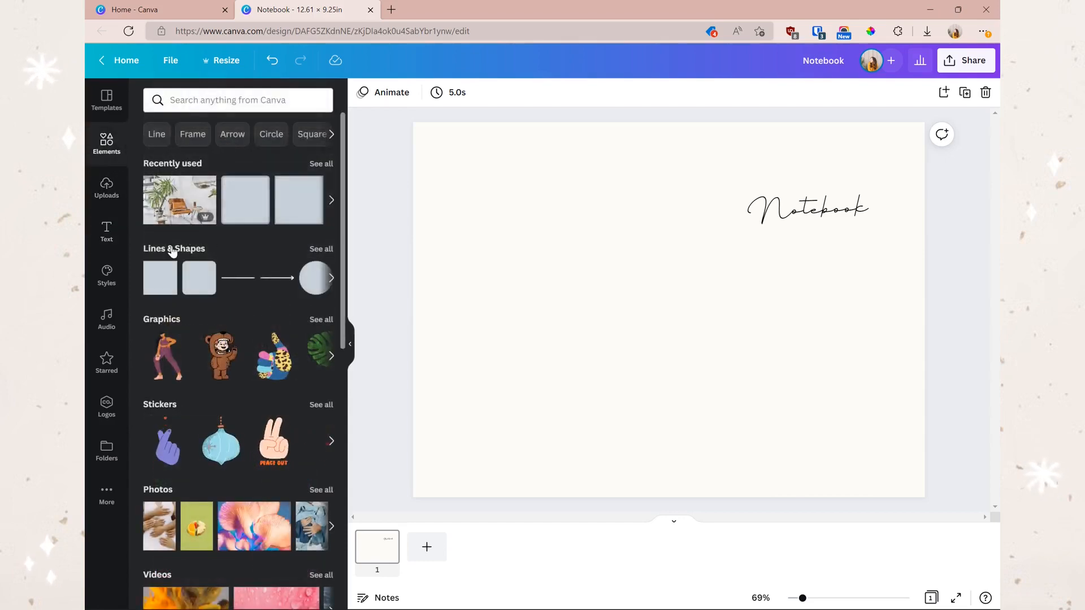
pyautogui.click(107, 102)
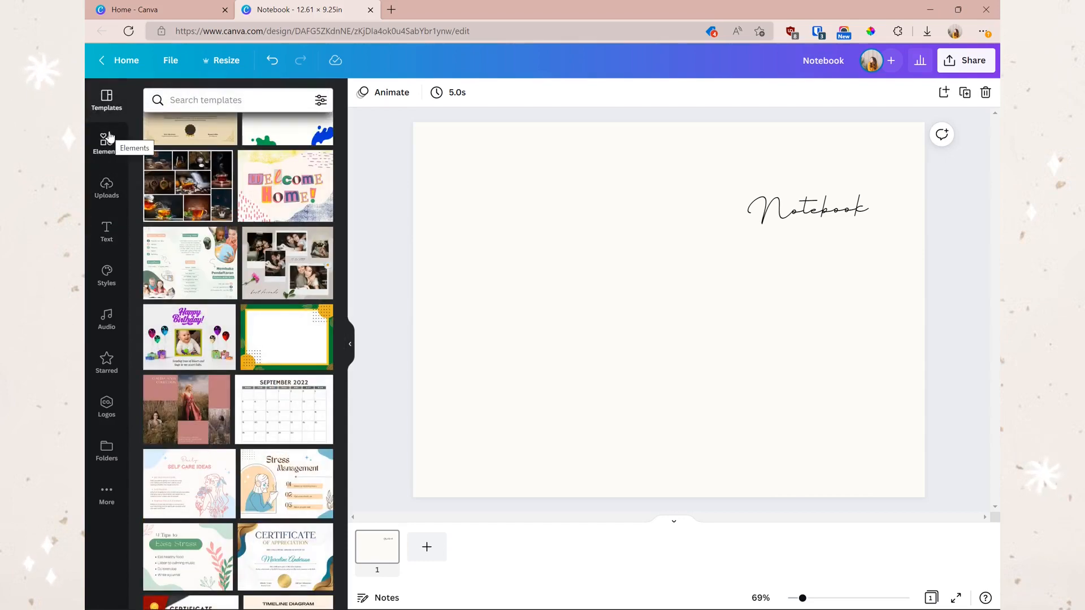
pyautogui.click(109, 140)
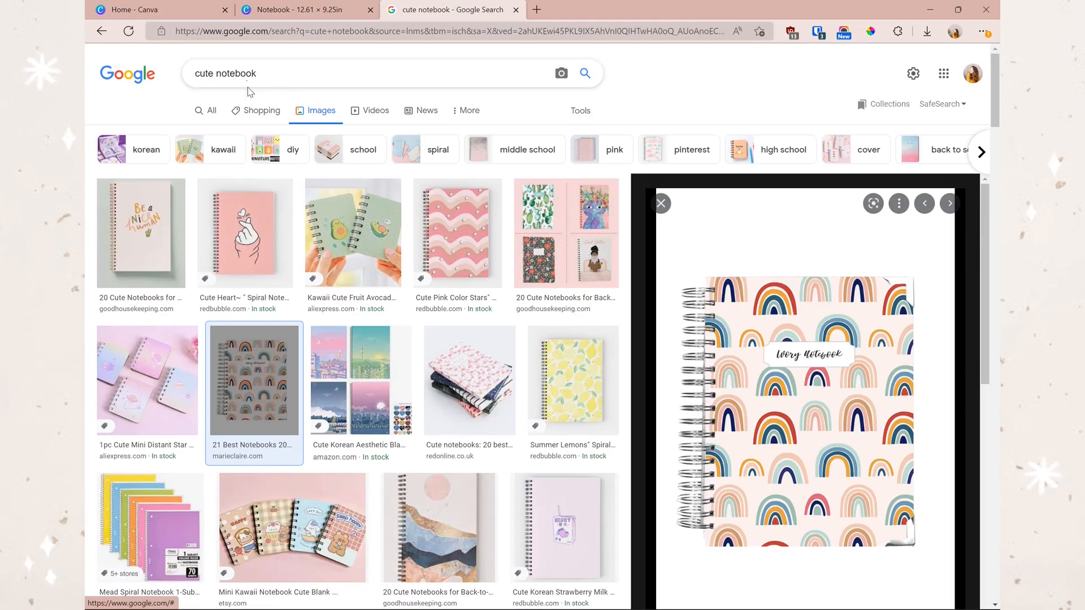
# Examine the rainbow-patterned notebook in the Google image results for cute notebook and return to the Canva design
pyautogui.scroll(-2, 814, 322)
pyautogui.scroll(2, 825, 312)
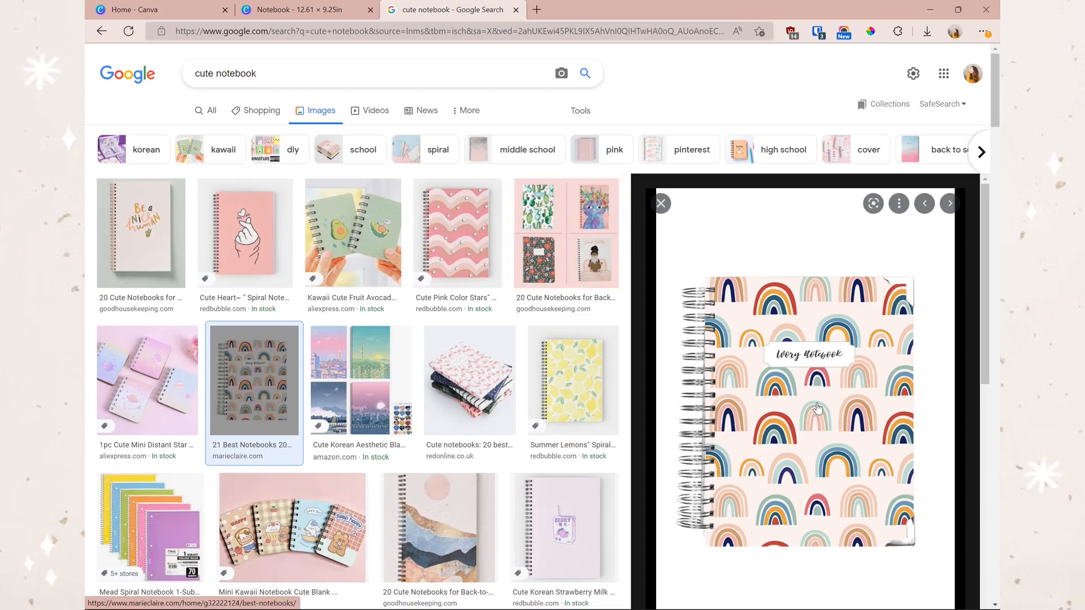
pyautogui.click(284, 15)
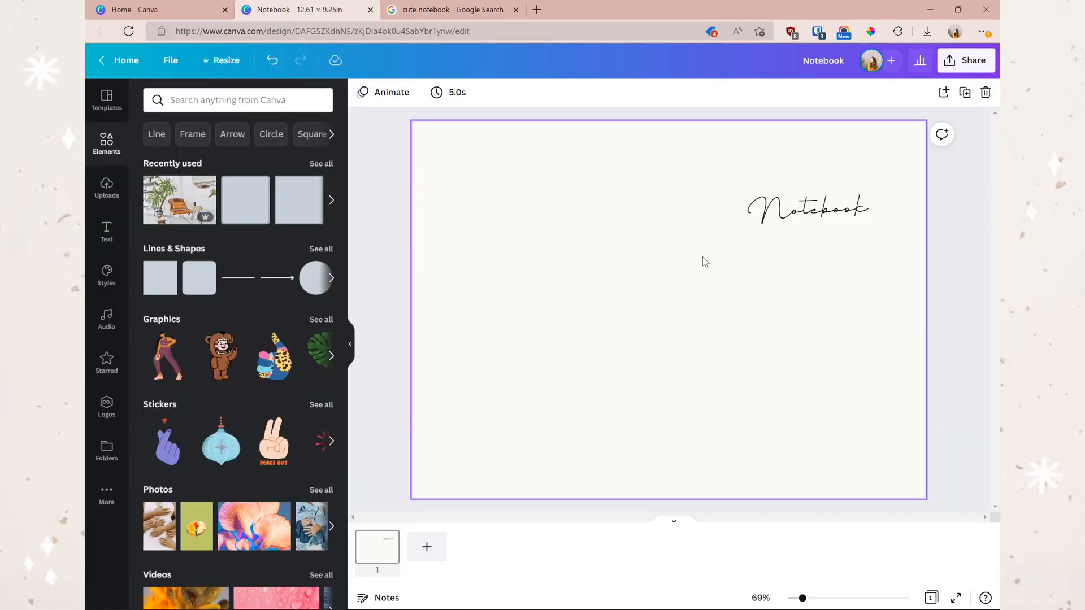
# Clear the page by deleting the Notebook text and the cream background
pyautogui.click(644, 226)
pyautogui.press('Delete')
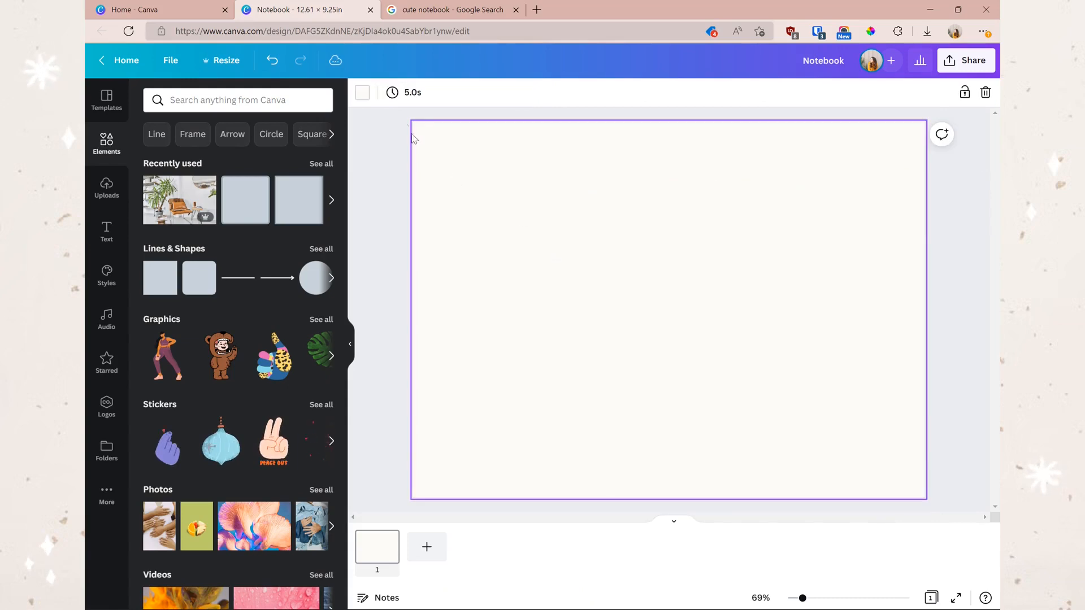
pyautogui.click(364, 95)
pyautogui.press('Delete')
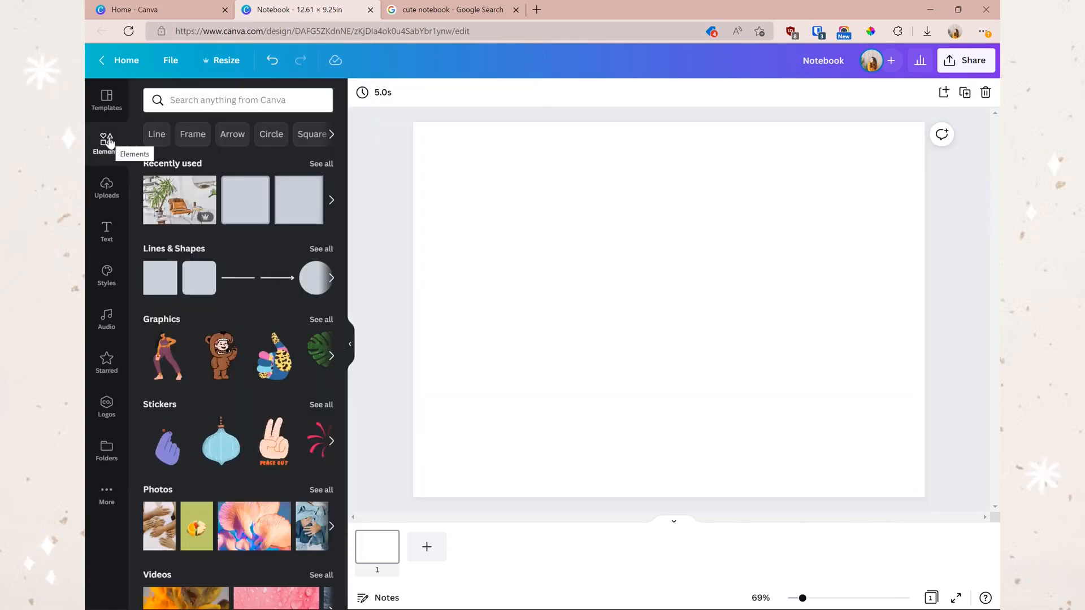
# Check the rainbow-patterned notebook reference, then search the elements library for rainbows and show only graphics
pyautogui.hotkey('ctrl', 'Tab')
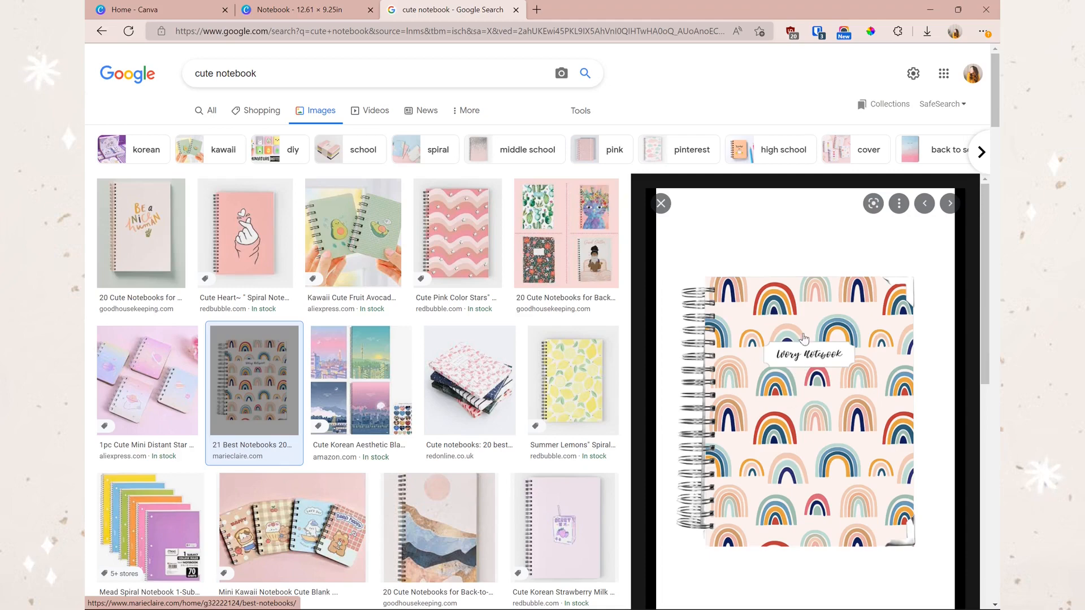
pyautogui.click(271, 13)
pyautogui.click(254, 100)
pyautogui.write('rainbows')
pyautogui.press('Return')
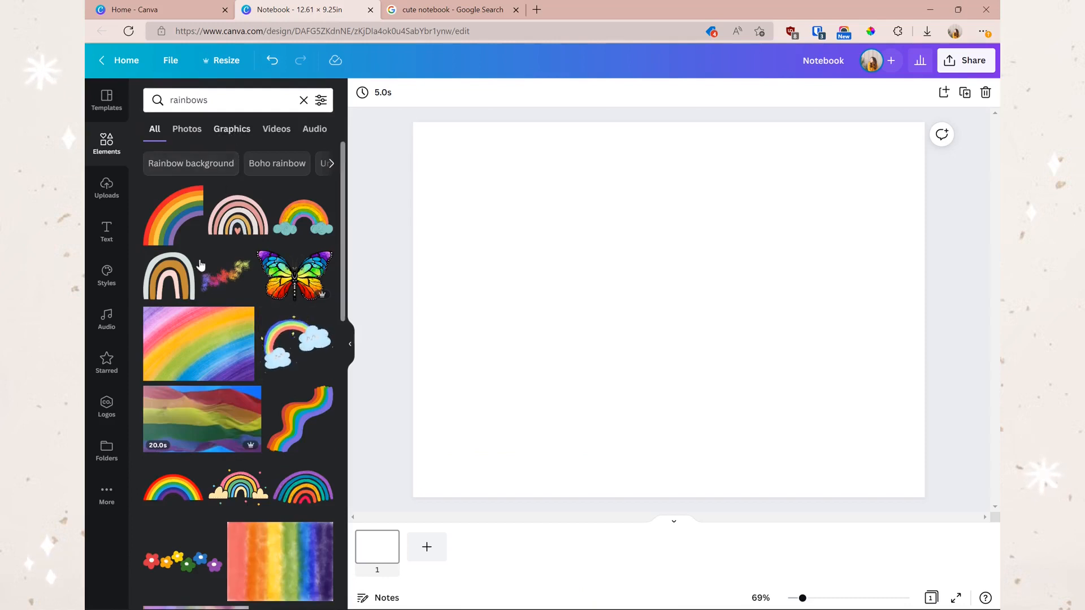
pyautogui.click(242, 133)
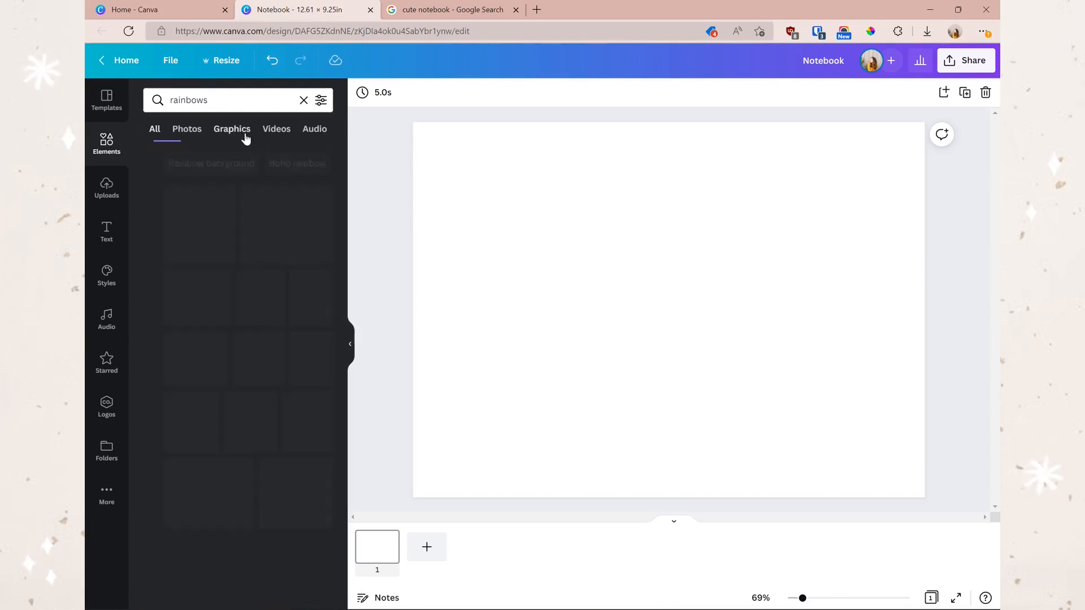
# Filter the rainbow graphics to static ones only
pyautogui.click(321, 100)
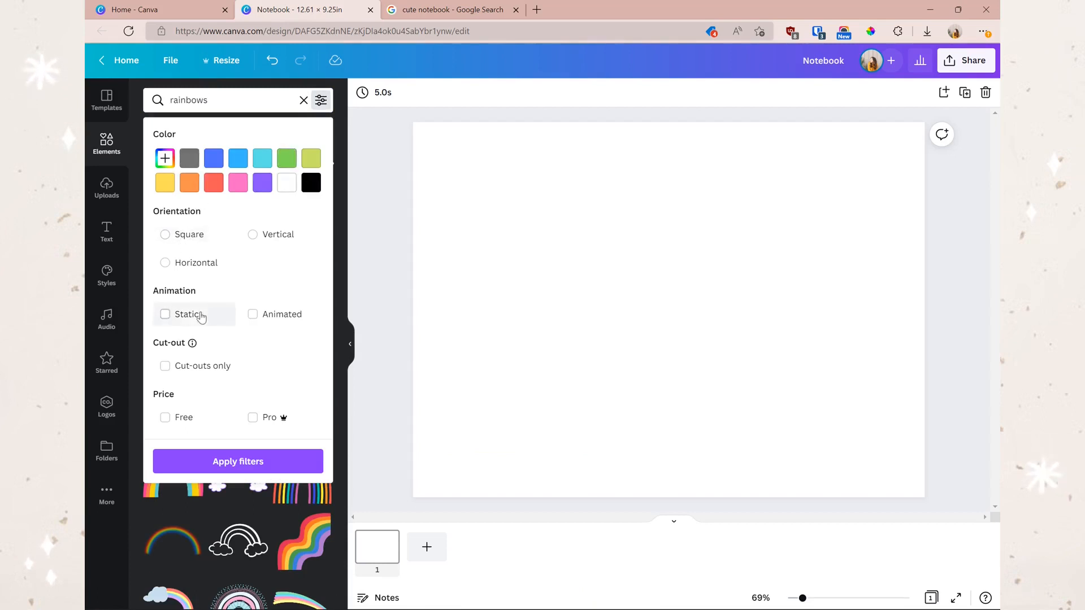
pyautogui.click(168, 318)
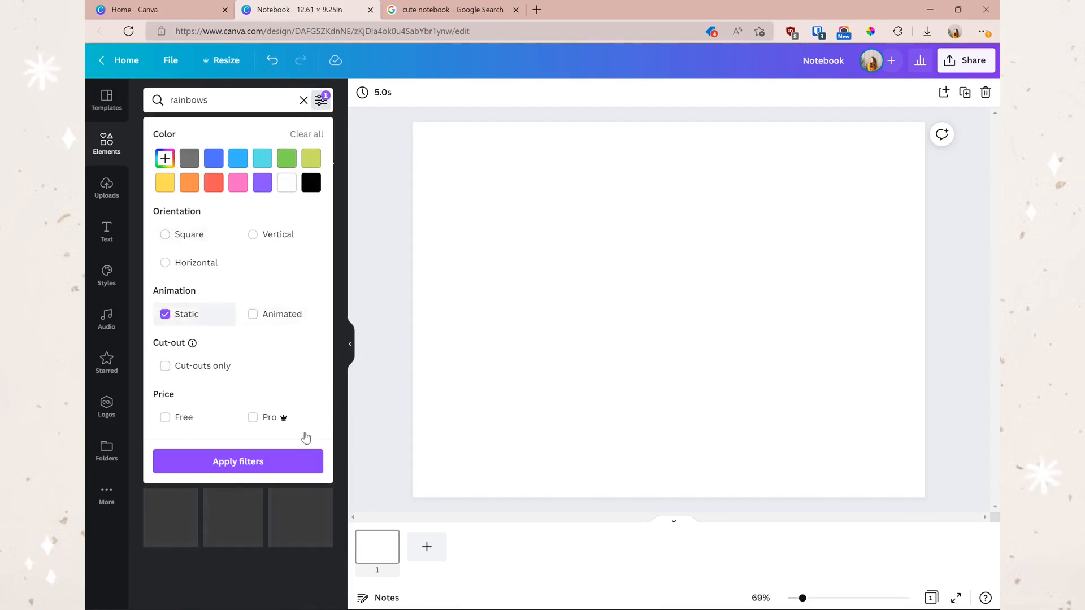
pyautogui.click(266, 461)
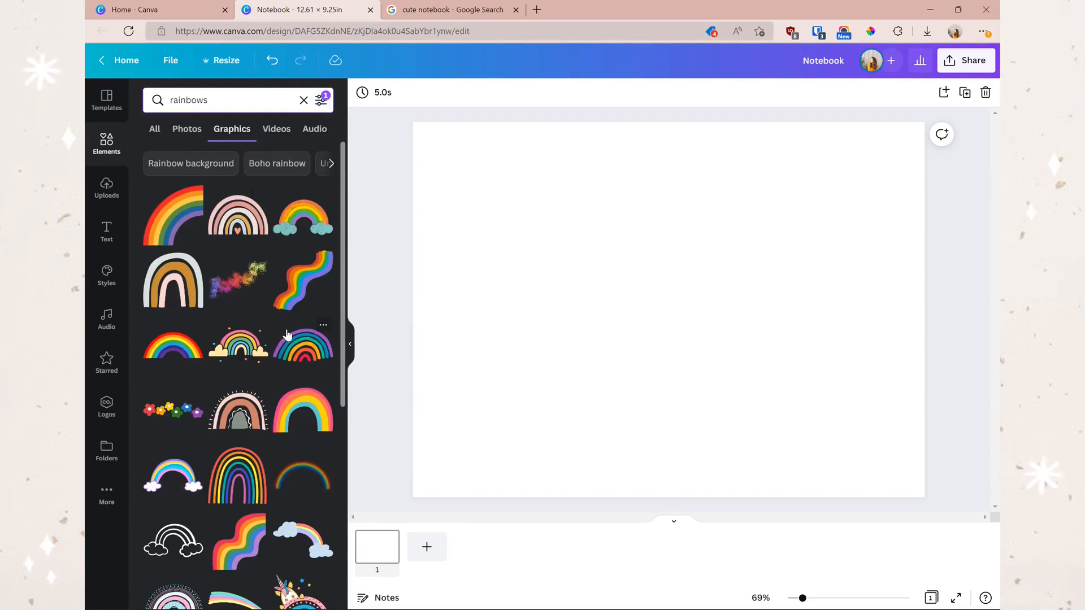
pyautogui.click(320, 100)
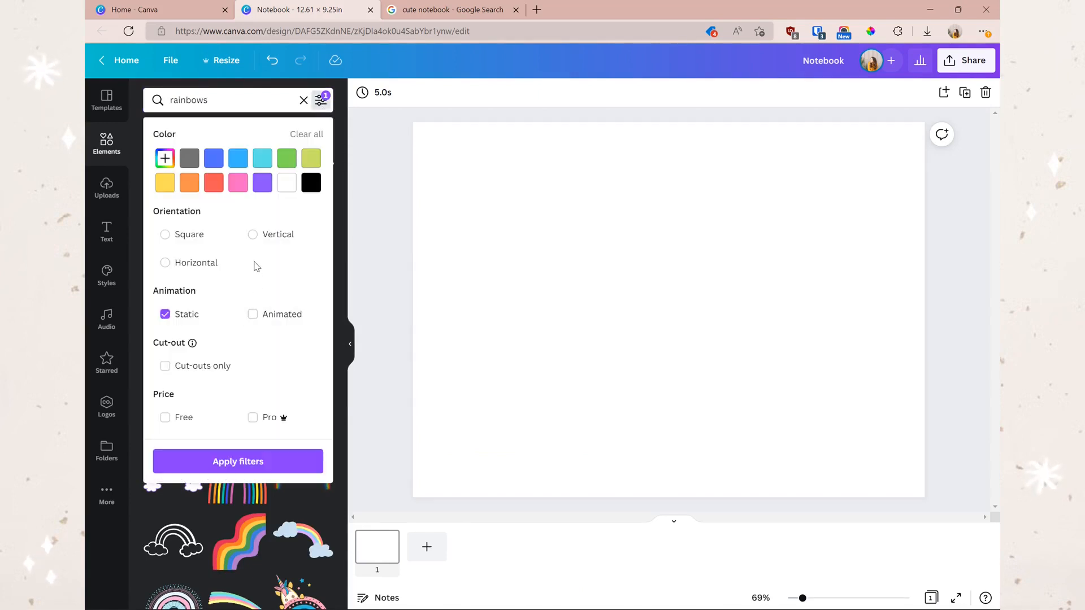
pyautogui.click(321, 100)
# Compare the rainbow graphics with the notebook reference and add the grey, ochre and pink rainbow to the page
pyautogui.scroll(-3, 225, 241)
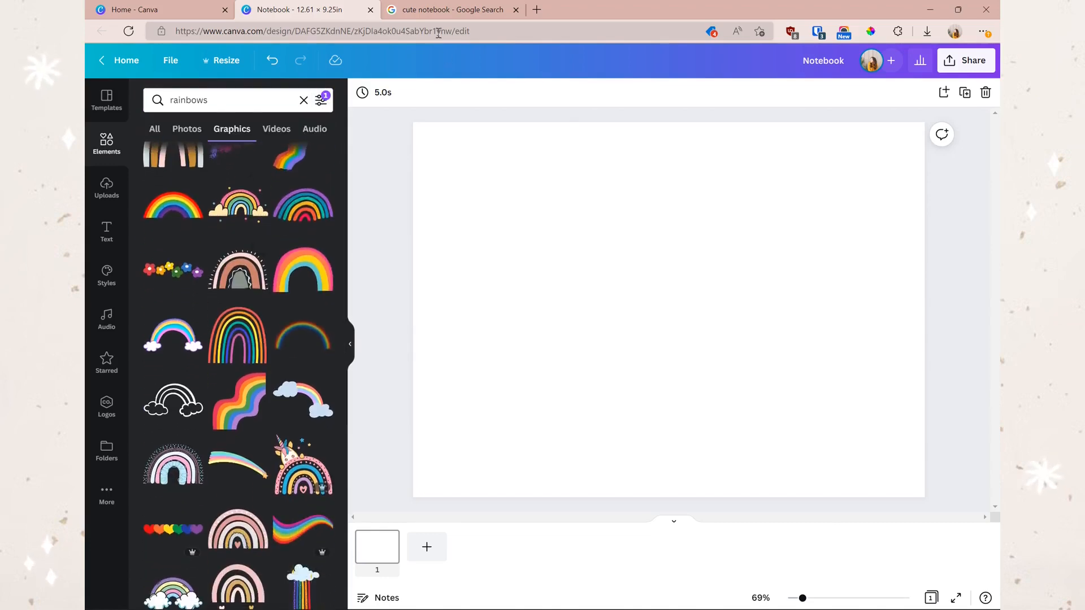
pyautogui.click(447, 10)
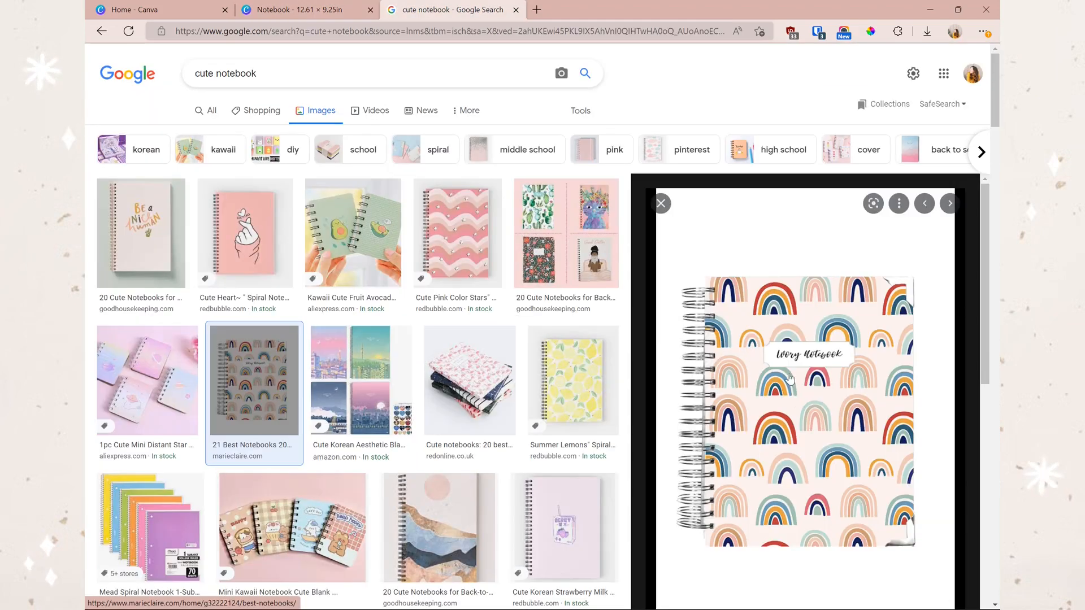
pyautogui.click(304, 13)
pyautogui.scroll(3, 202, 258)
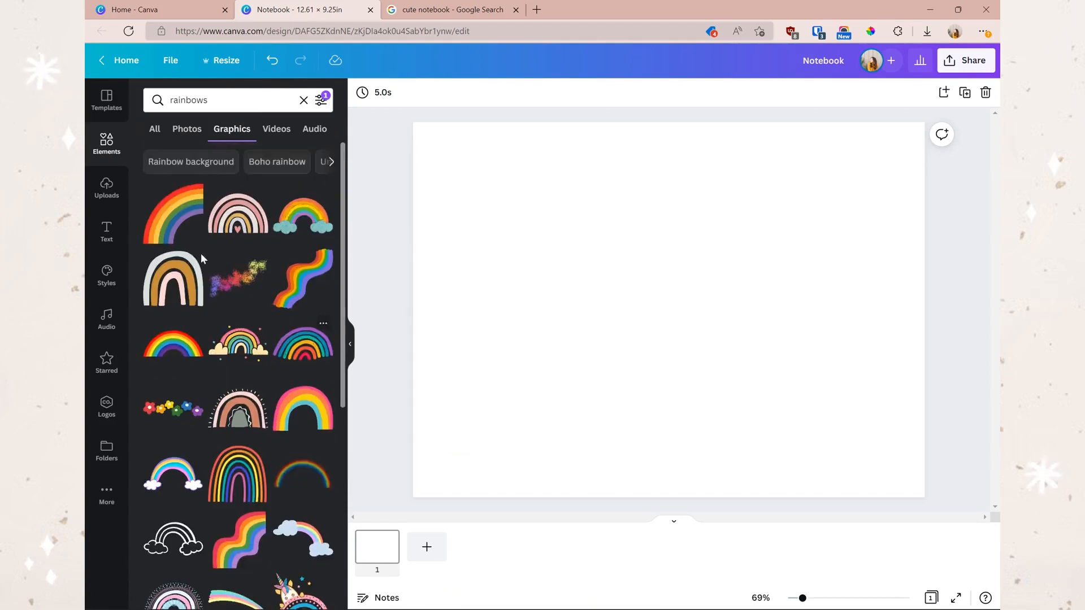
pyautogui.click(201, 260)
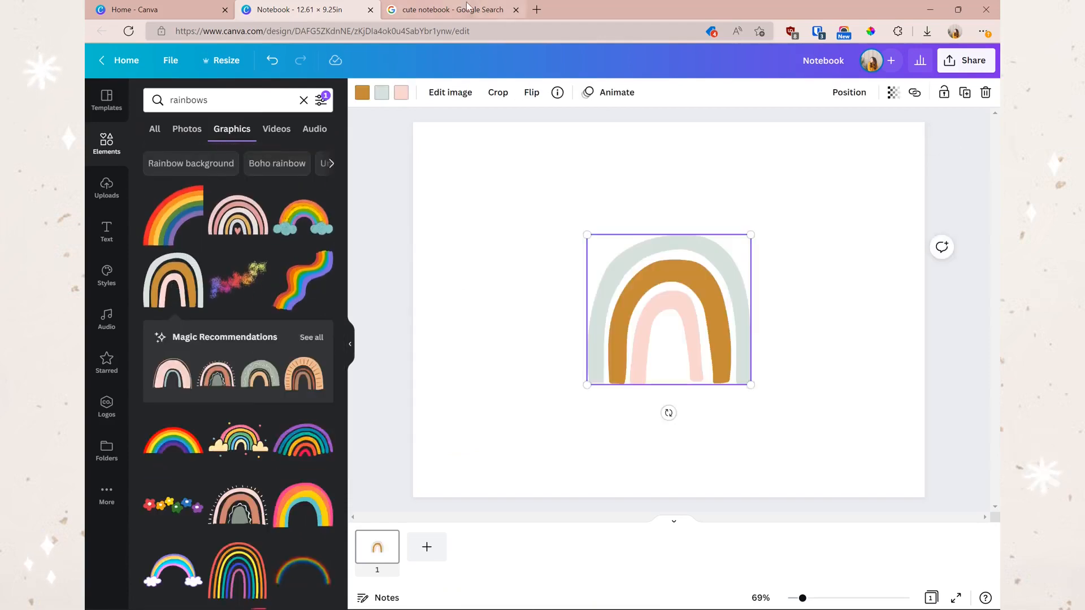
# Add two matching rainbows from all the Magic Recommendations, then shrink the dotted orange-and-green one and place it near the page's upper left corner
pyautogui.click(467, 8)
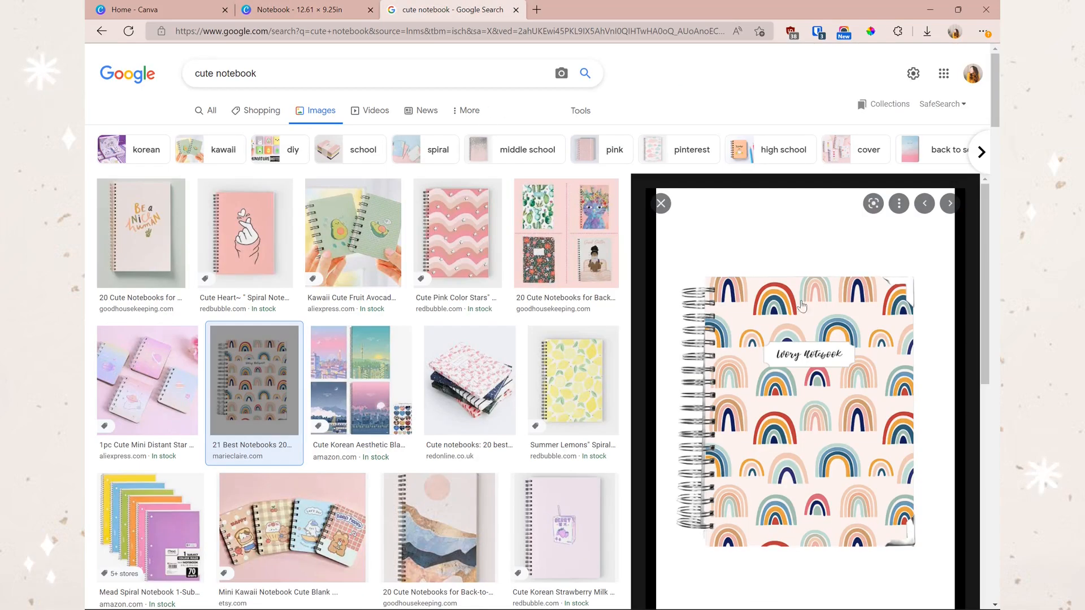
pyautogui.click(300, 10)
pyautogui.click(311, 337)
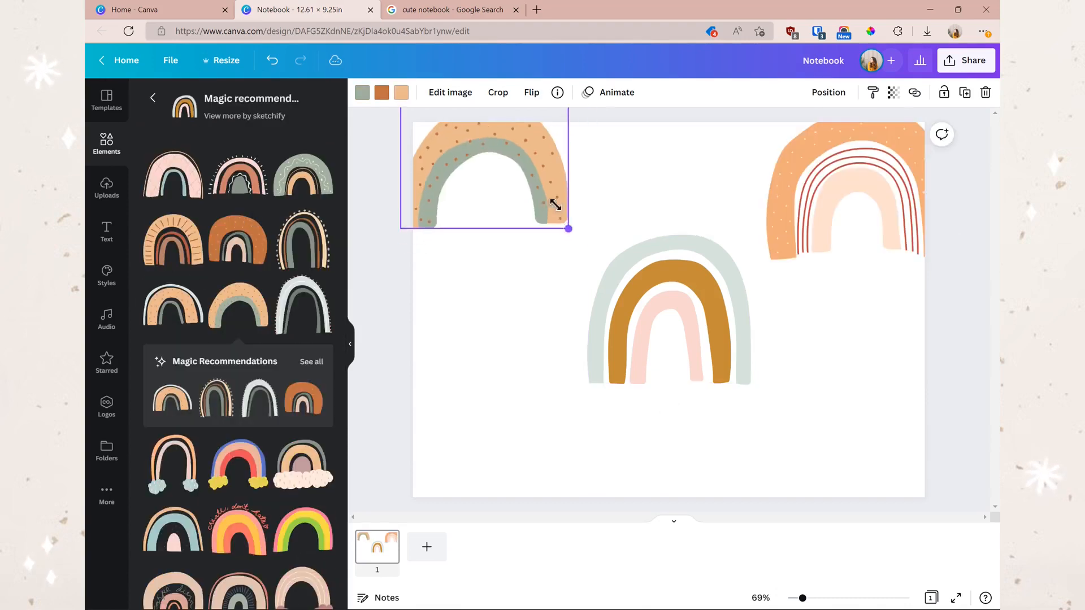
pyautogui.moveTo(557, 205); pyautogui.dragTo(514, 186)
pyautogui.moveTo(469, 159); pyautogui.dragTo(485, 174)
# Shrink the grey, ochre and pink rainbow and place it at the page's top edge beside the dotted one
pyautogui.click(742, 347)
pyautogui.moveTo(750, 385); pyautogui.dragTo(694, 333)
pyautogui.moveTo(676, 293); pyautogui.dragTo(650, 147)
# Move the orange rainbow with thin red lines below the grey, ochre and pink one and shrink it to a similar size
pyautogui.moveTo(846, 184); pyautogui.dragTo(615, 304)
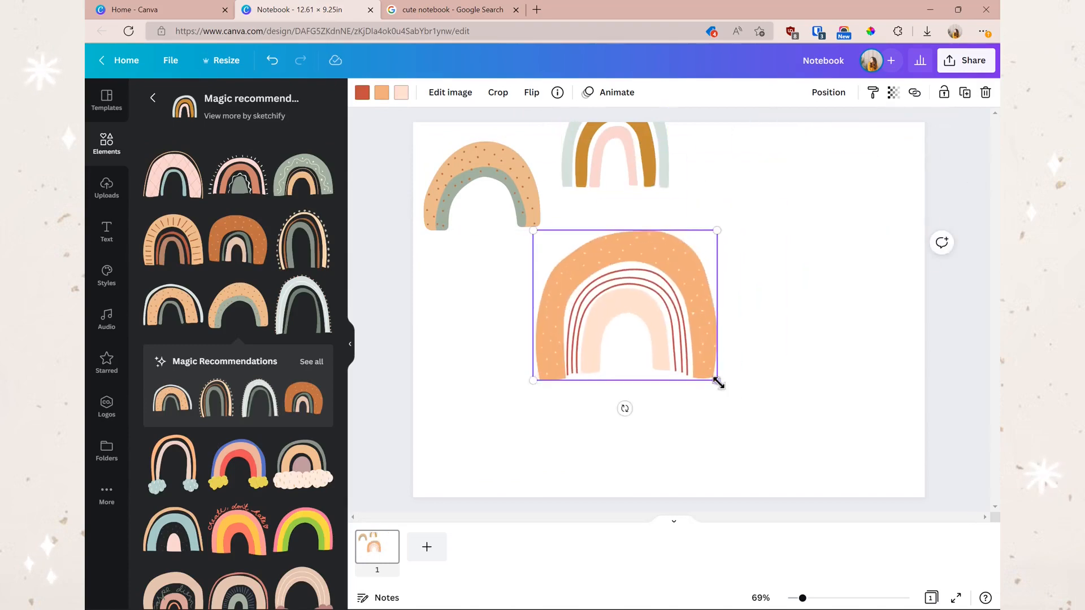
pyautogui.moveTo(718, 383); pyautogui.dragTo(662, 329)
pyautogui.moveTo(618, 288); pyautogui.dragTo(638, 276)
pyautogui.click(786, 351)
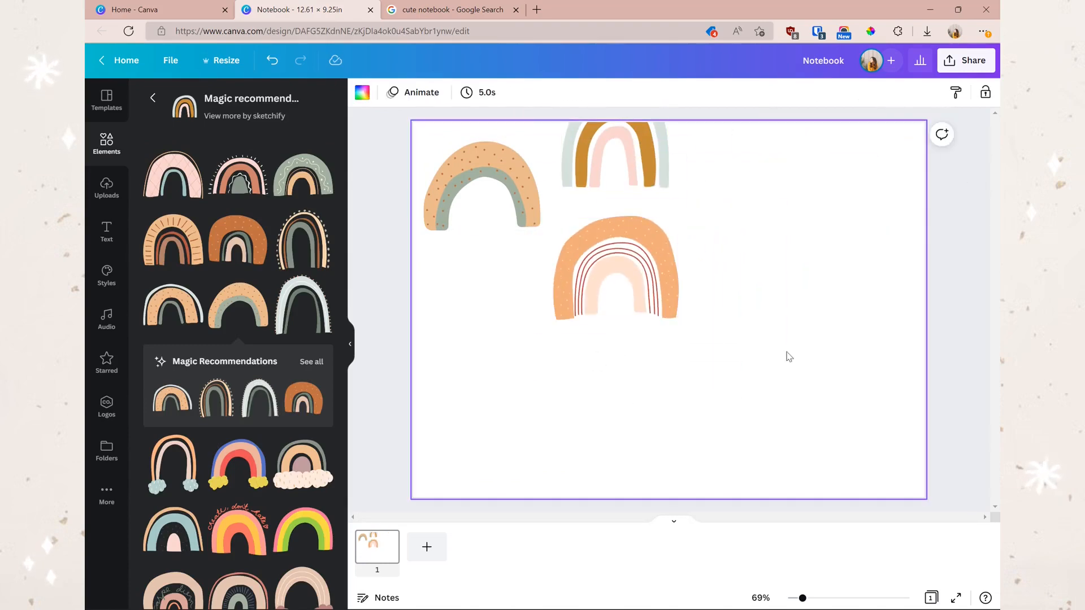
# Select the three rainbows together and duplicate them across the page to build a staggered repeating pattern
pyautogui.moveTo(758, 381); pyautogui.dragTo(390, 116)
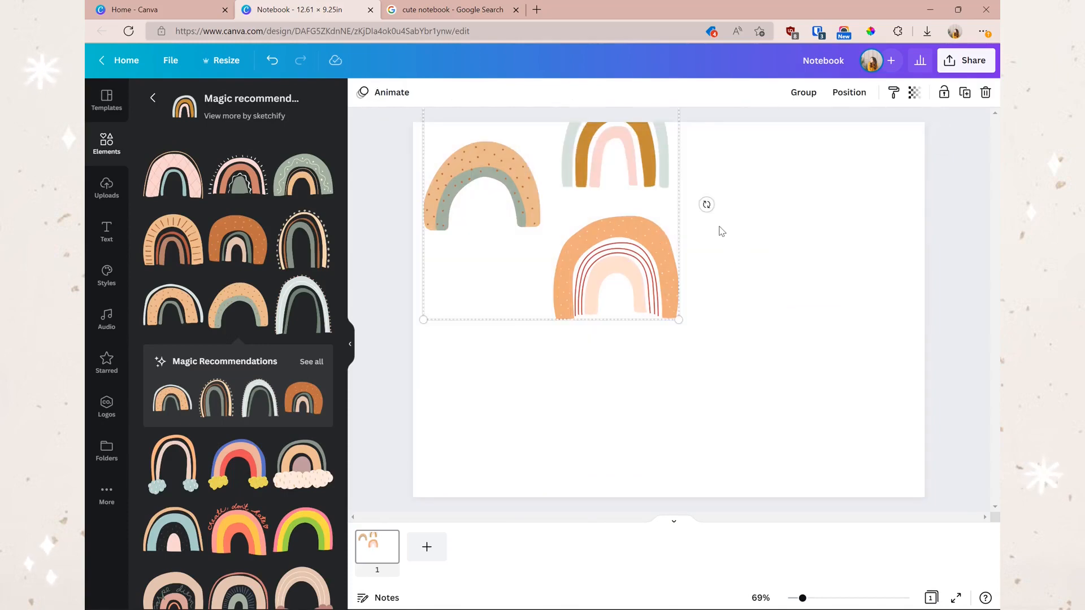
pyautogui.moveTo(620, 167)
pyautogui.mouseDown()
pyautogui.moveTo(882, 198)
pyautogui.moveTo(877, 162)
pyautogui.moveTo(855, 448)
pyautogui.moveTo(748, 364)
pyautogui.moveTo(756, 379)
pyautogui.moveTo(504, 356)
pyautogui.moveTo(482, 315)
pyautogui.moveTo(460, 341)
pyautogui.moveTo(916, 401)
pyautogui.moveTo(999, 391)
pyautogui.moveTo(935, 377)
pyautogui.mouseUp()
pyautogui.hotkey('ctrl', 'd')
pyautogui.hotkey('ctrl', 'd')
pyautogui.click(390, 167)
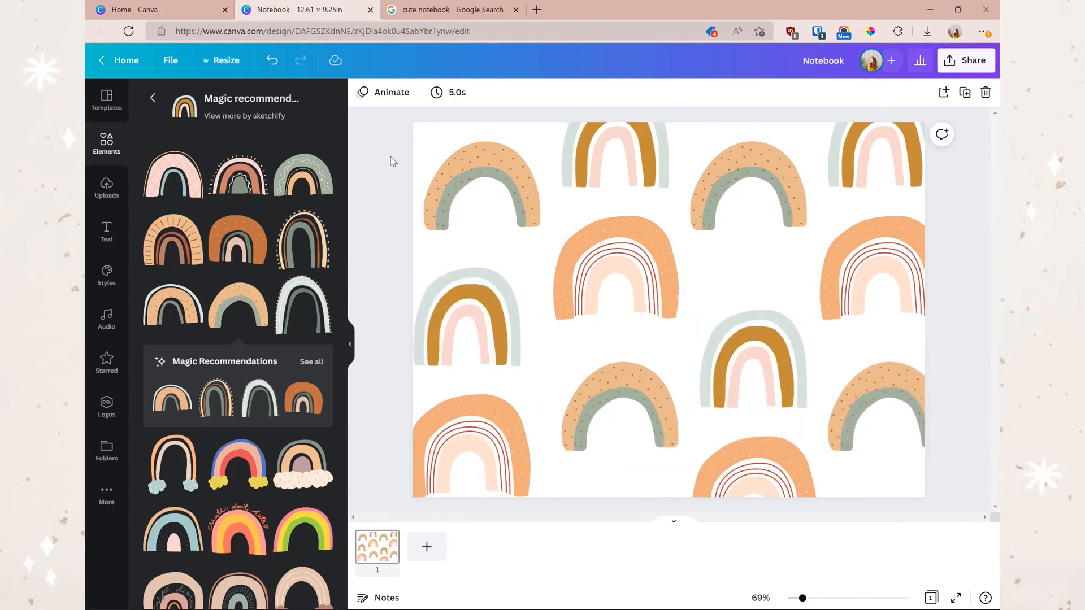
# Select the whole rainbow pattern and adjust its size and position so it spreads evenly over the page
pyautogui.moveTo(390, 142); pyautogui.dragTo(894, 455)
pyautogui.scroll(-1, 848, 395)
pyautogui.moveTo(707, 317); pyautogui.dragTo(737, 345)
pyautogui.click(387, 367)
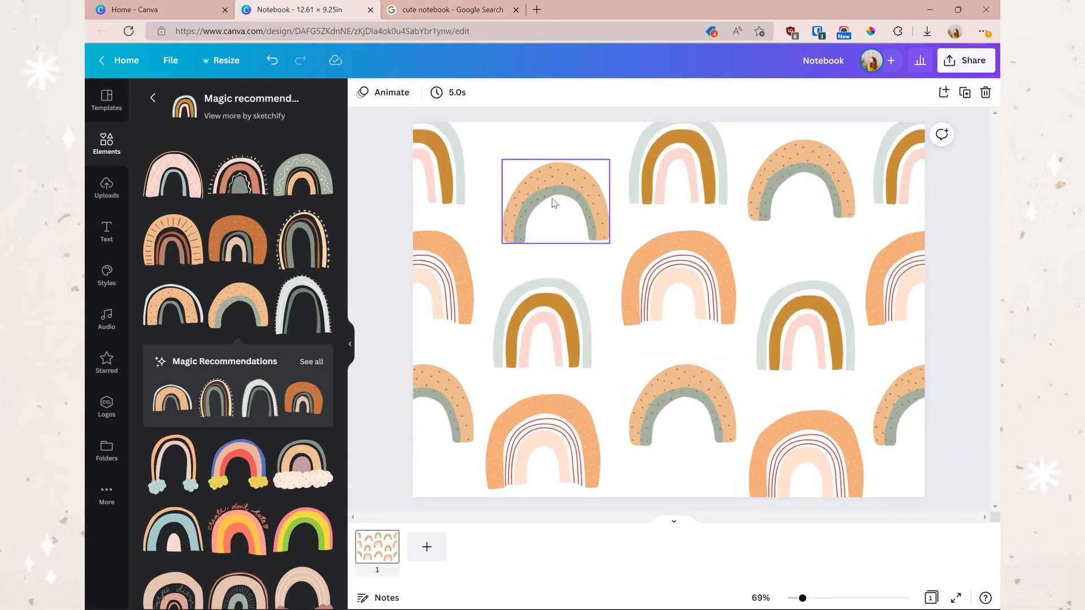
# Compare the rainbows' editable colours and recolour the left ochre rainbow's middle band with the dotted rainbow's light orange
pyautogui.click(552, 218)
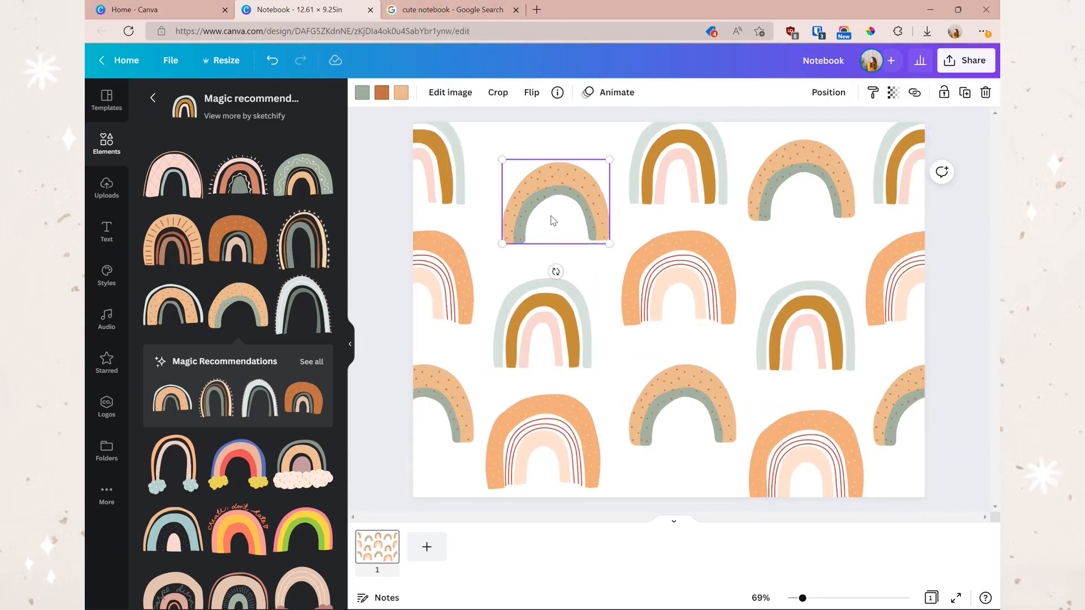
pyautogui.click(561, 325)
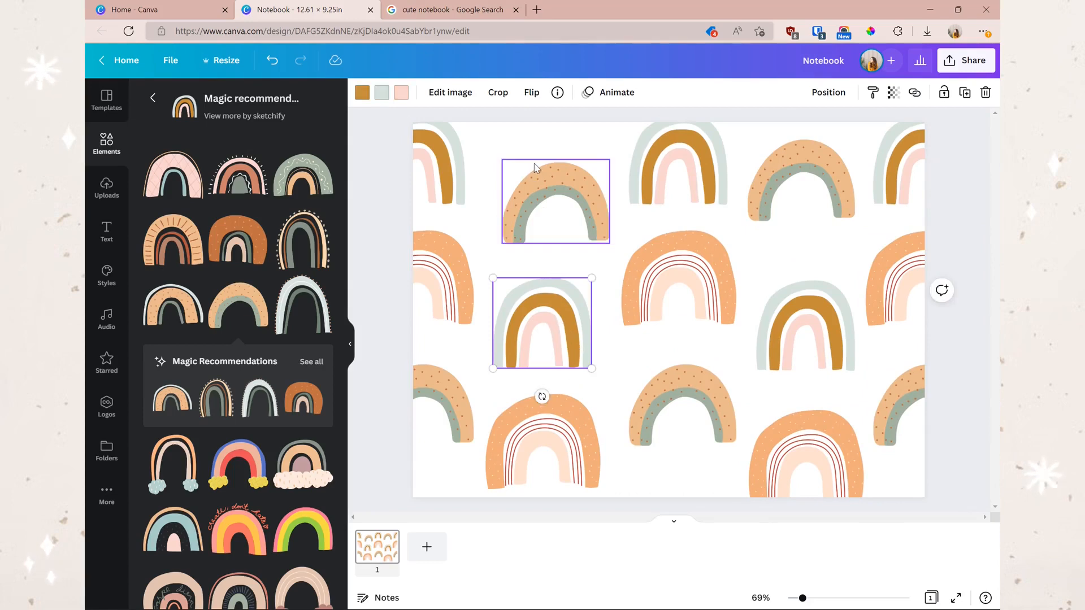
pyautogui.click(362, 95)
pyautogui.click(532, 188)
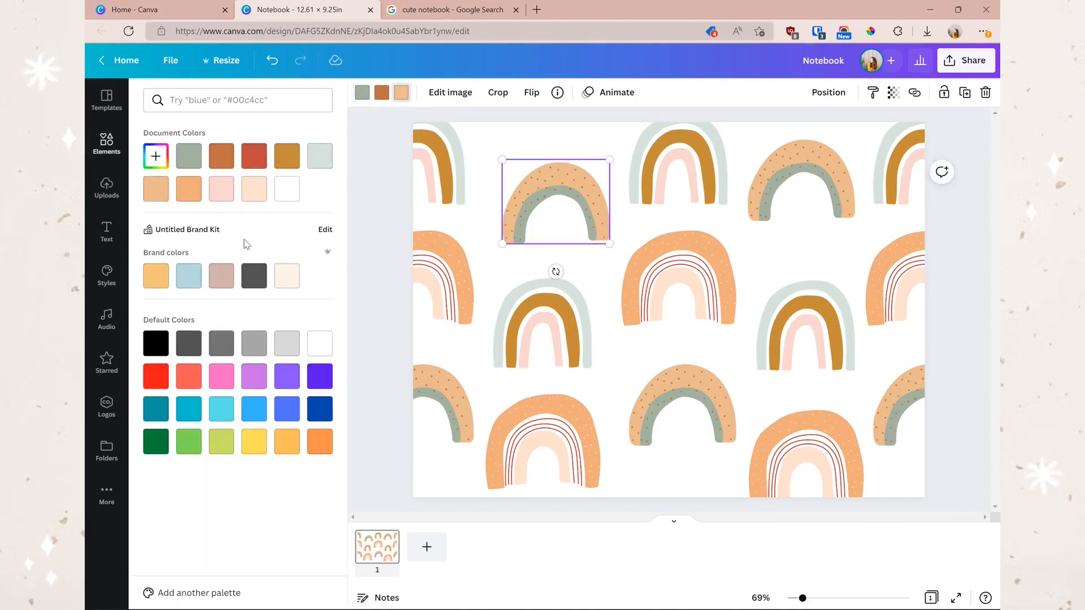
pyautogui.click(540, 325)
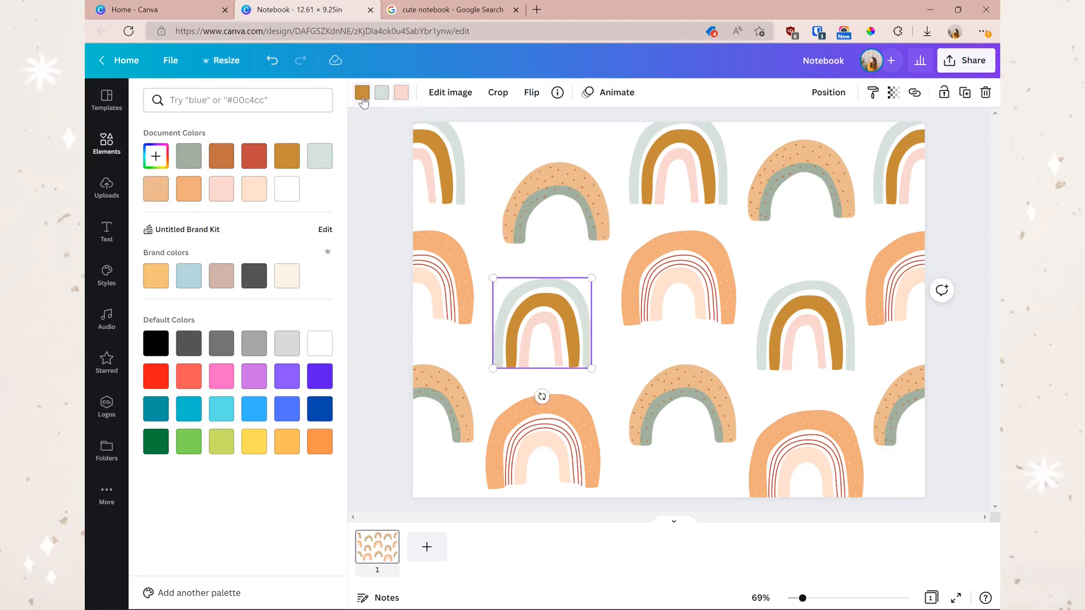
pyautogui.click(157, 193)
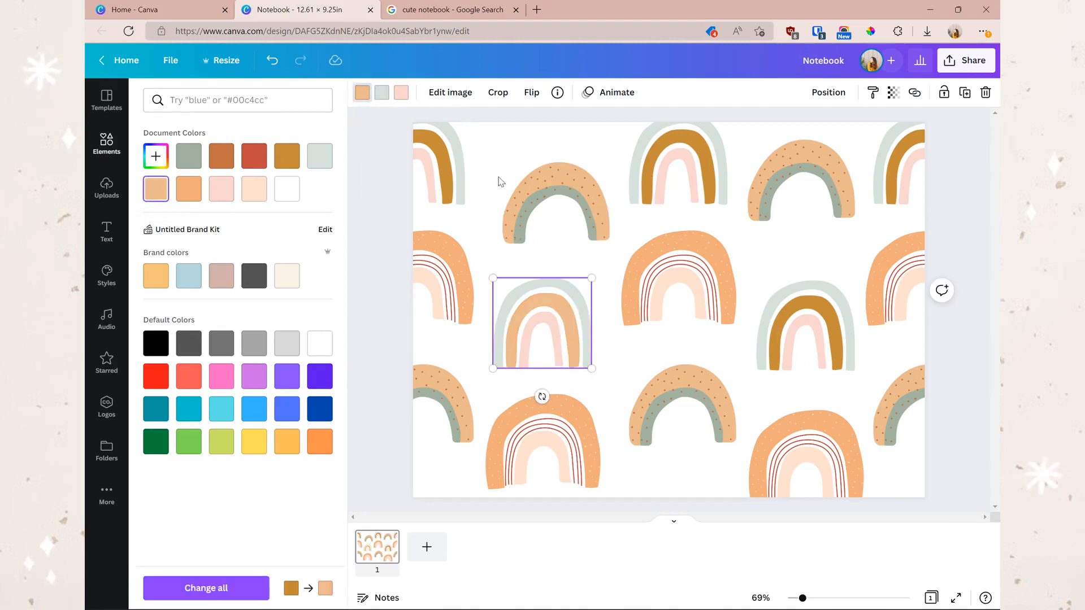
# Recolour the right ochre rainbow's middle band light orange and apply the change to all remaining ochre bands
pyautogui.click(827, 347)
pyautogui.click(161, 194)
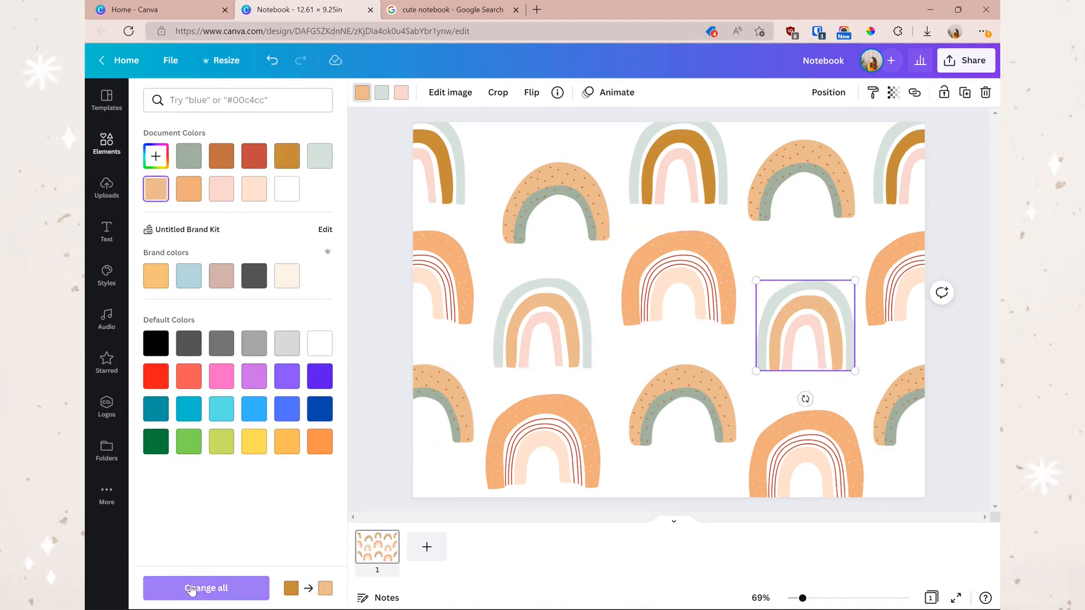
pyautogui.click(191, 589)
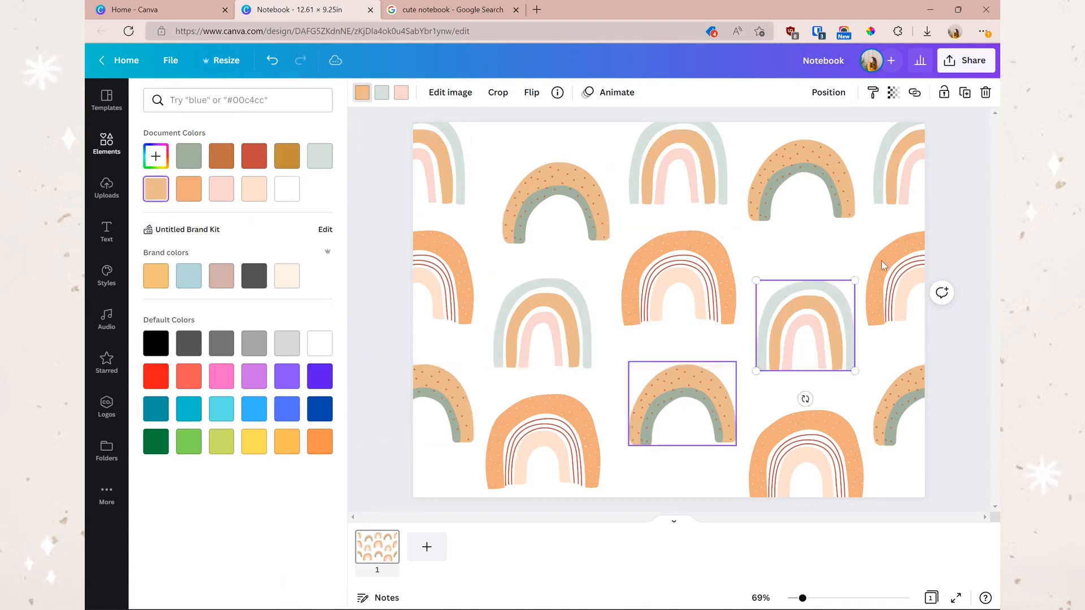
pyautogui.click(962, 363)
pyautogui.click(962, 363)
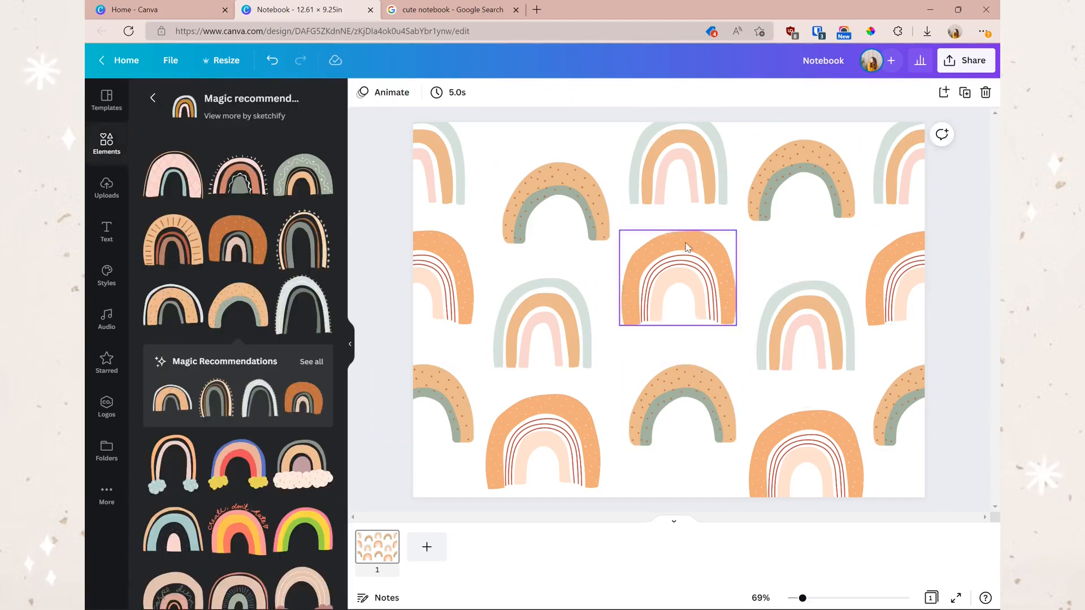
# Try the rainbow paint splatter graphic on the page to check its colour options and delete it
pyautogui.click(667, 274)
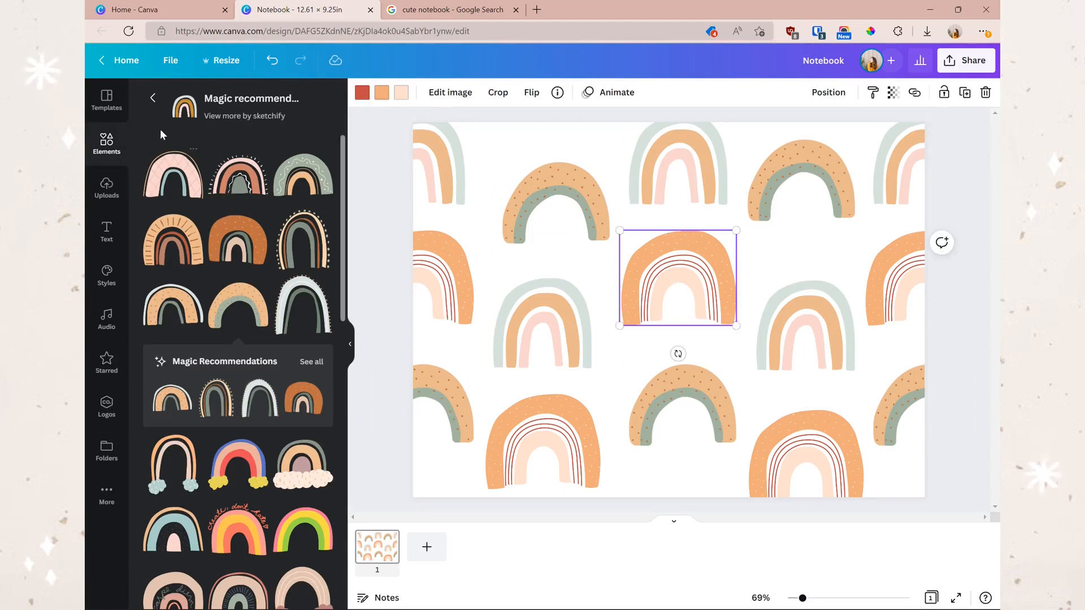
pyautogui.click(152, 97)
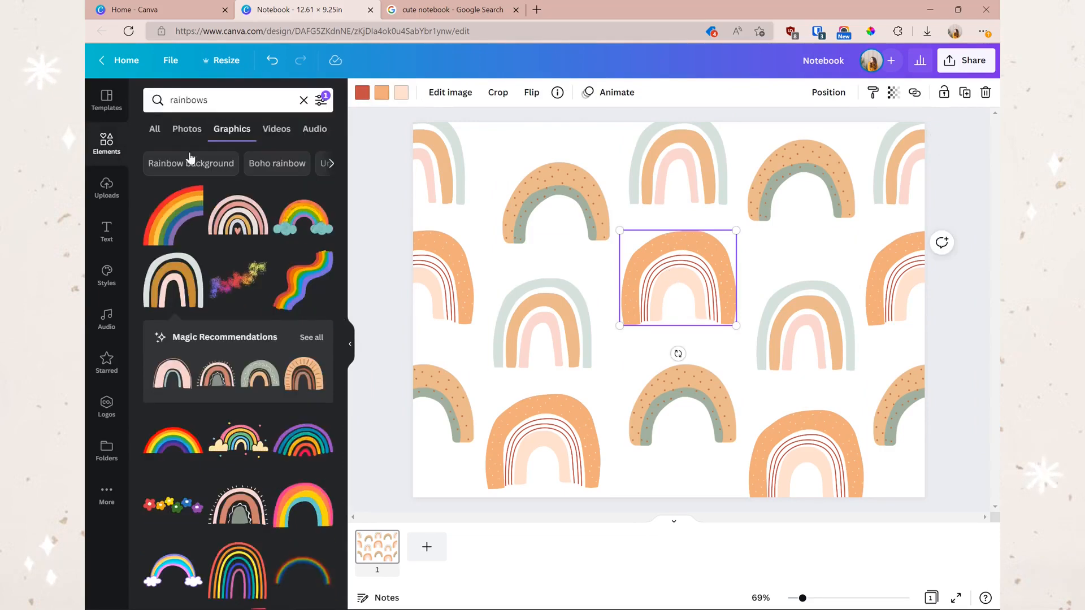
pyautogui.click(240, 279)
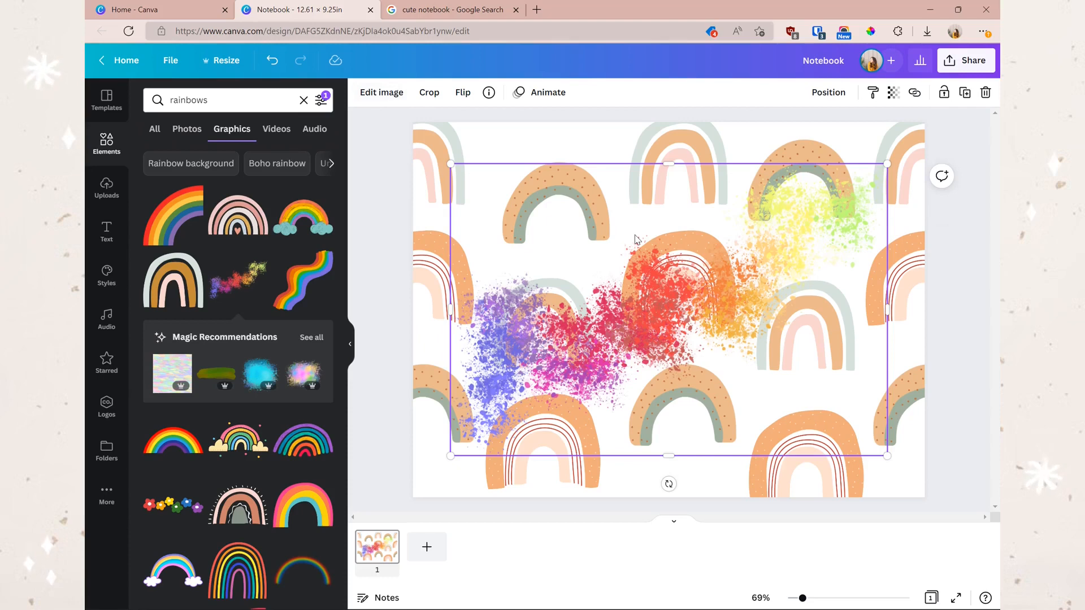
pyautogui.press('Delete')
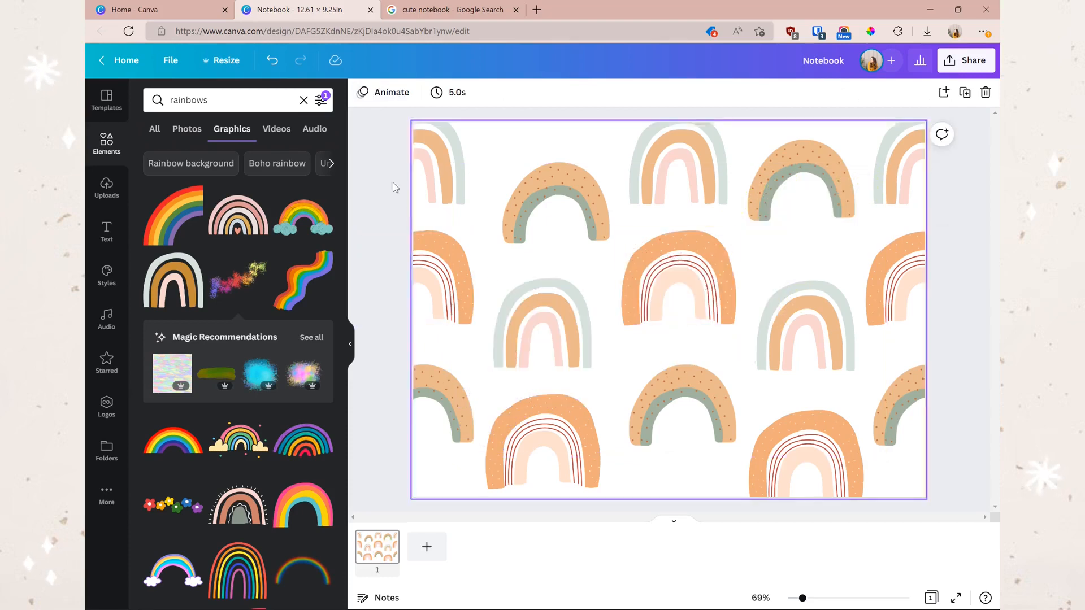
pyautogui.click(319, 100)
pyautogui.click(320, 100)
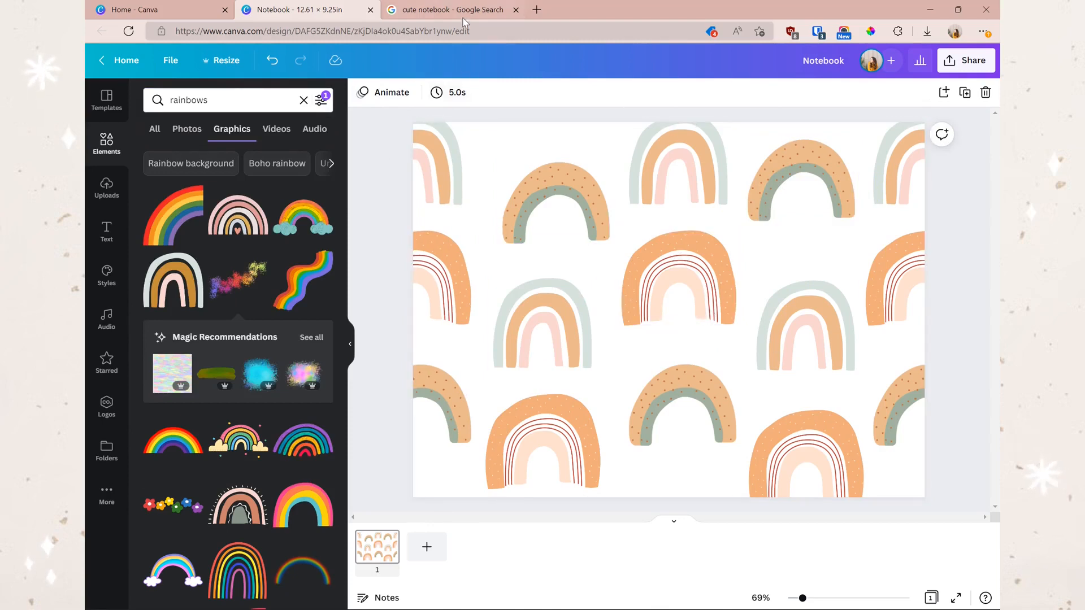
# Search the graphics for rainbow pattern
pyautogui.click(247, 96)
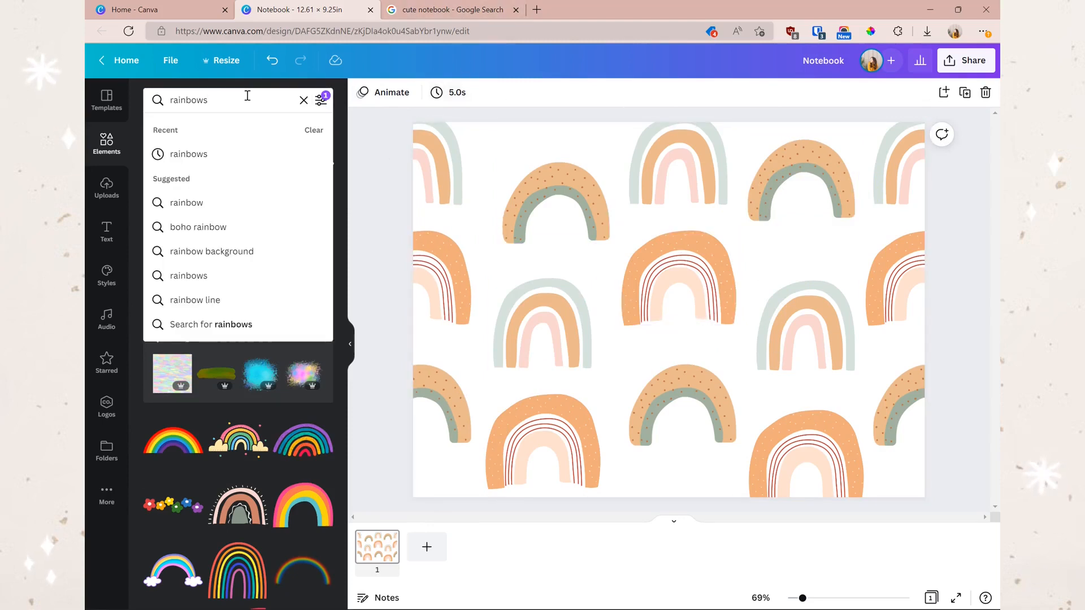
pyautogui.press('BackSpace')
pyautogui.write('patter')
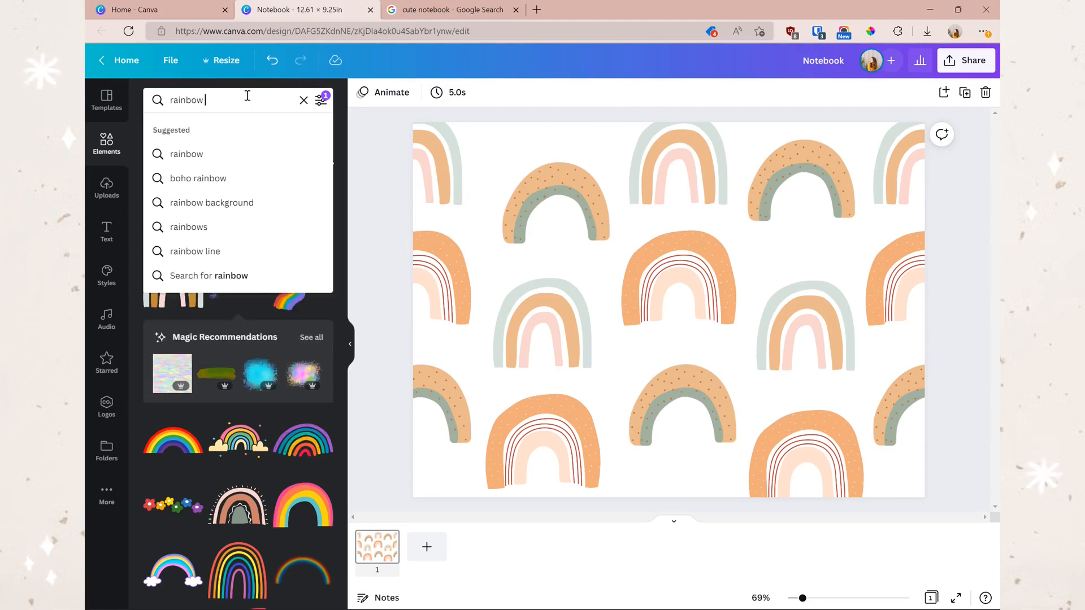
pyautogui.write('n')
pyautogui.press('Return')
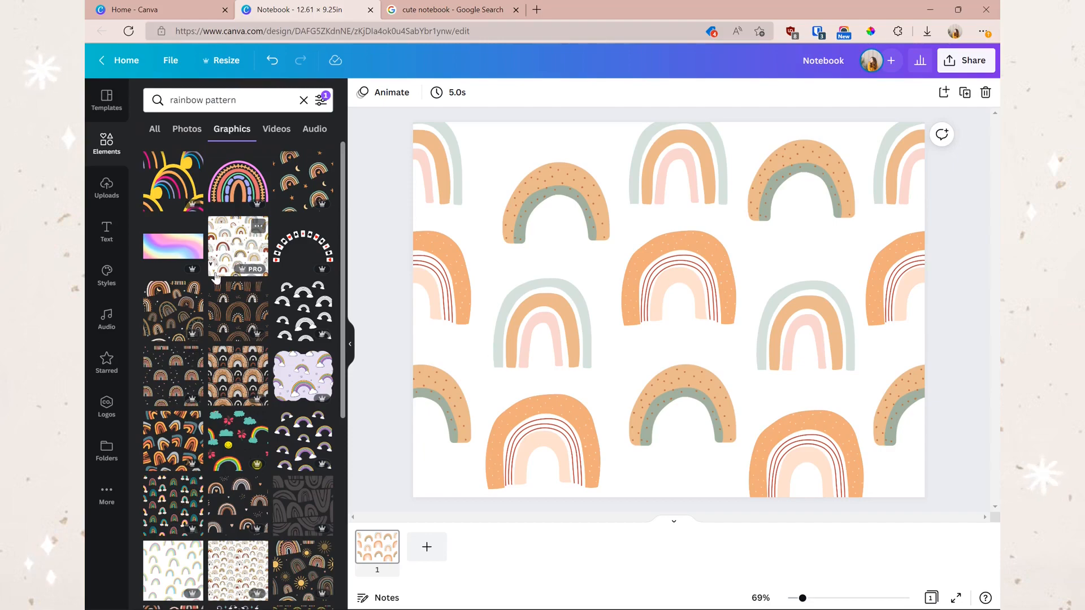
# Try a sunshine-and-clouds rainbow pattern graphic on the page, delete it and browse further rainbow patterns
pyautogui.scroll(-4, 215, 277)
pyautogui.click(302, 424)
pyautogui.moveTo(681, 310); pyautogui.dragTo(568, 319)
pyautogui.moveTo(593, 276); pyautogui.dragTo(626, 237)
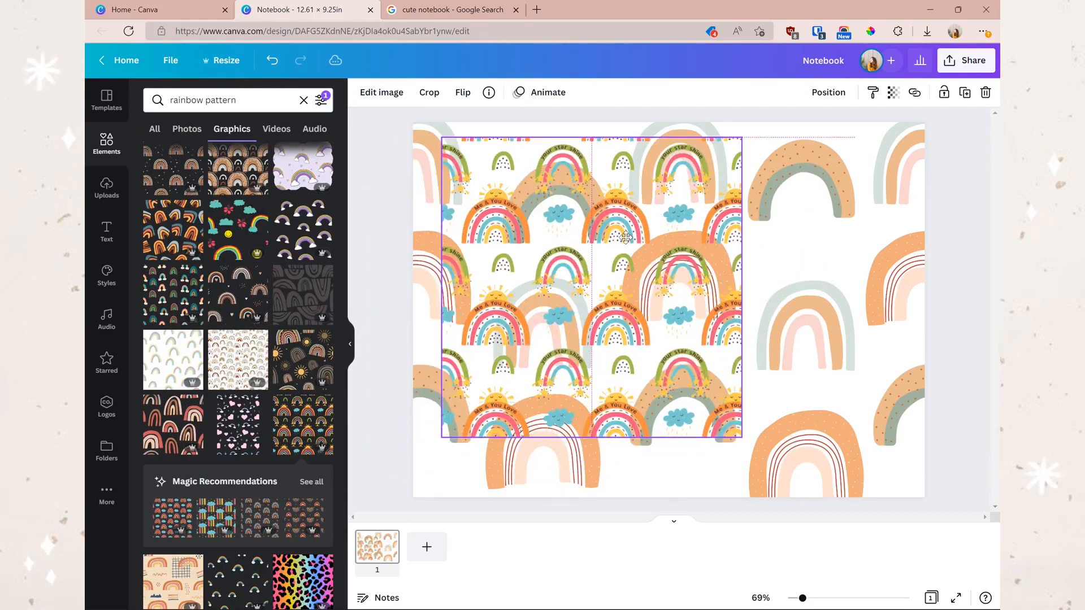
pyautogui.press('Delete')
pyautogui.scroll(-1, 275, 482)
pyautogui.scroll(-6, 274, 482)
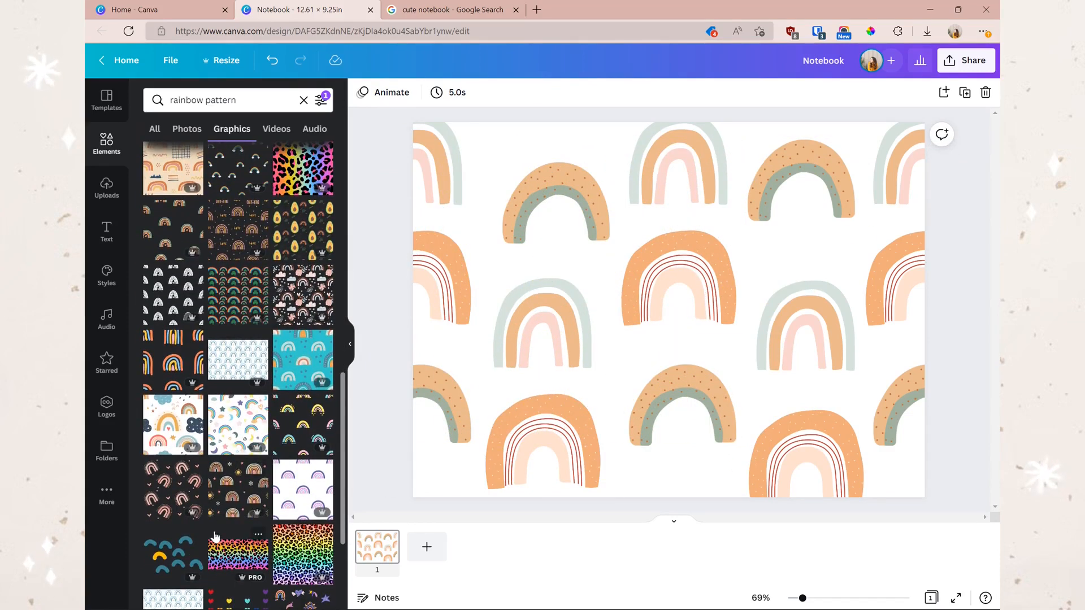
pyautogui.scroll(-10, 206, 401)
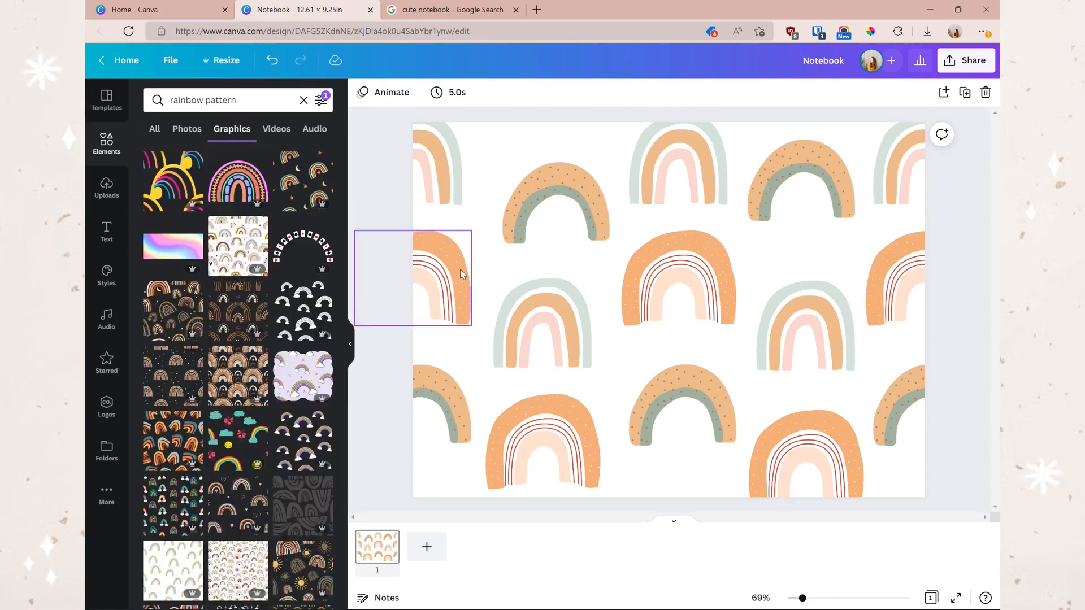
# Open Freepik in a new browser tab, search for "rainbow pattern" and filter the results to the Free license
pyautogui.click(543, 15)
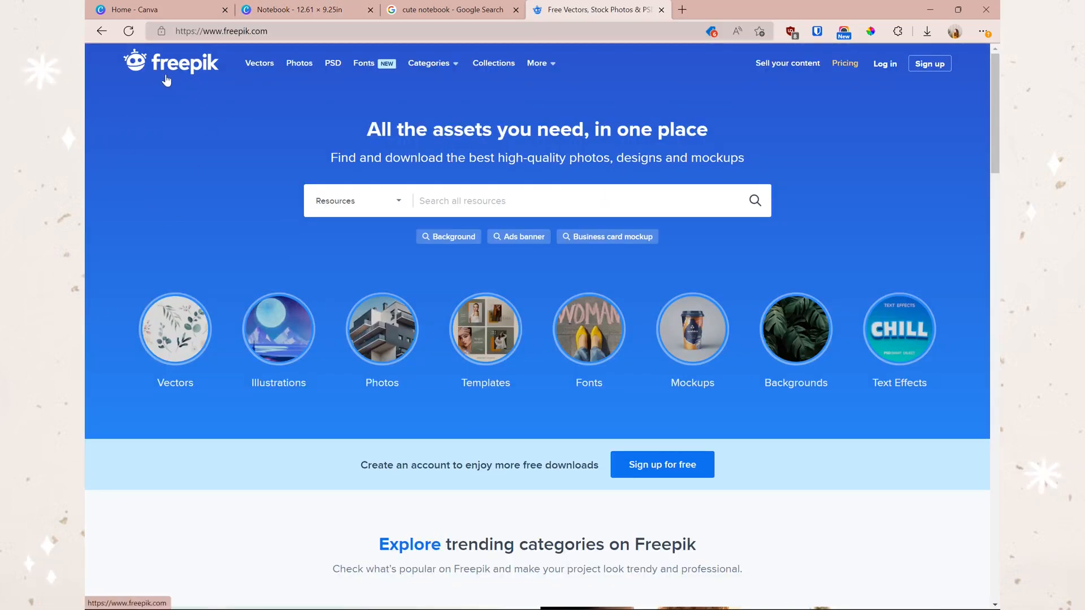
pyautogui.click(486, 208)
pyautogui.write('rainbow pattern')
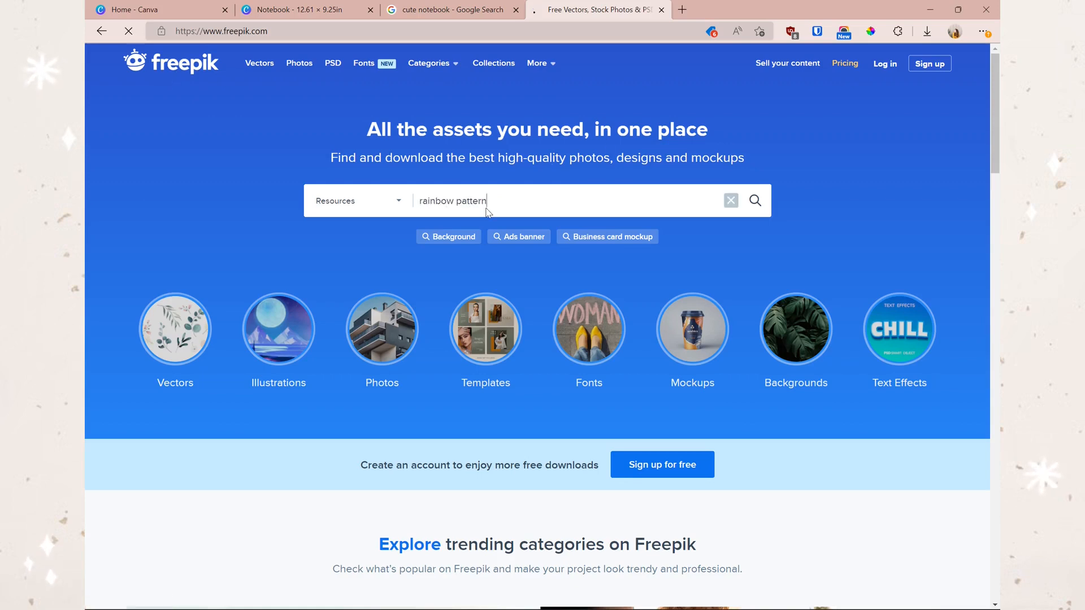
pyautogui.press('Return')
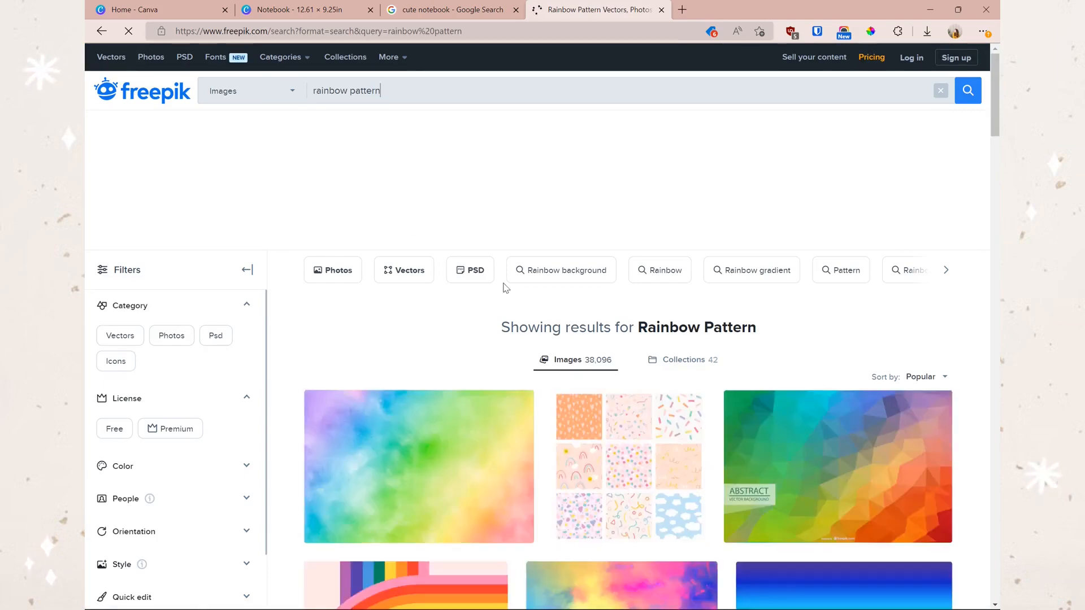
pyautogui.scroll(-7, 506, 288)
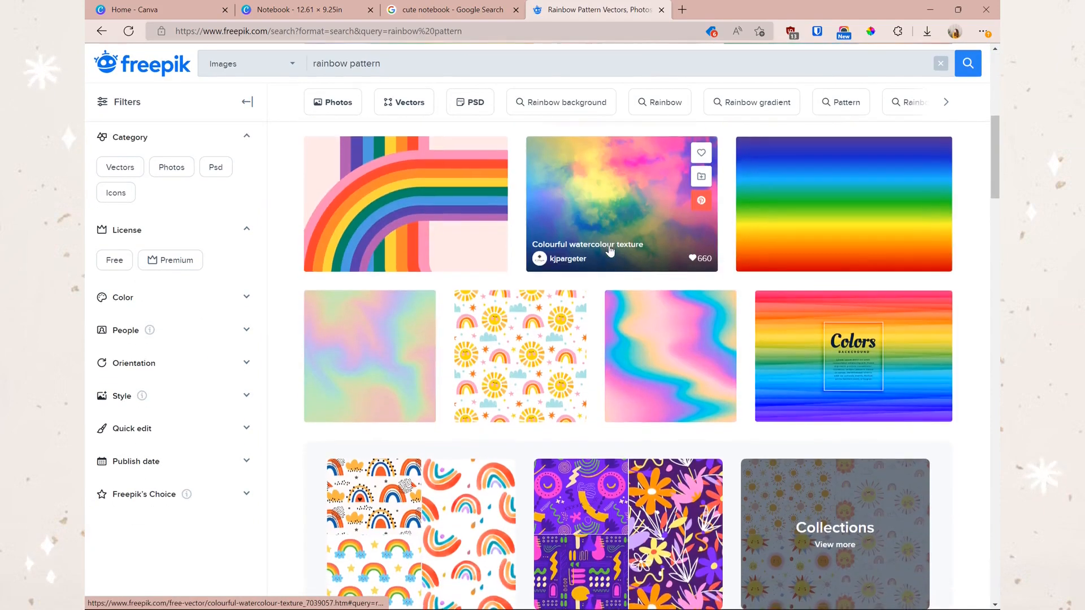
pyautogui.click(113, 261)
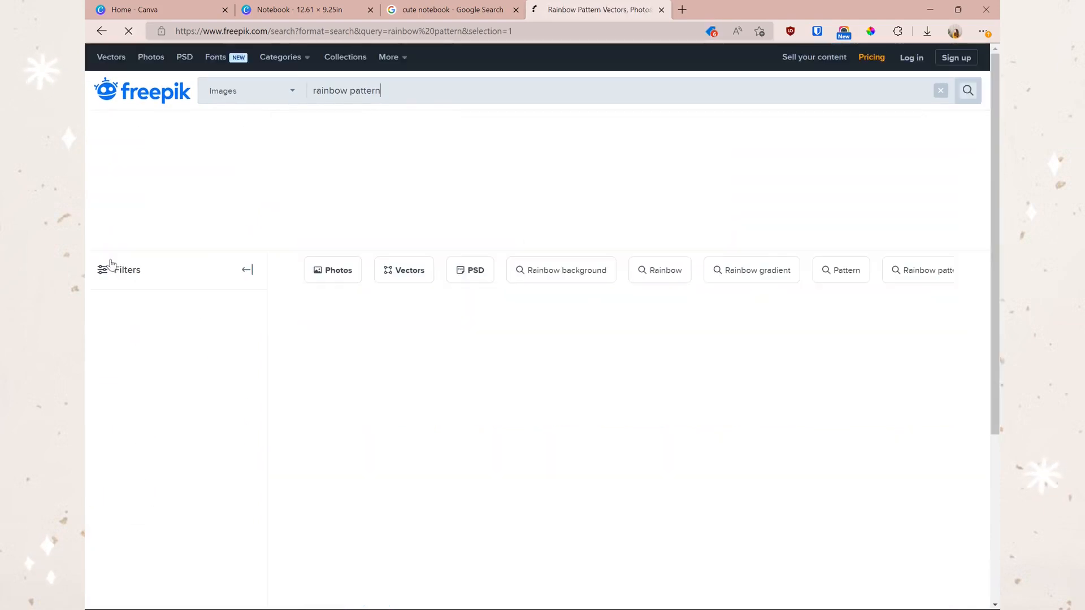
pyautogui.scroll(-7, 546, 251)
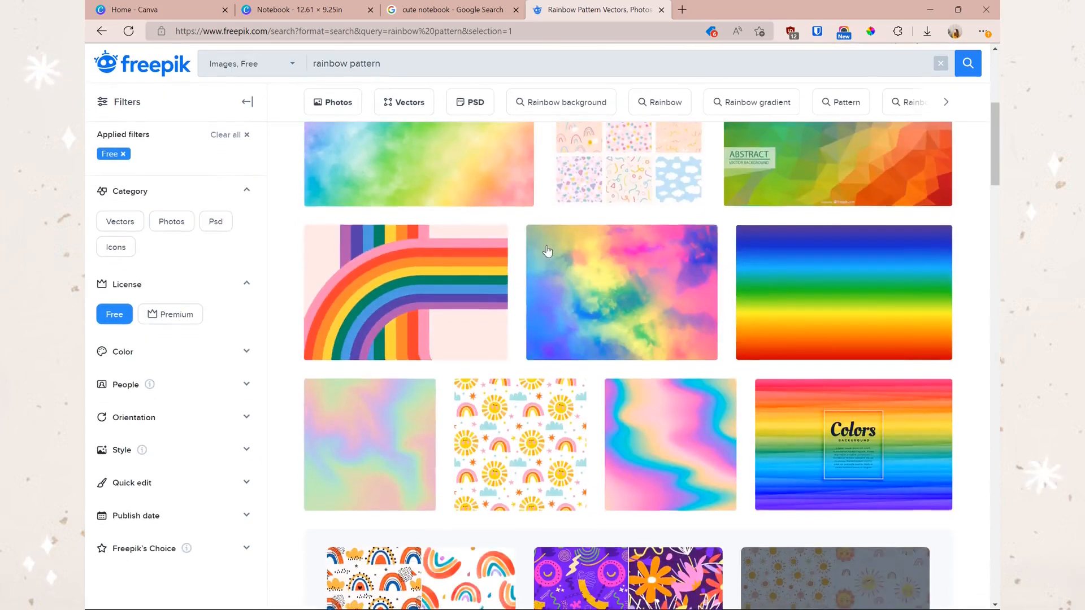
# Download the hand-drawn rainbow pattern with stars, suns and clouds and bring its extracted JPG into the Canva notebook design
pyautogui.click(537, 317)
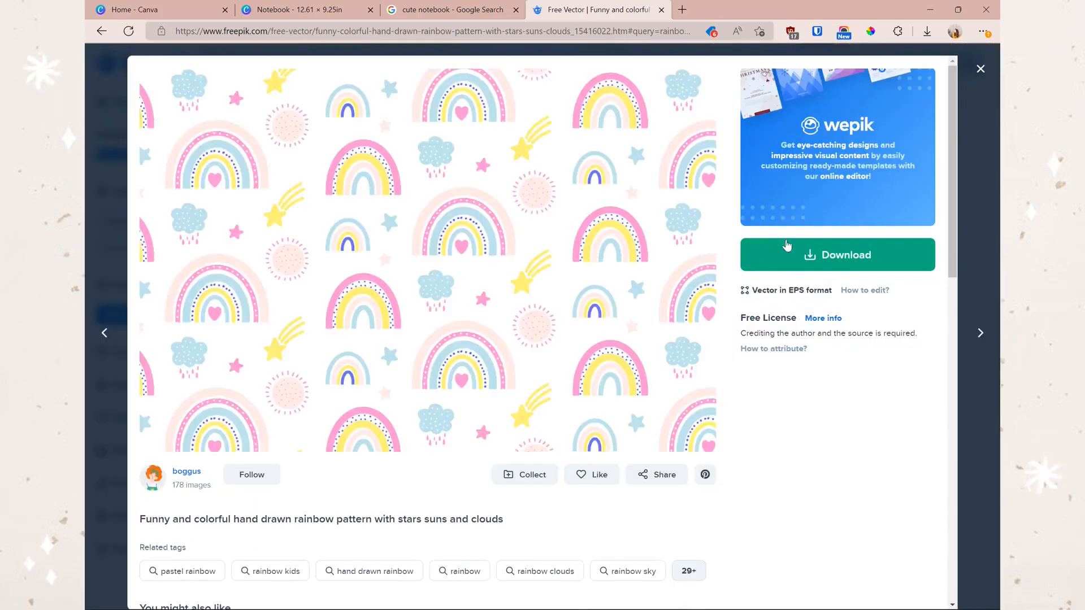
pyautogui.click(818, 267)
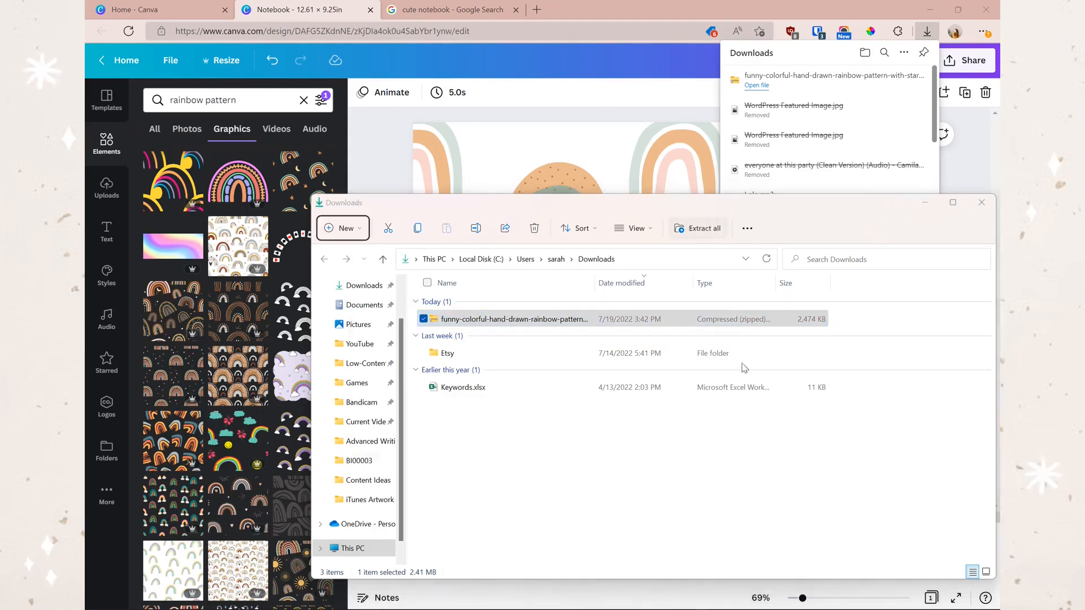
pyautogui.click(655, 427)
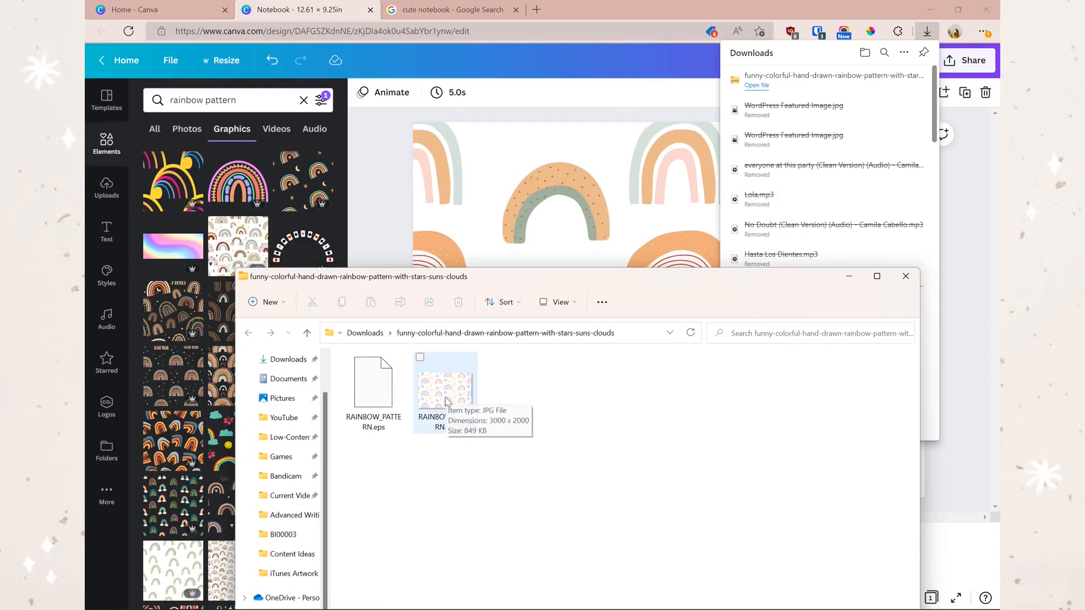
pyautogui.click(447, 402)
pyautogui.moveTo(653, 267); pyautogui.dragTo(643, 226)
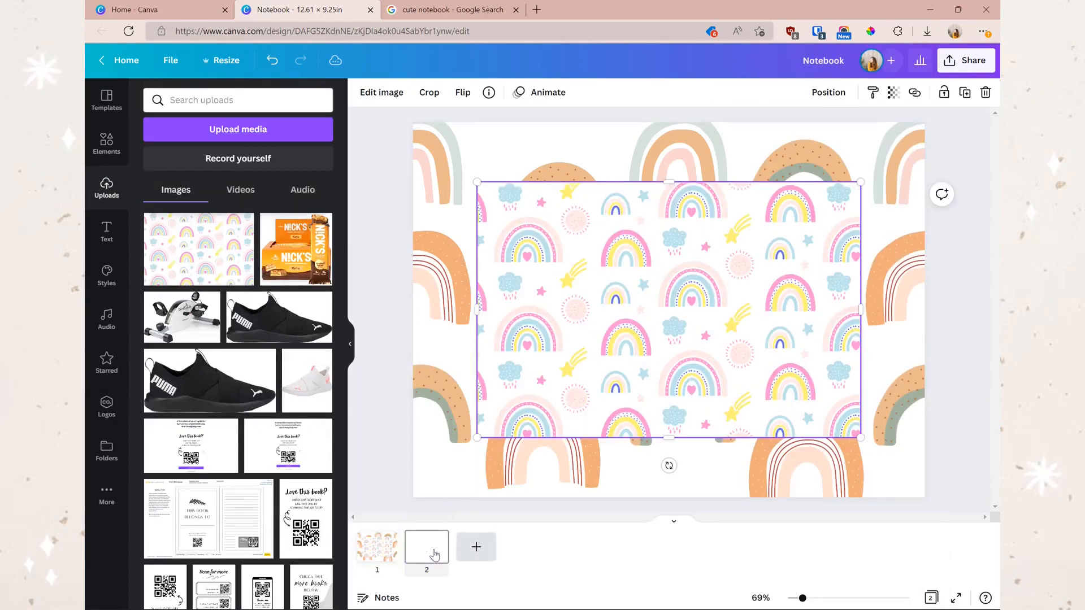
# Place the uploaded pastel rainbow pattern on the blank second page and enlarge it to cover the whole page
pyautogui.click(426, 547)
pyautogui.click(198, 249)
pyautogui.moveTo(730, 314); pyautogui.dragTo(642, 245)
pyautogui.moveTo(801, 378); pyautogui.dragTo(976, 497)
pyautogui.moveTo(878, 383); pyautogui.dragTo(853, 383)
pyautogui.press('Escape')
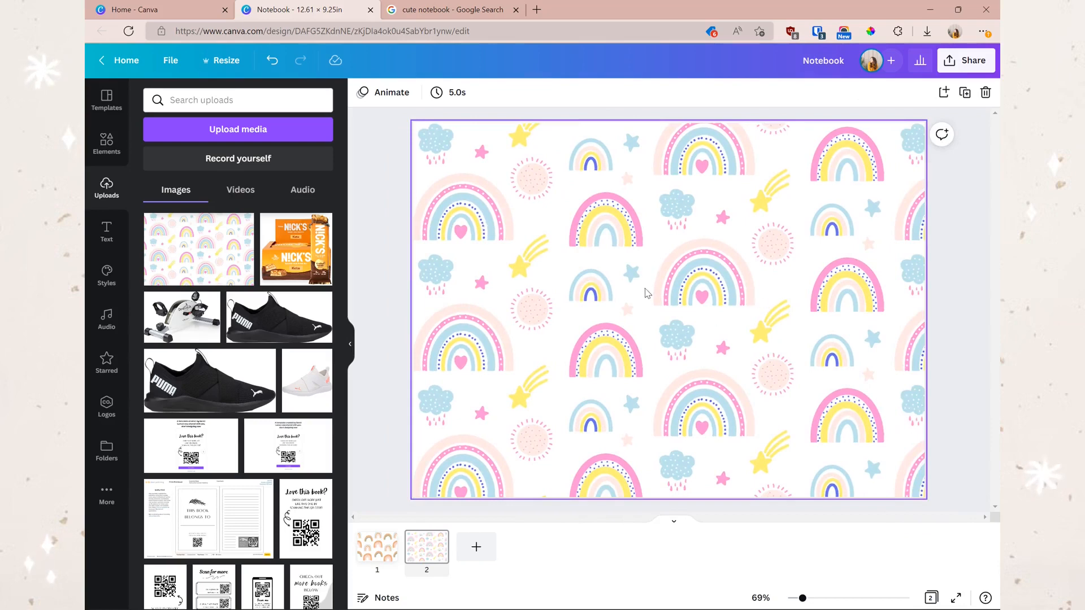
# Preview the Photogenic effects on the pattern image, try the Sangri filter and cancel it
pyautogui.click(414, 201)
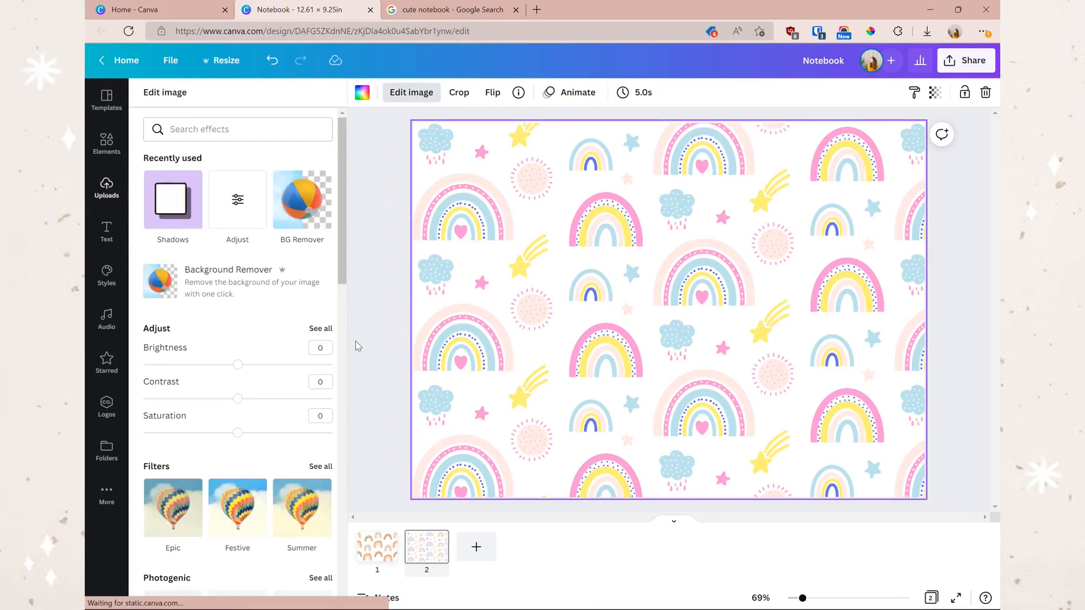
pyautogui.scroll(-2, 327, 333)
pyautogui.scroll(1, 327, 334)
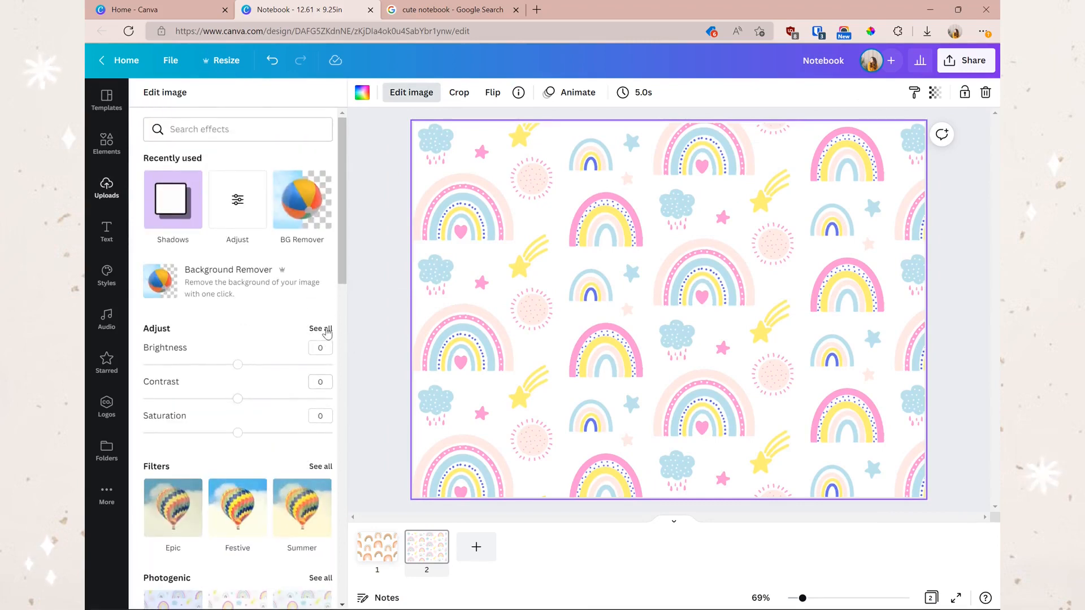
pyautogui.click(320, 578)
pyautogui.scroll(-1, 277, 350)
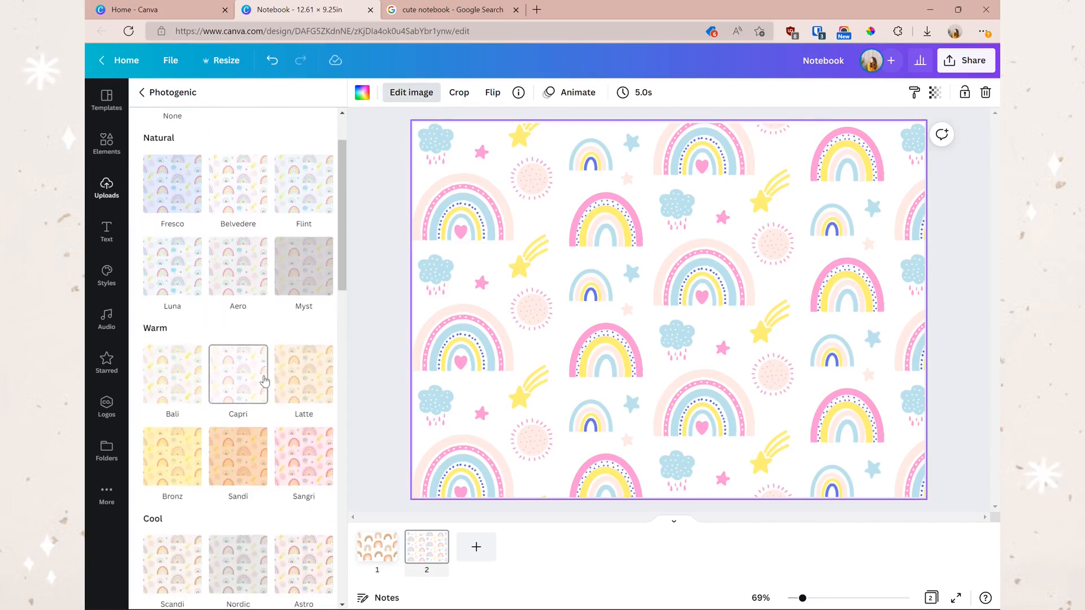
pyautogui.click(310, 441)
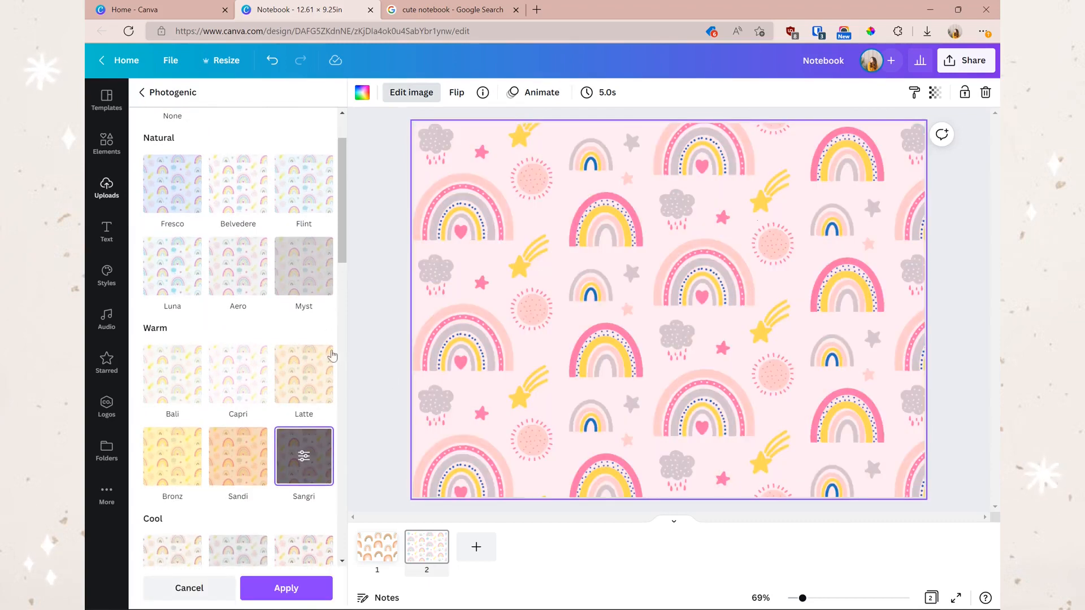
pyautogui.scroll(-5, 242, 375)
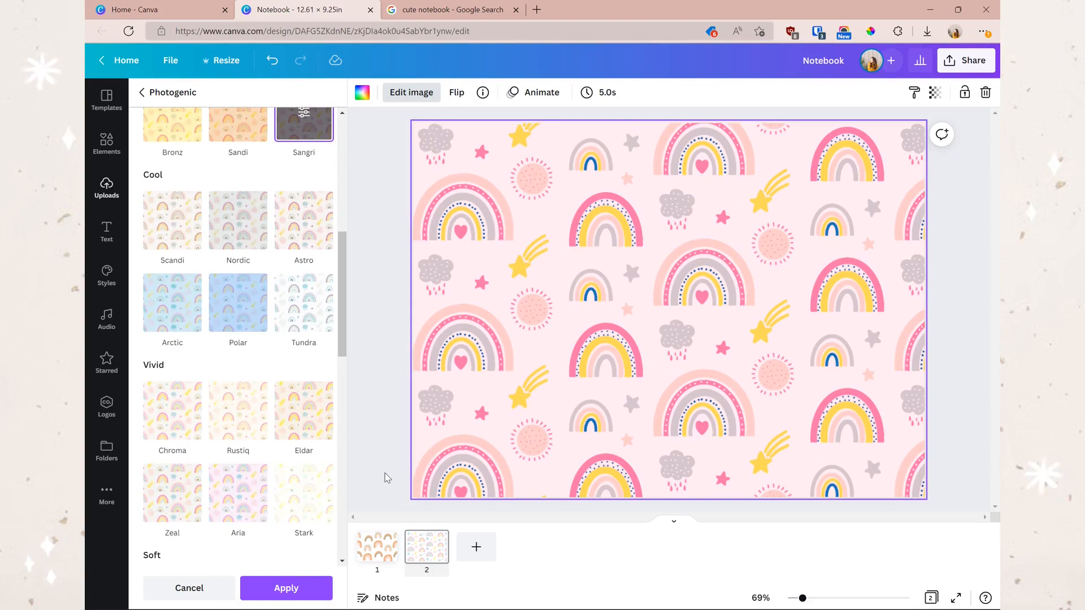
pyautogui.click(204, 587)
# Try the uploaded snack bar photo on the second page, delete it and look through the video and audio uploads
pyautogui.click(109, 145)
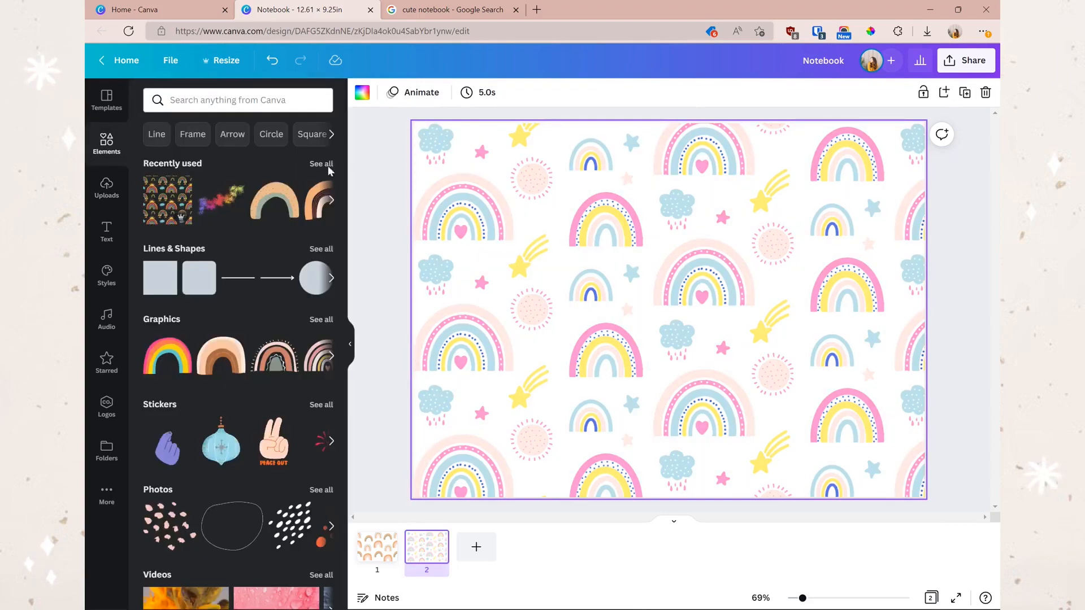
pyautogui.click(109, 186)
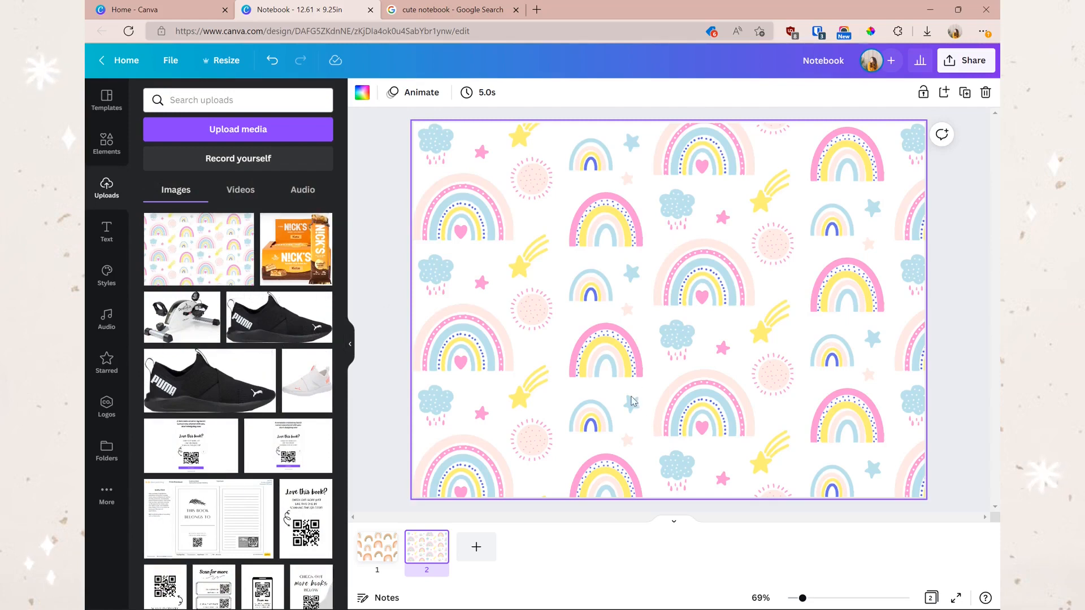
pyautogui.click(602, 298)
pyautogui.moveTo(295, 249); pyautogui.dragTo(799, 412)
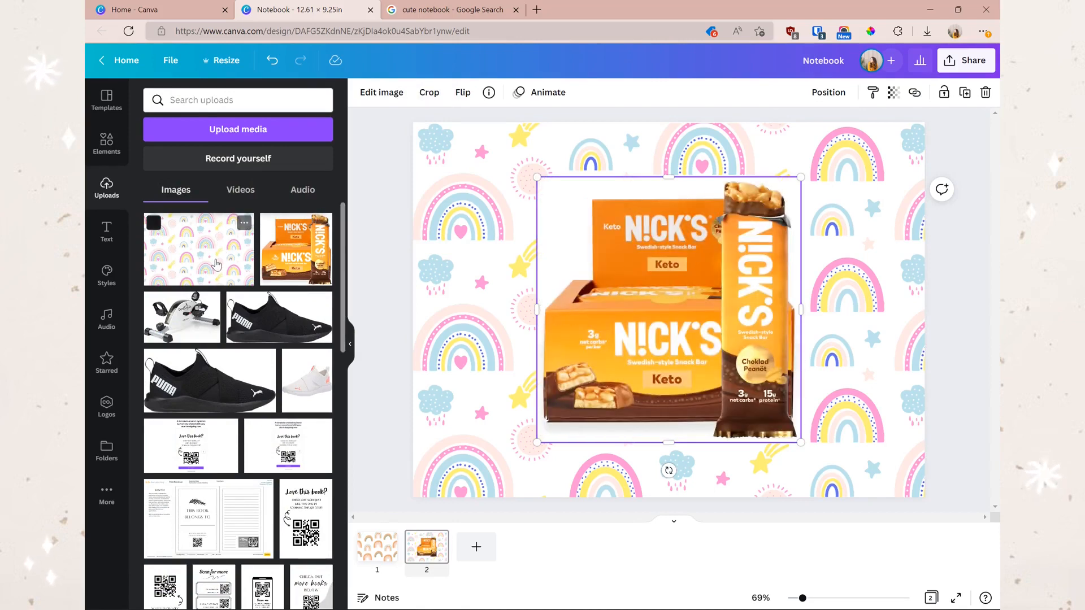
pyautogui.press('Delete')
pyautogui.click(241, 189)
pyautogui.click(308, 190)
pyautogui.click(181, 192)
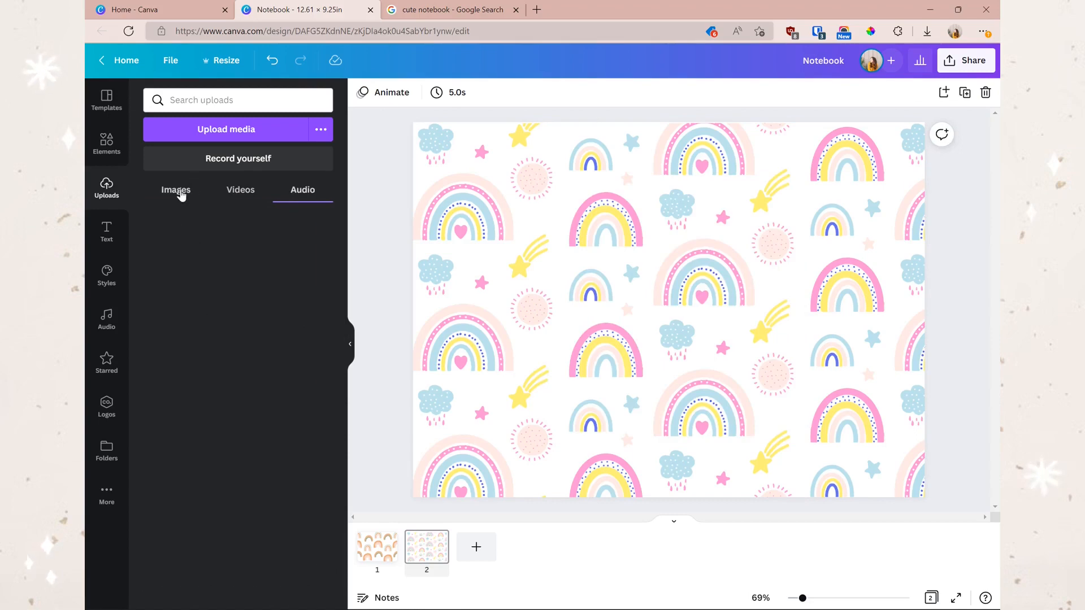
# Paste the portrait photo onto the second page as a background-free cutout and enlarge it to span the page width
pyautogui.hotkey('ctrl', 'v')
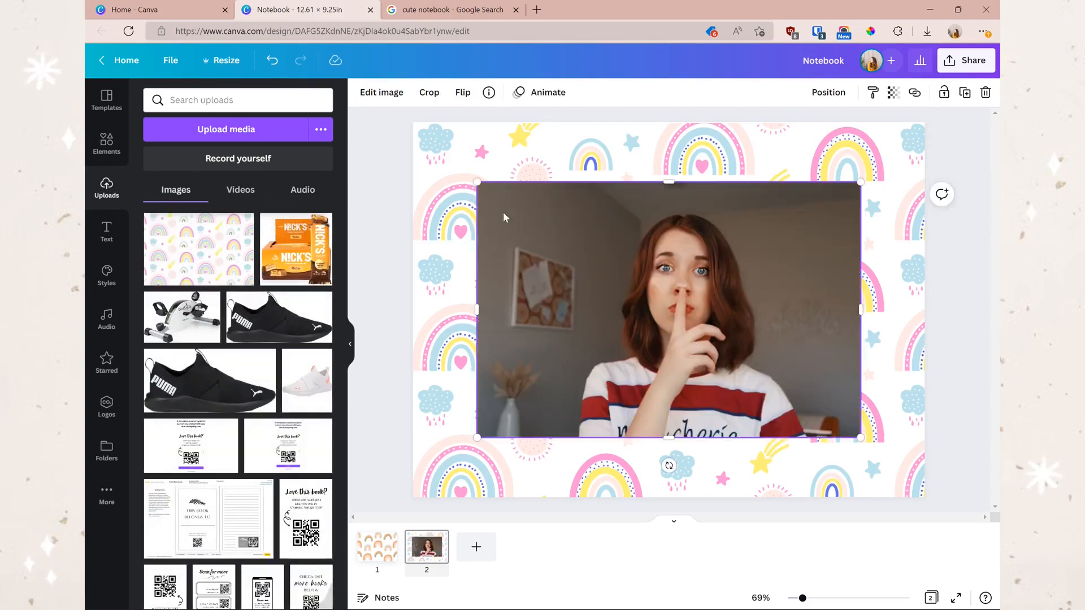
pyautogui.click(384, 93)
pyautogui.scroll(-2, 221, 206)
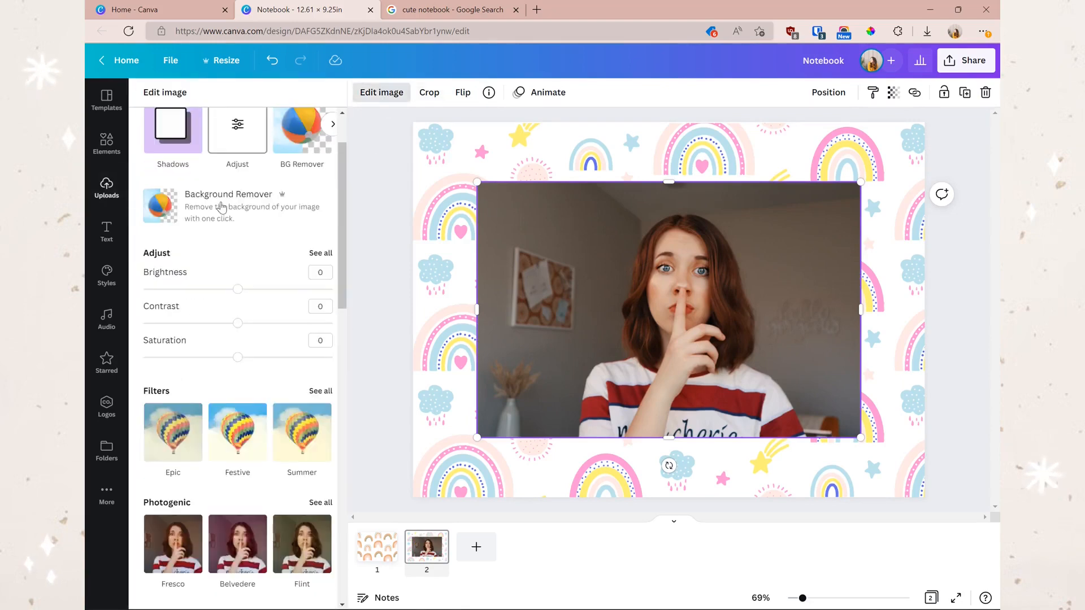
pyautogui.click(300, 151)
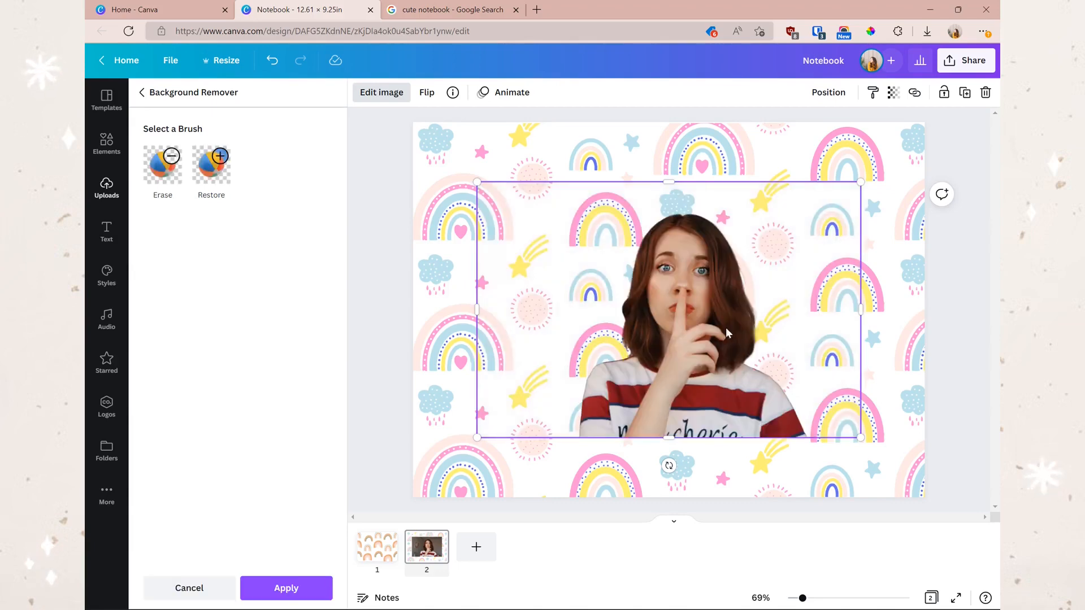
pyautogui.moveTo(666, 325); pyautogui.dragTo(607, 384)
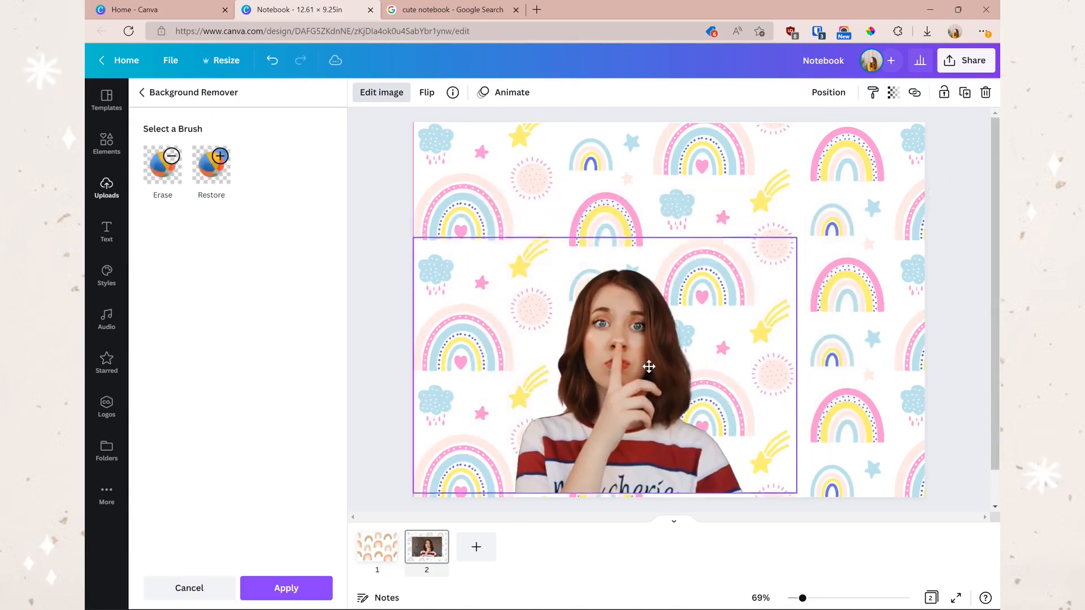
pyautogui.moveTo(798, 242); pyautogui.dragTo(937, 183)
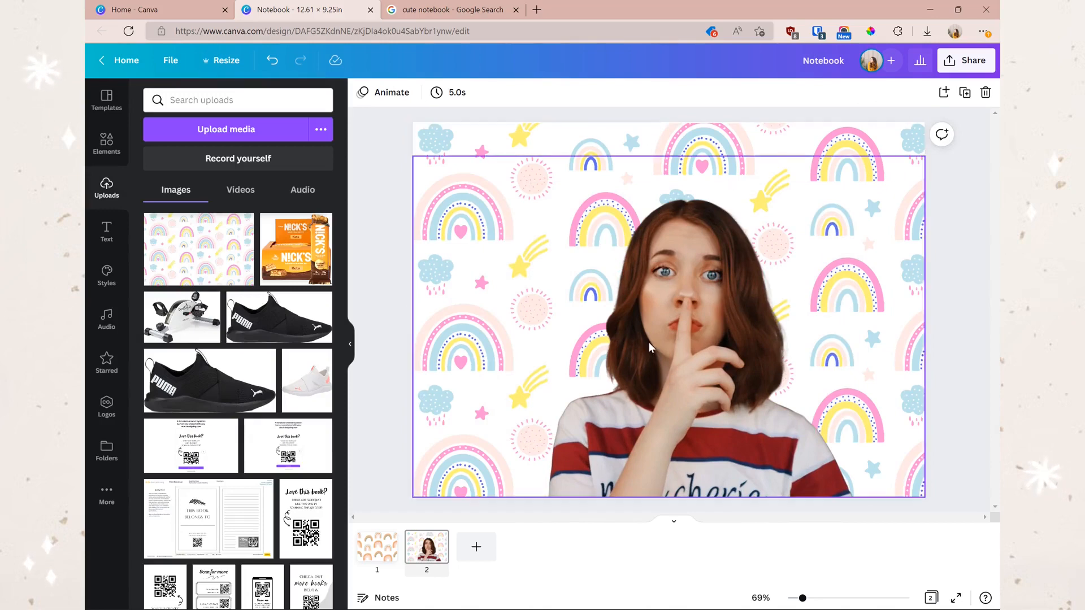
# Apply a Glow shadow to the portrait cutout and move it down to the page's lower edge
pyautogui.click(628, 331)
pyautogui.click(382, 92)
pyautogui.click(244, 203)
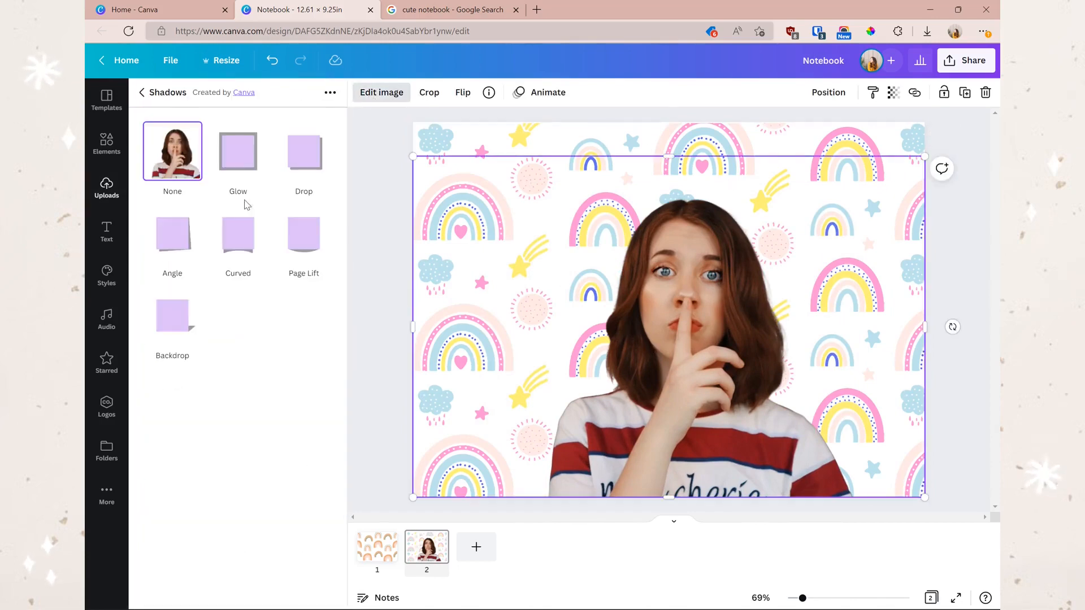
pyautogui.click(242, 169)
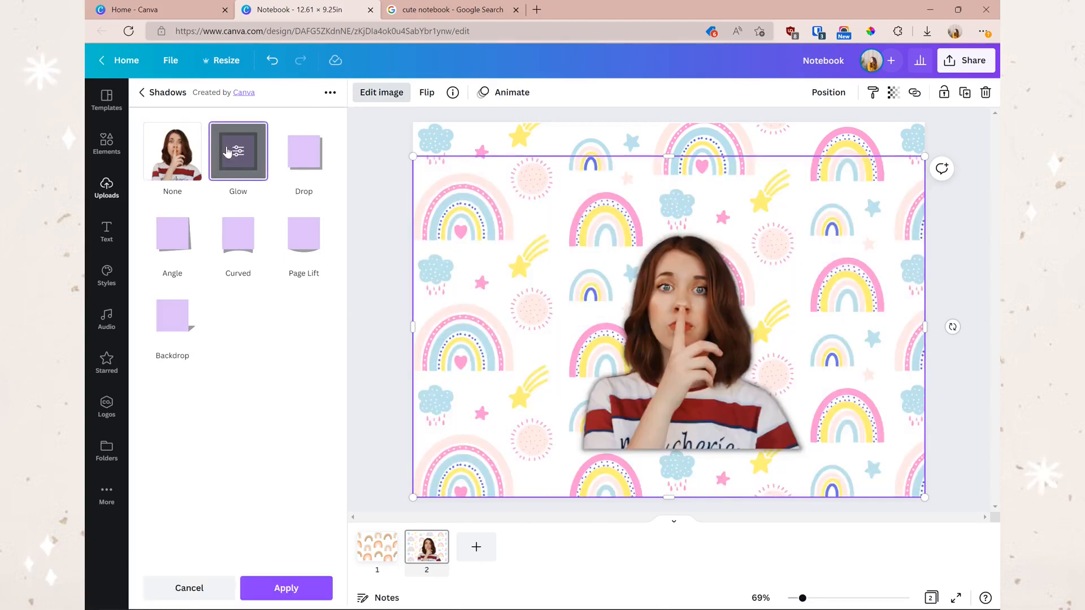
pyautogui.click(228, 152)
pyautogui.moveTo(163, 149); pyautogui.dragTo(205, 149)
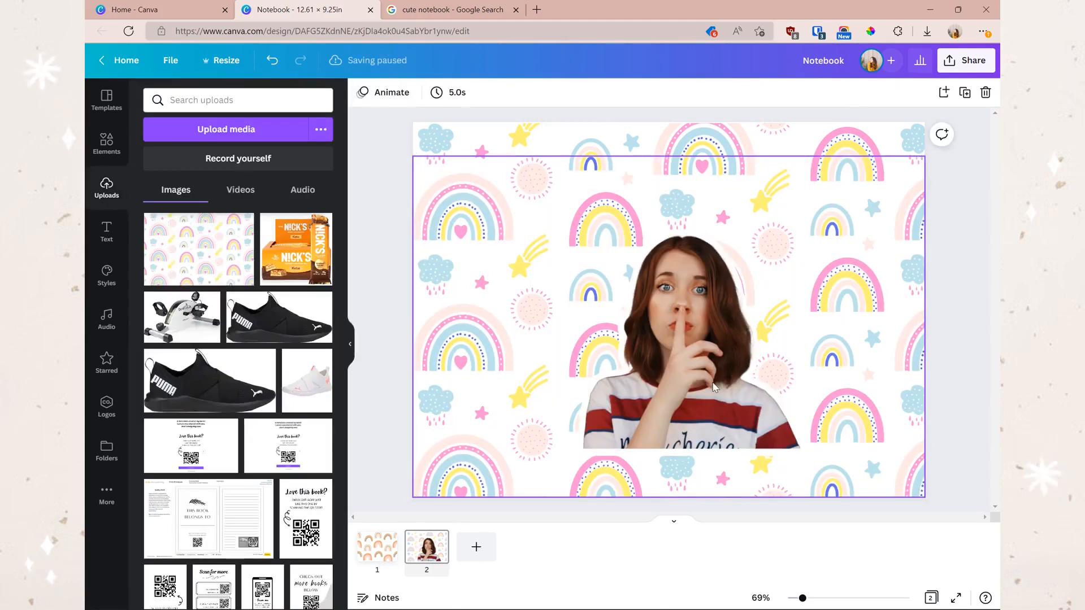
pyautogui.moveTo(713, 386); pyautogui.dragTo(650, 418)
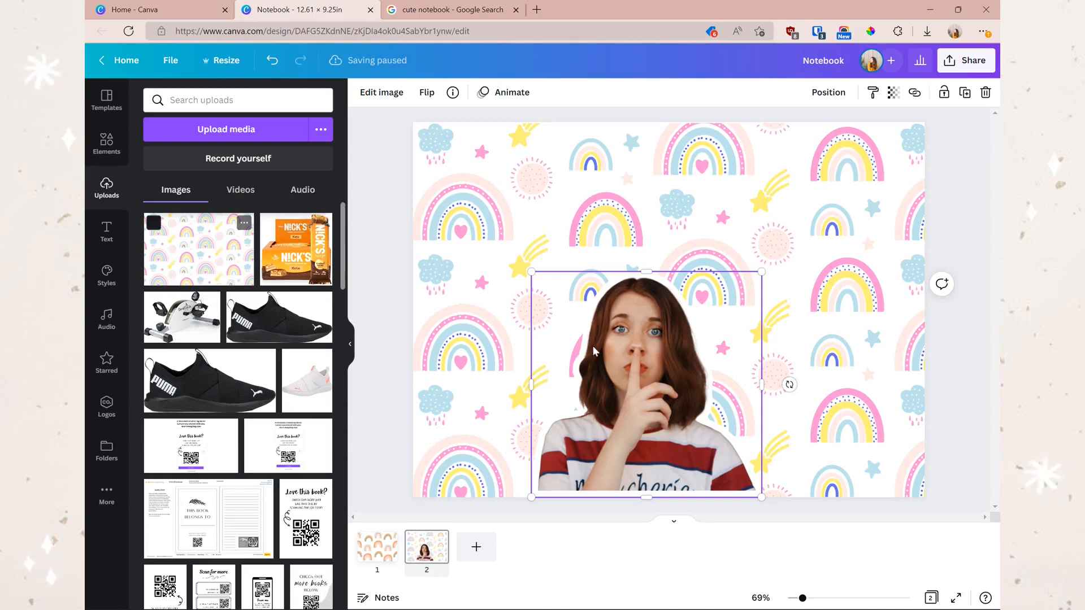
# Compare the two notebook cover pages and return to the first page with the orange rainbows
pyautogui.click(393, 545)
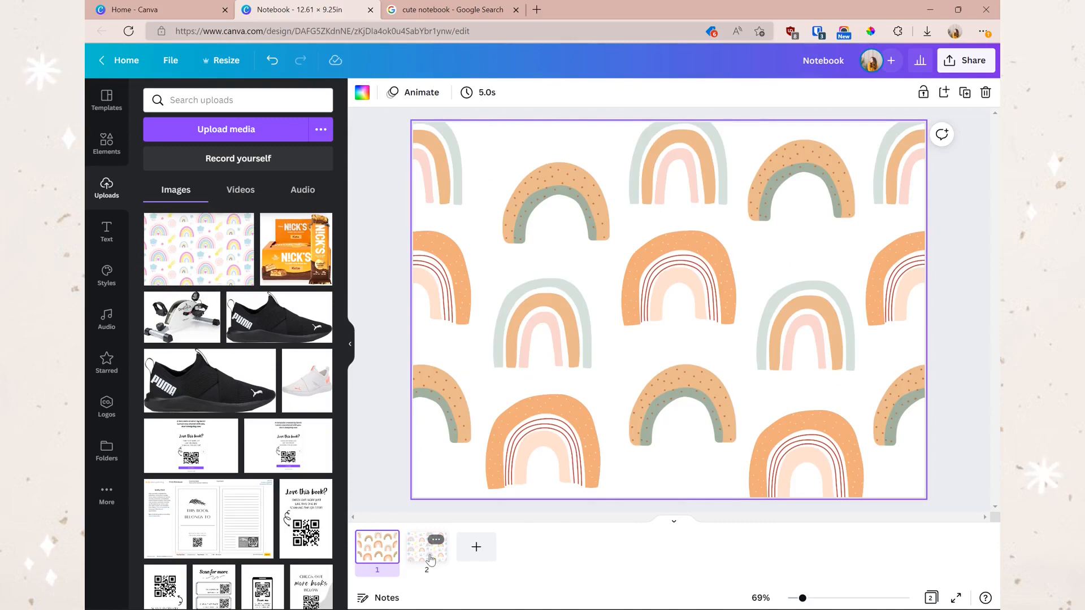
pyautogui.click(430, 560)
pyautogui.click(366, 559)
pyautogui.hotkey('ctrl', 'Tab')
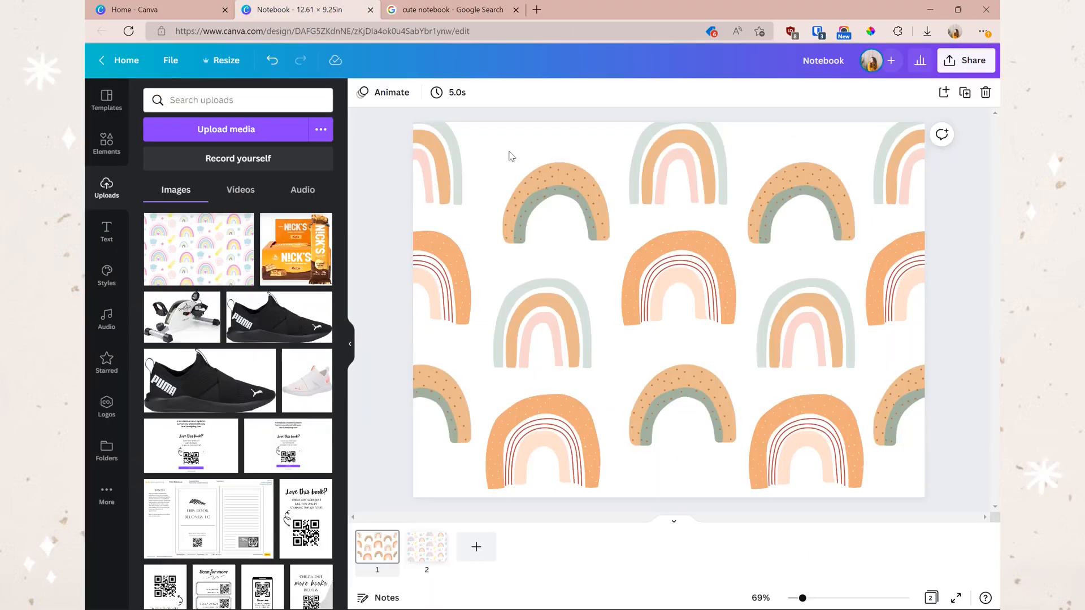
pyautogui.click(305, 10)
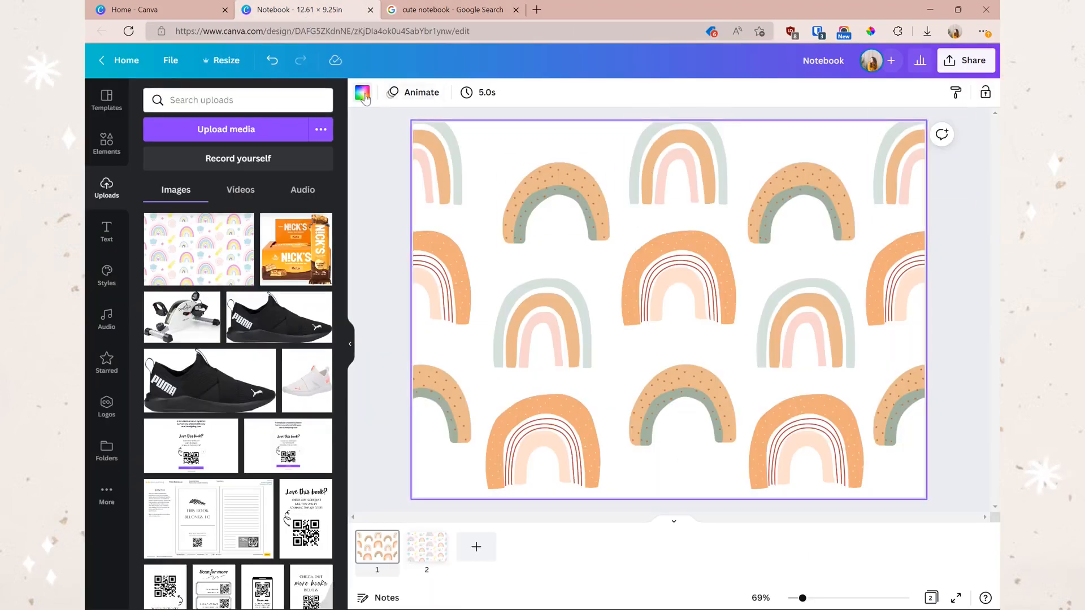
# Set the first page's background to the light peach document color
pyautogui.click(362, 94)
pyautogui.click(993, 160)
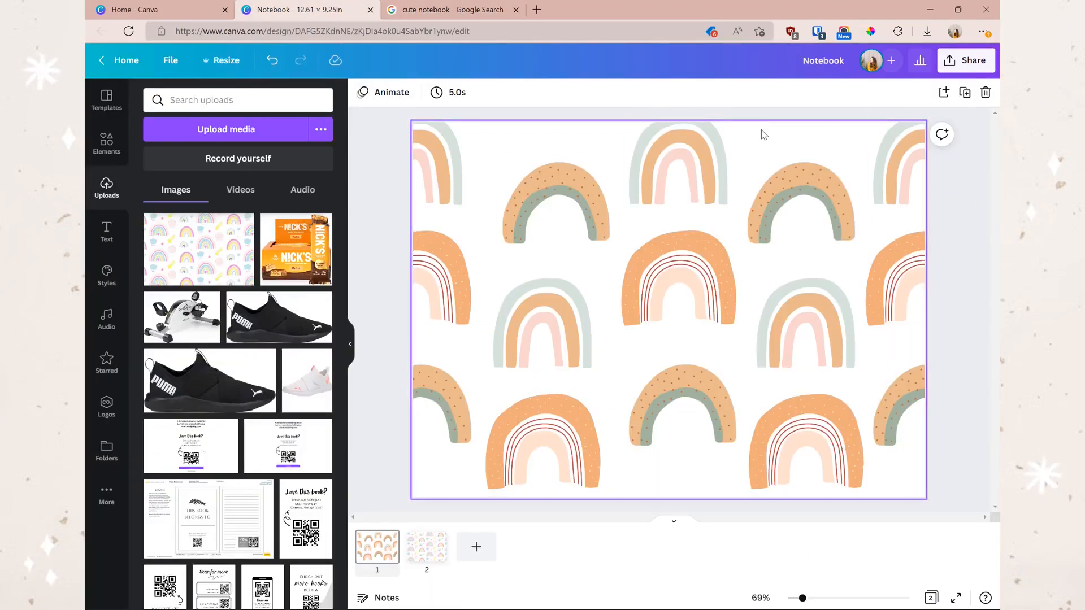
pyautogui.click(764, 135)
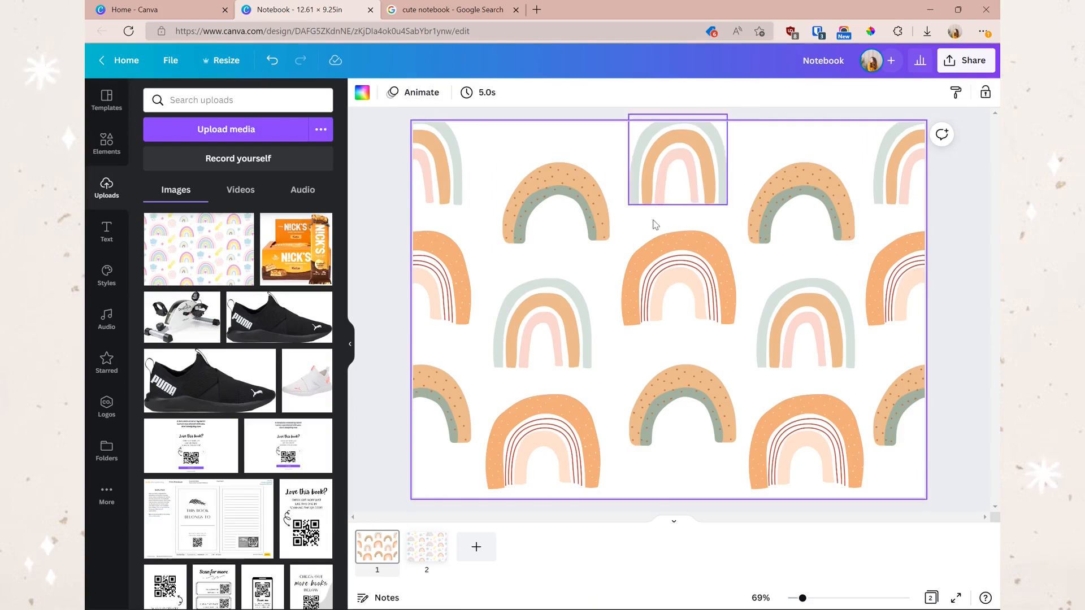
pyautogui.click(362, 95)
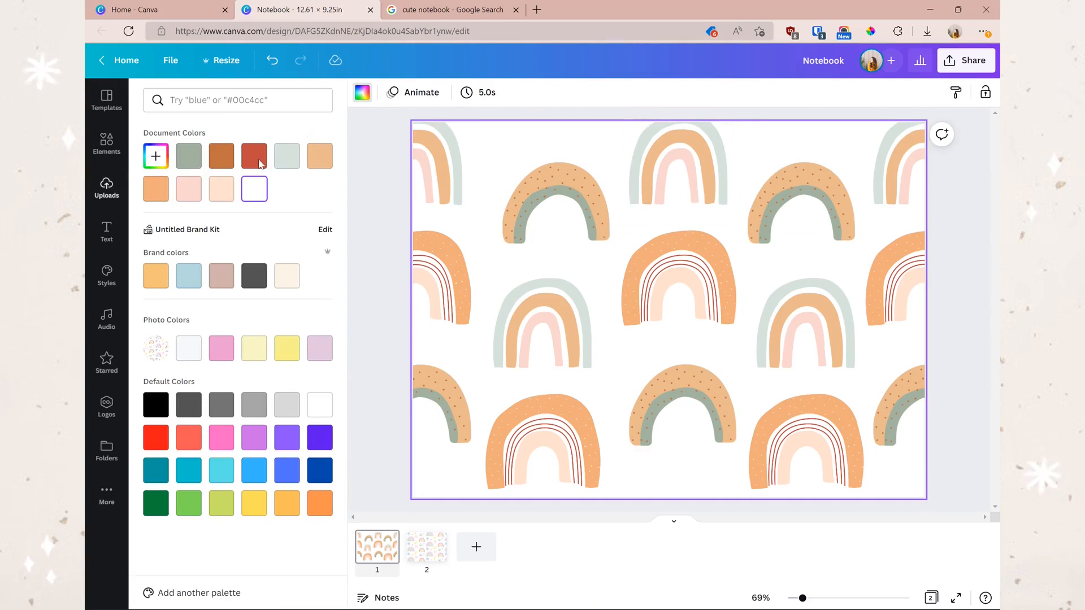
pyautogui.click(227, 195)
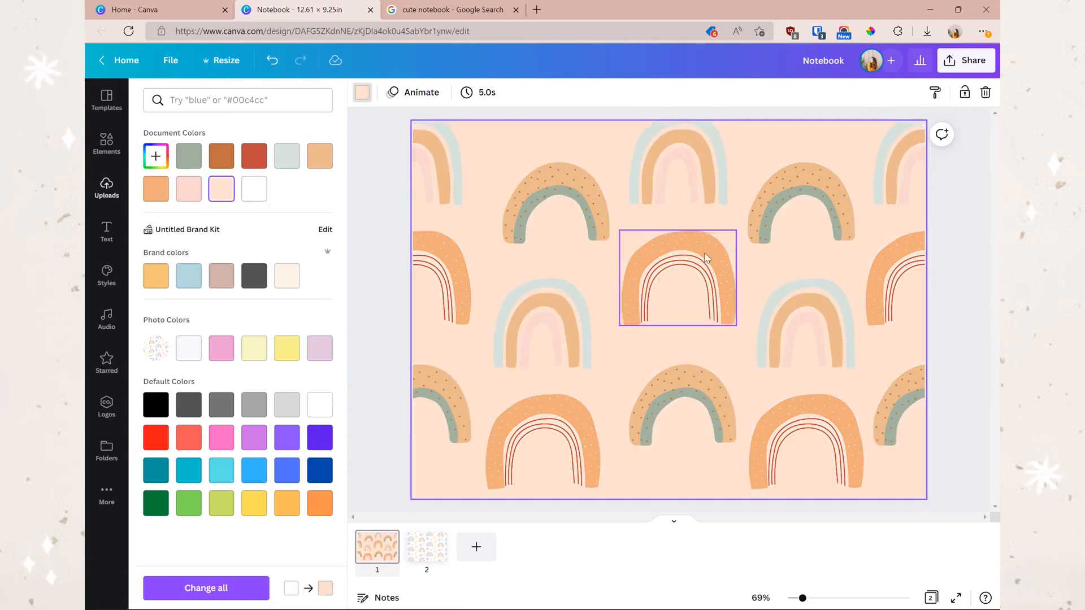
# Lighten the first page's background to a near-white peach, #FFF7F3, as a custom color
pyautogui.click(157, 159)
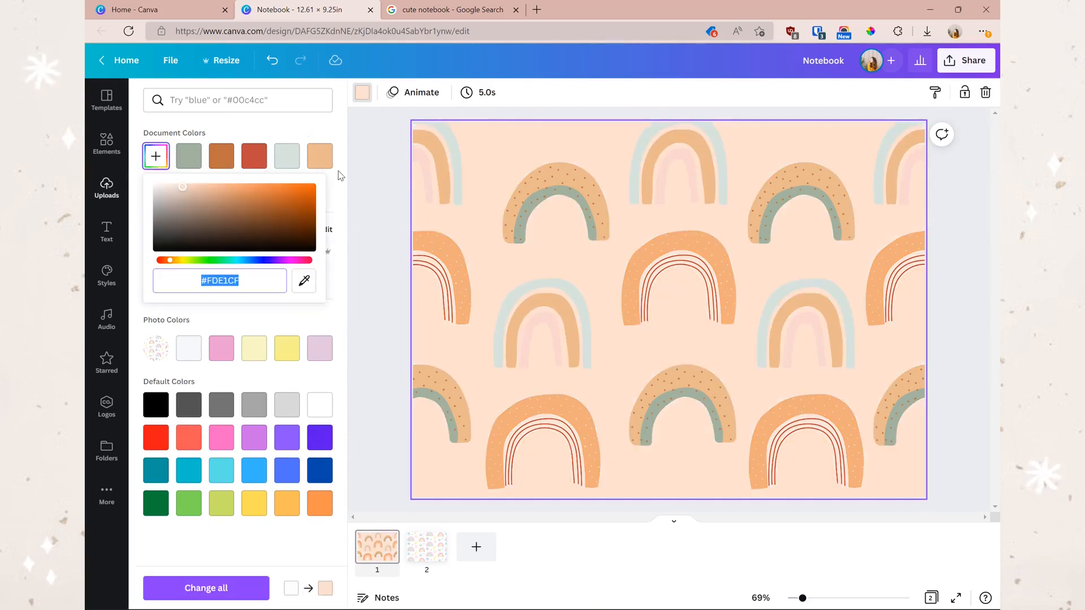
pyautogui.click(333, 189)
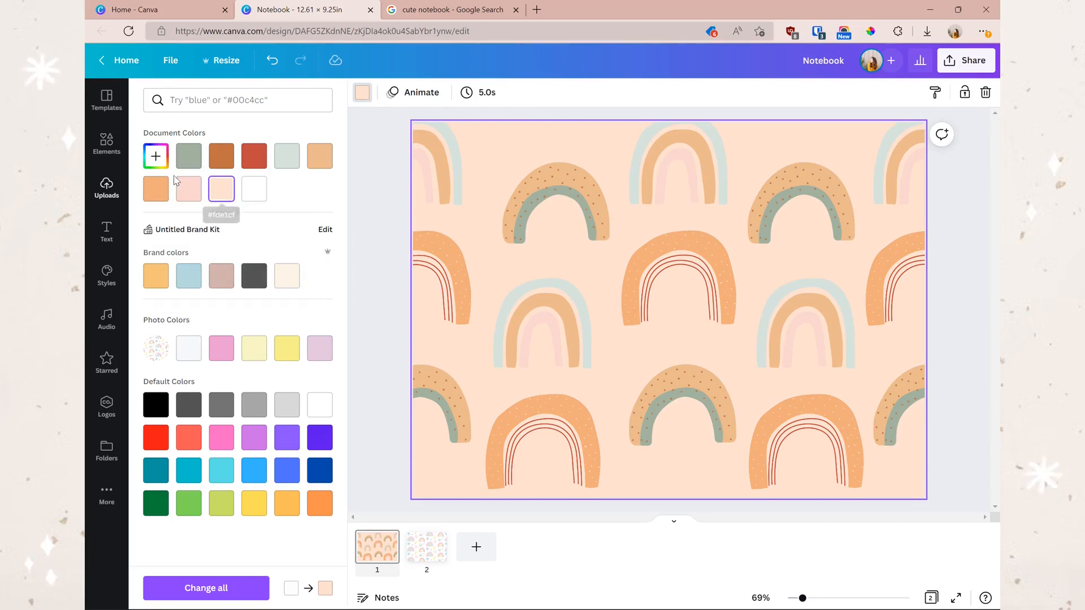
pyautogui.click(156, 156)
pyautogui.moveTo(182, 187); pyautogui.dragTo(162, 165)
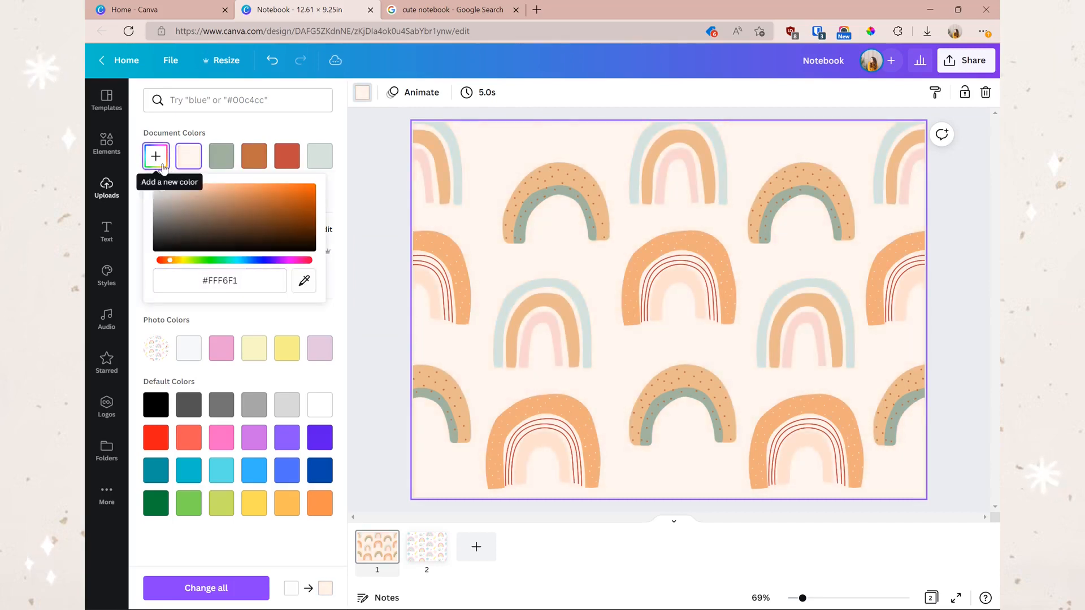
# Sample the dark brown of the speckles on a rainbow as the page background and soften it to a lighter, muted brown
pyautogui.click(312, 281)
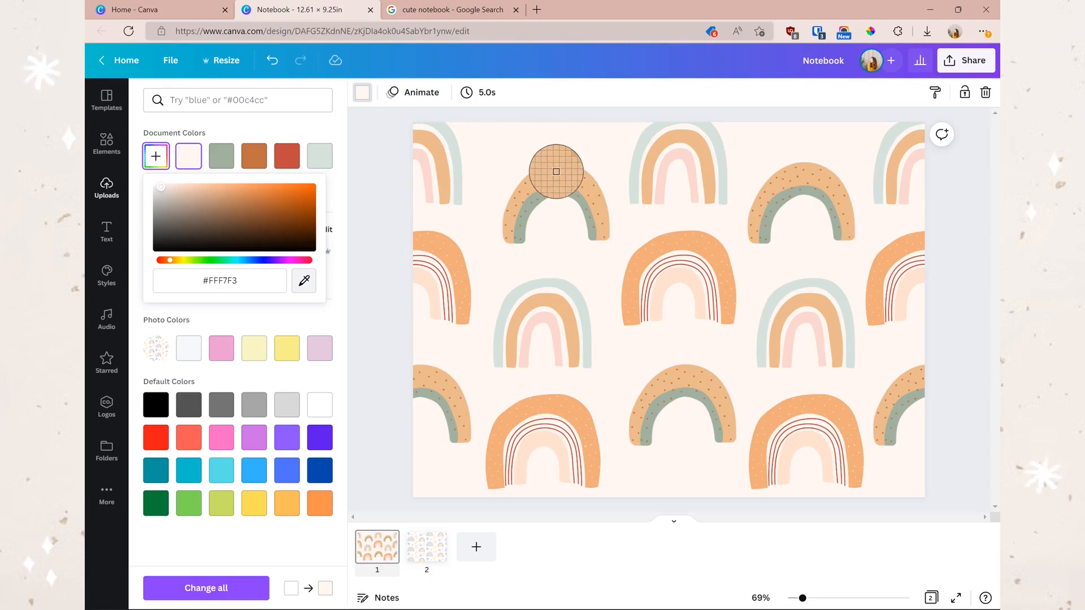
pyautogui.click(558, 169)
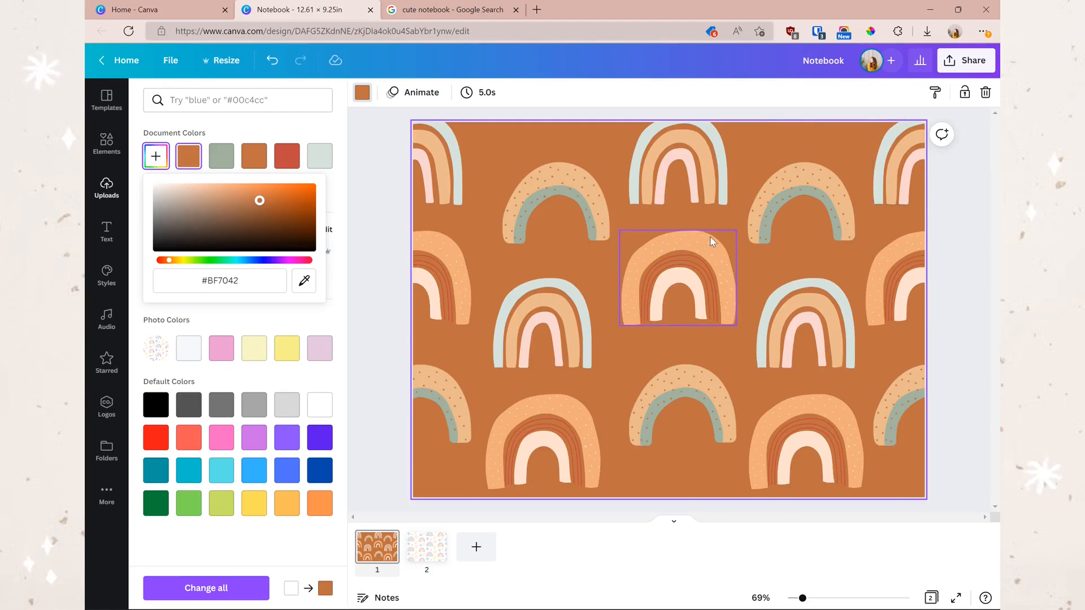
pyautogui.moveTo(259, 200); pyautogui.dragTo(251, 195)
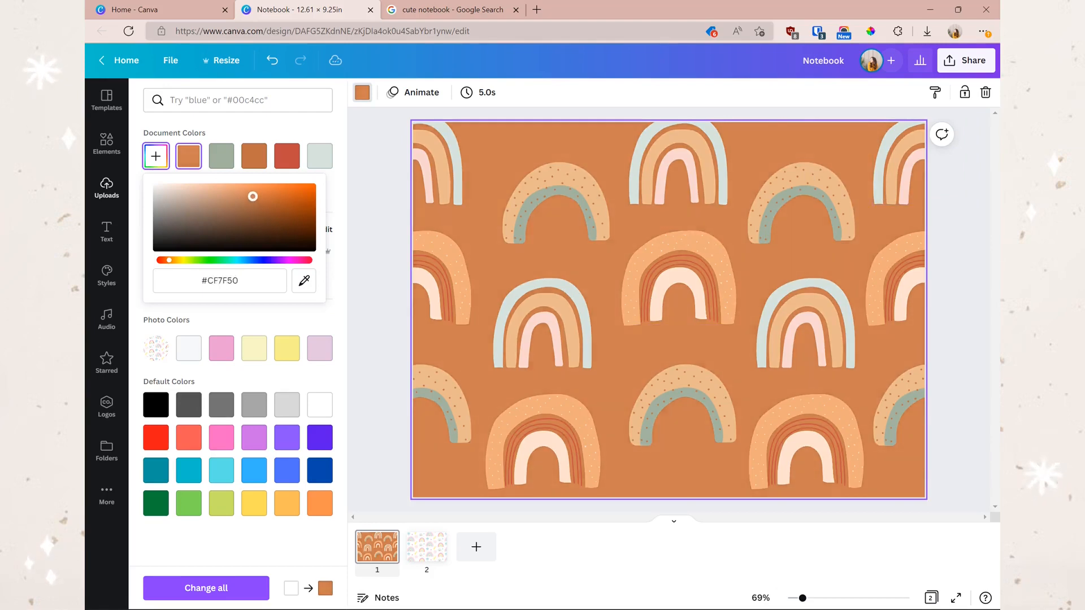
# Check the labelled rainbow notebook in the Google image results and browse the Lines & Shapes elements in Canva
pyautogui.click(452, 10)
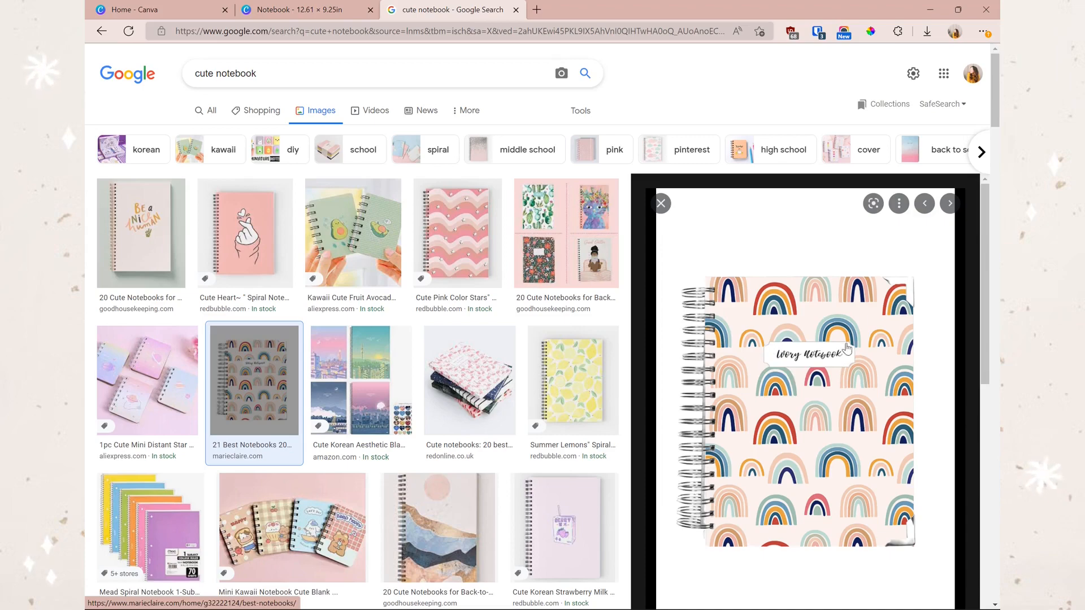
pyautogui.click(305, 10)
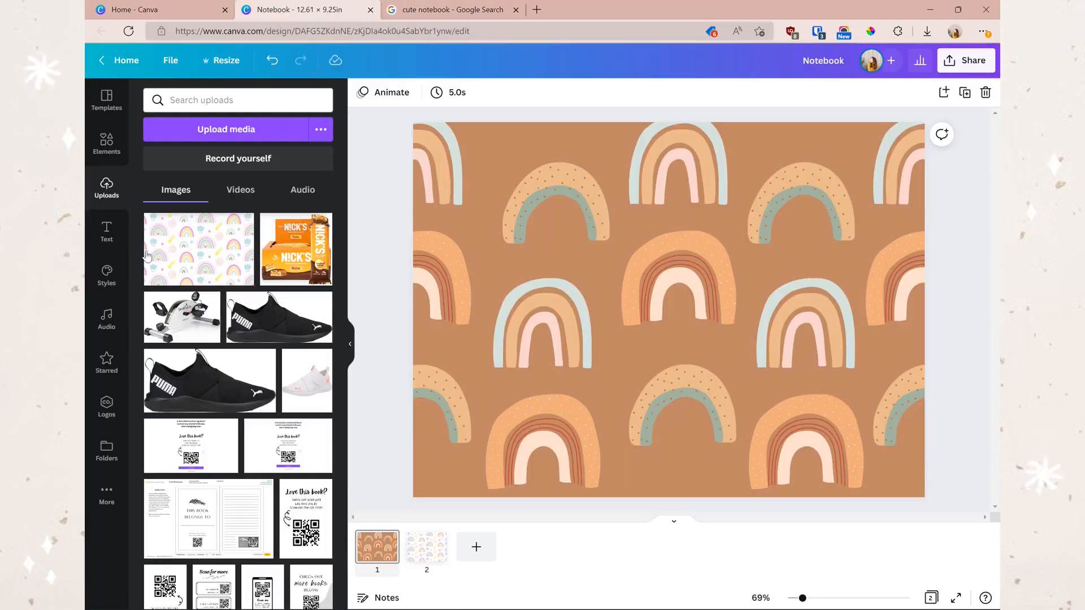
pyautogui.click(105, 145)
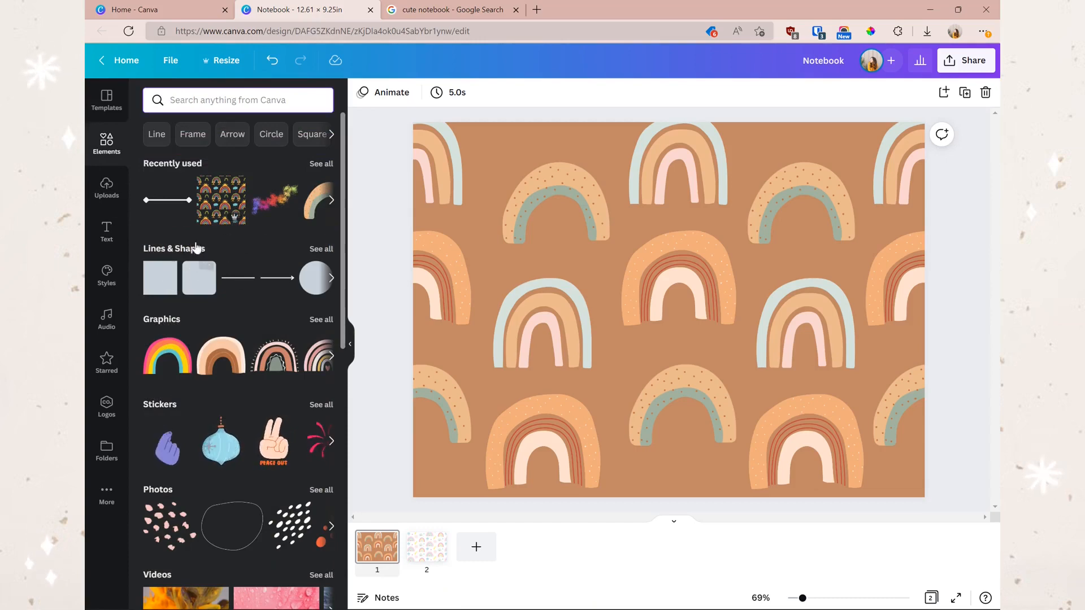
pyautogui.click(320, 249)
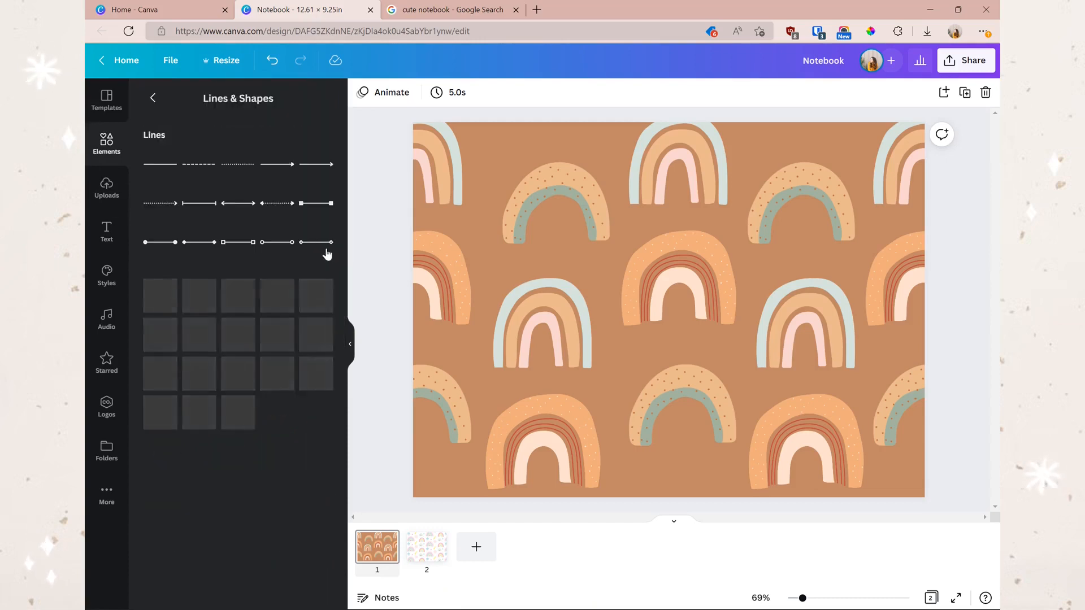
pyautogui.scroll(-5, 257, 269)
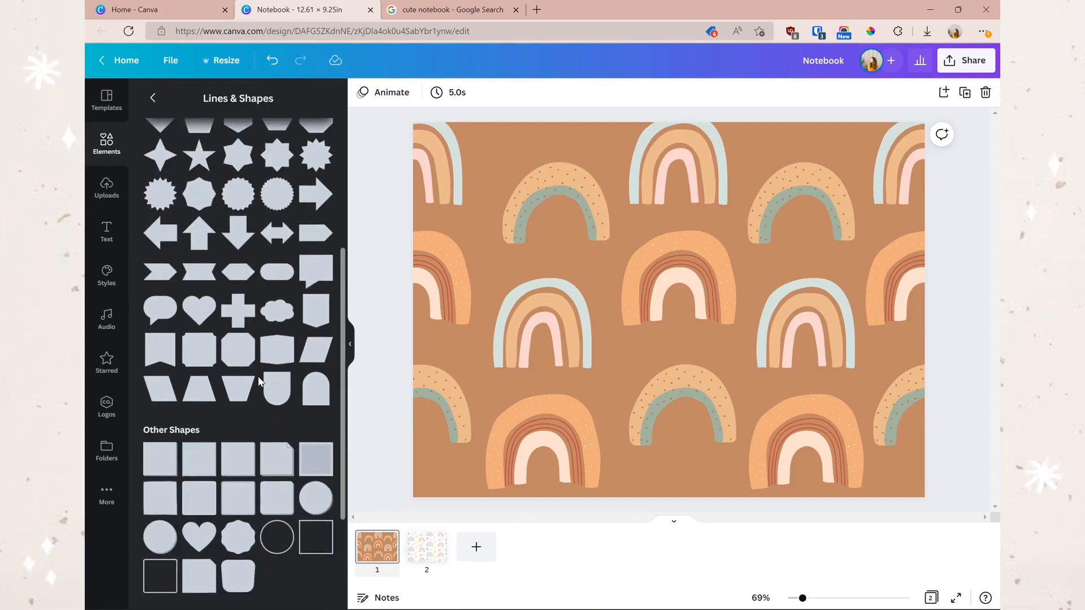
pyautogui.scroll(5, 261, 423)
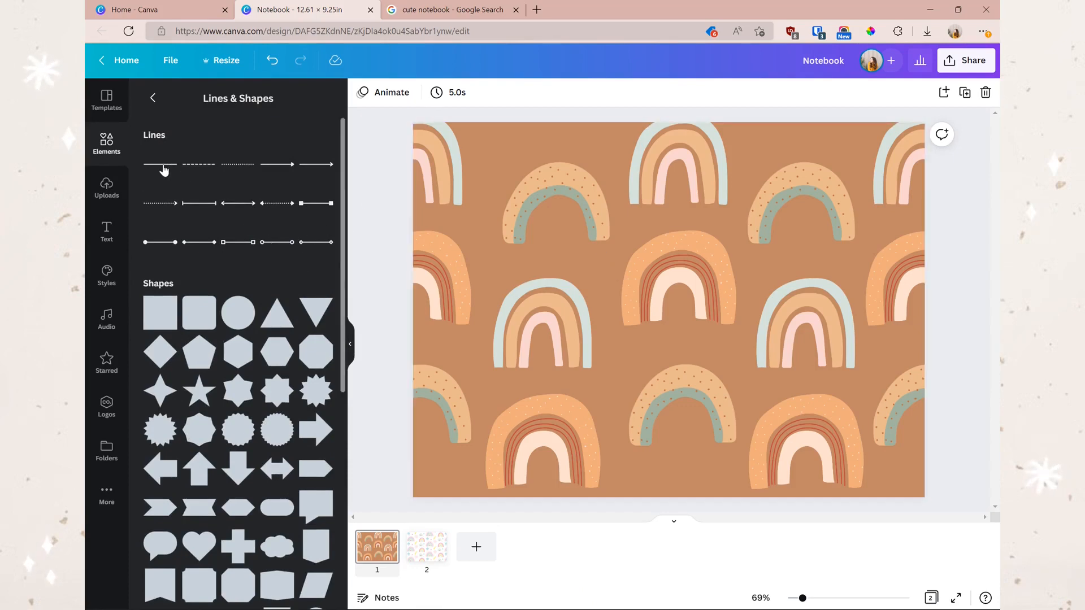
# Place a plain line across the middle of the page with line weight 22, a short-dashed style and a solid arrowhead at its start
pyautogui.moveTo(163, 169); pyautogui.dragTo(671, 309)
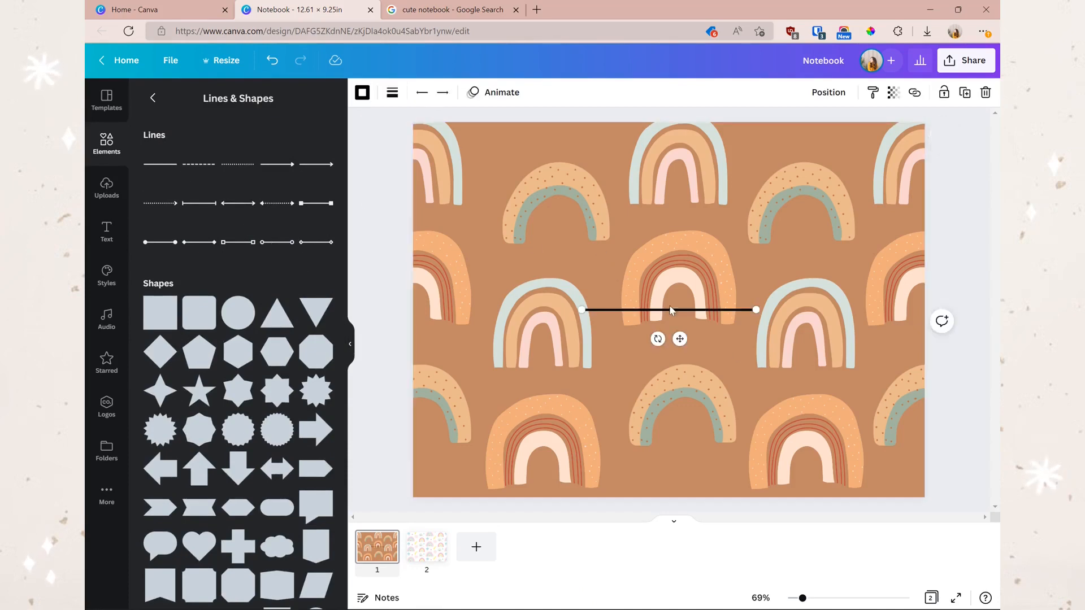
pyautogui.click(362, 93)
pyautogui.click(389, 95)
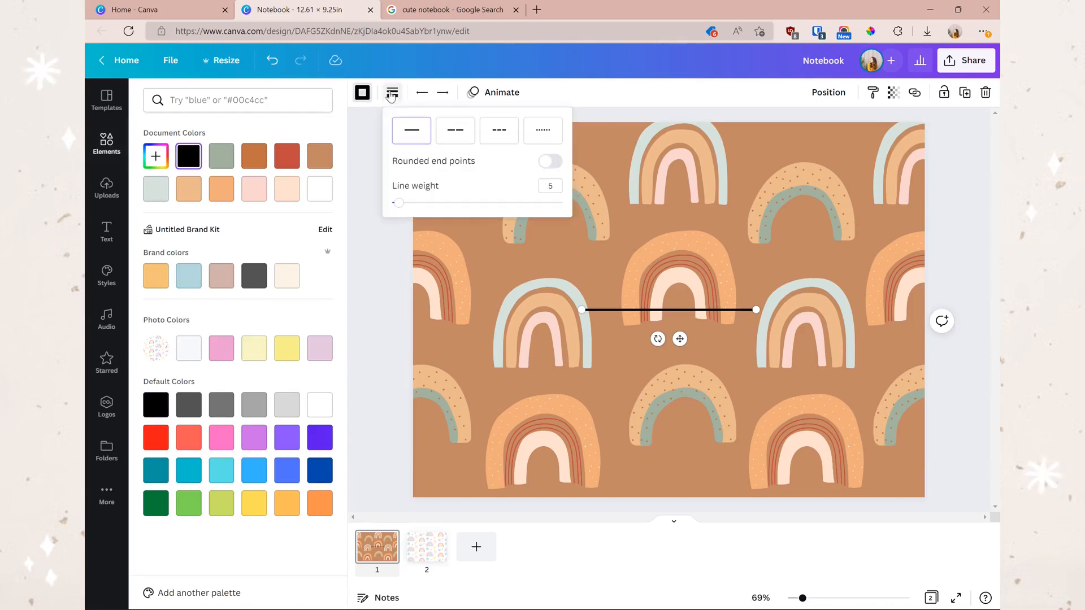
pyautogui.moveTo(406, 204); pyautogui.dragTo(429, 205)
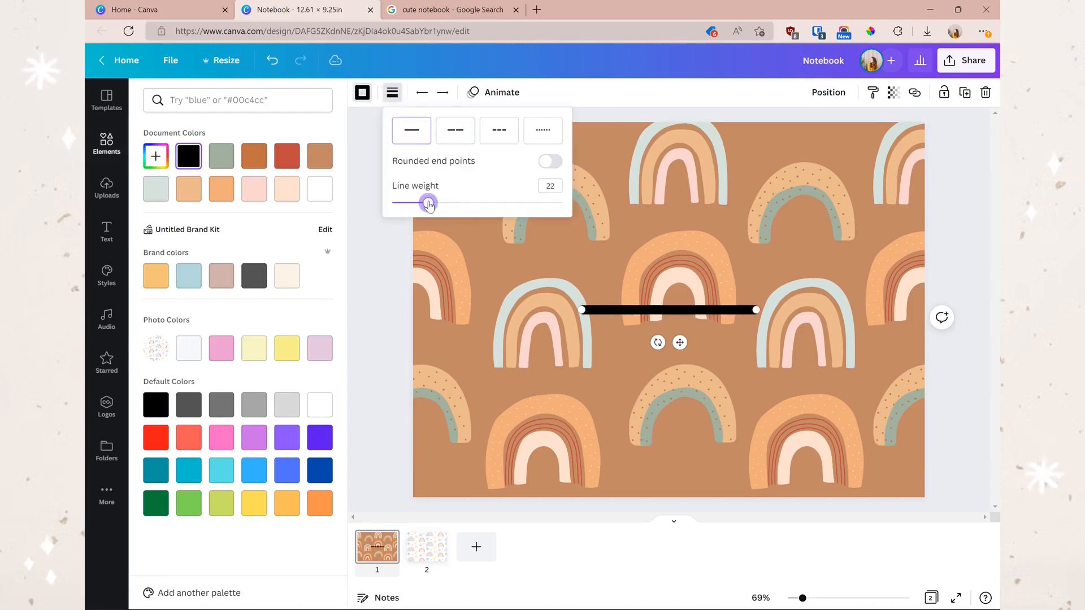
pyautogui.click(487, 136)
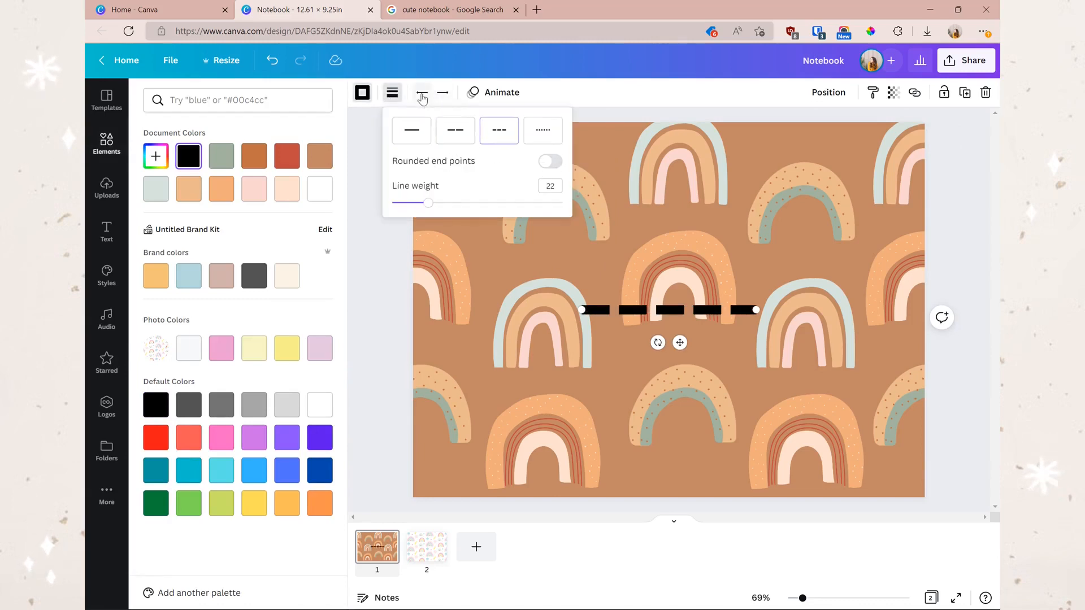
pyautogui.click(423, 95)
pyautogui.click(442, 204)
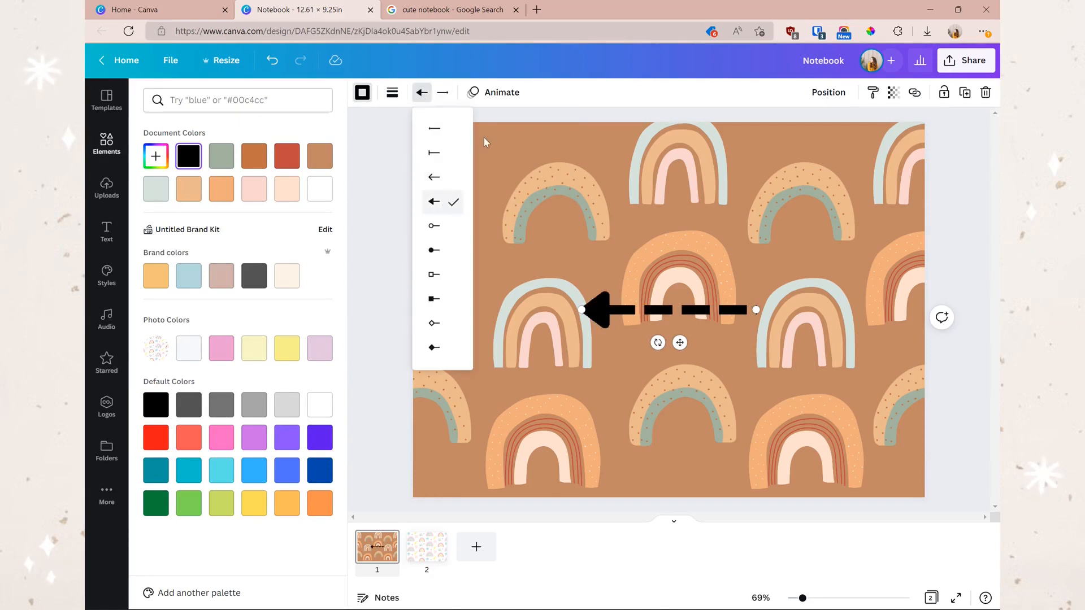
# Delete the dashed arrow from the page
pyautogui.click(695, 340)
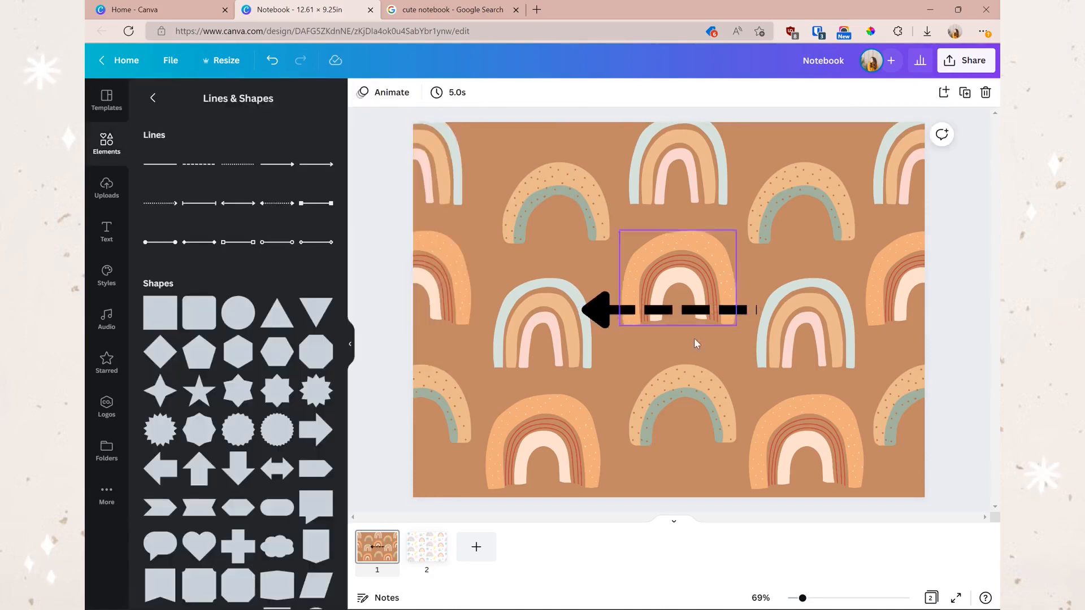
pyautogui.click(624, 312)
pyautogui.press('Delete')
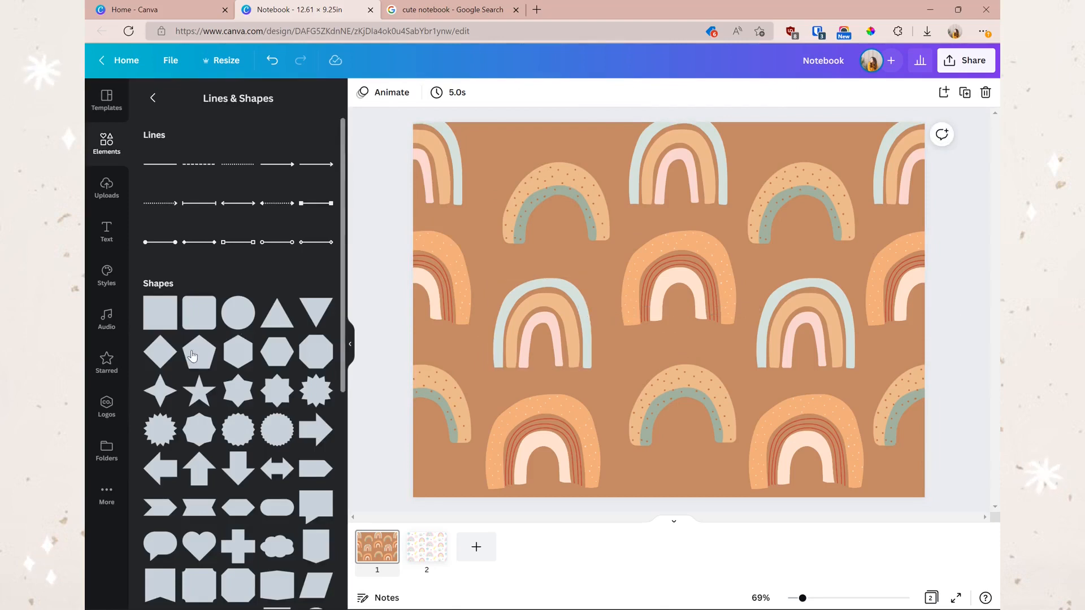
# Add a square to the middle of the first page and widen it into a rectangle
pyautogui.click(159, 314)
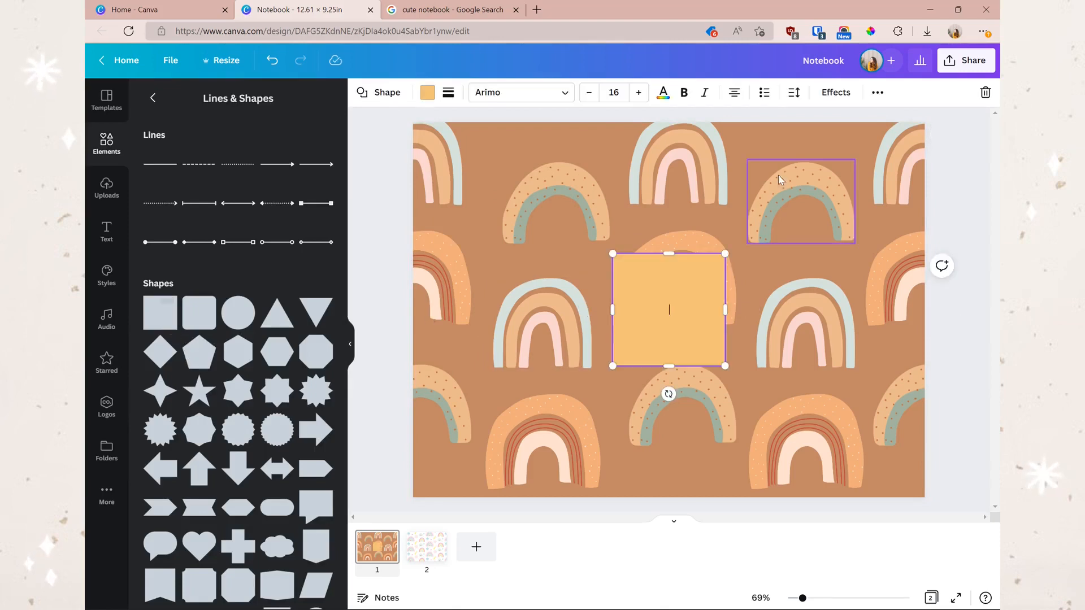
pyautogui.click(798, 181)
pyautogui.moveTo(747, 243); pyautogui.dragTo(703, 287)
pyautogui.hotkey('ctrl', 'z')
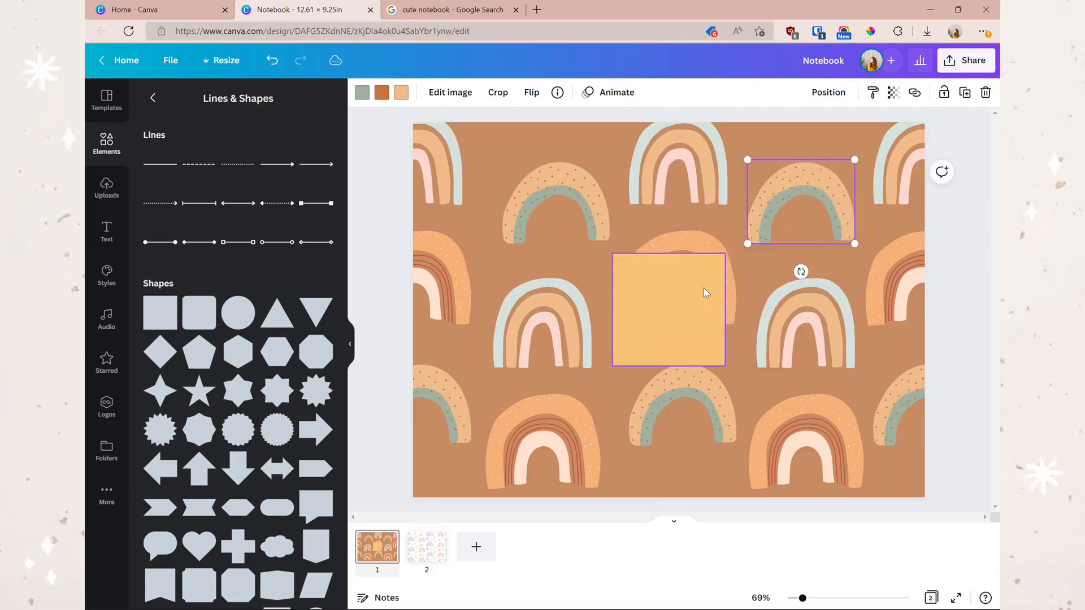
pyautogui.click(703, 287)
pyautogui.moveTo(726, 310); pyautogui.dragTo(820, 309)
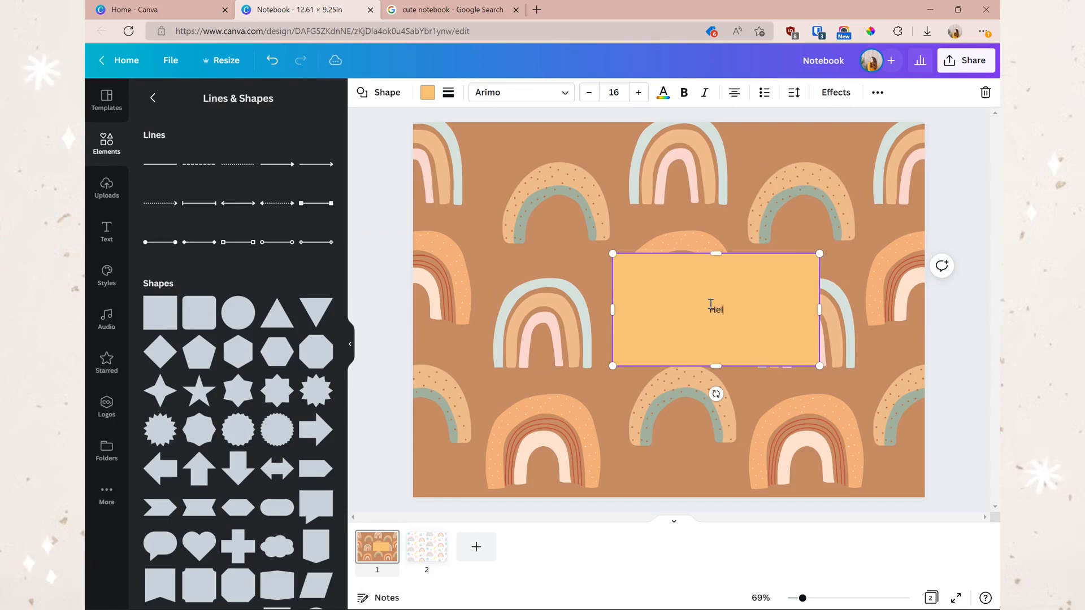
# Write "Hello" inside the rectangle in the Trocchi font and delete the shape
pyautogui.click(521, 92)
pyautogui.click(162, 333)
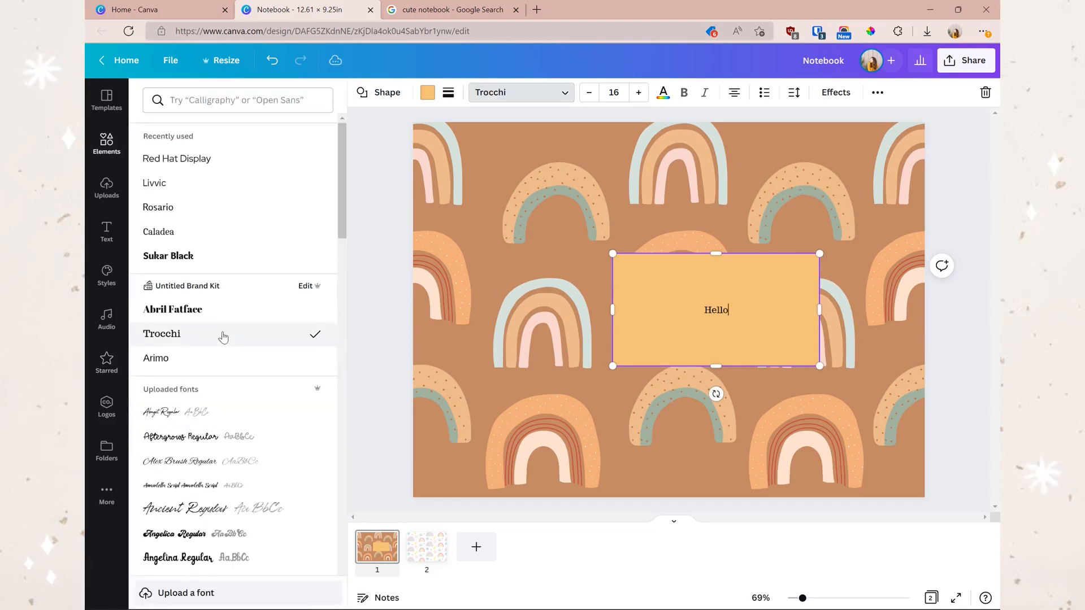
pyautogui.click(985, 372)
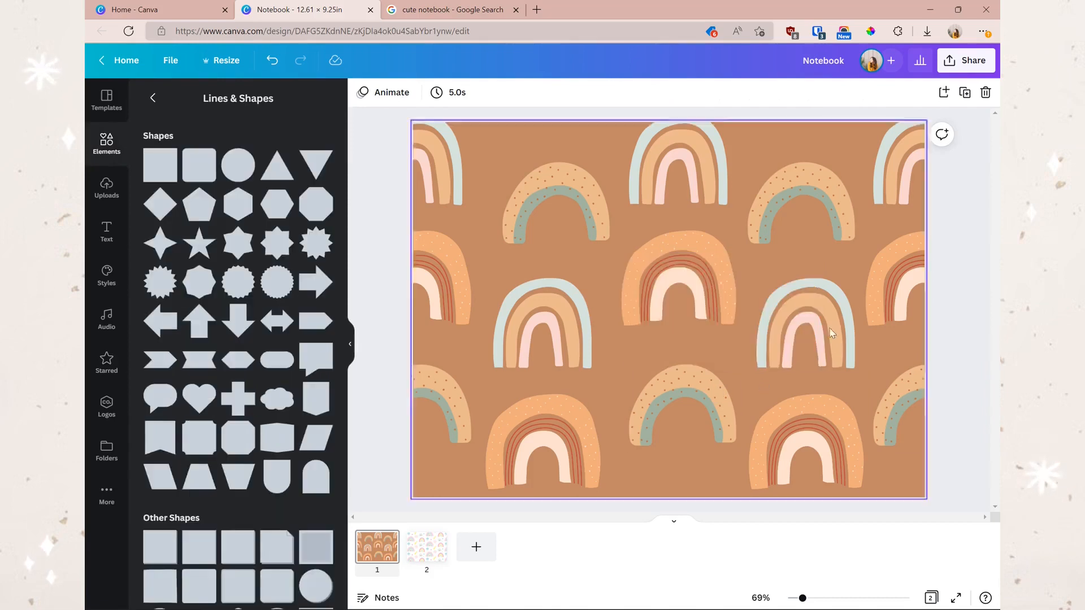
# Look through the shapes, check the label on the Google reference notebook and add the Banner 4 shape to the first page in Canva
pyautogui.scroll(-4, 247, 402)
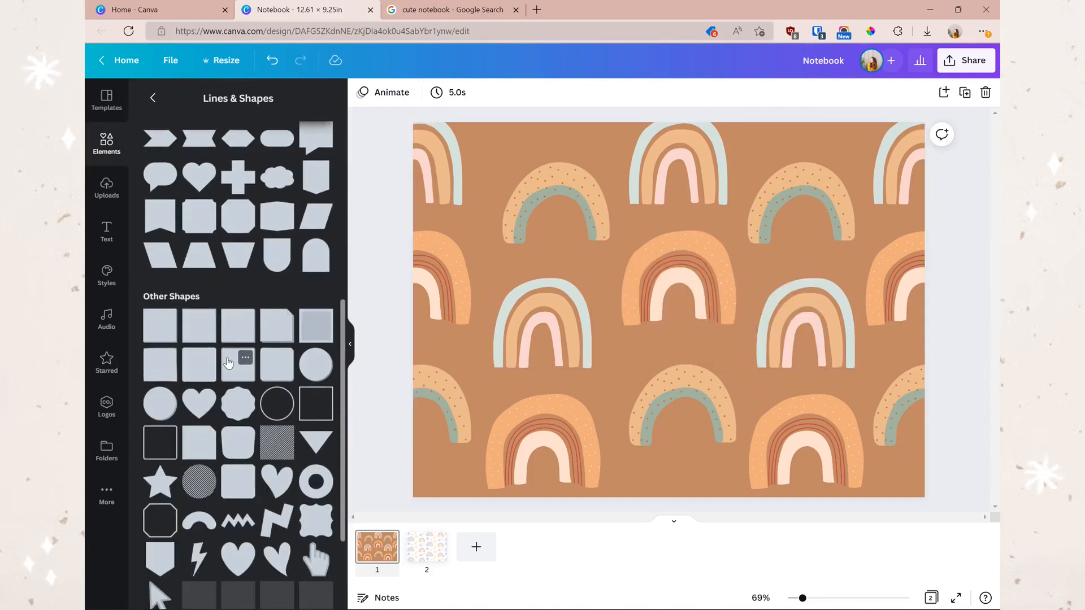
pyautogui.scroll(-6, 257, 165)
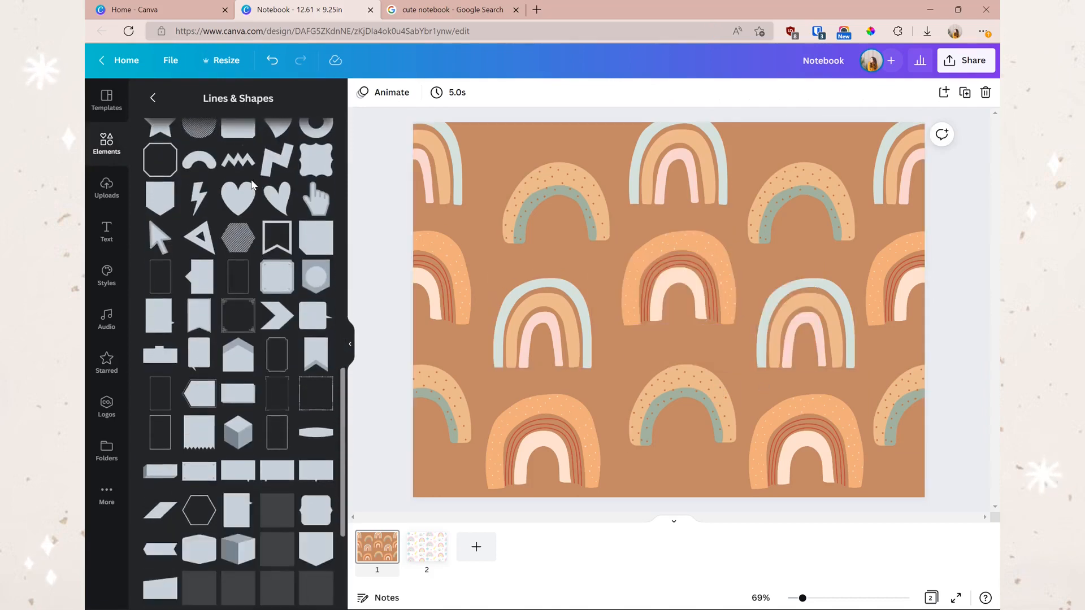
pyautogui.scroll(-3, 252, 184)
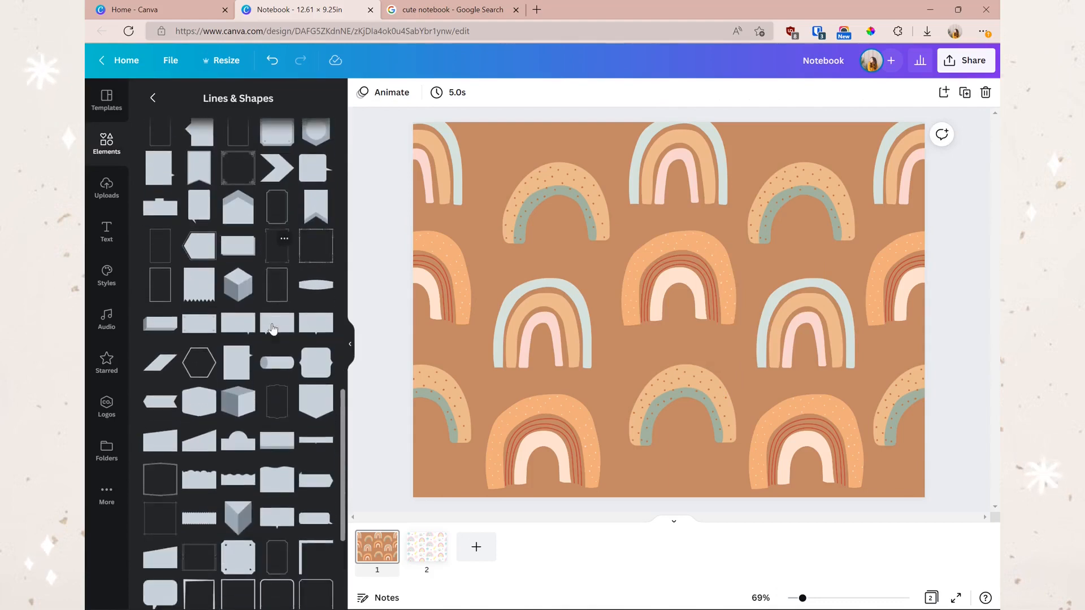
pyautogui.scroll(-1, 271, 328)
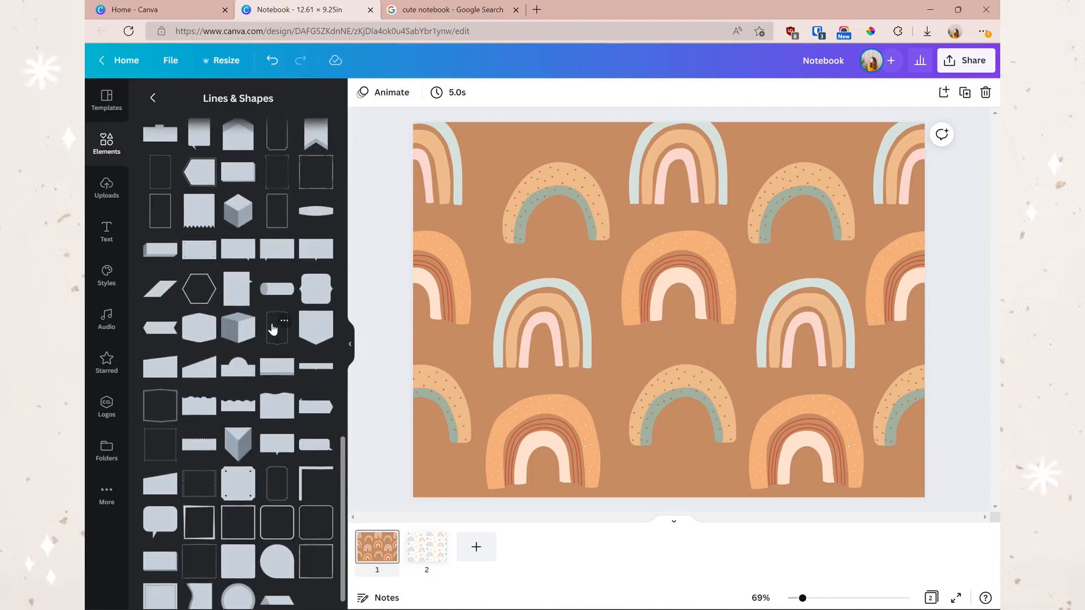
pyautogui.click(419, 11)
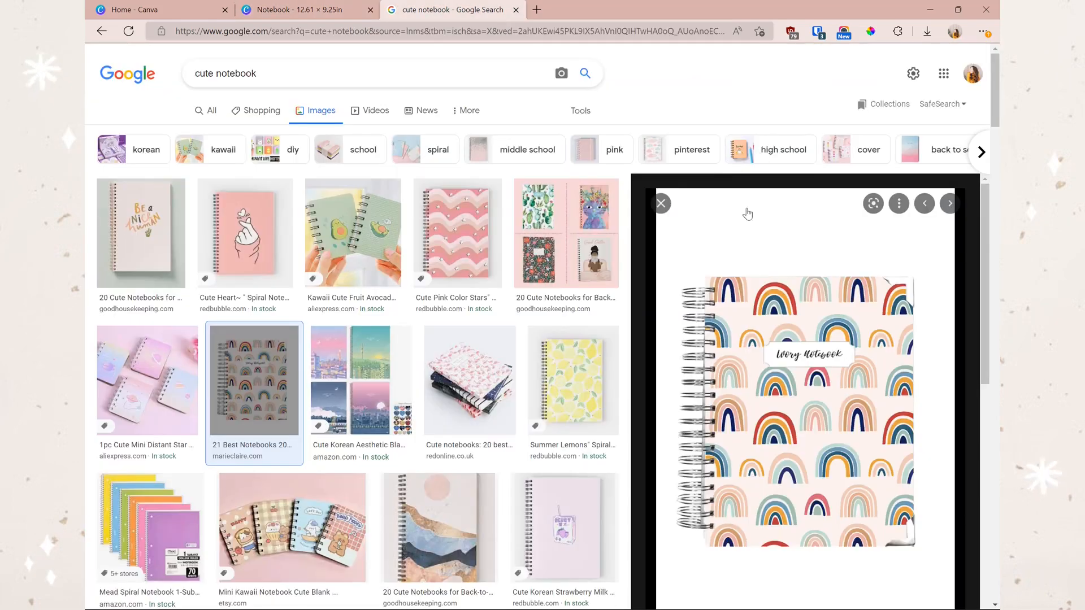
pyautogui.hotkey('ctrl', 'shift', 'Tab')
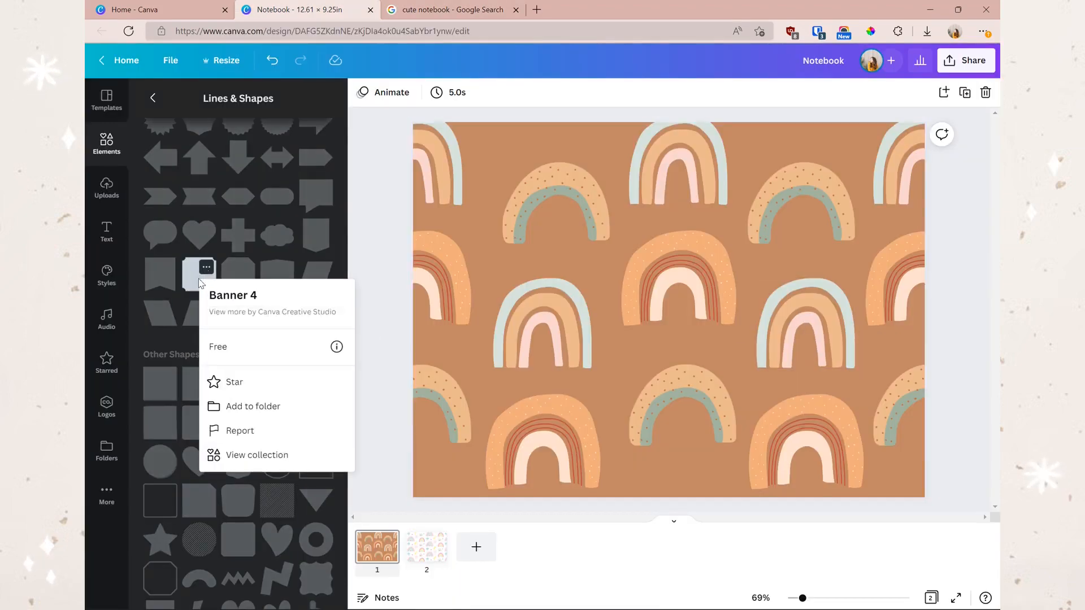
pyautogui.click(204, 269)
pyautogui.click(197, 287)
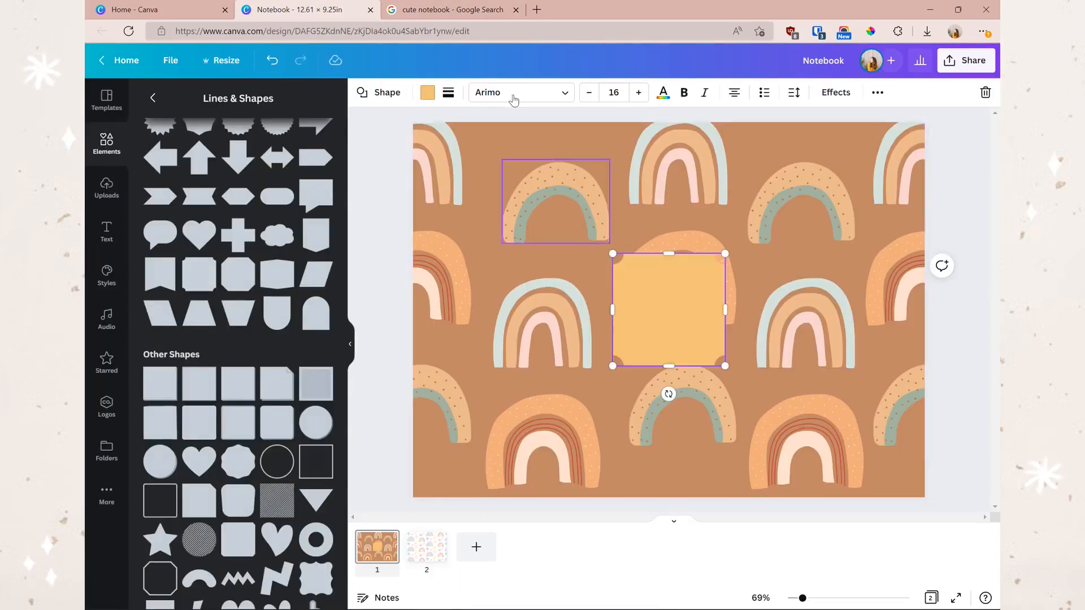
# Recolor the banner shape light peach, flatten it into a wide label and place it in the upper area of the page's right half
pyautogui.click(427, 92)
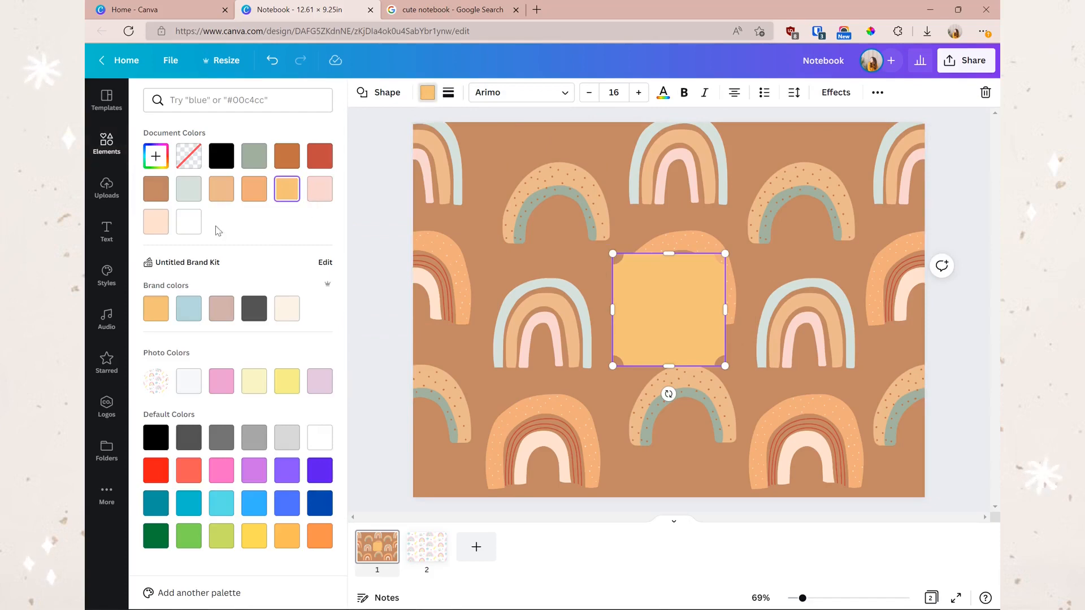
pyautogui.click(190, 223)
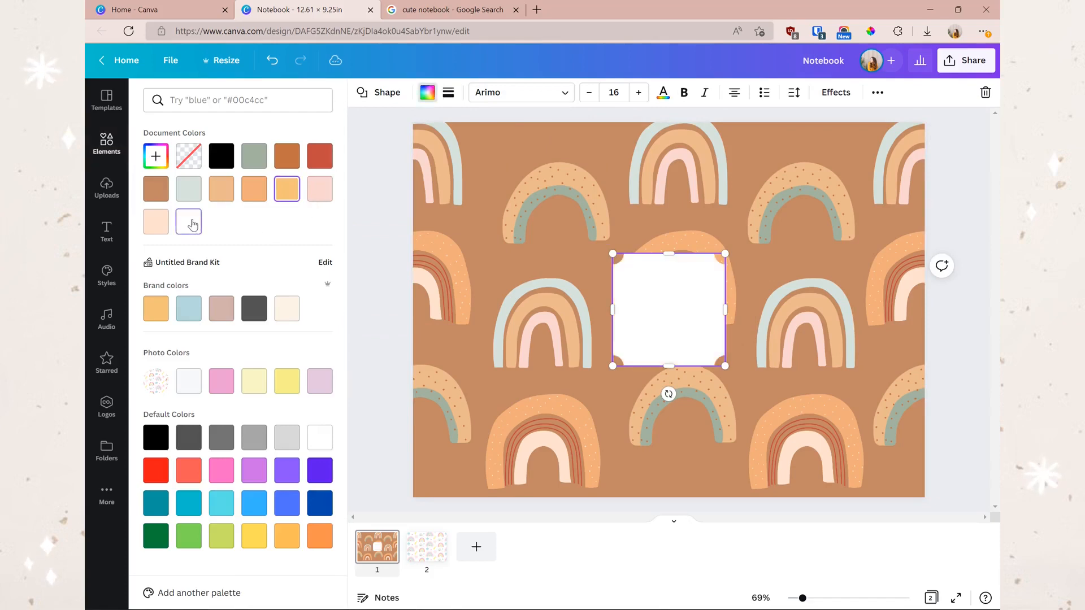
pyautogui.click(157, 223)
pyautogui.moveTo(678, 349); pyautogui.dragTo(820, 239)
pyautogui.click(835, 261)
pyautogui.click(979, 331)
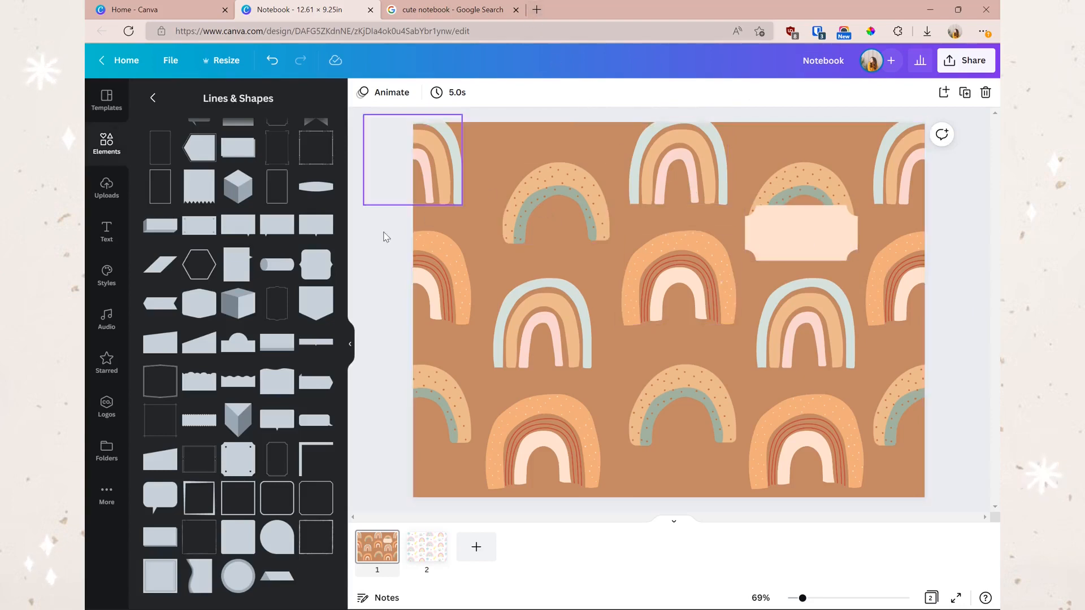
# Try moving the peach label toward the upper middle of the page, and undo the move
pyautogui.click(106, 188)
pyautogui.click(106, 141)
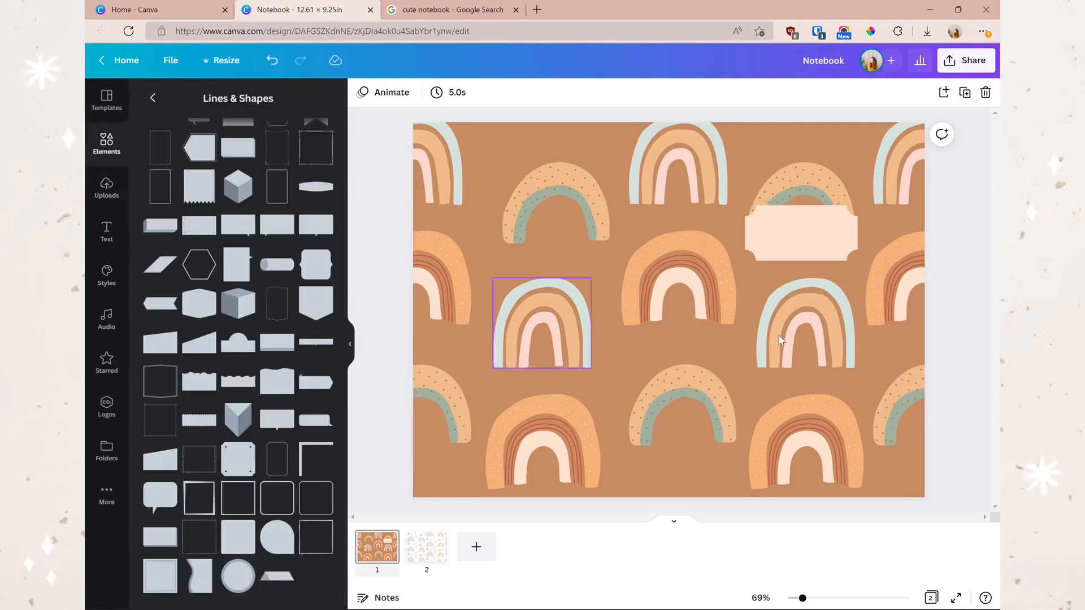
pyautogui.click(774, 246)
pyautogui.moveTo(774, 246); pyautogui.dragTo(642, 221)
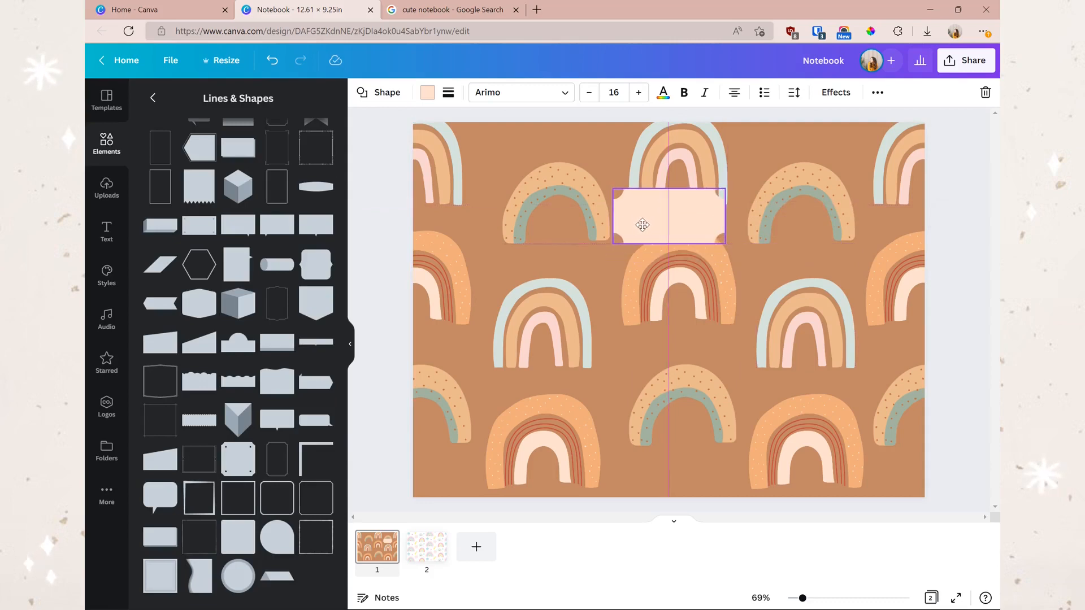
pyautogui.moveTo(643, 225); pyautogui.dragTo(627, 208)
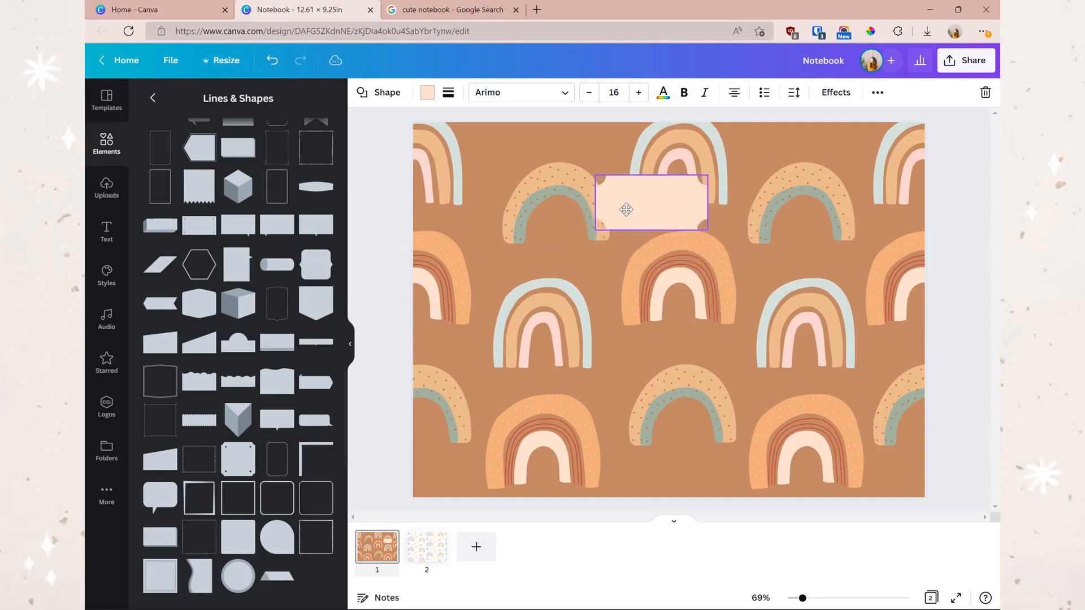
pyautogui.hotkey('ctrl', 'z')
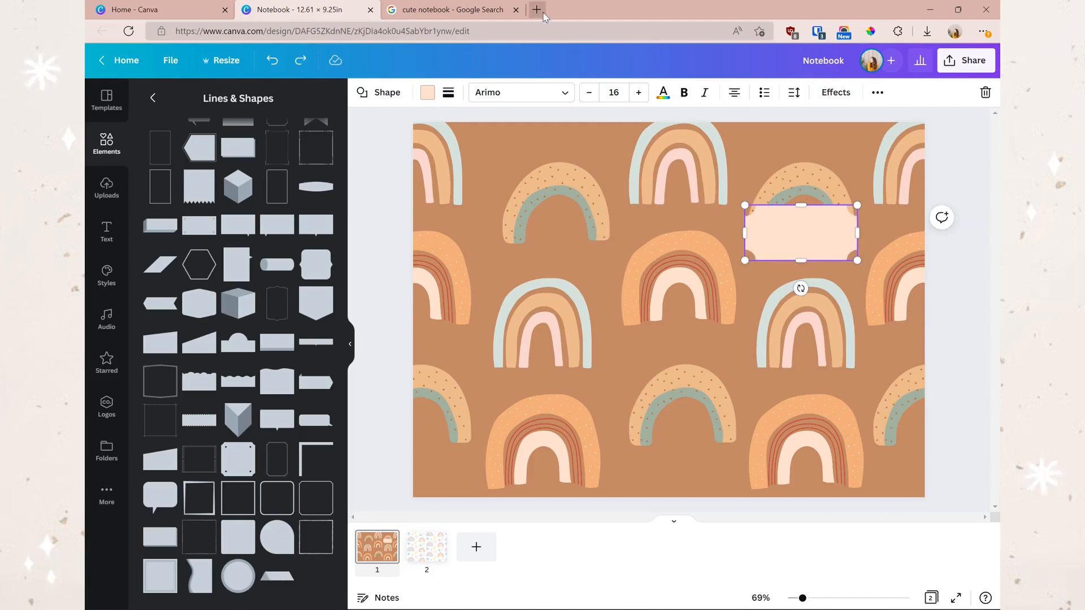
# Try stretching the label downward over the rainbow below it, and undo the height change
pyautogui.click(794, 271)
pyautogui.click(792, 257)
pyautogui.moveTo(802, 260); pyautogui.dragTo(800, 339)
pyautogui.click(986, 356)
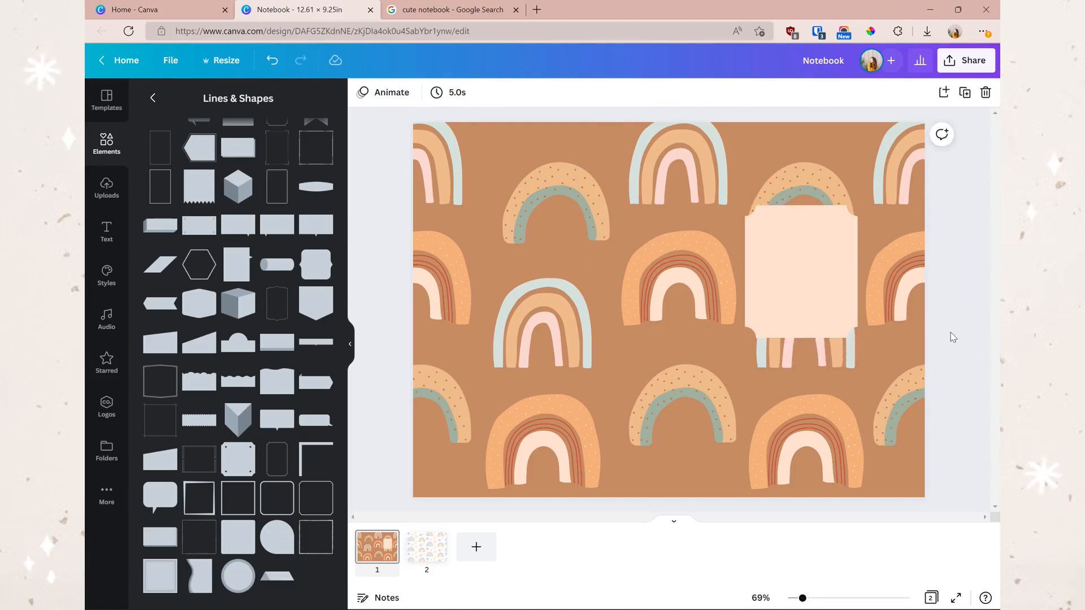
pyautogui.hotkey('ctrl', 'z')
# Try stretching the label to the page's right edge, undo it and widen the label only slightly
pyautogui.click(847, 234)
pyautogui.moveTo(857, 232); pyautogui.dragTo(926, 232)
pyautogui.click(996, 339)
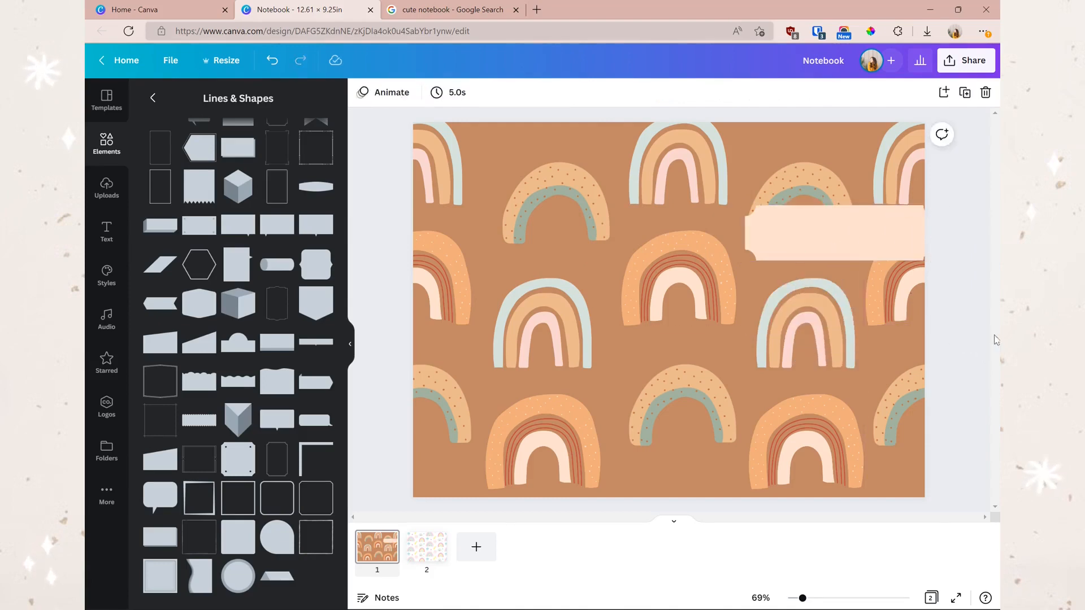
pyautogui.hotkey('ctrl', 'z')
pyautogui.click(820, 221)
pyautogui.click(967, 277)
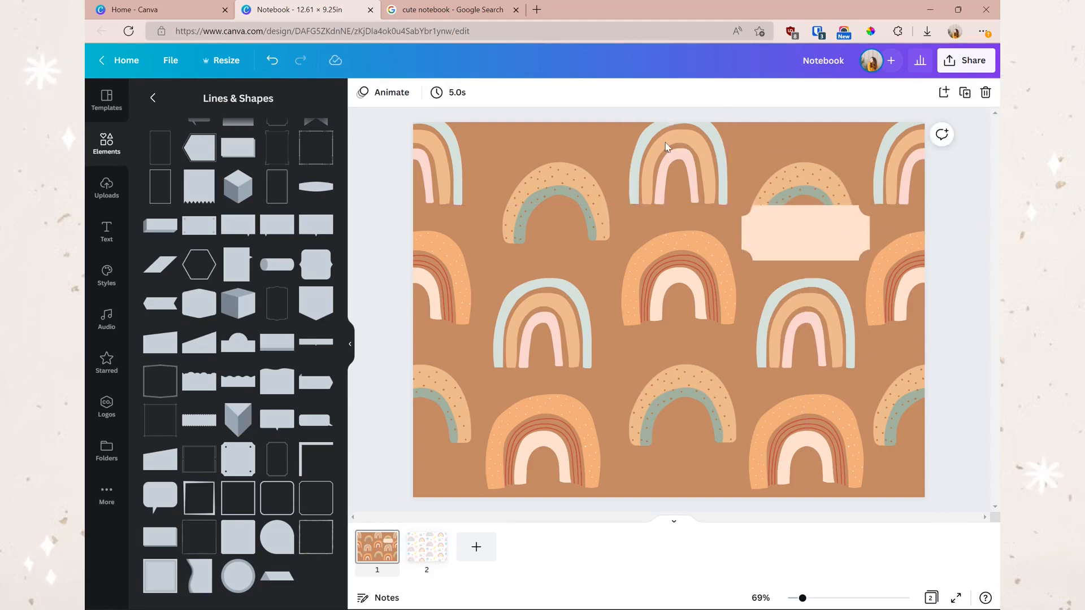
# Add a plain solid line and run it vertically through the page's center, from the top edge to the bottom edge
pyautogui.scroll(15, 191, 261)
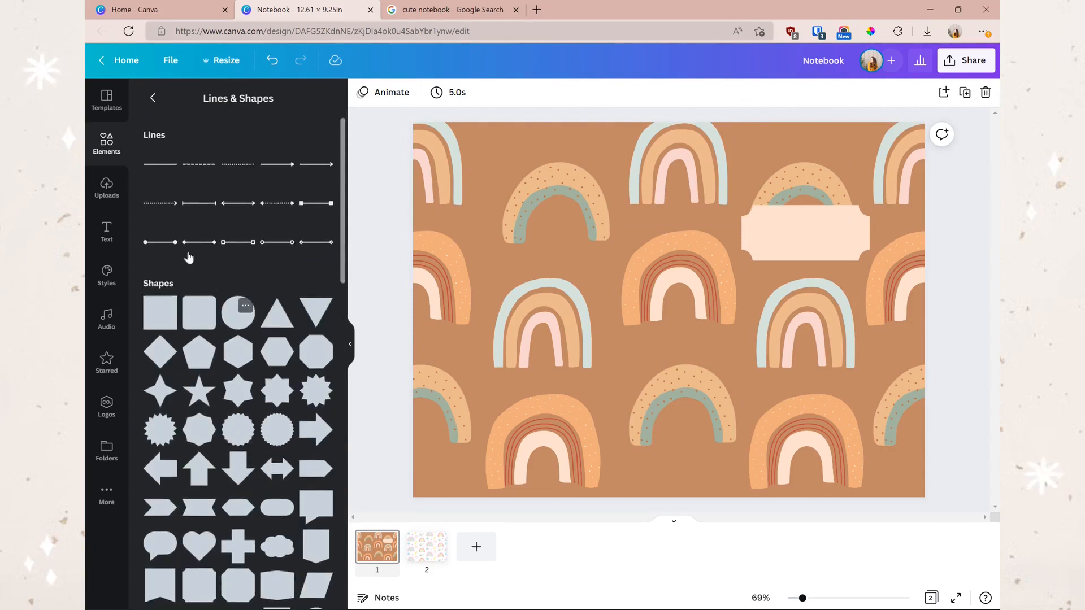
pyautogui.click(167, 164)
pyautogui.moveTo(656, 341); pyautogui.dragTo(734, 320)
pyautogui.moveTo(673, 403); pyautogui.dragTo(671, 500)
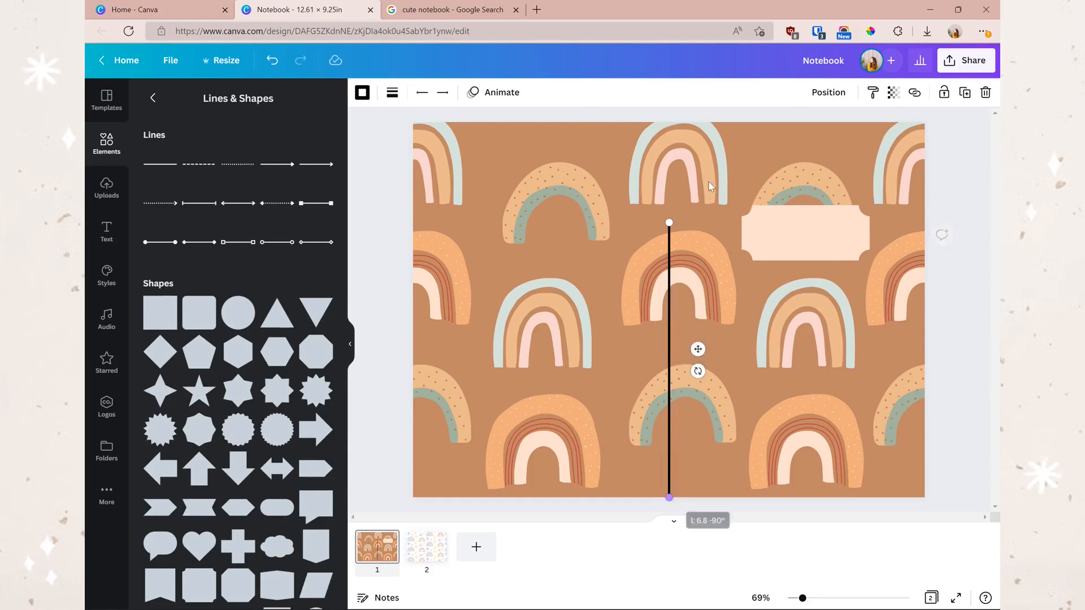
pyautogui.moveTo(669, 222); pyautogui.dragTo(669, 122)
pyautogui.click(968, 296)
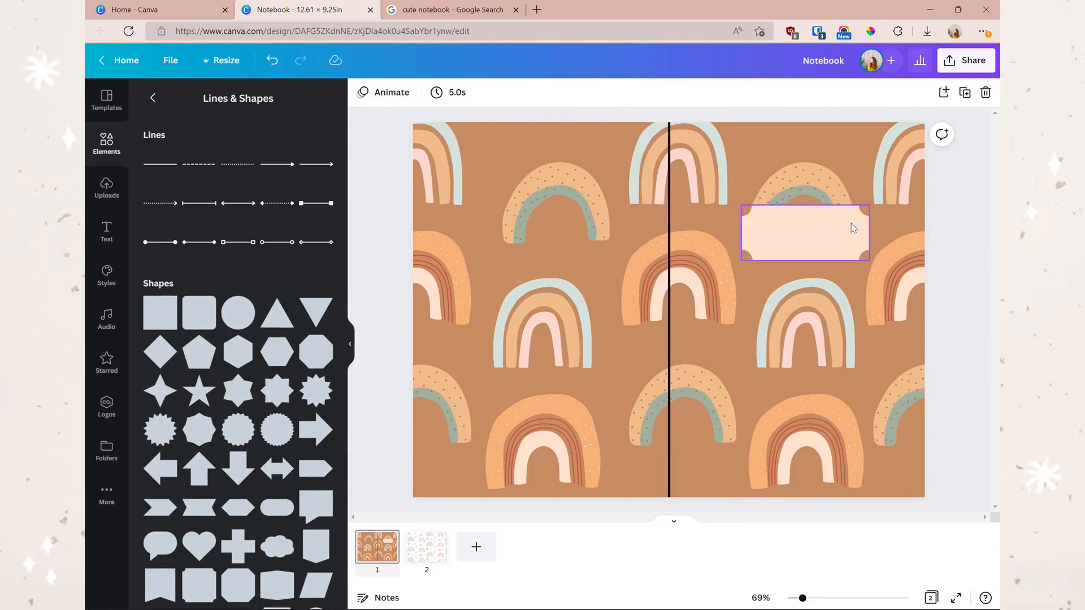
# Shift the label slightly so it is centered between the vertical line and the page's right edge, and delete the line
pyautogui.moveTo(818, 248); pyautogui.dragTo(814, 247)
pyautogui.click(955, 339)
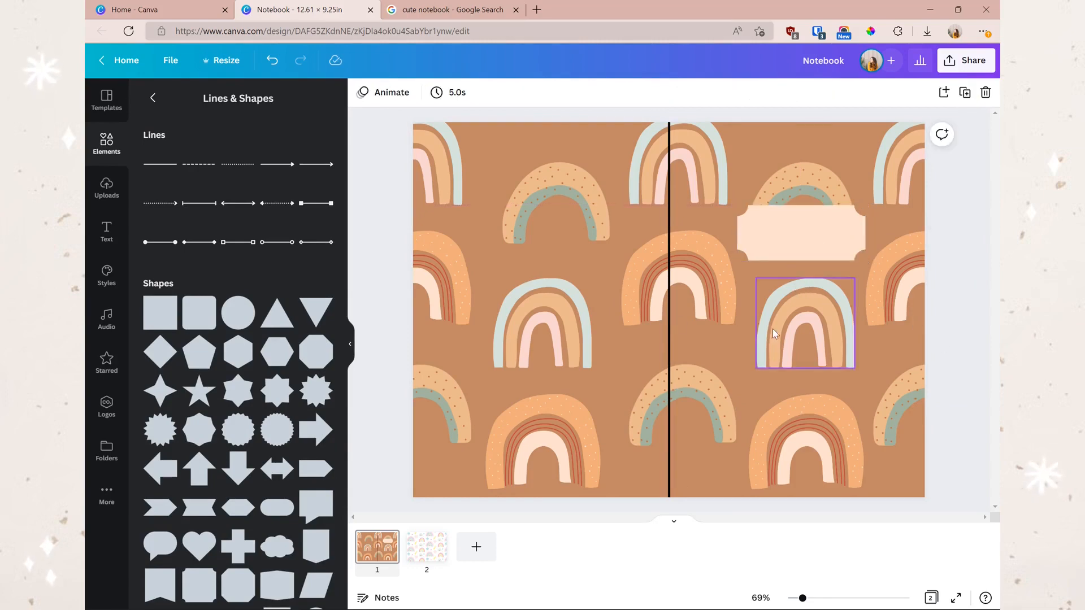
pyautogui.click(668, 314)
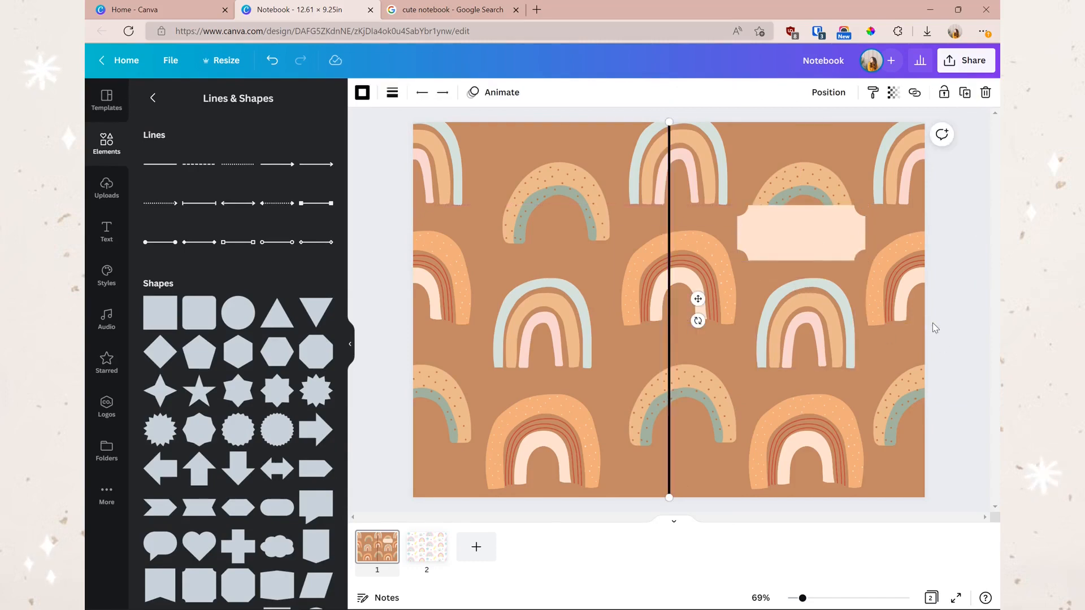
# Check the label on the Google reference notebook, then add a second banner shape in Canva and fit it over the peach label
pyautogui.hotkey('ctrl', 'Tab')
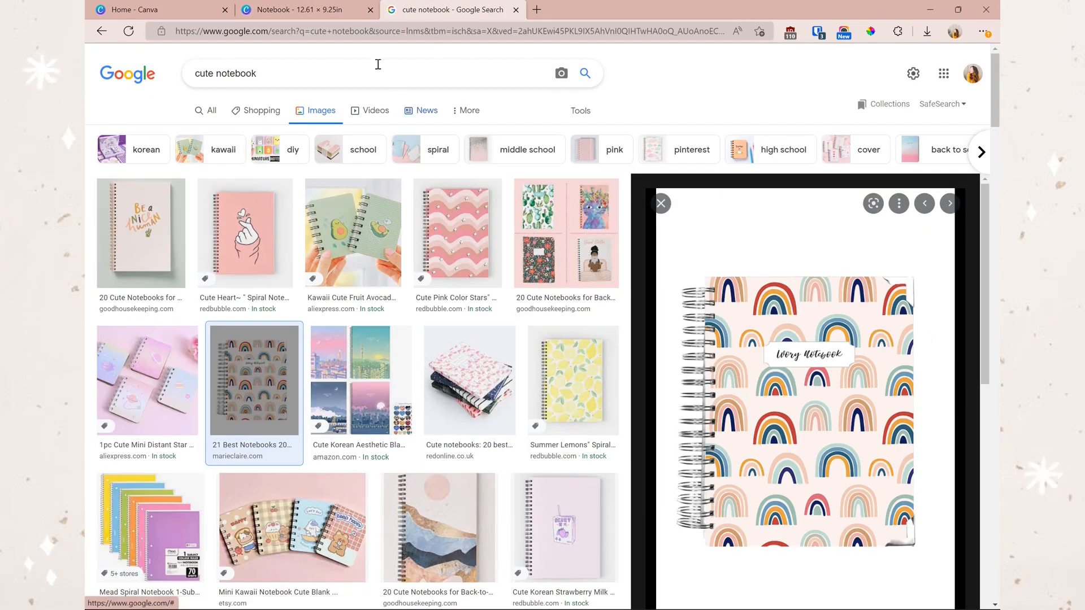
pyautogui.click(334, 14)
pyautogui.scroll(-10, 293, 256)
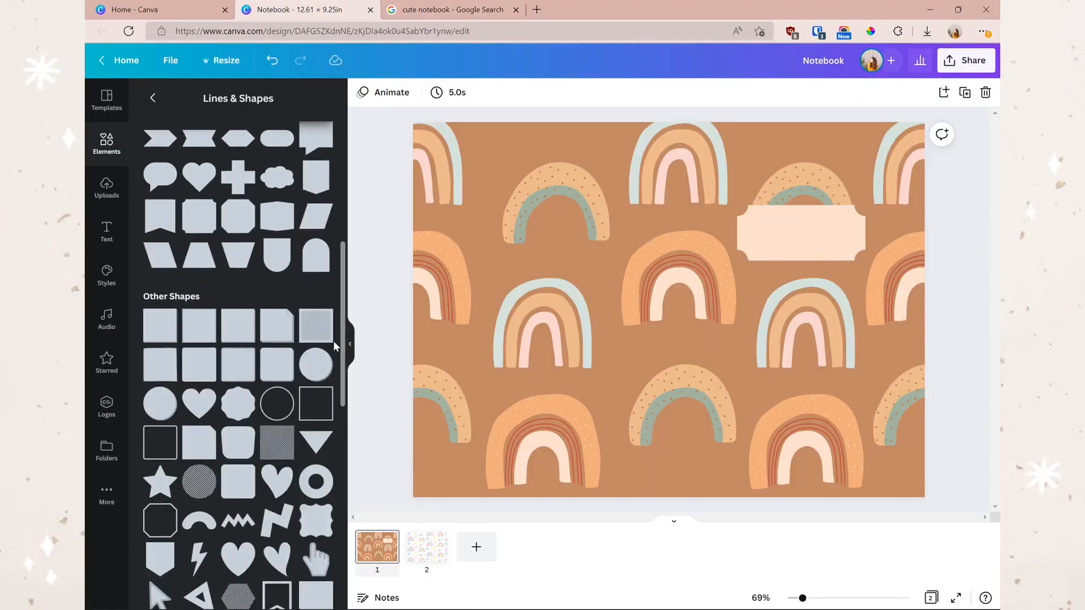
pyautogui.scroll(4, 268, 377)
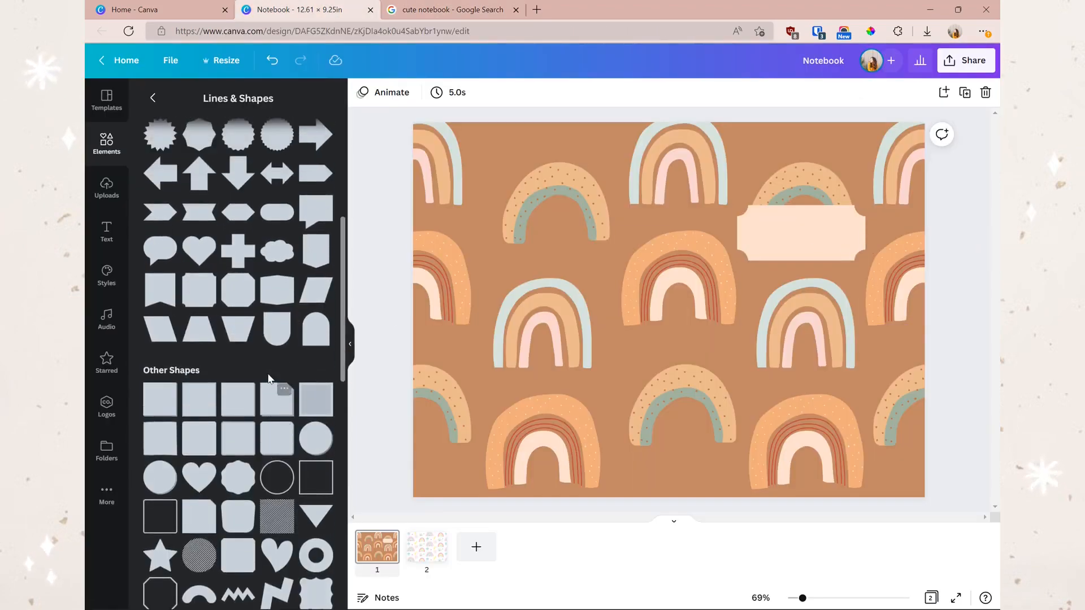
pyautogui.click(160, 164)
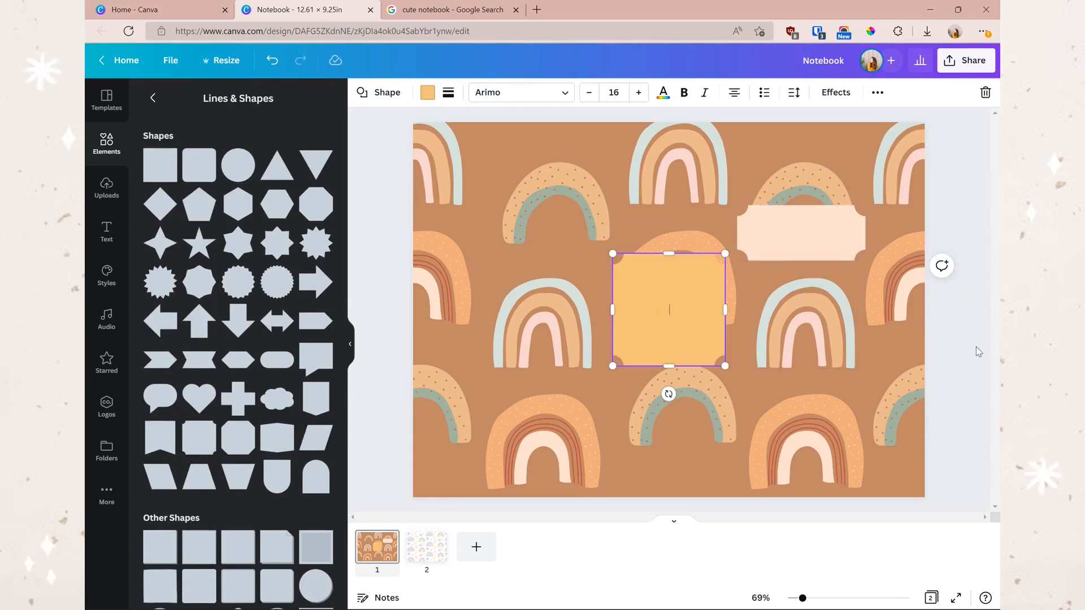
pyautogui.moveTo(695, 334); pyautogui.dragTo(810, 232)
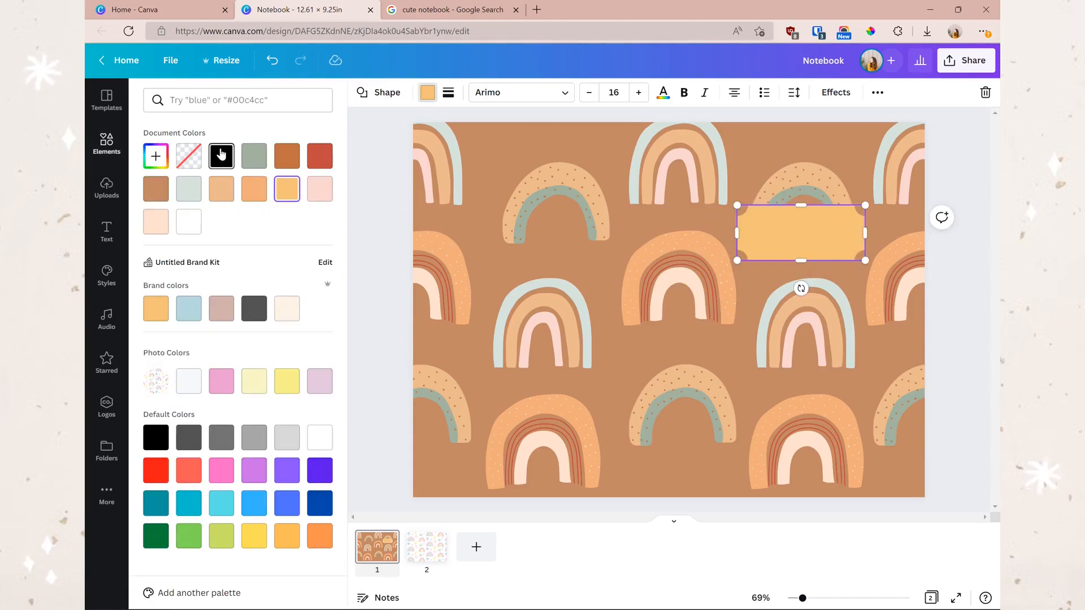
# Color the second banner shape black, enlarge it slightly around the peach label and send it backward
pyautogui.click(221, 155)
pyautogui.rightClick(831, 238)
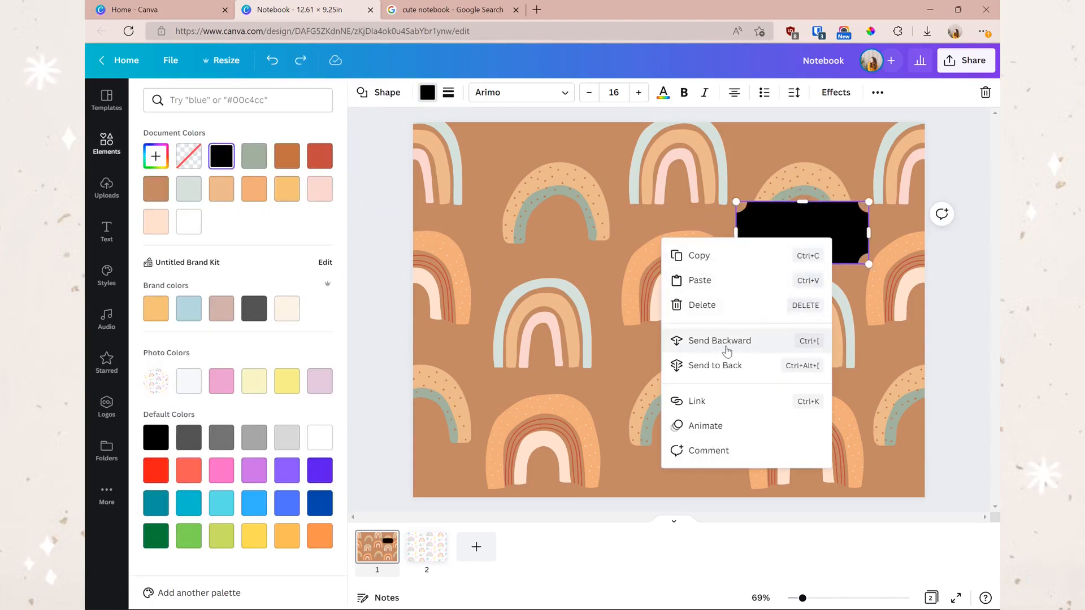
pyautogui.click(727, 351)
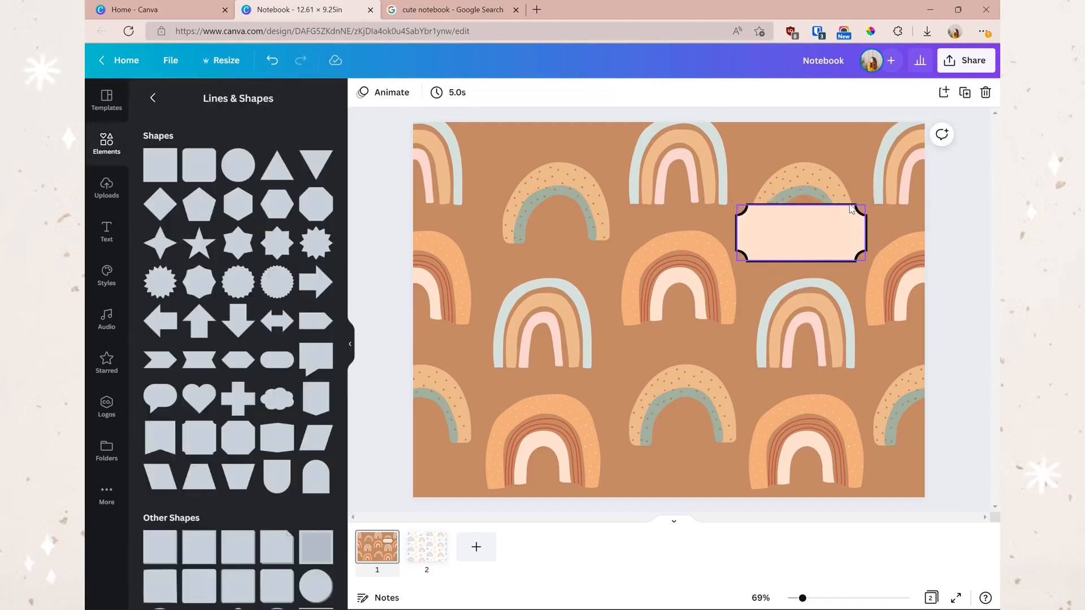
# Recolor the border shape behind the peach label with the dark orange-brown document color
pyautogui.click(851, 209)
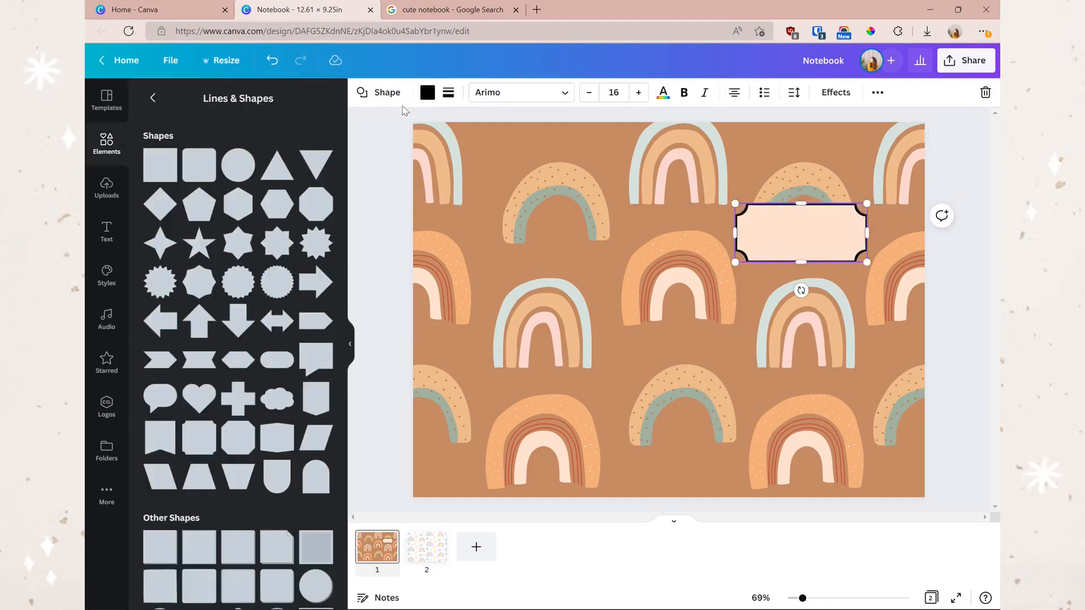
pyautogui.click(428, 91)
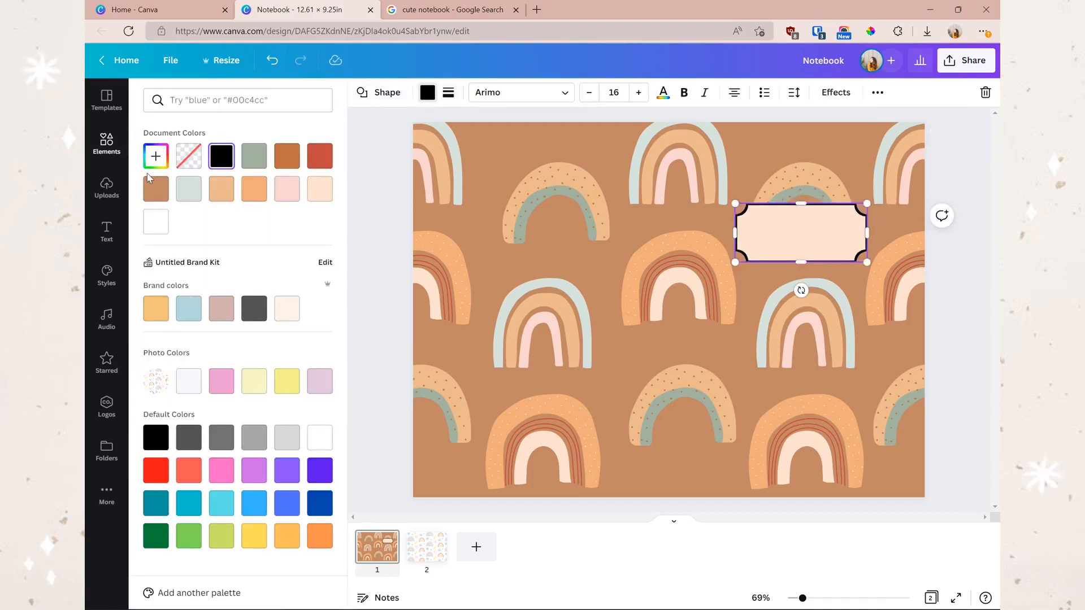
pyautogui.click(290, 163)
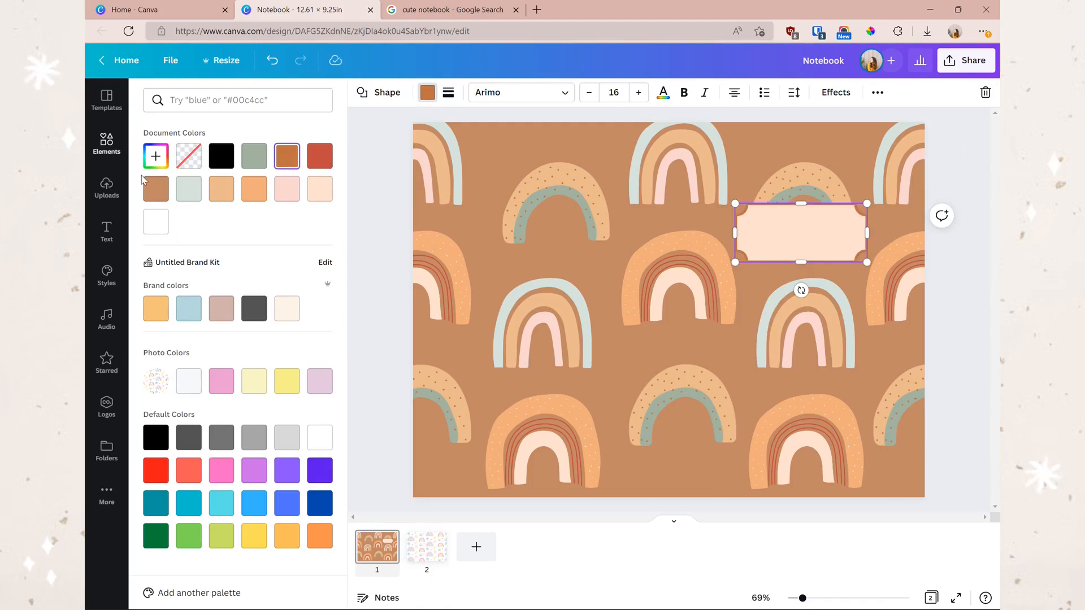
pyautogui.click(827, 382)
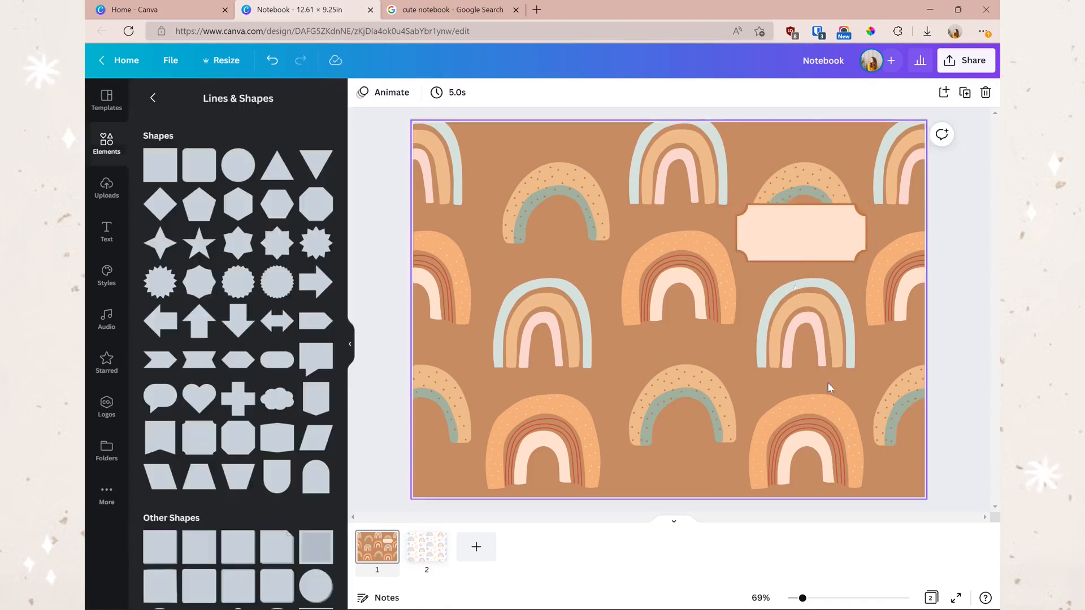
# Check the lettering on the label of the Google reference notebook and return to the Canva design
pyautogui.click(788, 240)
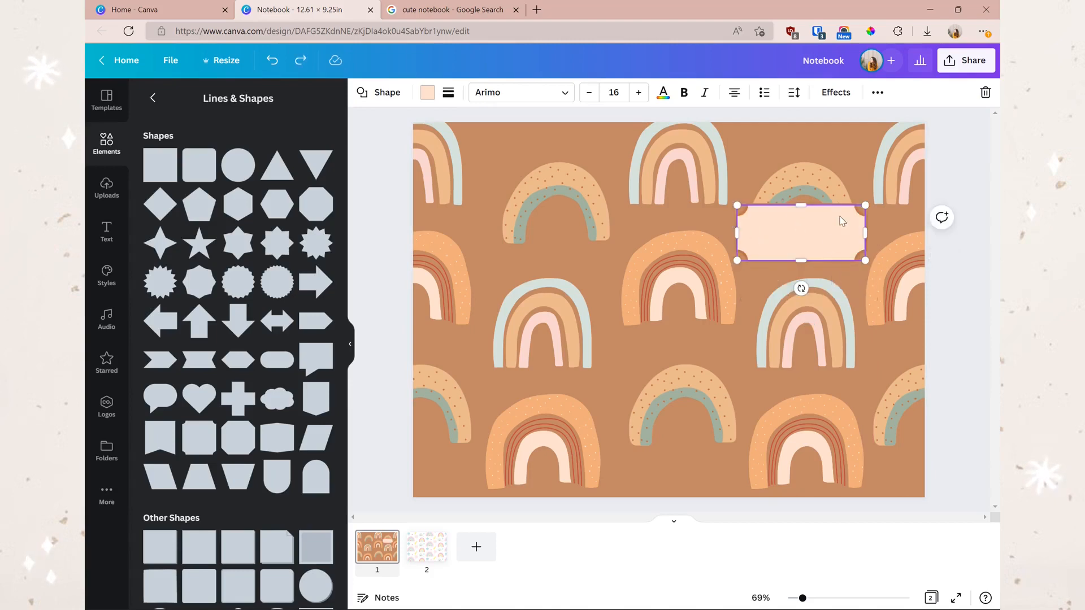
pyautogui.click(964, 274)
pyautogui.hotkey('ctrl', 'Tab')
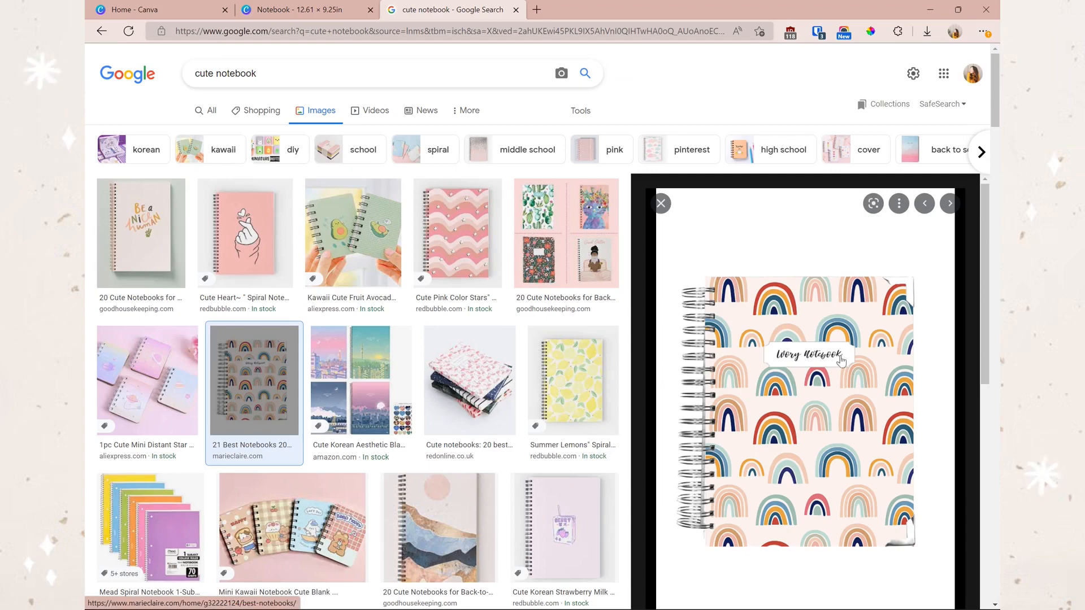
pyautogui.click(314, 9)
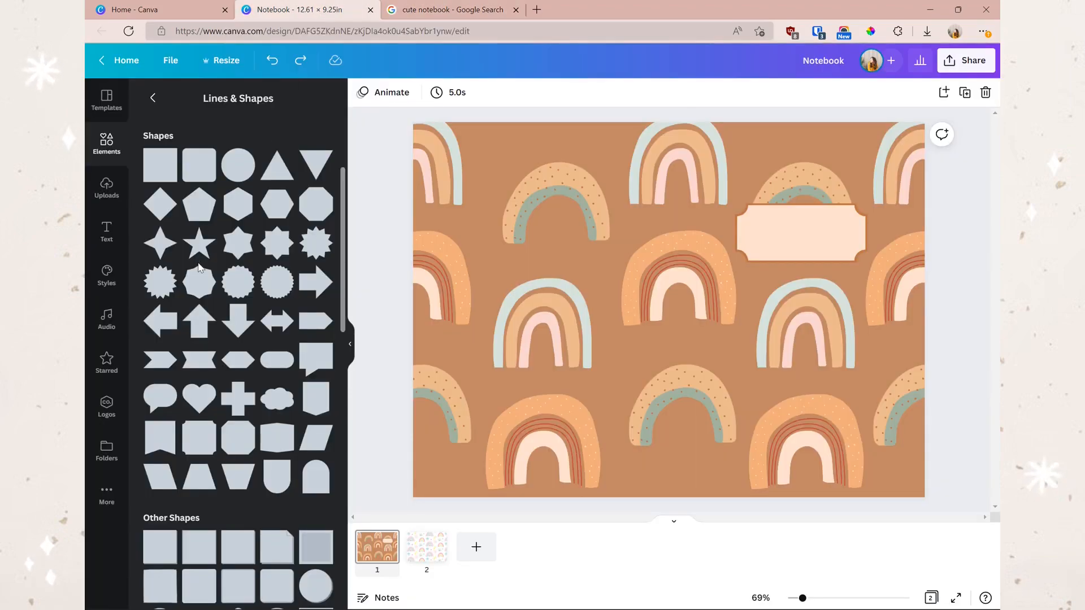
# Add the XOXO font combination to the first page and replace its text with "NOTEBOOK"
pyautogui.click(105, 230)
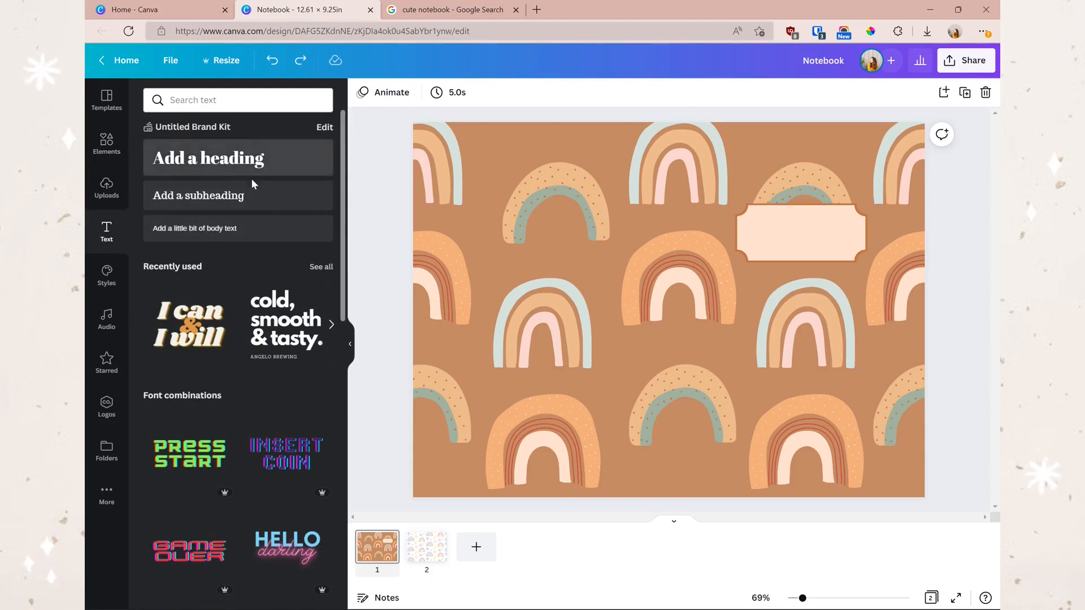
pyautogui.scroll(-5, 203, 268)
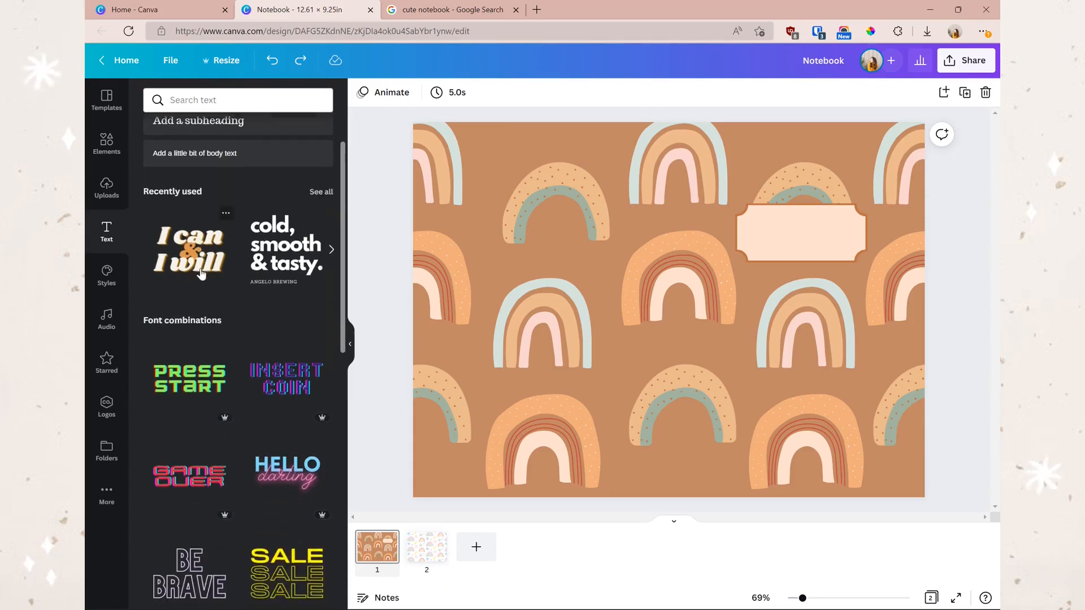
pyautogui.scroll(-8, 203, 267)
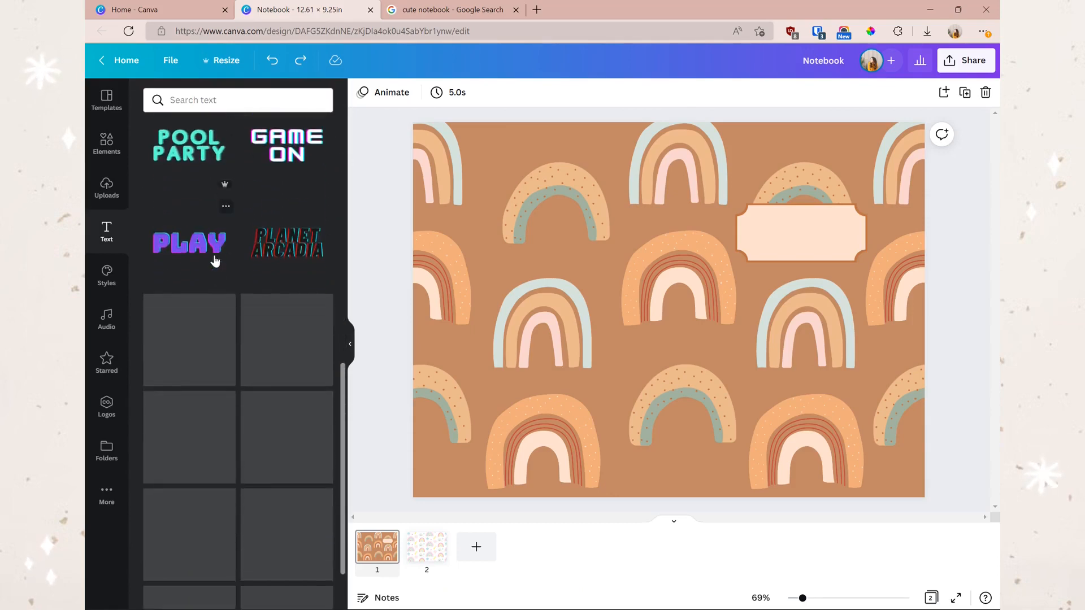
pyautogui.scroll(-1, 265, 282)
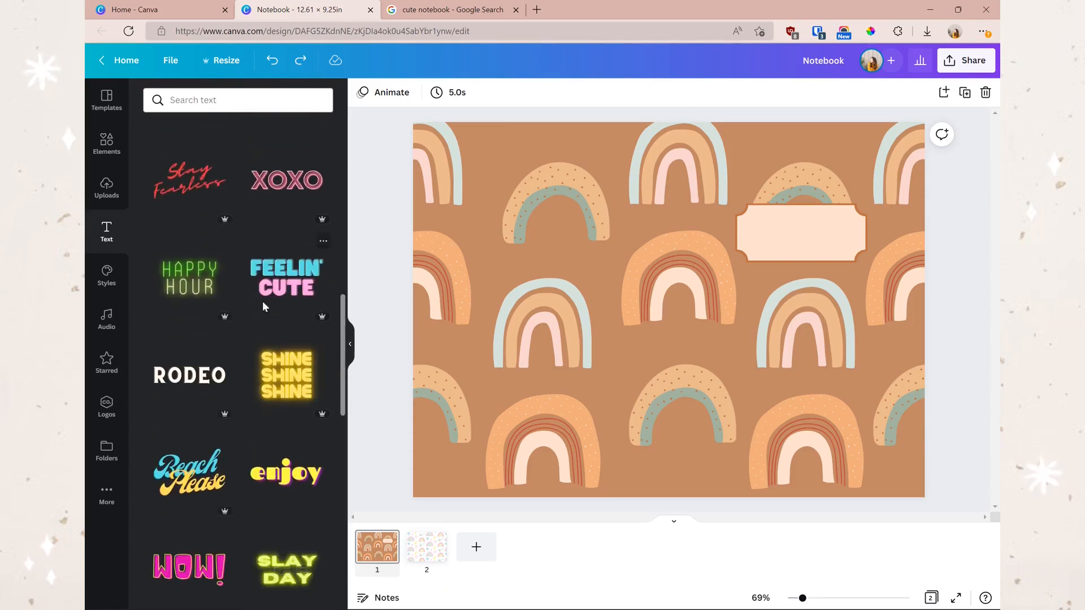
pyautogui.click(281, 193)
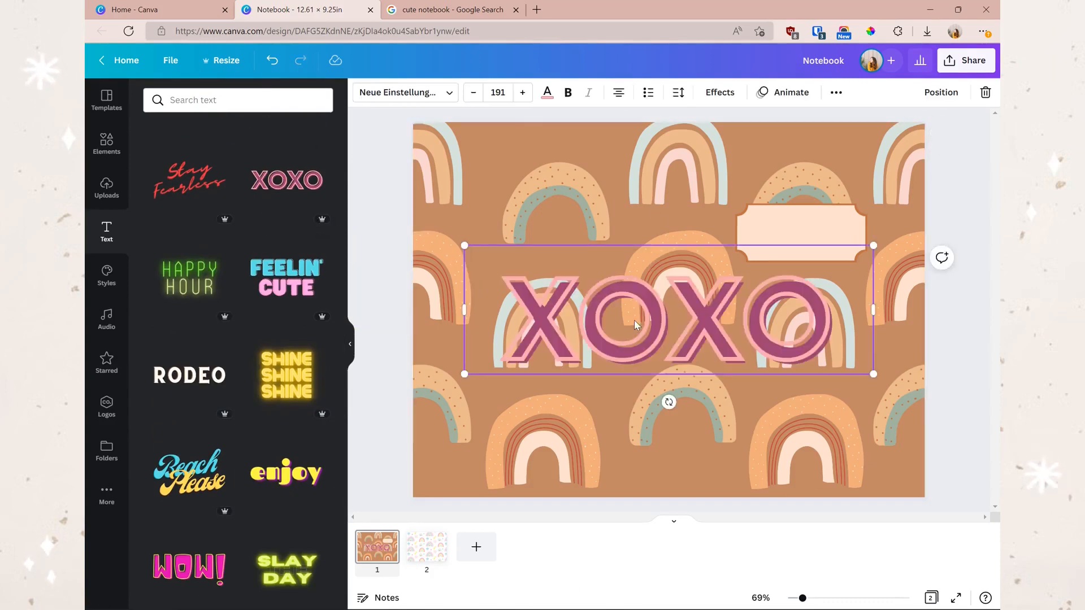
pyautogui.doubleClick(635, 320)
pyautogui.write('NOTEBOOK')
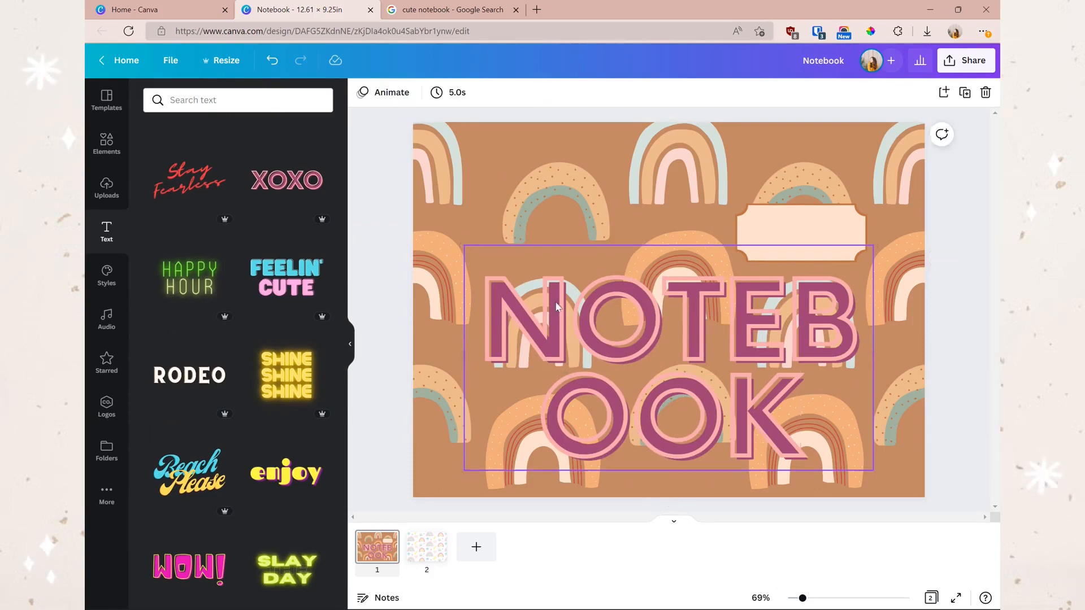
# Delete the XOXO-style text and add the Sweet font combination with its text replaced by "notebook"
pyautogui.press('Delete')
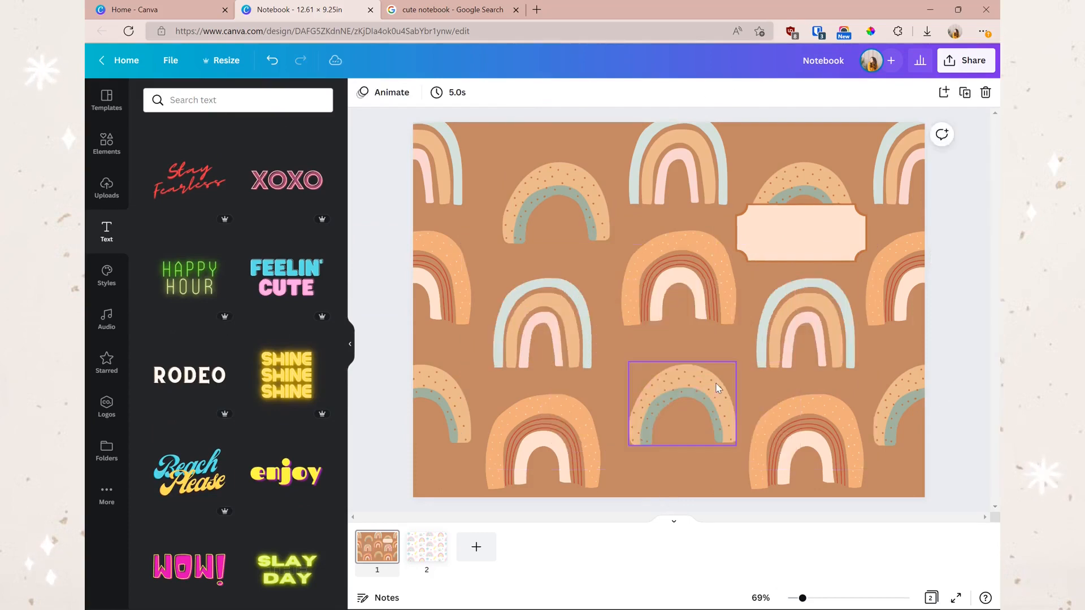
pyautogui.scroll(-3, 311, 198)
pyautogui.scroll(-5, 310, 199)
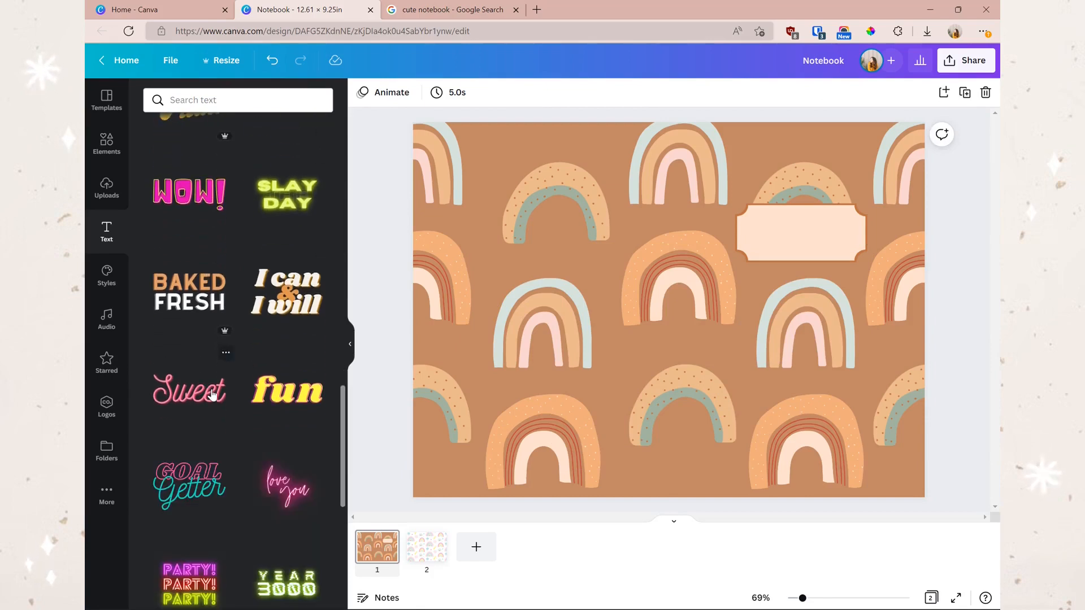
pyautogui.click(188, 390)
pyautogui.doubleClick(660, 358)
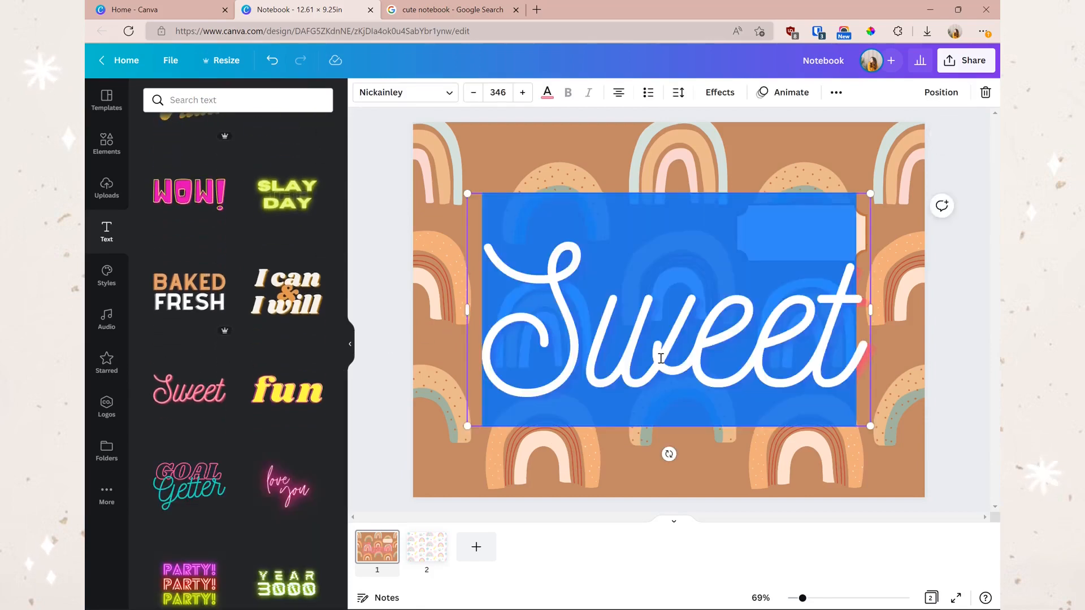
pyautogui.write('notebook')
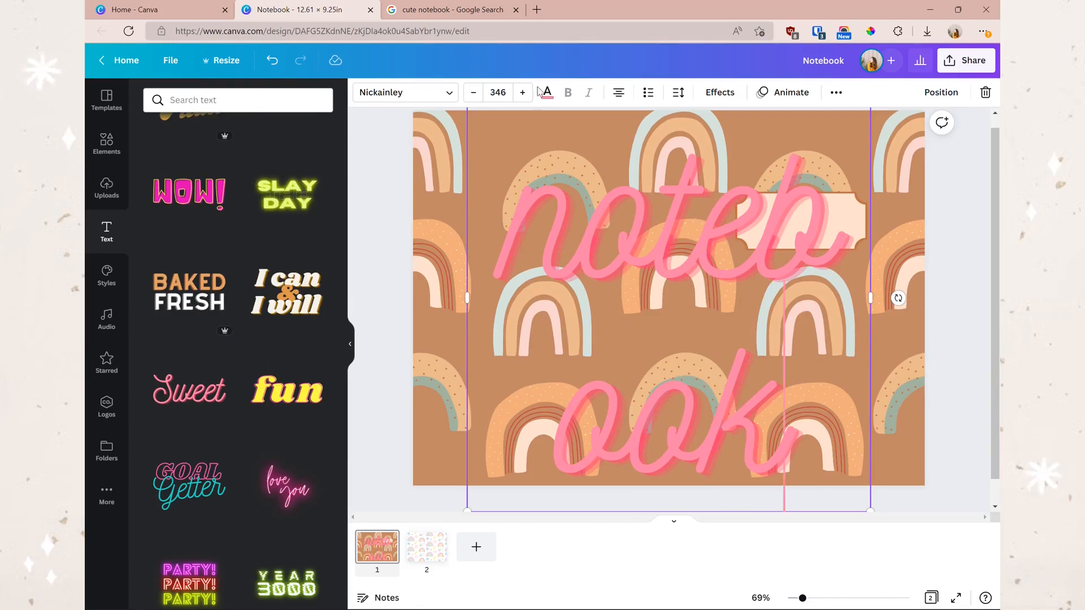
# Shrink the pink script "notebook" text and place it on the peach label
pyautogui.click(497, 93)
pyautogui.click(511, 356)
pyautogui.moveTo(807, 233); pyautogui.dragTo(821, 235)
pyautogui.click(959, 371)
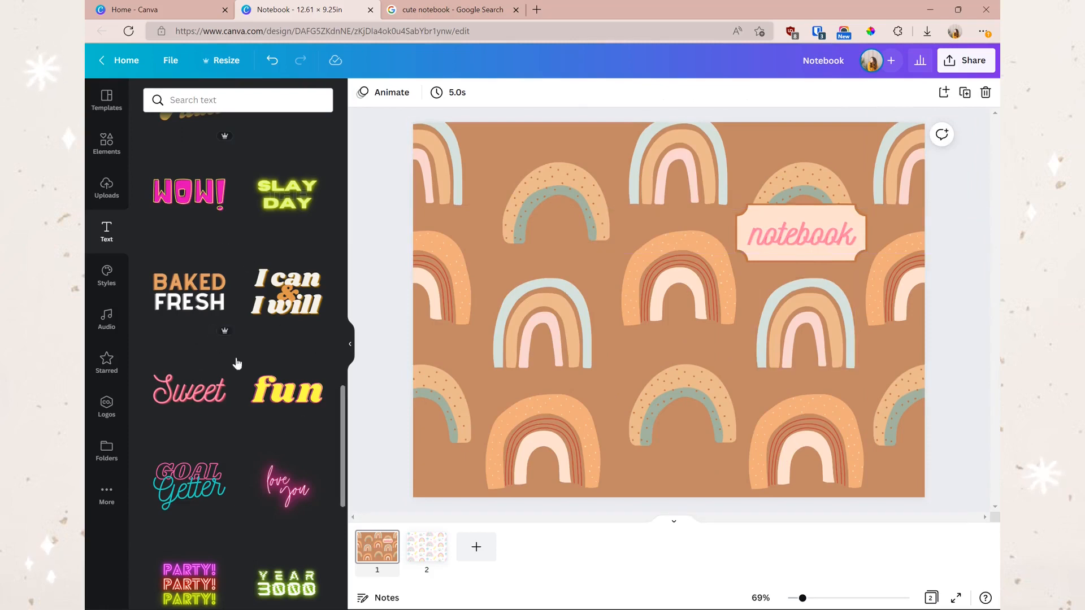
# Replace the pink script text with a heading reading "notebook", centered on the peach label
pyautogui.scroll(-3, 235, 374)
pyautogui.scroll(5, 286, 370)
pyautogui.scroll(10, 276, 469)
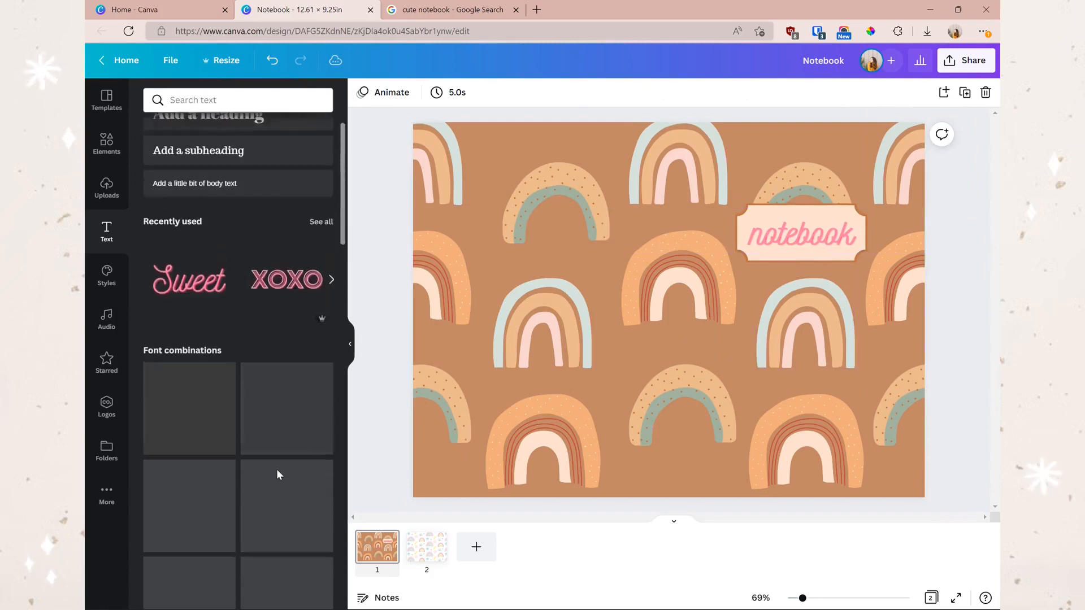
pyautogui.click(830, 229)
pyautogui.press('Delete')
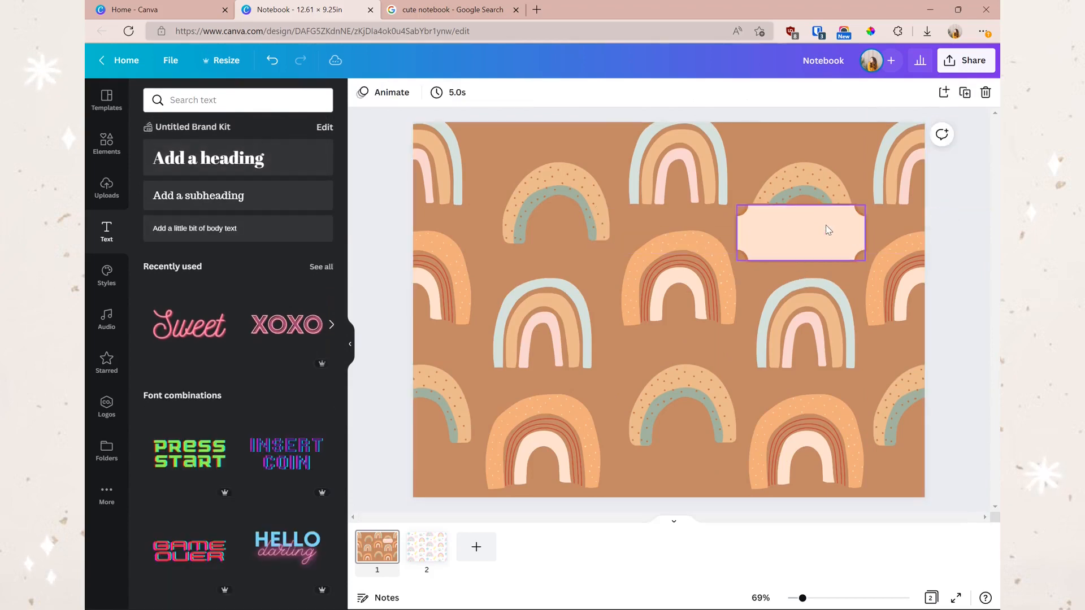
pyautogui.click(181, 159)
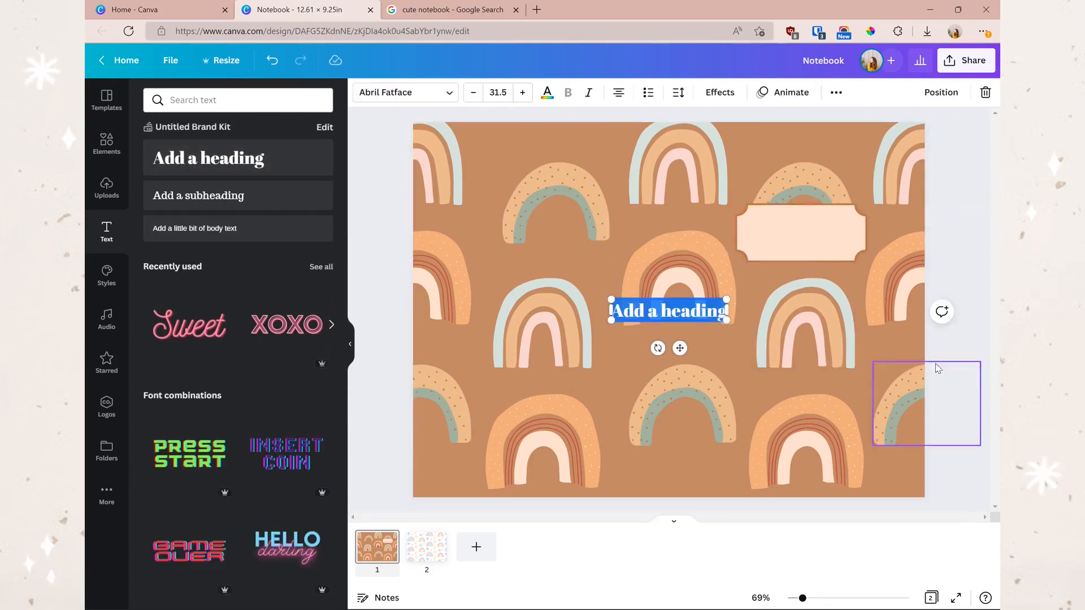
pyautogui.write('notebook')
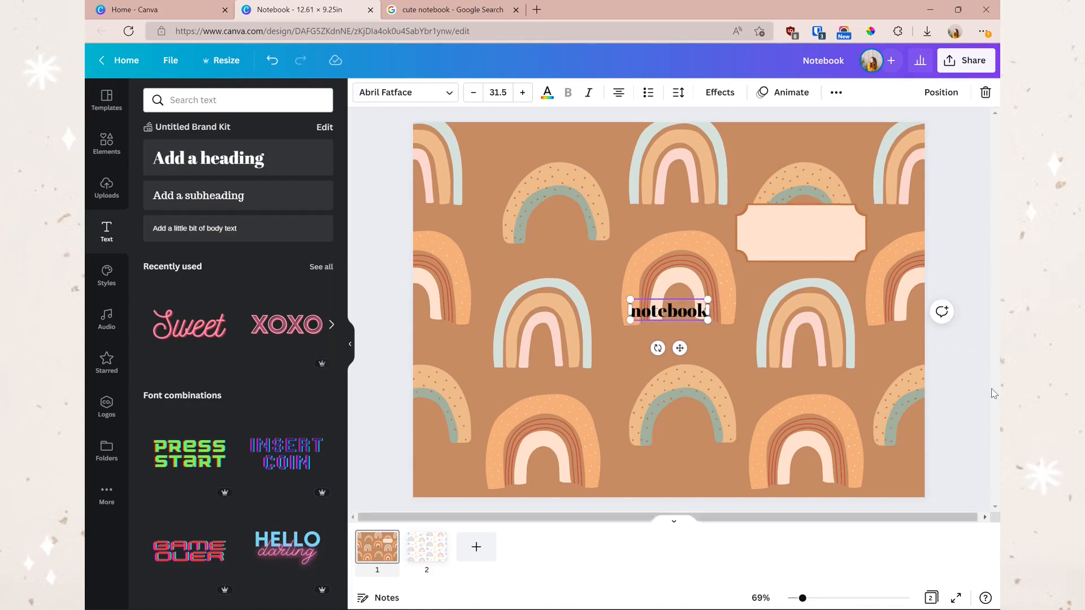
pyautogui.moveTo(672, 313); pyautogui.dragTo(802, 232)
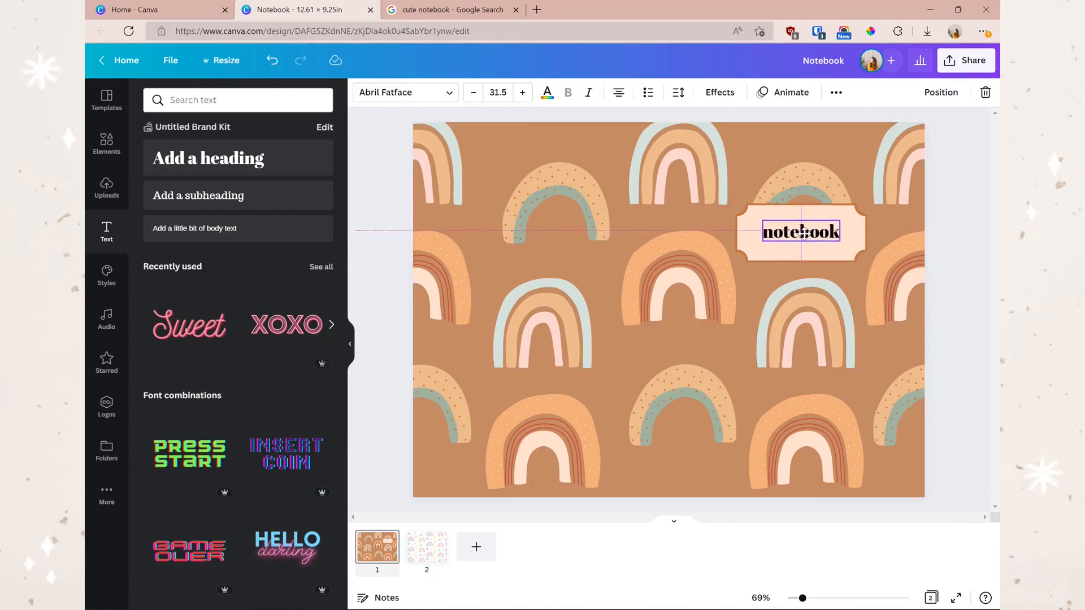
# Recheck the lettering on the Google reference notebook and browse the font list for the label's heading in the Canva design
pyautogui.hotkey('ctrl', 'Tab')
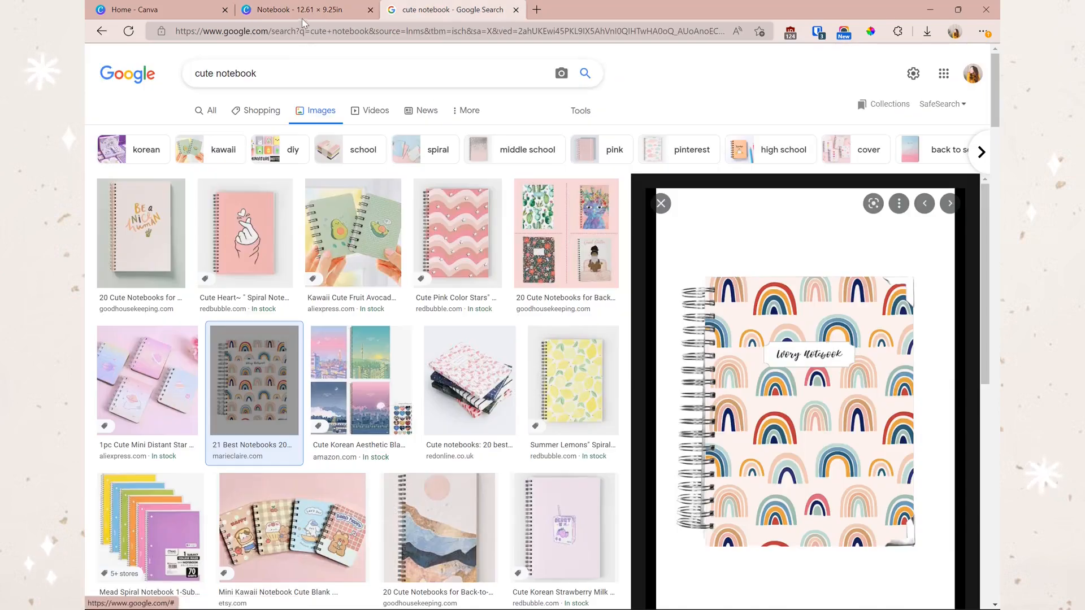
pyautogui.hotkey('ctrl', 'shift', 'Tab')
pyautogui.click(785, 240)
pyautogui.click(404, 92)
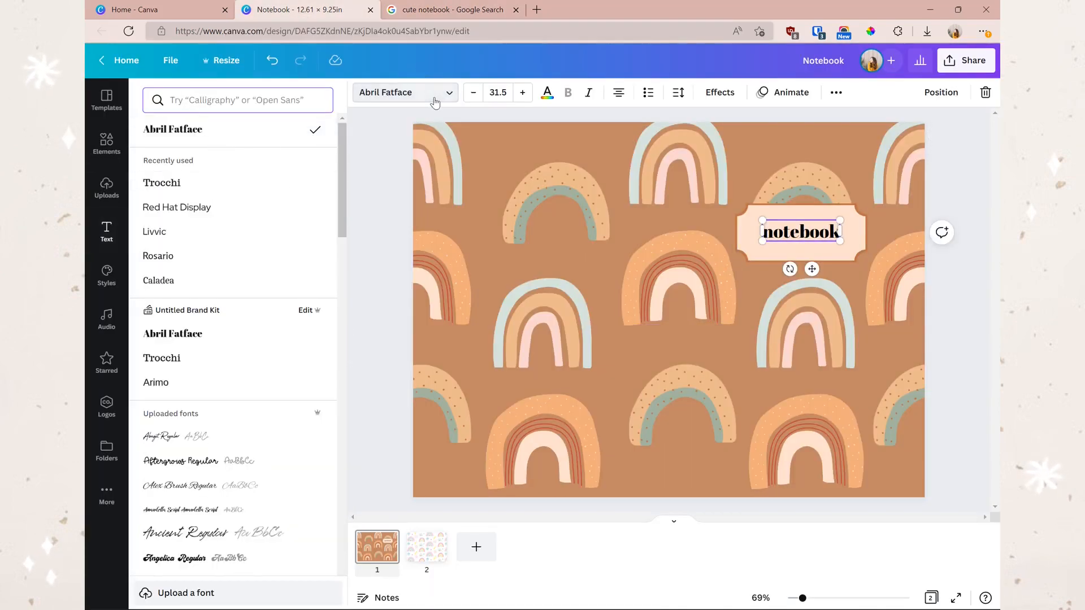
pyautogui.scroll(-1, 243, 316)
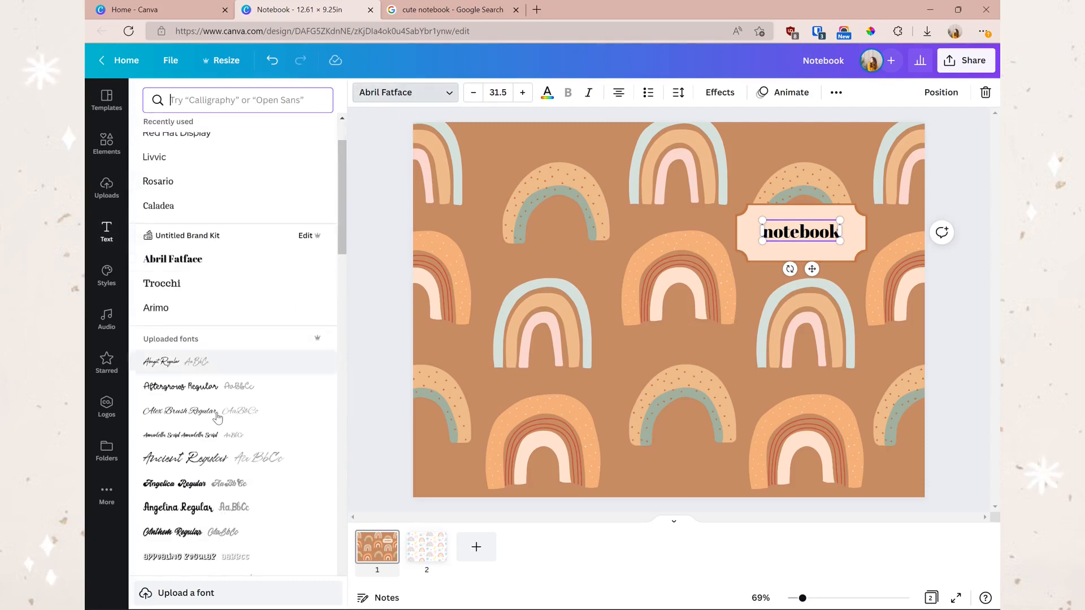
pyautogui.scroll(1, 233, 358)
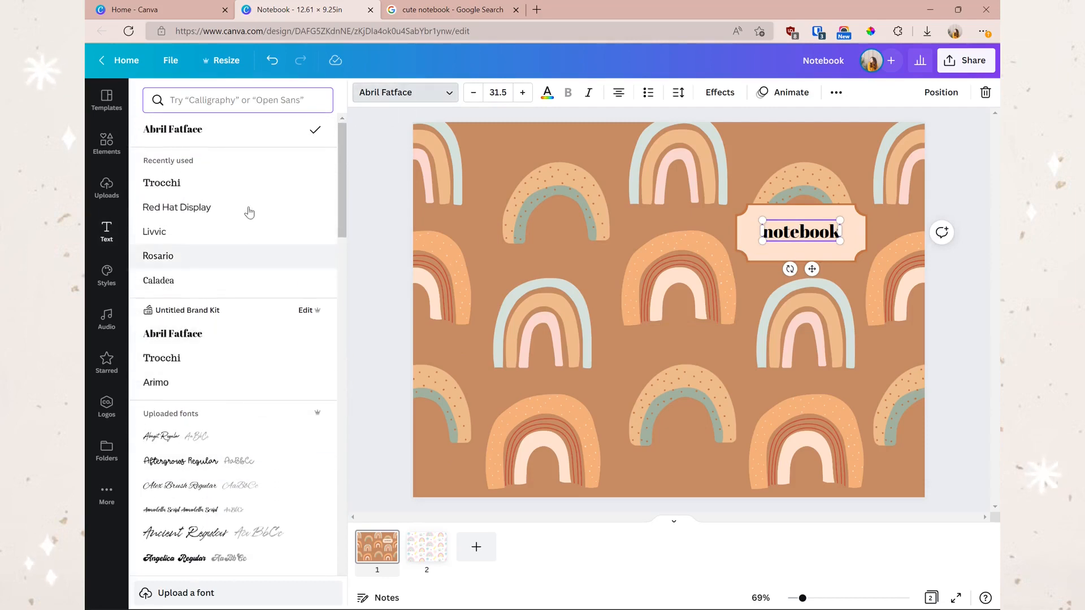
pyautogui.scroll(-8, 249, 249)
pyautogui.scroll(-10, 249, 193)
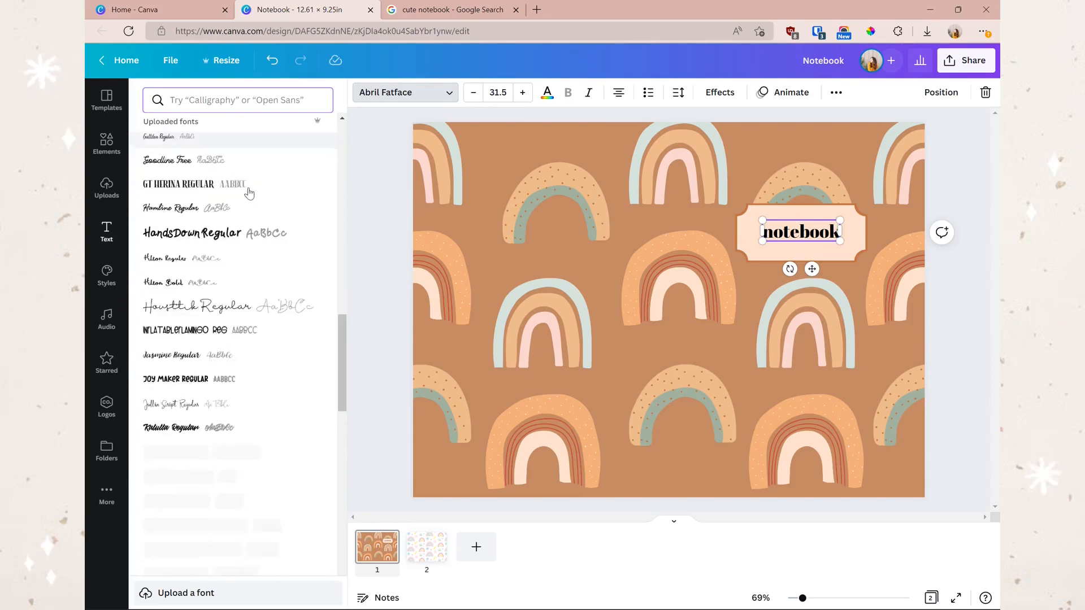
pyautogui.scroll(-10, 260, 290)
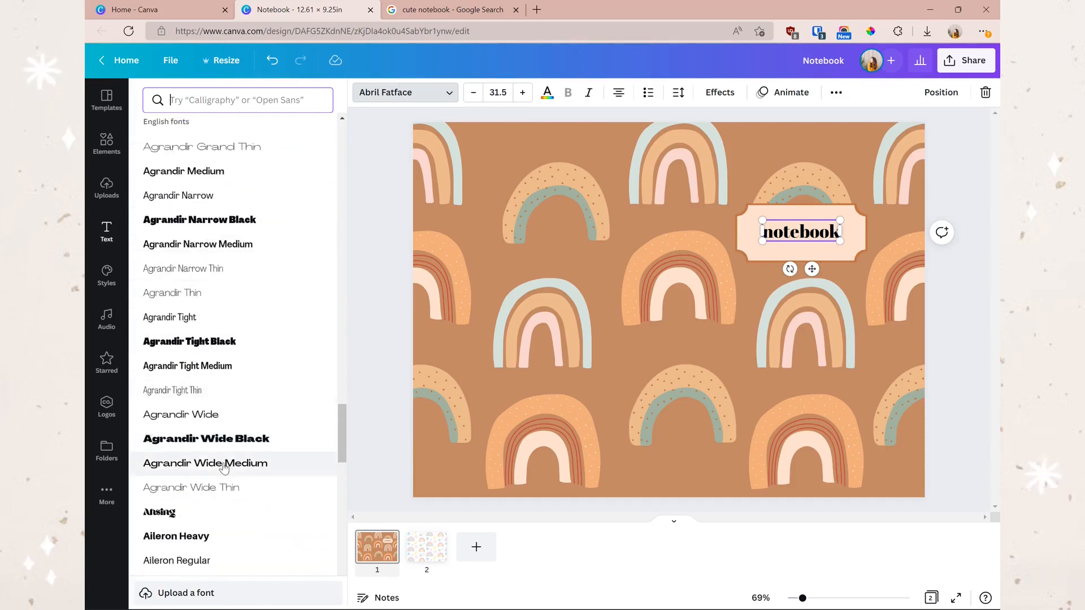
pyautogui.scroll(-2, 222, 467)
pyautogui.scroll(2, 265, 467)
pyautogui.moveTo(342, 429); pyautogui.dragTo(335, 104)
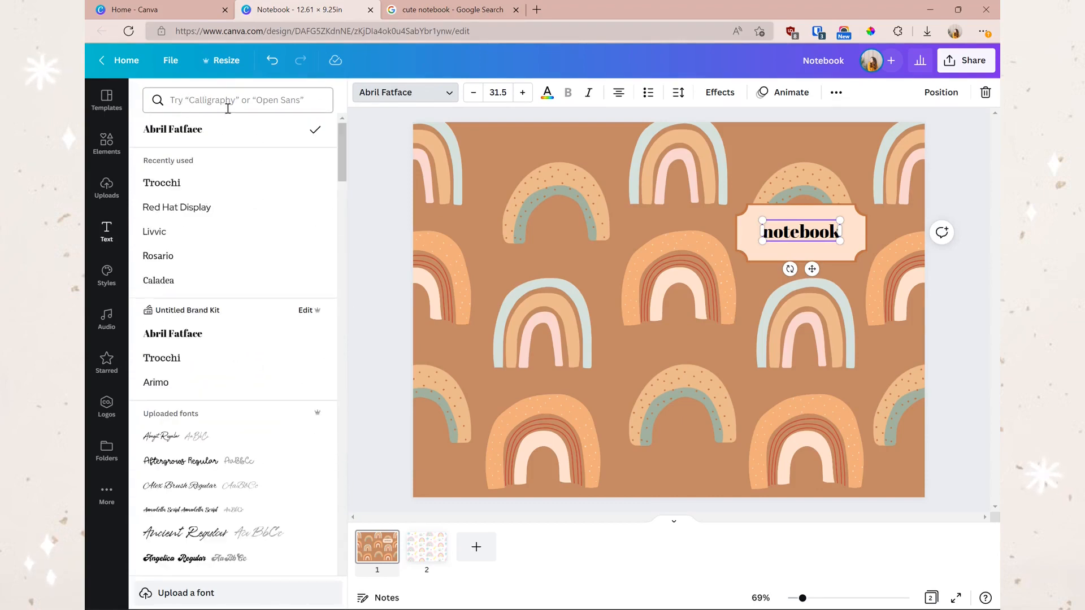
# Look through the font categories and try the Handwriting fonts Apricots, Hibernate and Amsterdam Two on the label text
pyautogui.click(188, 99)
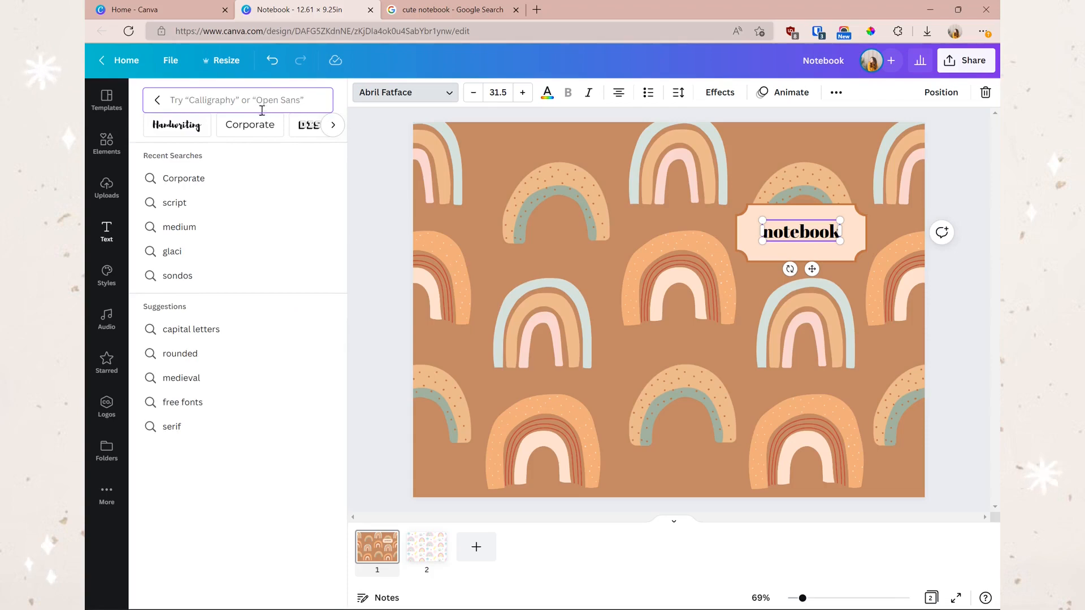
pyautogui.hscroll(5, 225, 137)
pyautogui.hscroll(10, 225, 138)
pyautogui.hscroll(5, 225, 137)
pyautogui.hscroll(5, 318, 140)
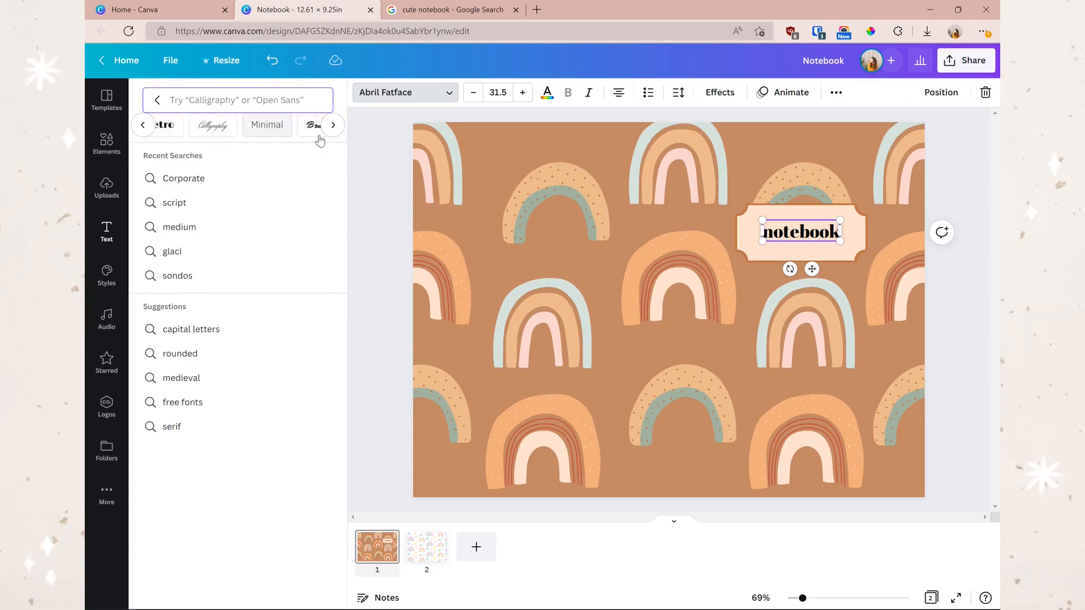
pyautogui.hscroll(-15, 319, 140)
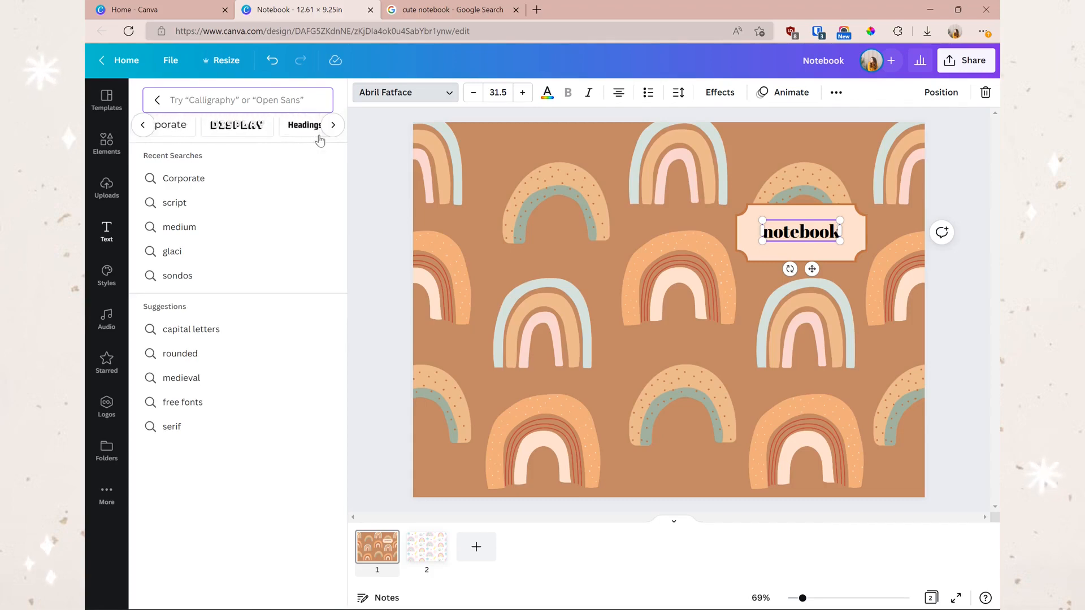
pyautogui.click(186, 134)
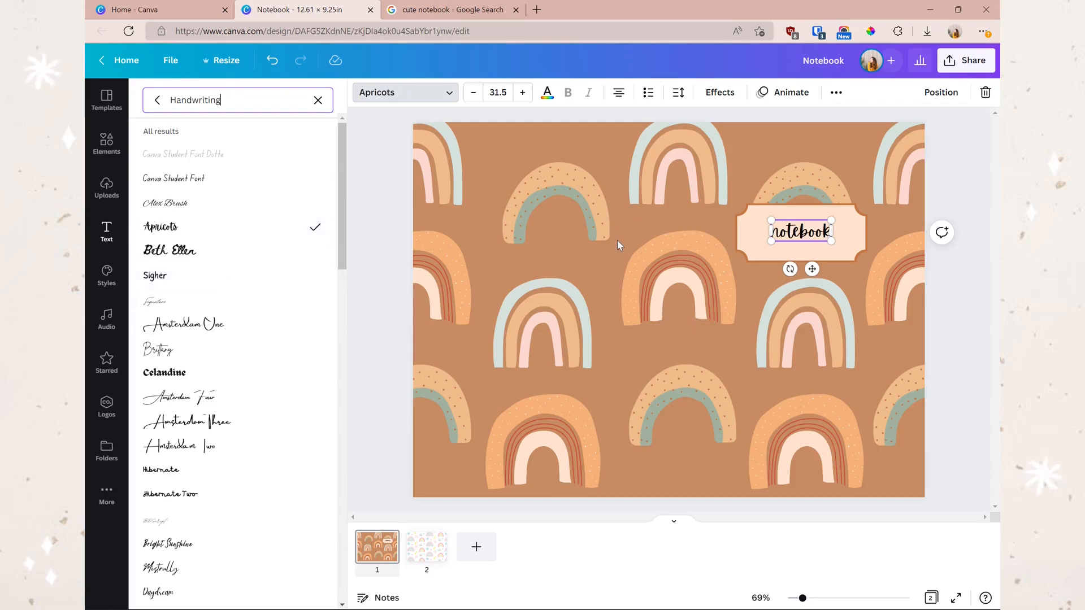
pyautogui.scroll(-3, 314, 346)
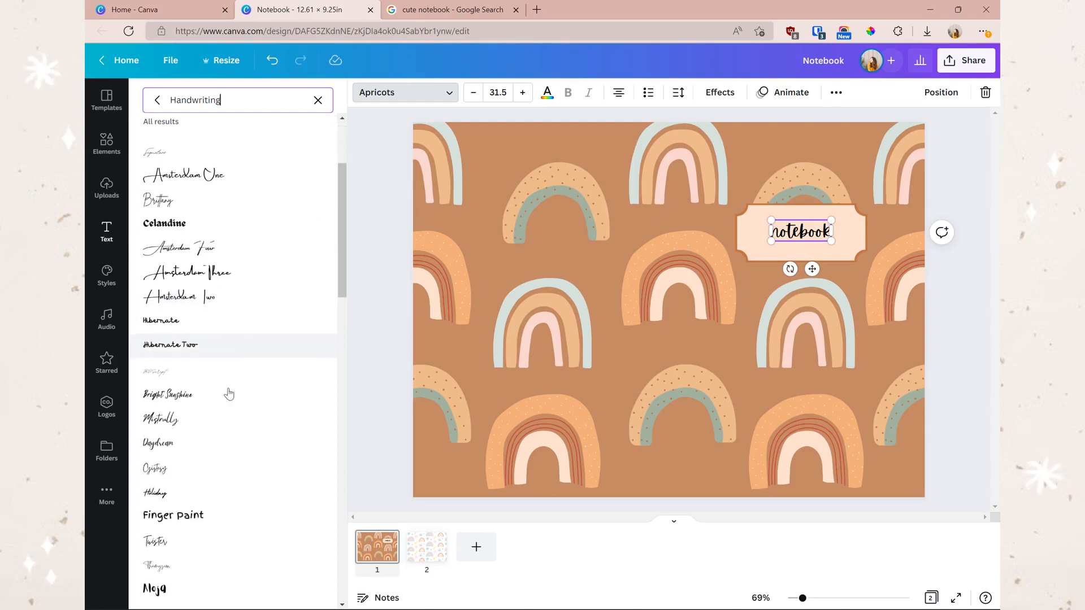
pyautogui.click(216, 320)
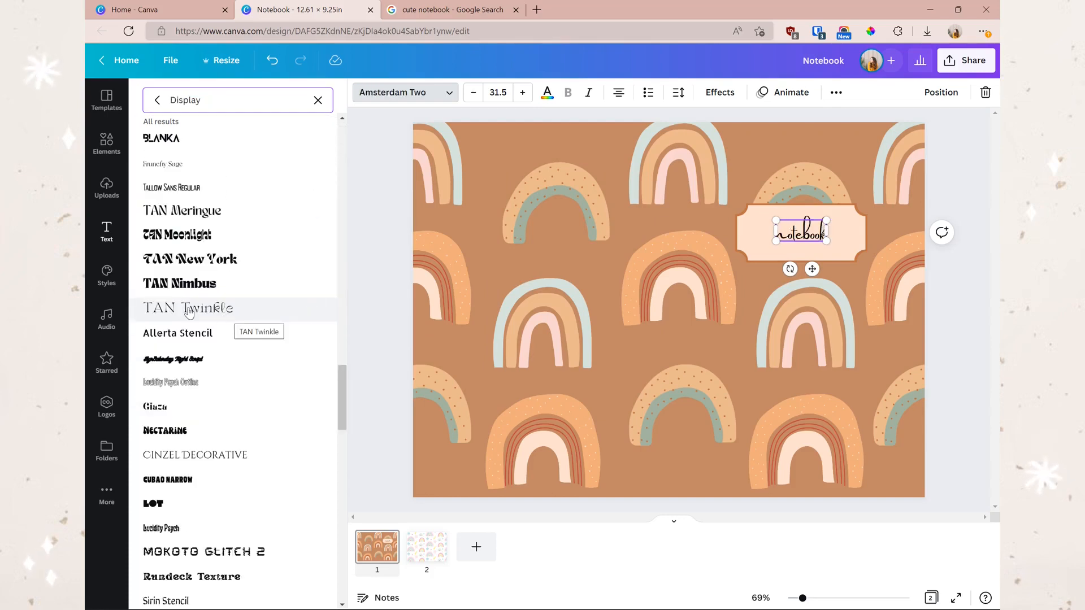
# Try the TAN Twinkle display font on the label text, undo it and apply Apricots instead
pyautogui.click(188, 311)
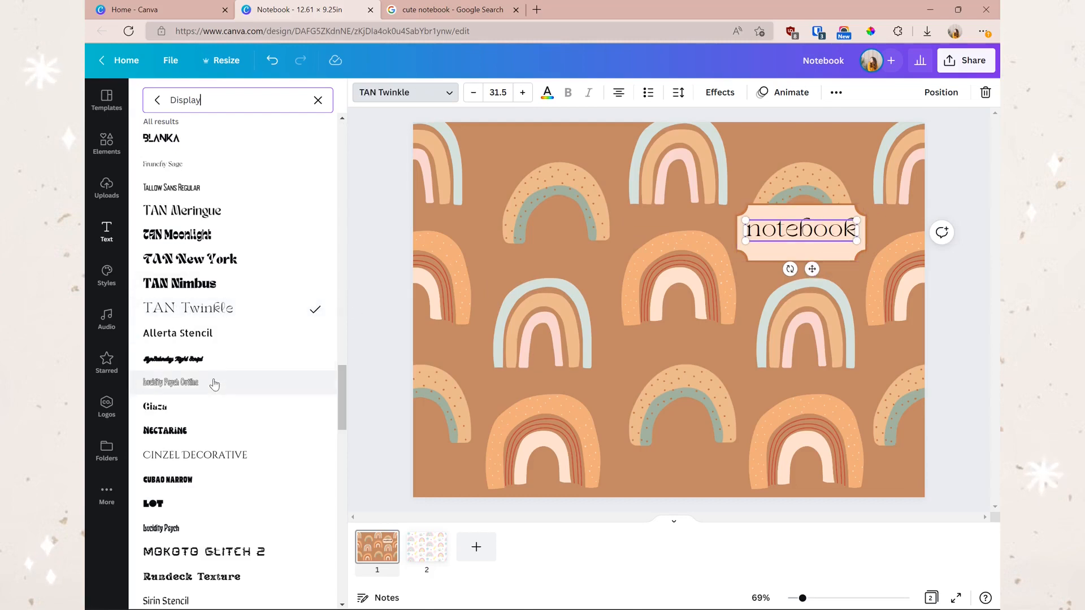
pyautogui.click(982, 356)
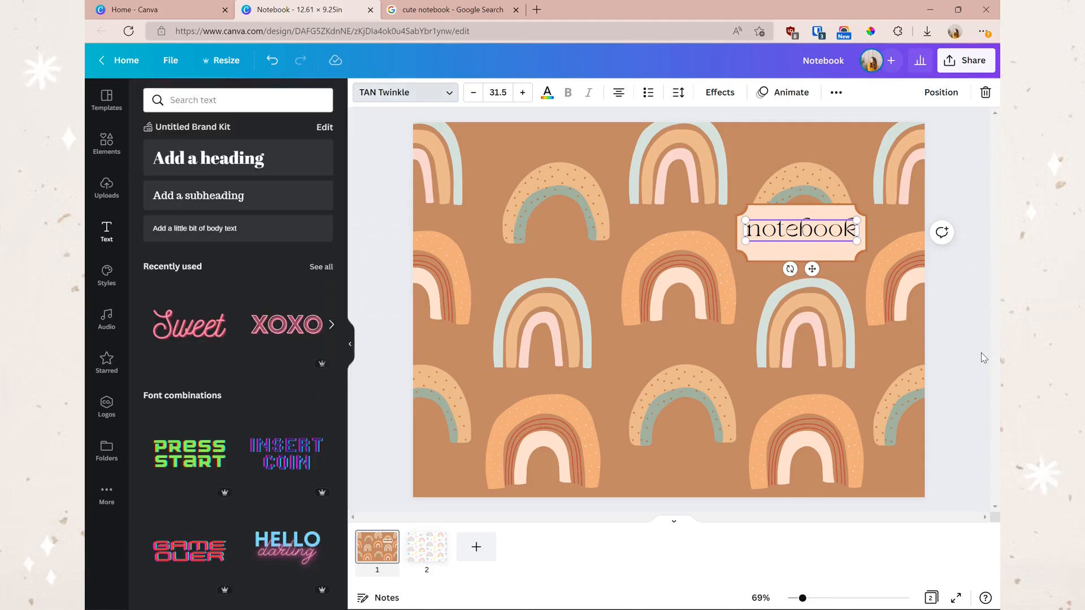
pyautogui.hotkey('ctrl', 'z')
pyautogui.write('apricots')
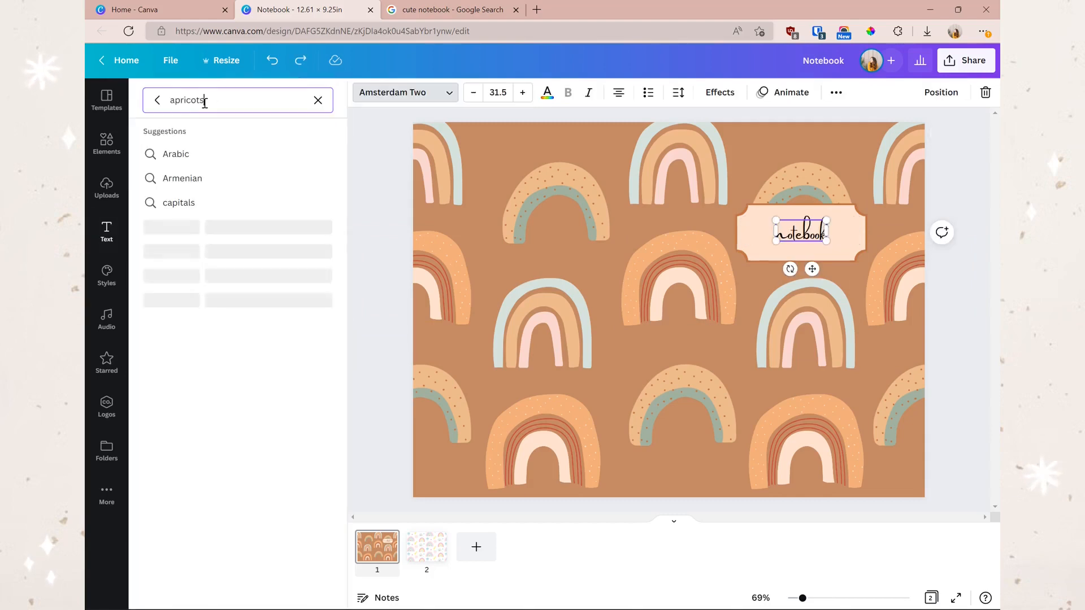
pyautogui.click(179, 155)
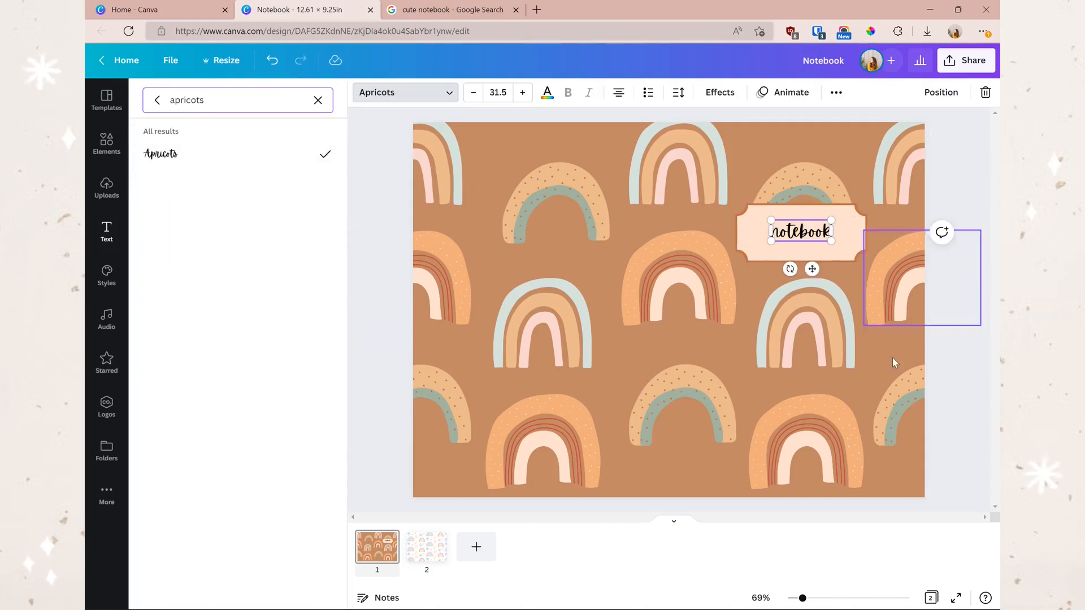
# Set the label text's font to TAN Twinkle and nudge the text slightly down on the label
pyautogui.click(157, 100)
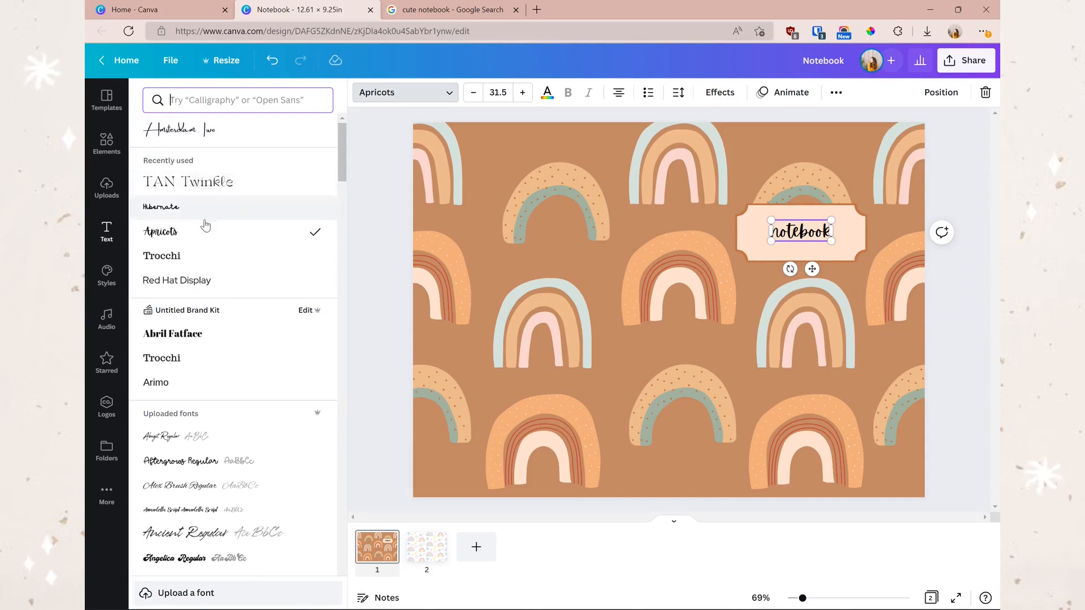
pyautogui.click(177, 182)
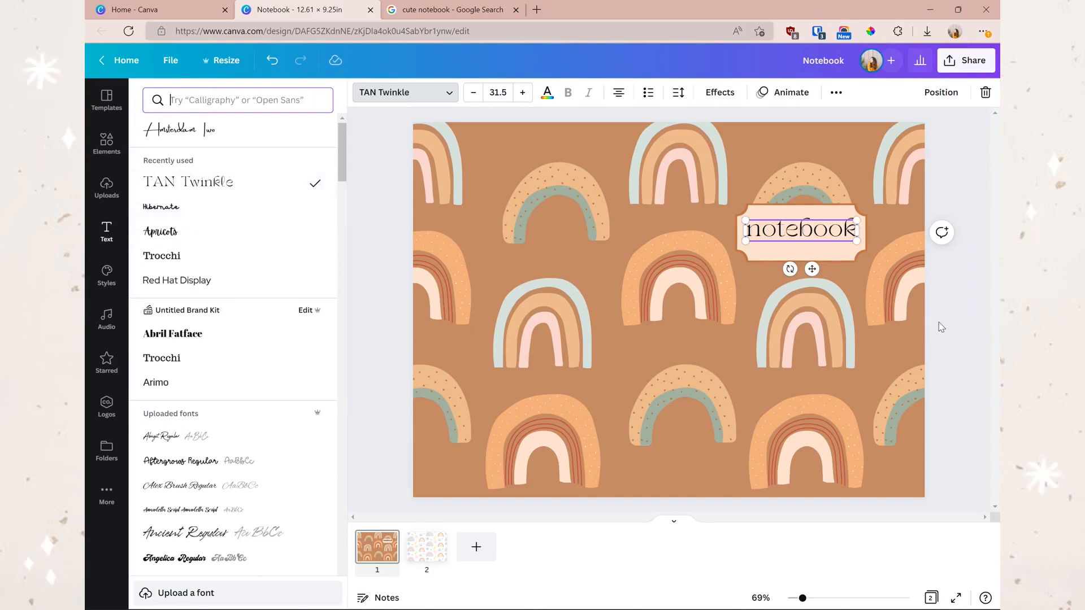
pyautogui.click(941, 327)
pyautogui.click(773, 226)
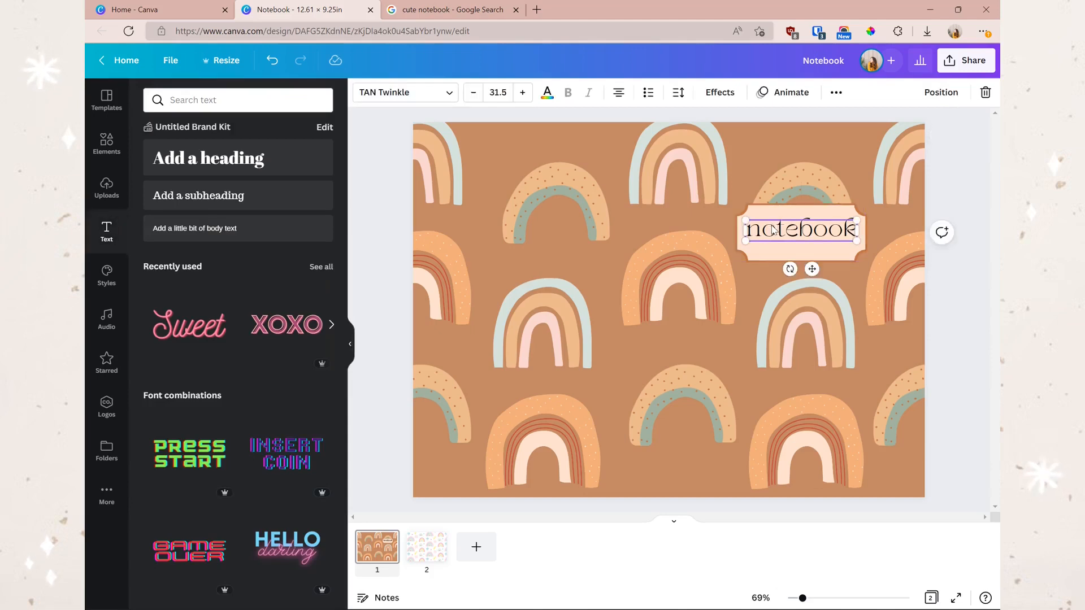
pyautogui.click(992, 304)
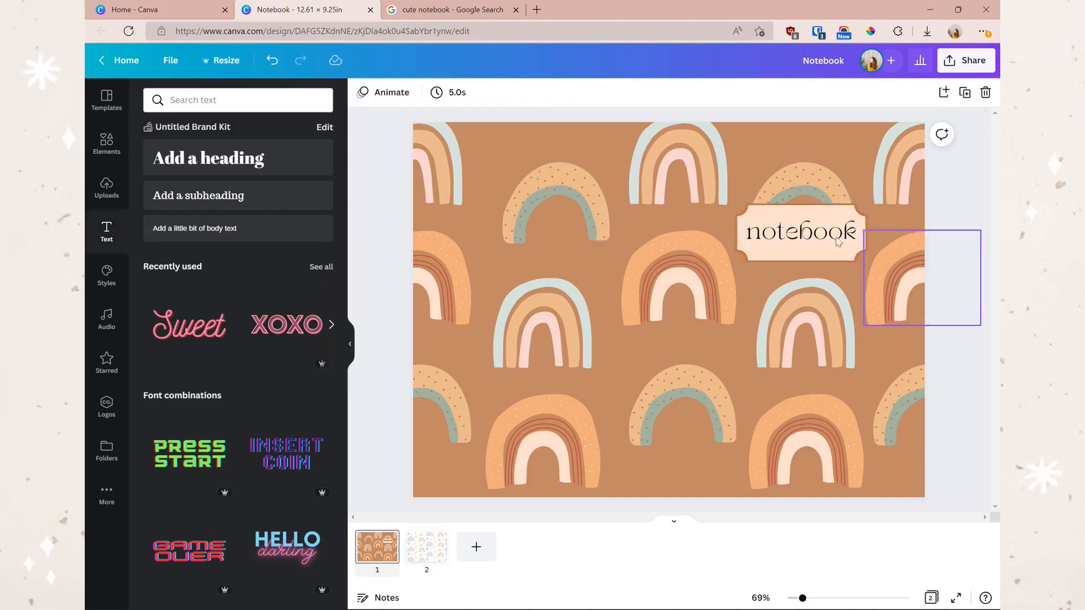
# Apply the Lift text effect to the "notebook" text on the label
pyautogui.click(804, 235)
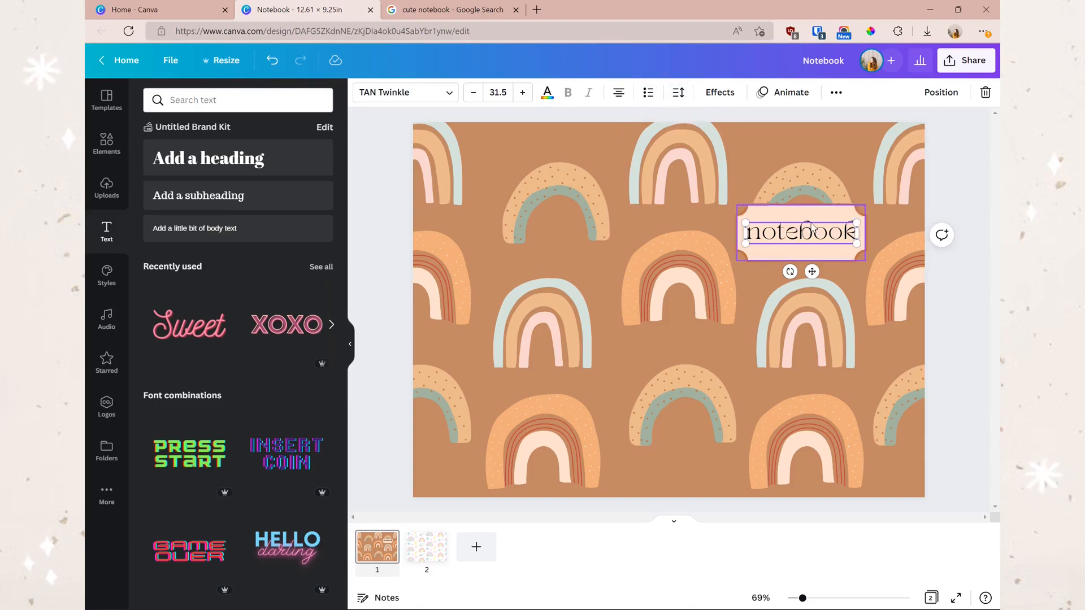
pyautogui.click(678, 156)
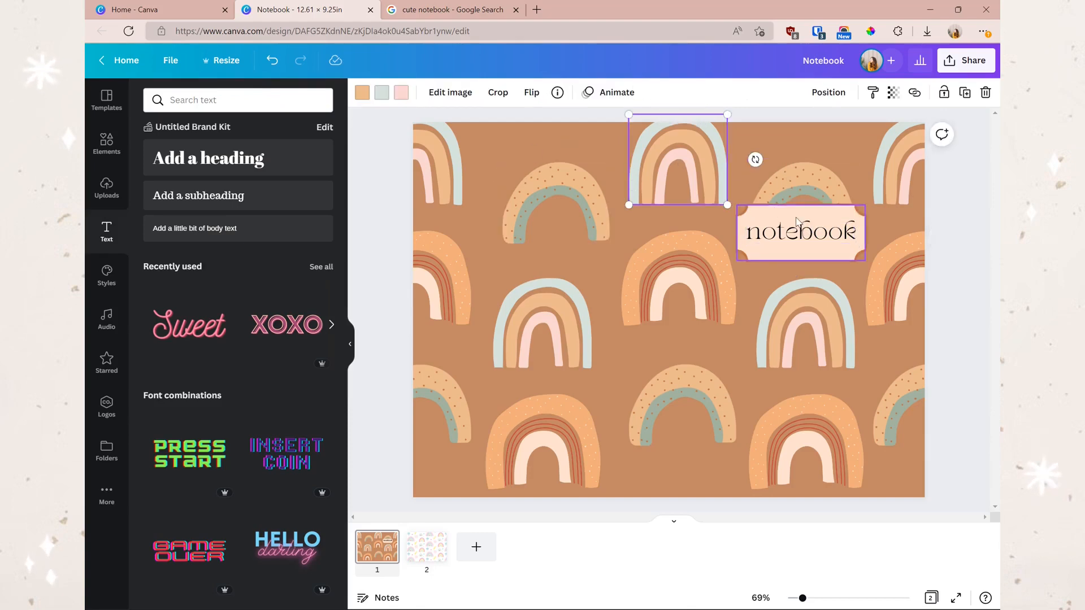
pyautogui.click(779, 226)
pyautogui.click(719, 93)
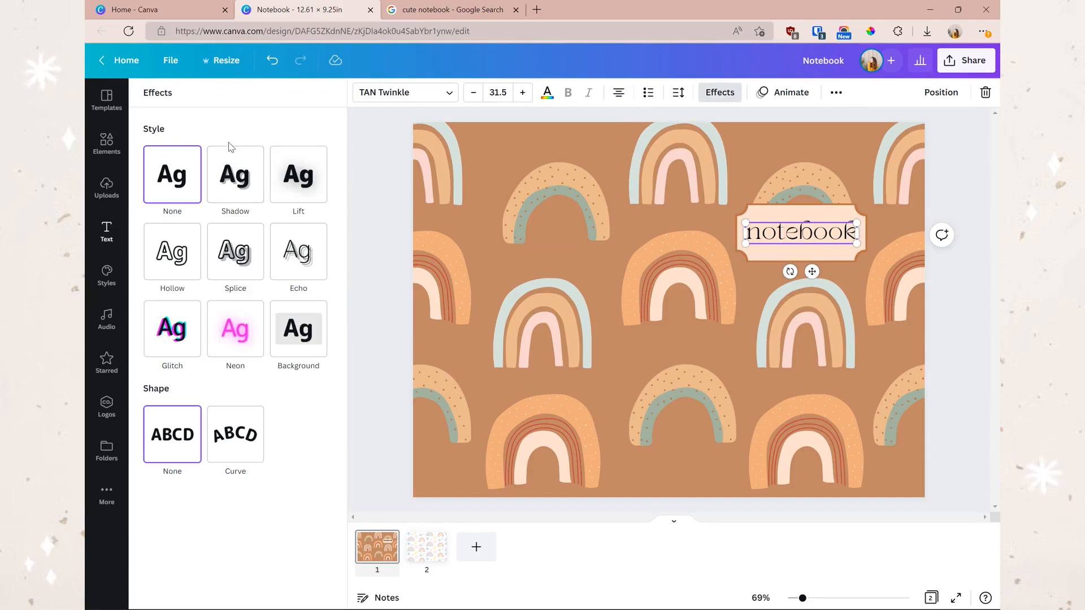
pyautogui.click(302, 172)
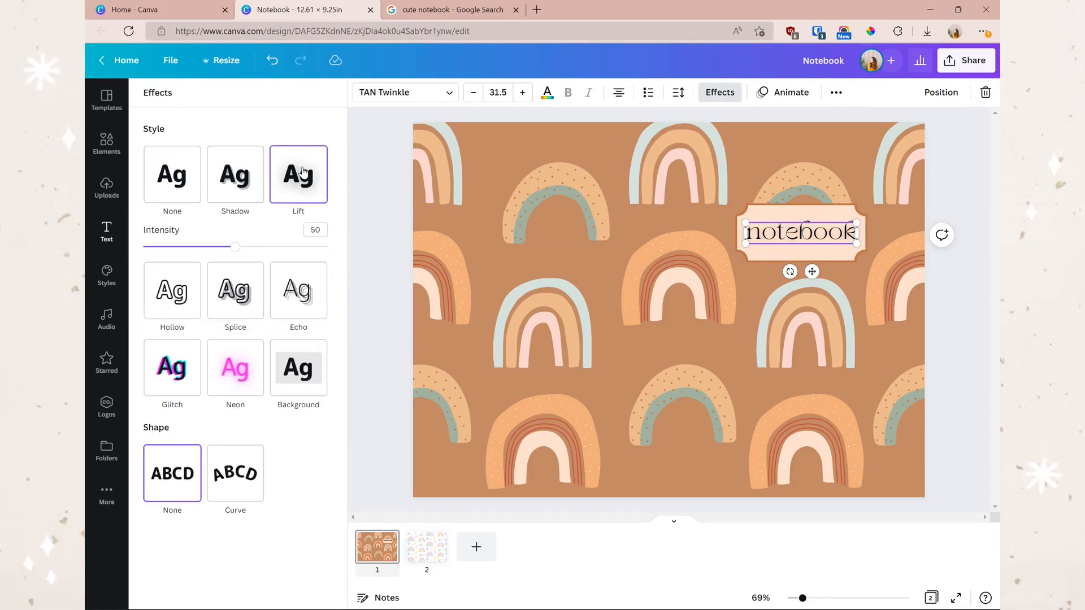
# Try the Shadow, Neon, Splice and Background effects on the "notebook" label text and reset the style to None
pyautogui.click(245, 185)
pyautogui.scroll(-1, 268, 295)
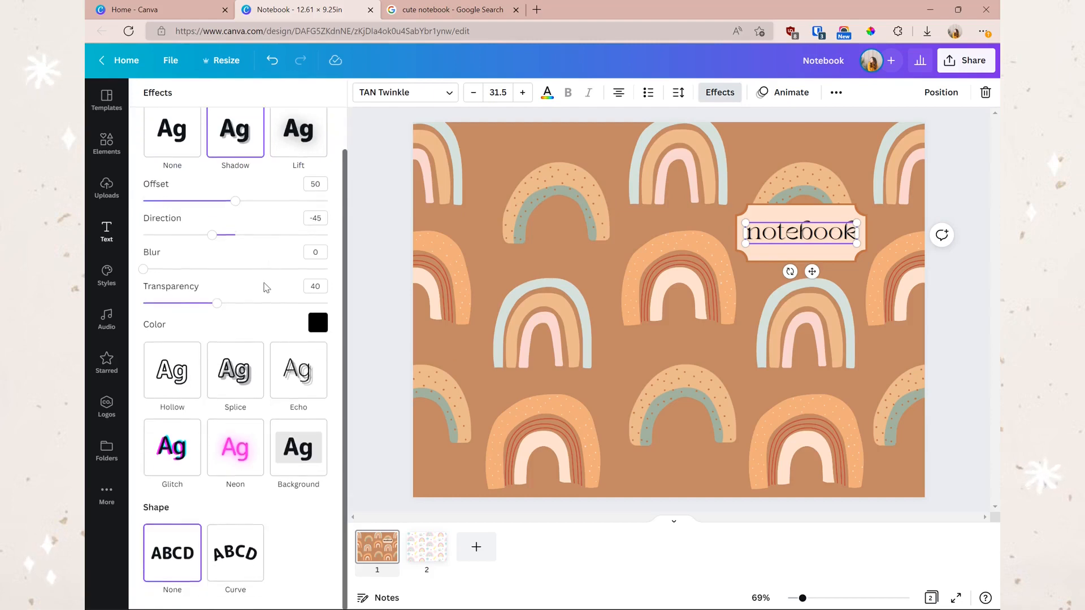
pyautogui.click(238, 449)
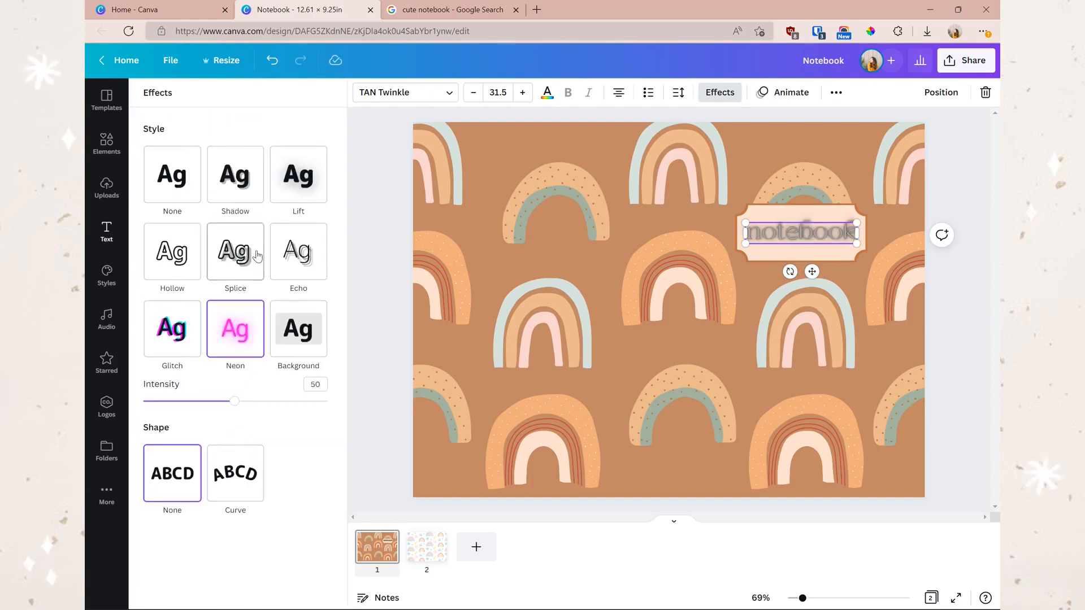
pyautogui.click(235, 251)
pyautogui.click(298, 459)
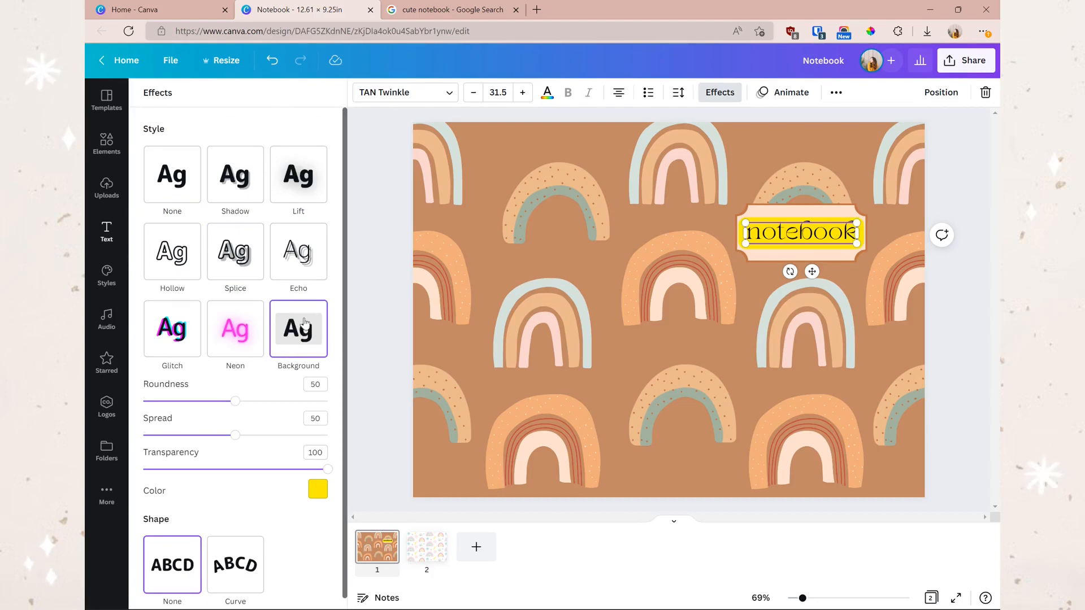
pyautogui.scroll(-1, 270, 318)
pyautogui.click(172, 163)
# Try curving the "notebook" text at a curve value of 100 and reset its shape to None
pyautogui.click(235, 434)
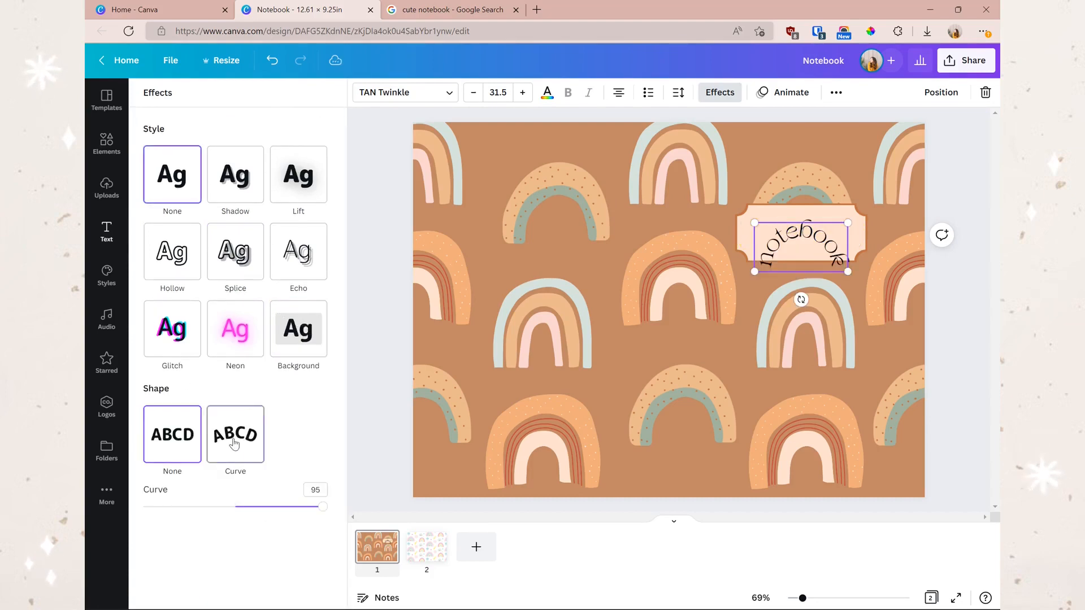
pyautogui.moveTo(326, 511)
pyautogui.mouseDown()
pyautogui.moveTo(247, 505)
pyautogui.moveTo(329, 506)
pyautogui.mouseUp()
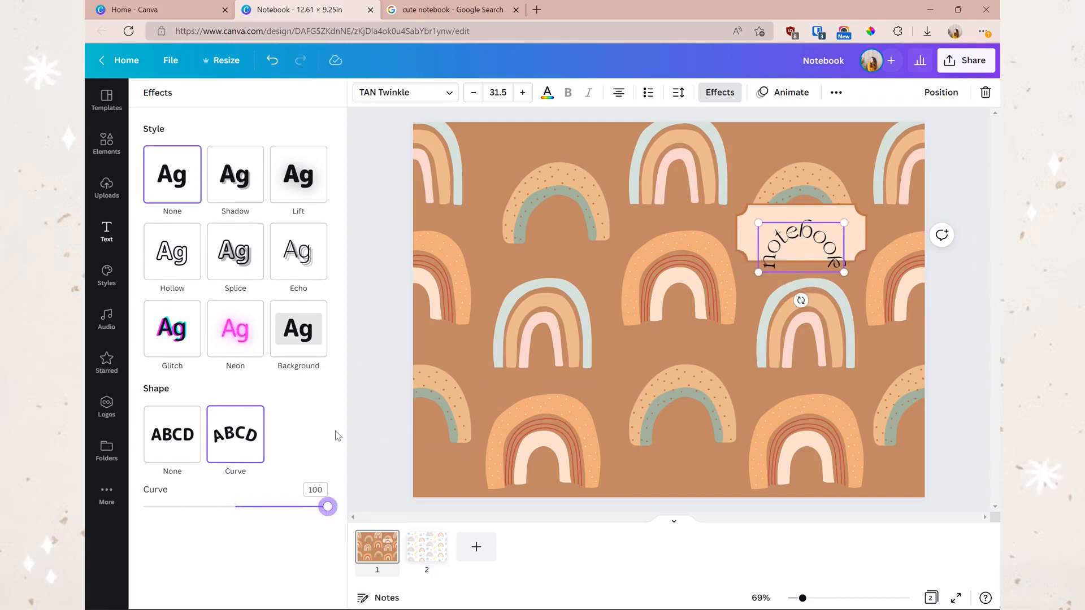
pyautogui.click(172, 434)
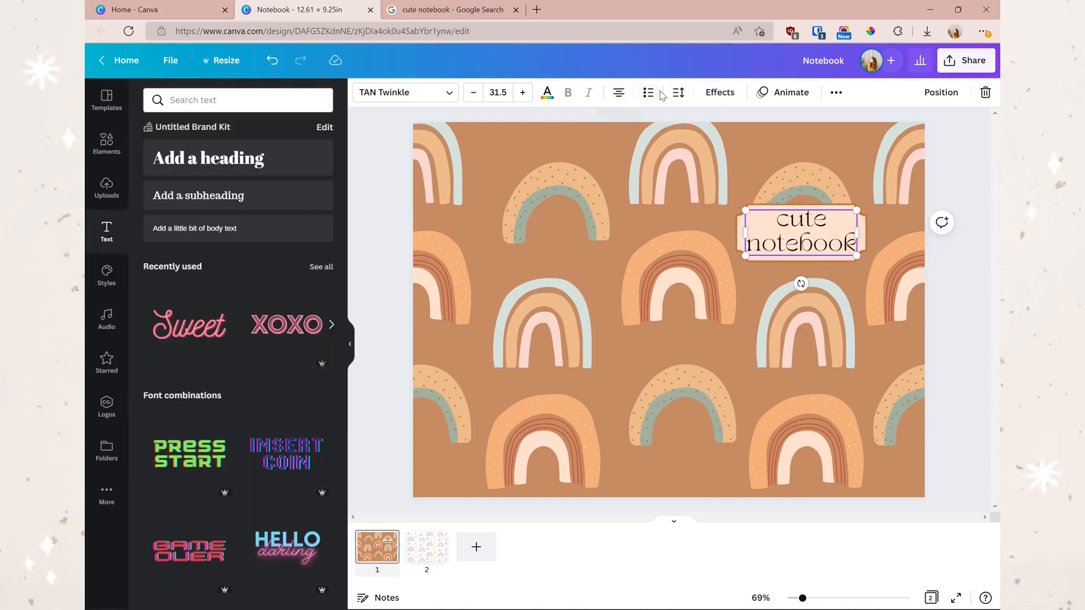
# Try a bulleted list on the two-line "cute notebook" label text and undo it
pyautogui.click(650, 93)
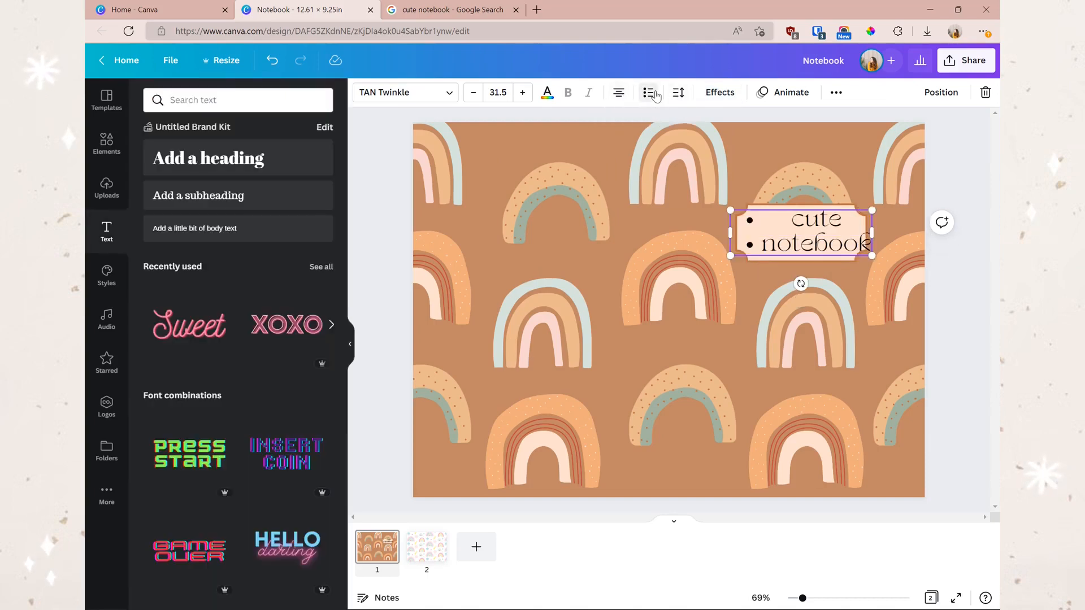
pyautogui.click(969, 320)
pyautogui.hotkey('ctrl', 'z')
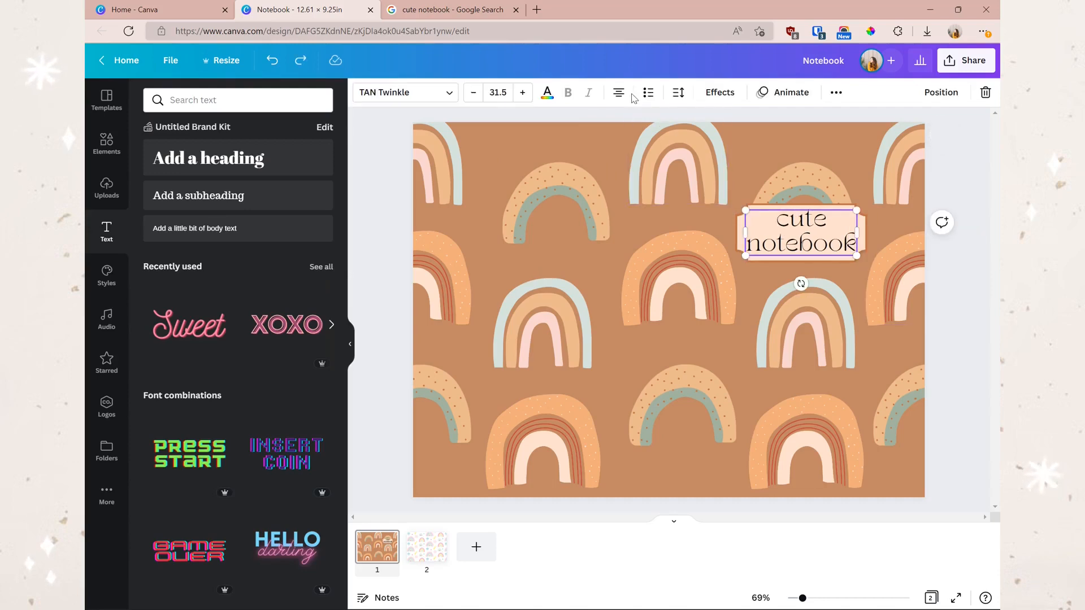
# Cycle the "cute notebook" text through the alignment options and back to centred
pyautogui.click(621, 93)
pyautogui.click(620, 92)
pyautogui.click(620, 93)
pyautogui.click(618, 94)
pyautogui.click(615, 105)
pyautogui.click(926, 242)
pyautogui.moveTo(814, 234); pyautogui.dragTo(867, 461)
pyautogui.click(979, 429)
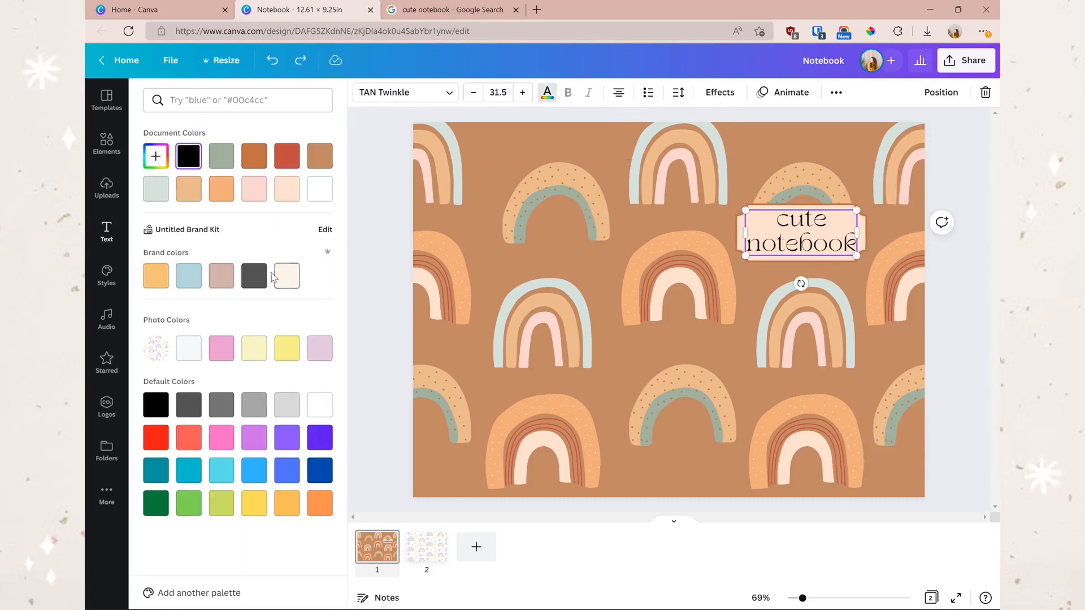
# Try the dark grey brand colour on the "cute notebook" text and look through its additional formatting options
pyautogui.click(254, 275)
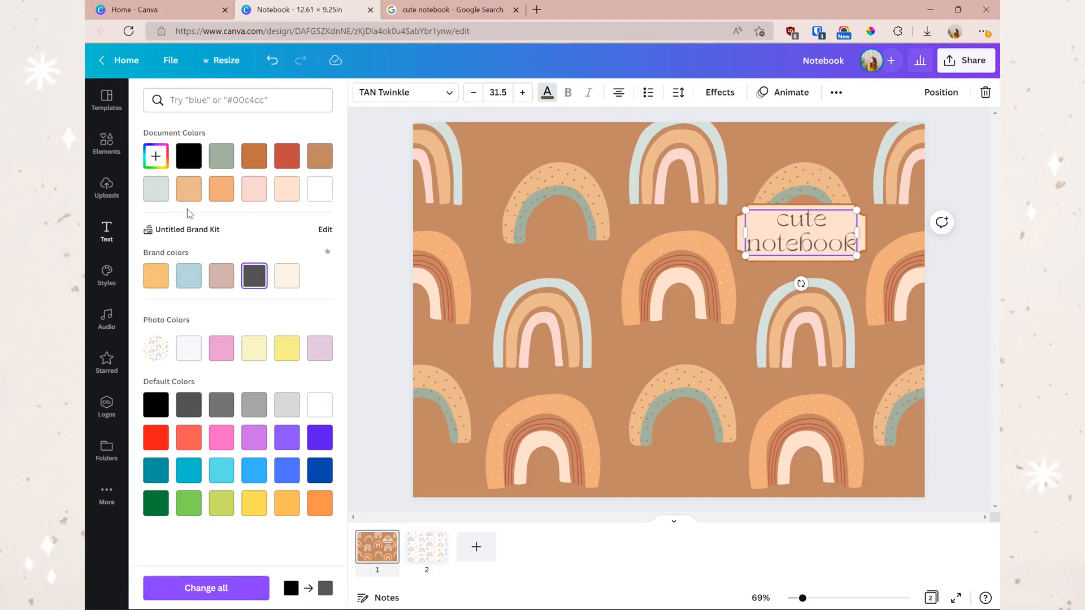
pyautogui.click(835, 92)
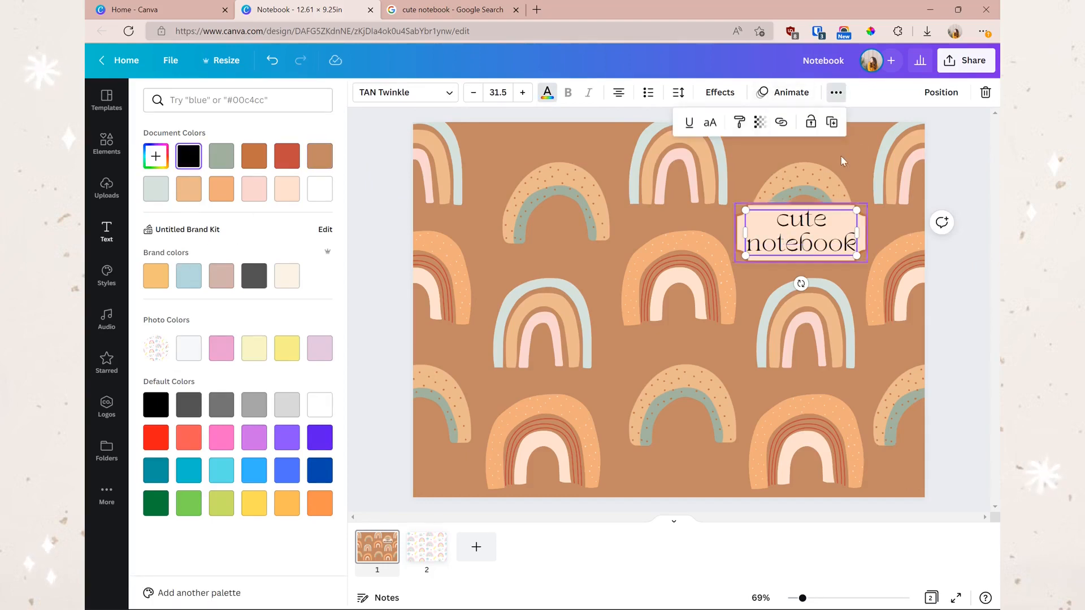
pyautogui.click(795, 162)
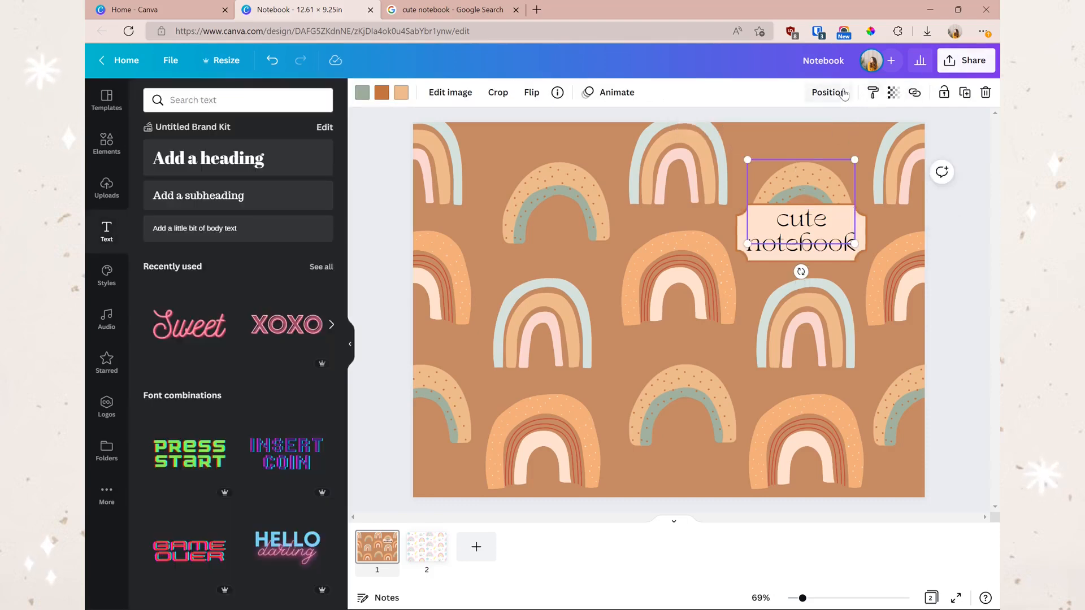
pyautogui.click(821, 252)
pyautogui.click(837, 92)
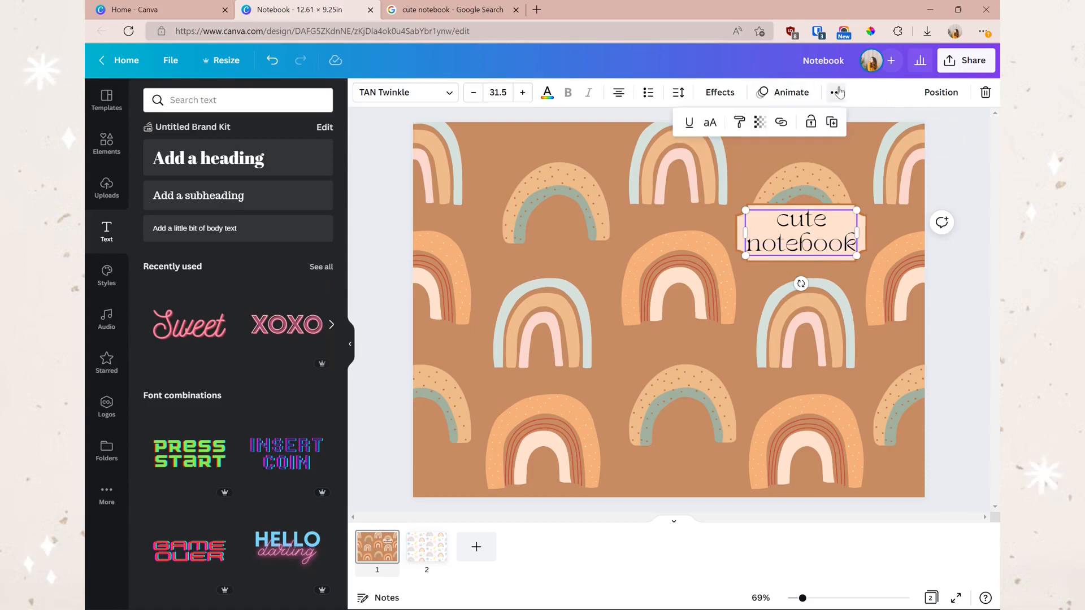
# Try the transparency, lock and duplicate options on the dotted rainbow behind the label
pyautogui.click(814, 189)
pyautogui.click(894, 93)
pyautogui.moveTo(868, 147); pyautogui.dragTo(942, 156)
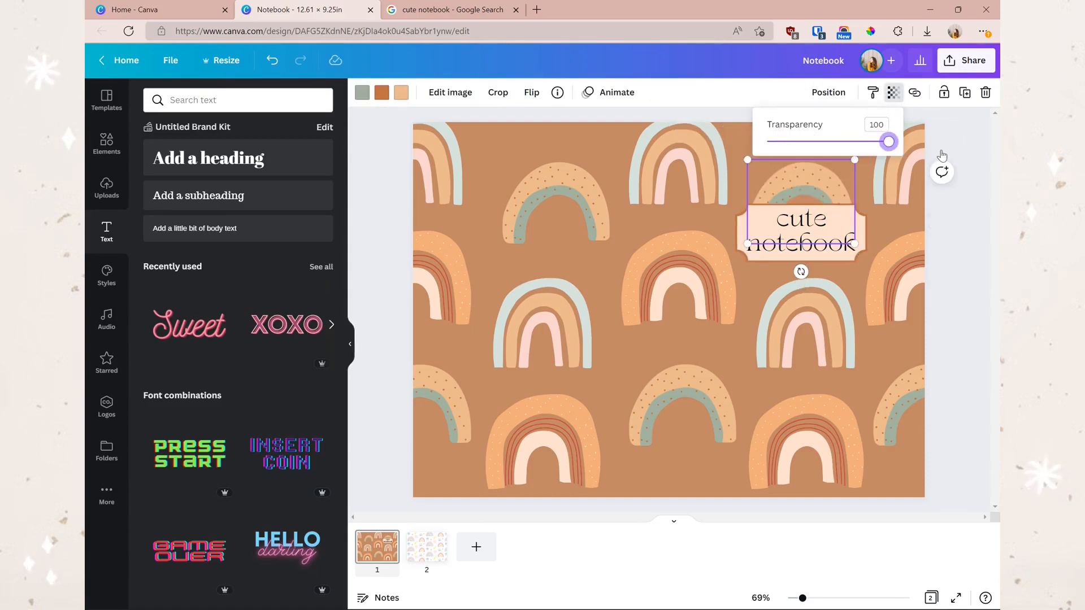
pyautogui.click(944, 92)
pyautogui.click(964, 93)
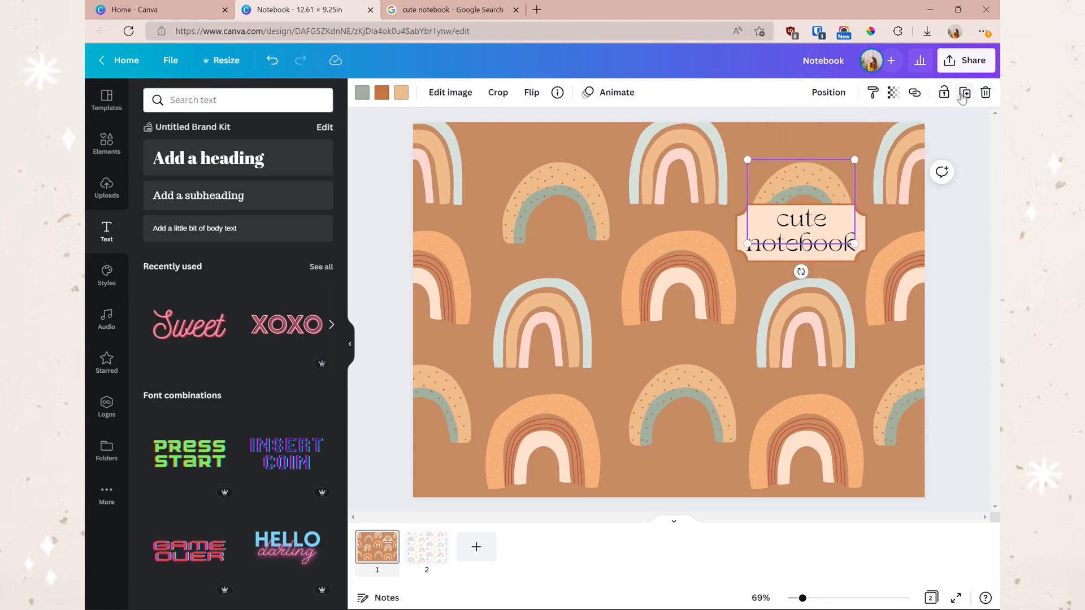
pyautogui.click(964, 96)
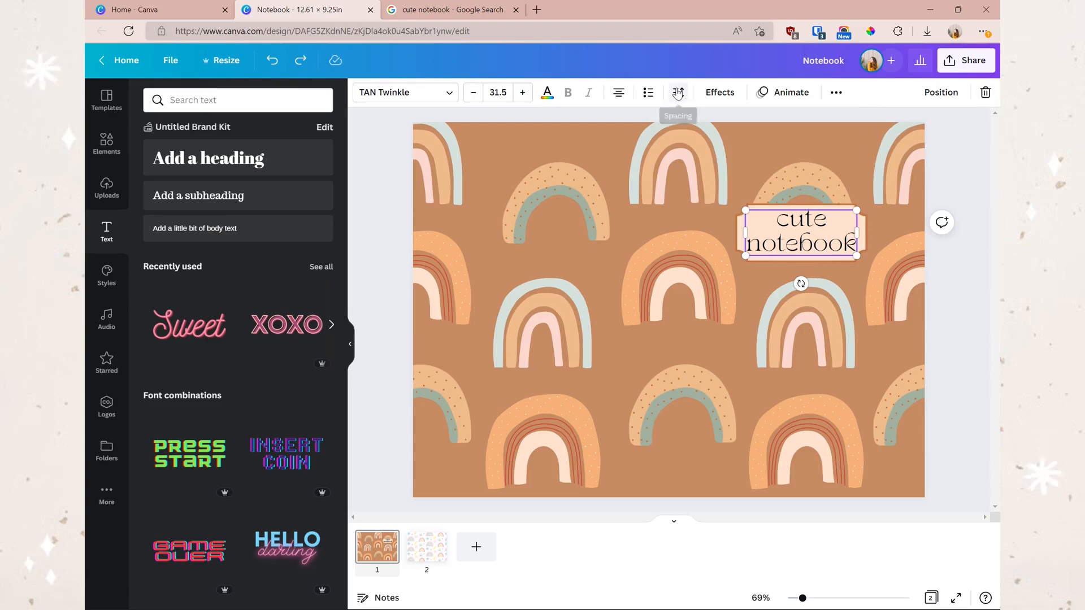
# Try different spacing on the "cute notebook" text and return letter spacing to 0 and line spacing to 1.4
pyautogui.click(678, 93)
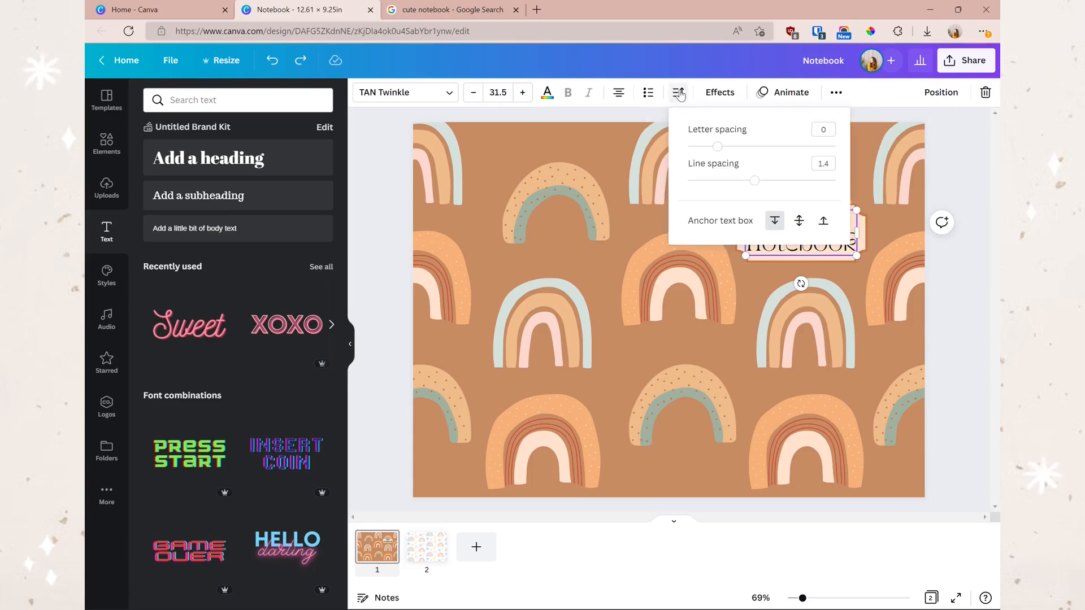
pyautogui.moveTo(719, 147)
pyautogui.mouseDown()
pyautogui.moveTo(777, 146)
pyautogui.moveTo(717, 147)
pyautogui.mouseUp()
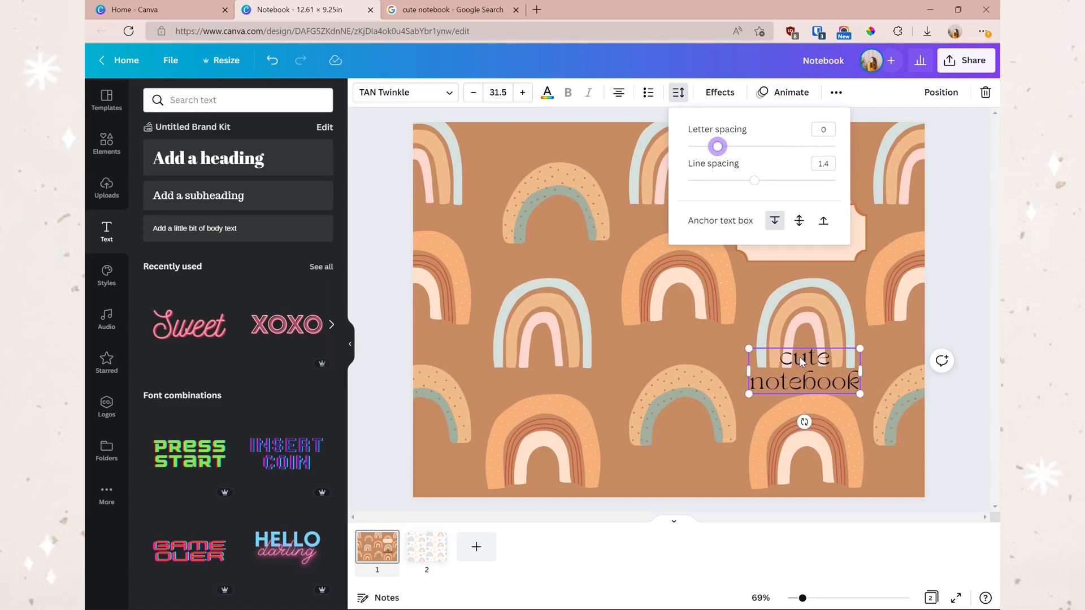
pyautogui.moveTo(757, 185)
pyautogui.mouseDown()
pyautogui.moveTo(833, 178)
pyautogui.moveTo(648, 182)
pyautogui.moveTo(765, 178)
pyautogui.moveTo(755, 184)
pyautogui.mouseUp()
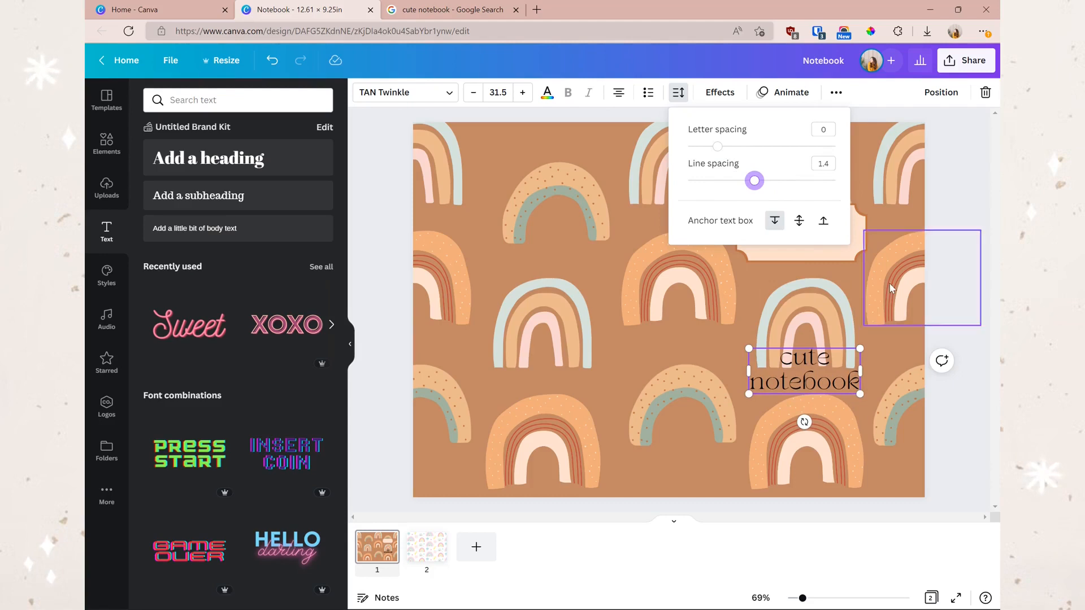
# Move the text back onto the label and restore it to "notebook" in the Apricots font
pyautogui.moveTo(837, 381); pyautogui.dragTo(835, 243)
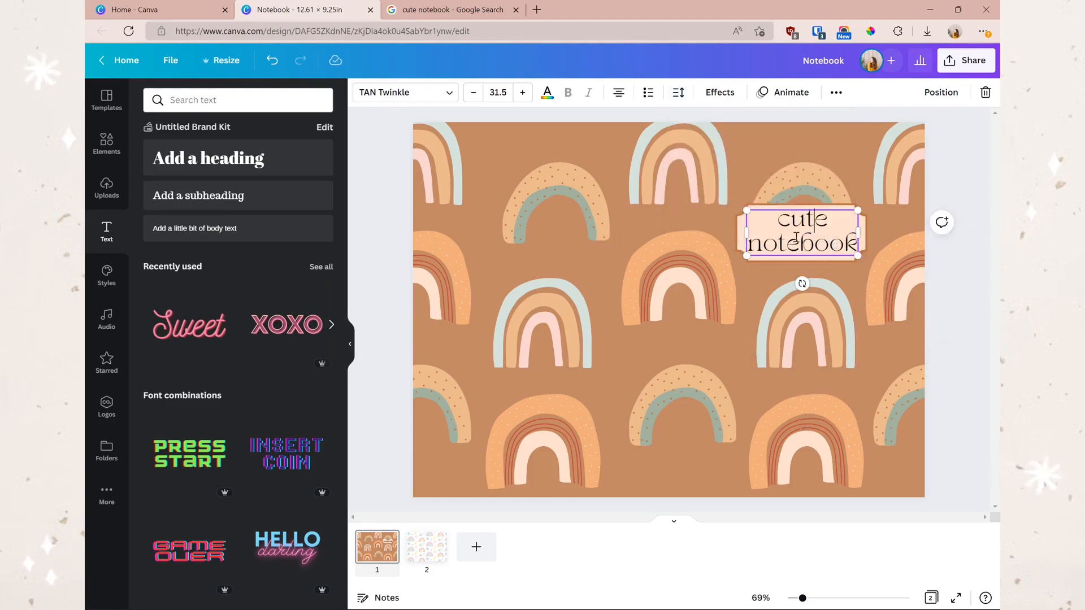
pyautogui.press('Delete')
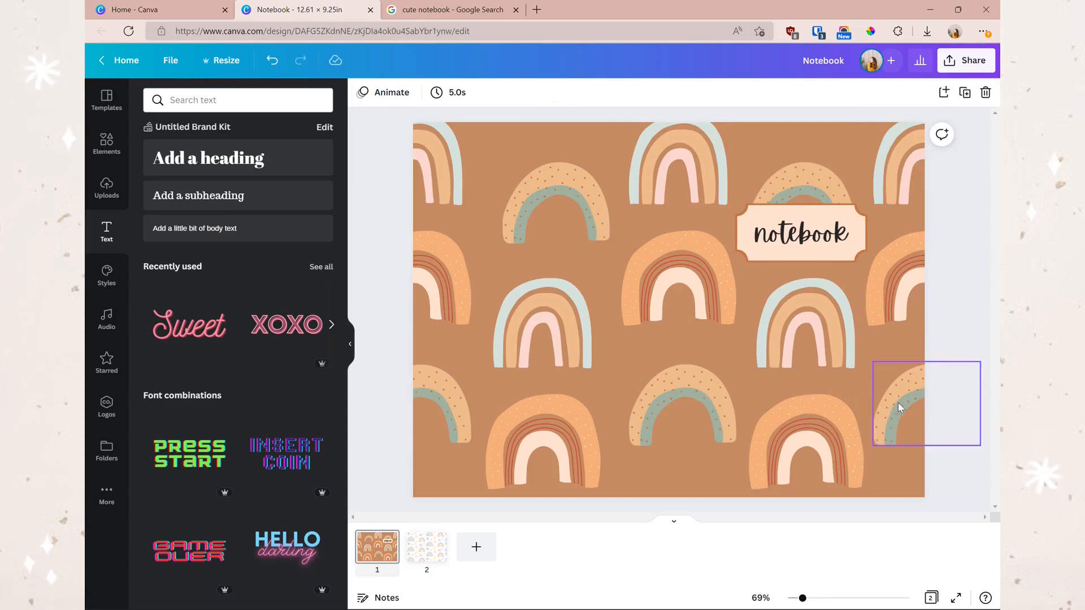
# Compare the finished cover with the reference notebook image and look at the second cover page
pyautogui.click(474, 11)
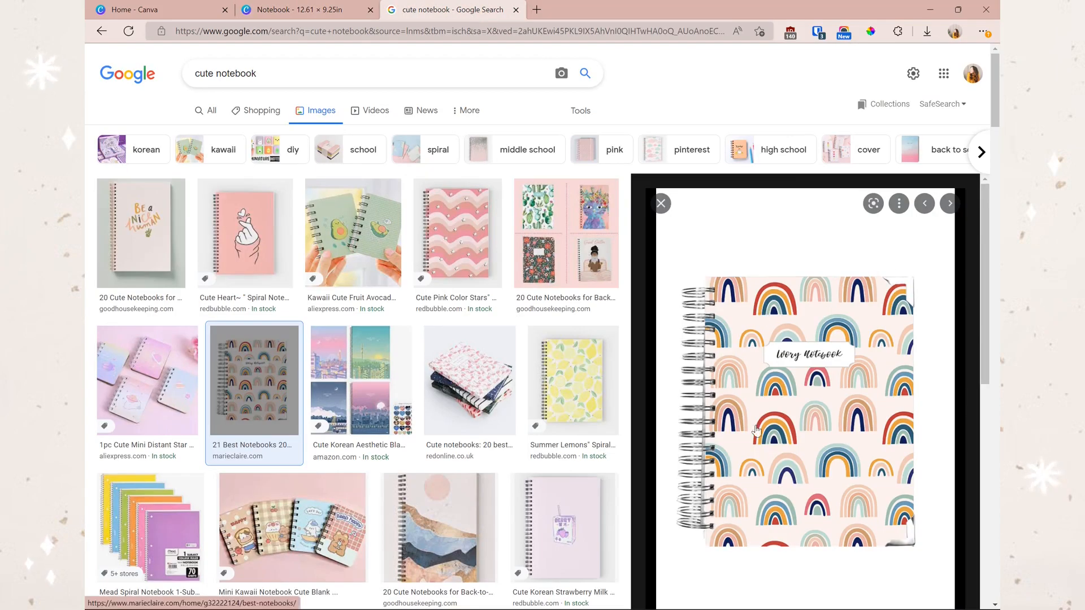
pyautogui.click(305, 12)
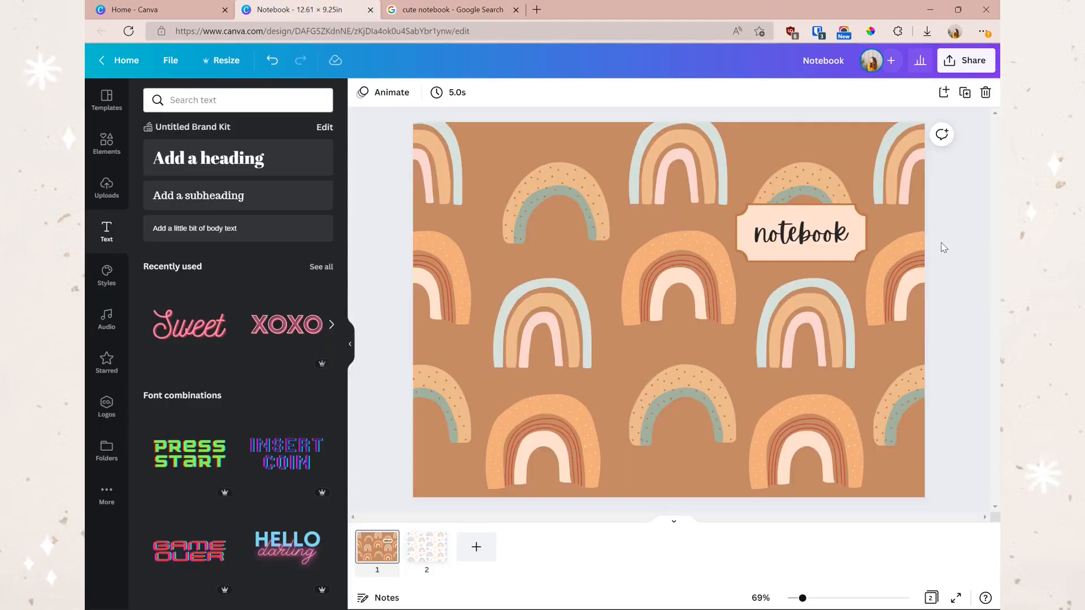
pyautogui.scroll(-5, 928, 253)
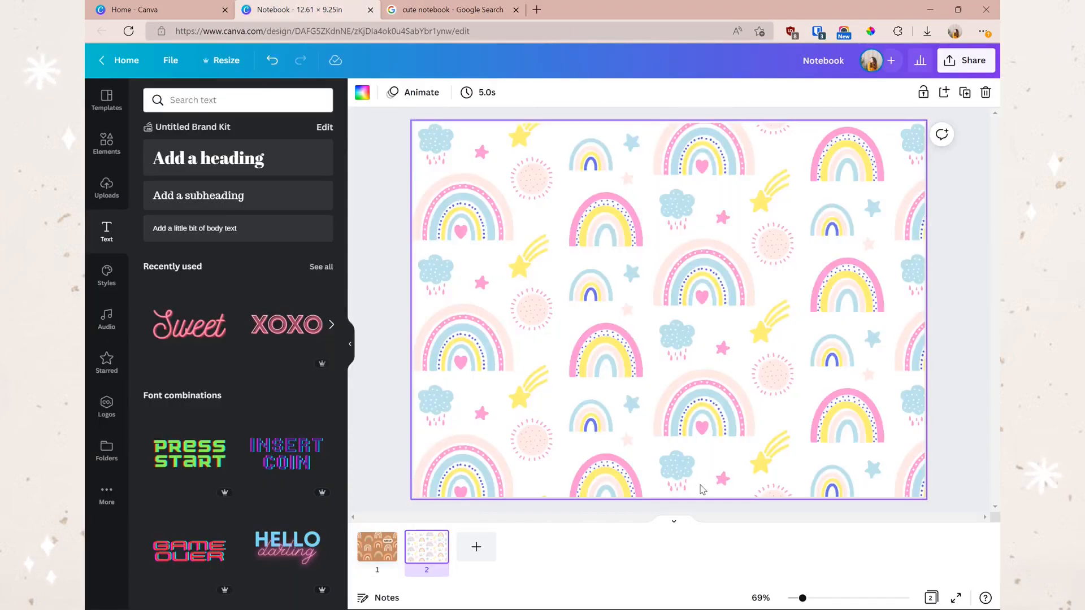
# Copy the label, its text and the surrounding selection from the first cover onto the second cover page
pyautogui.click(379, 553)
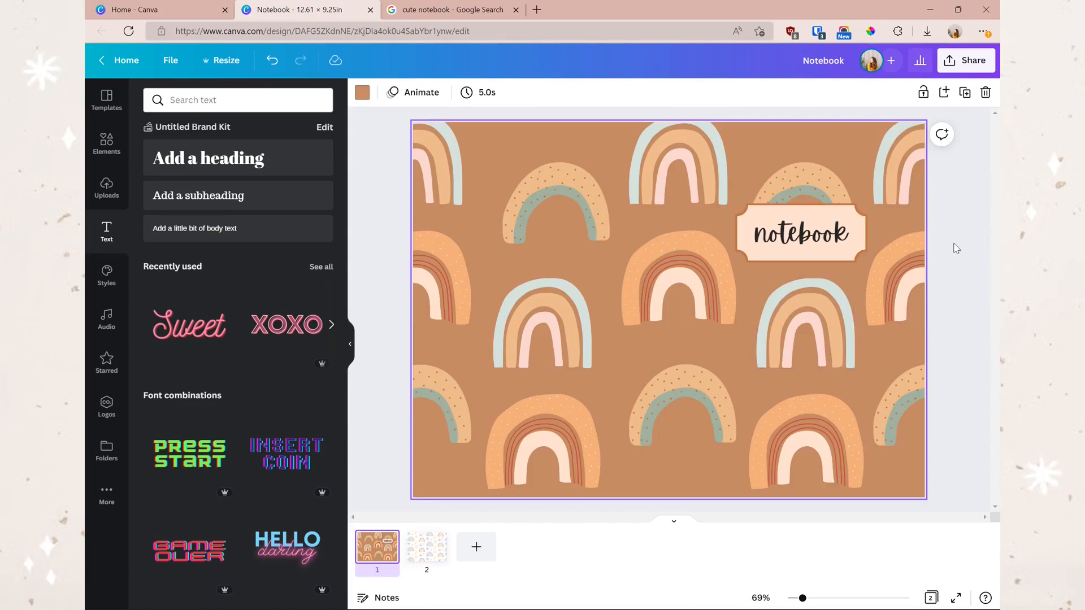
pyautogui.moveTo(939, 283); pyautogui.dragTo(721, 208)
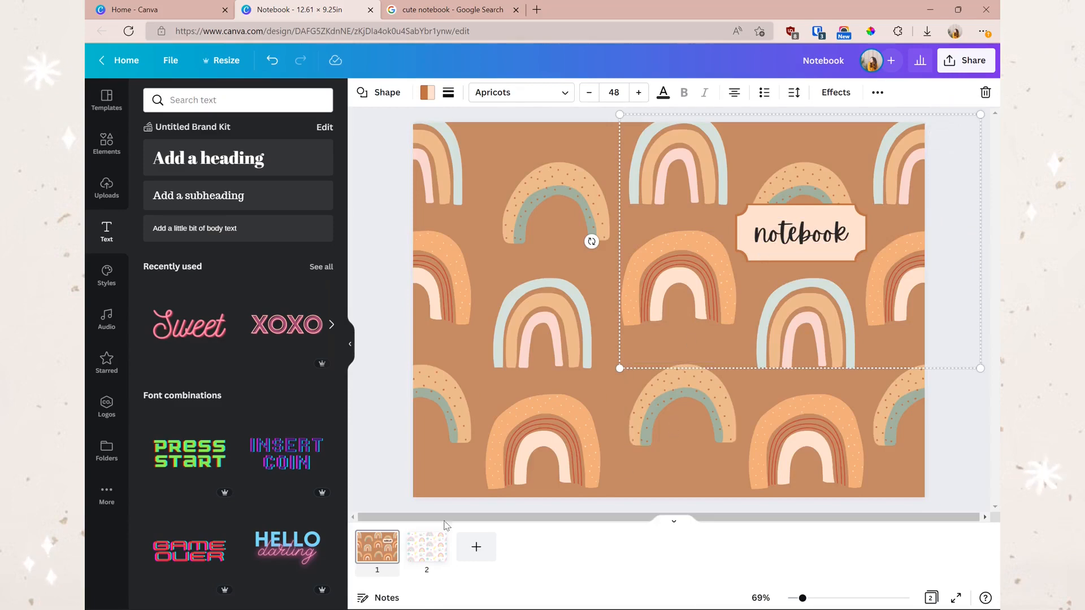
pyautogui.click(432, 559)
pyautogui.hotkey('ctrl', 'v')
pyautogui.click(956, 416)
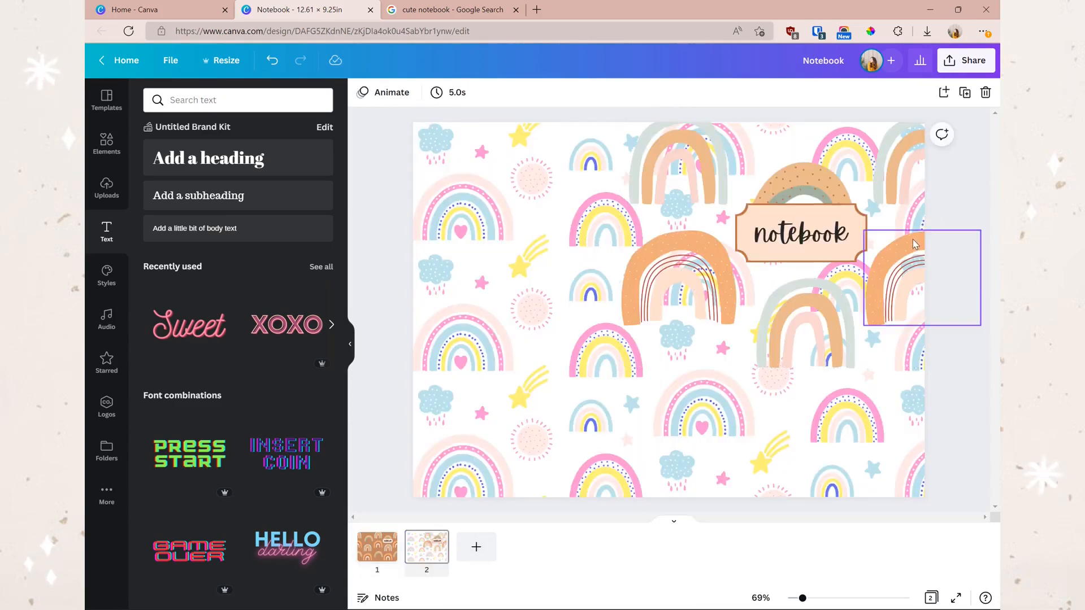
# Delete the pasted brown-toned rainbows from the second cover, leaving only the label and its "notebook" text
pyautogui.click(913, 239)
pyautogui.press('Delete')
pyautogui.click(802, 175)
pyautogui.press('Delete')
pyautogui.click(805, 322)
pyautogui.press('Delete')
pyautogui.click(701, 273)
pyautogui.press('Delete')
pyautogui.click(695, 170)
pyautogui.press('Delete')
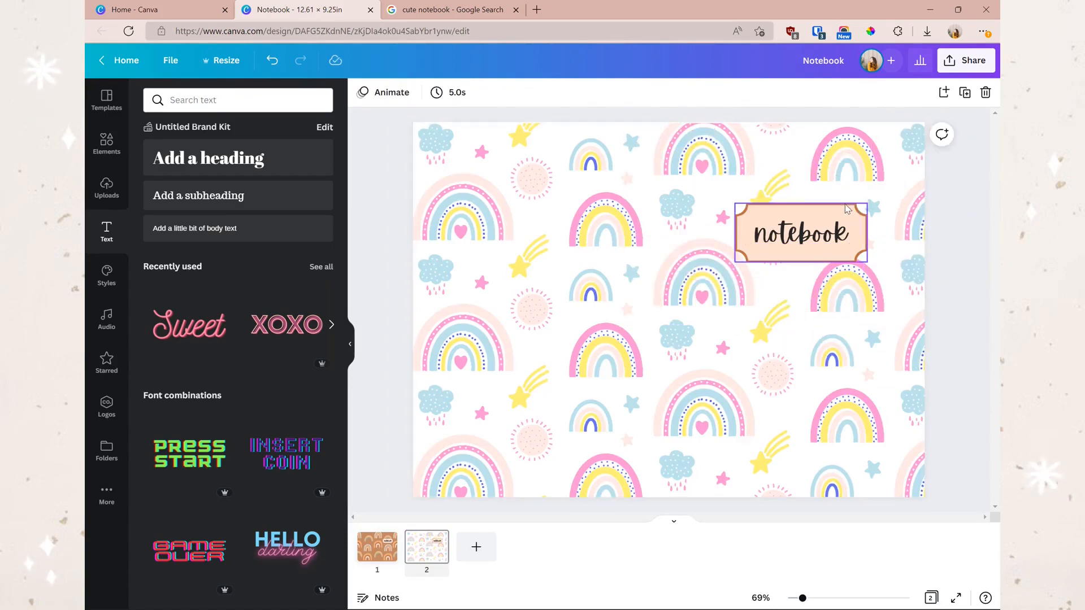
# Recolour the second cover's label border with the pink sampled from a rainbow in the pattern
pyautogui.click(847, 211)
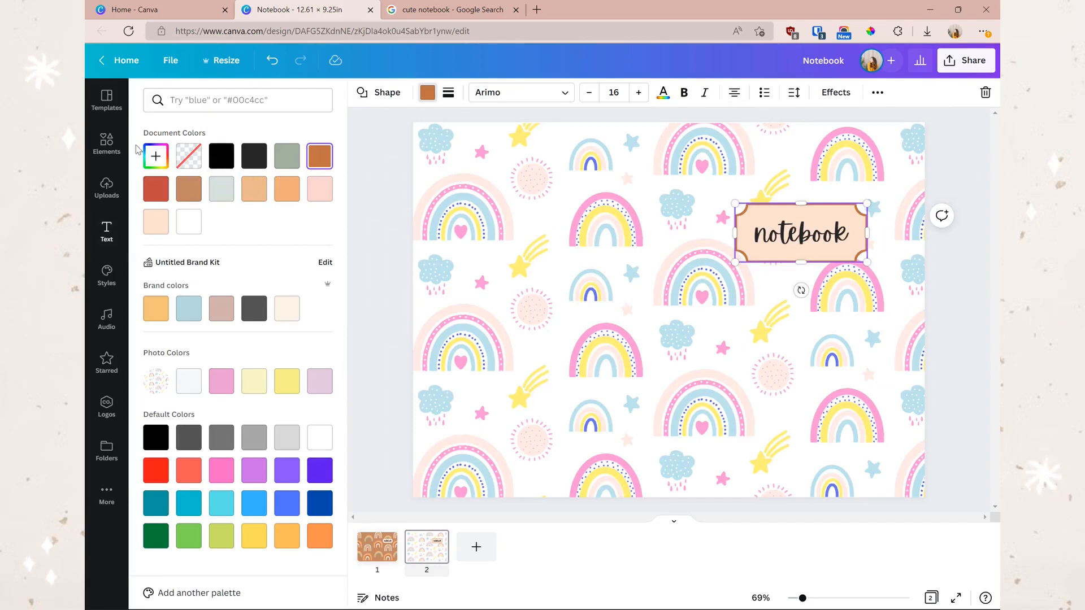
pyautogui.click(156, 156)
pyautogui.click(304, 281)
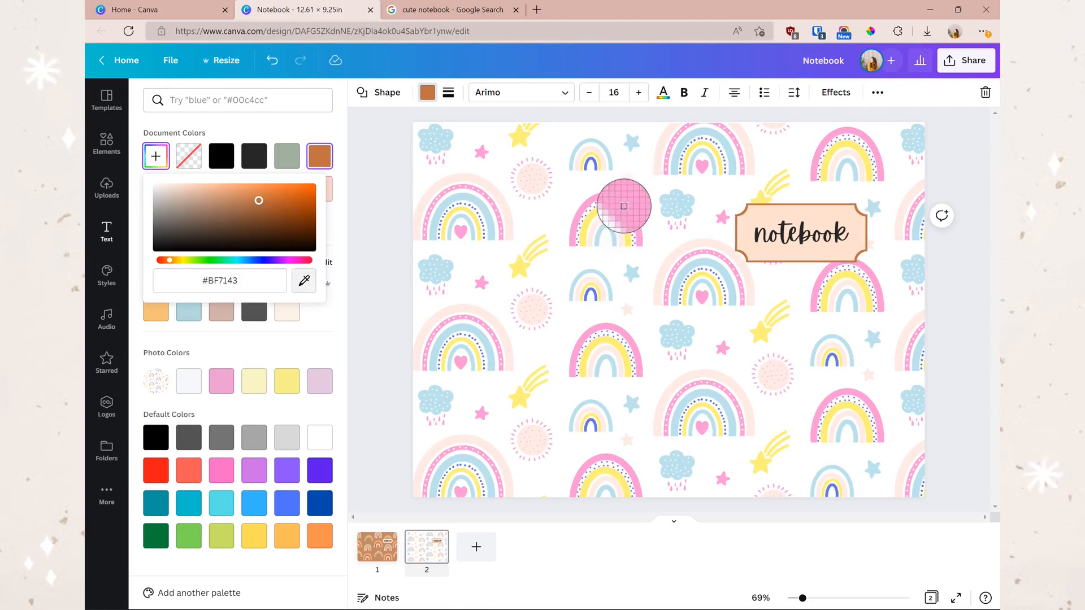
pyautogui.click(626, 207)
pyautogui.press('Escape')
# Set the inner fill of the second cover's label to white
pyautogui.click(851, 214)
pyautogui.click(427, 92)
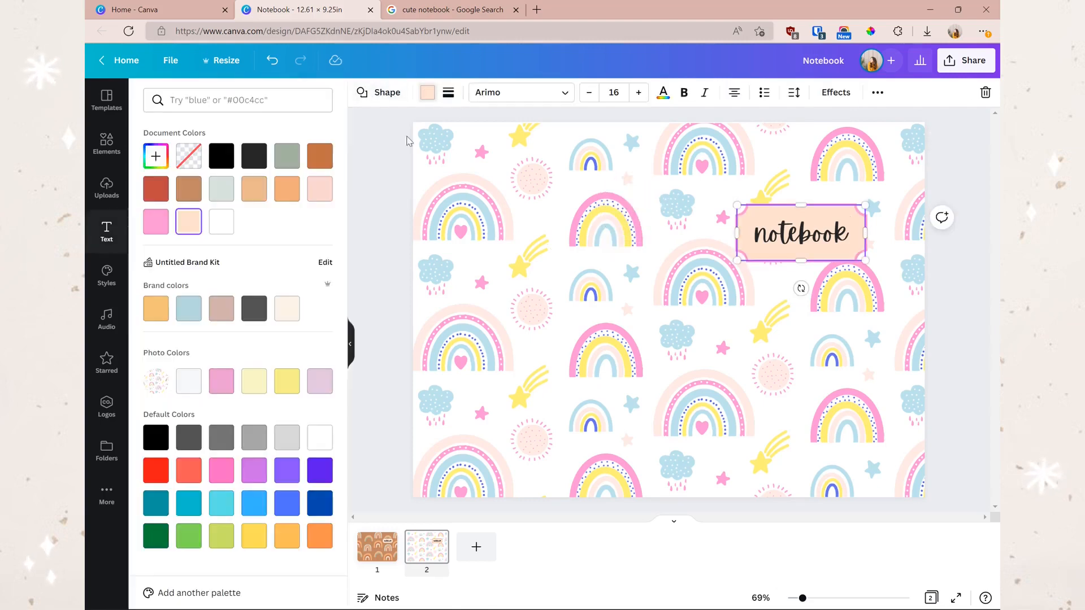
pyautogui.click(219, 224)
pyautogui.press('Escape')
# Preview the element animations, including Baseline, on the orange rainbow beside the first cover's label
pyautogui.scroll(2, 958, 265)
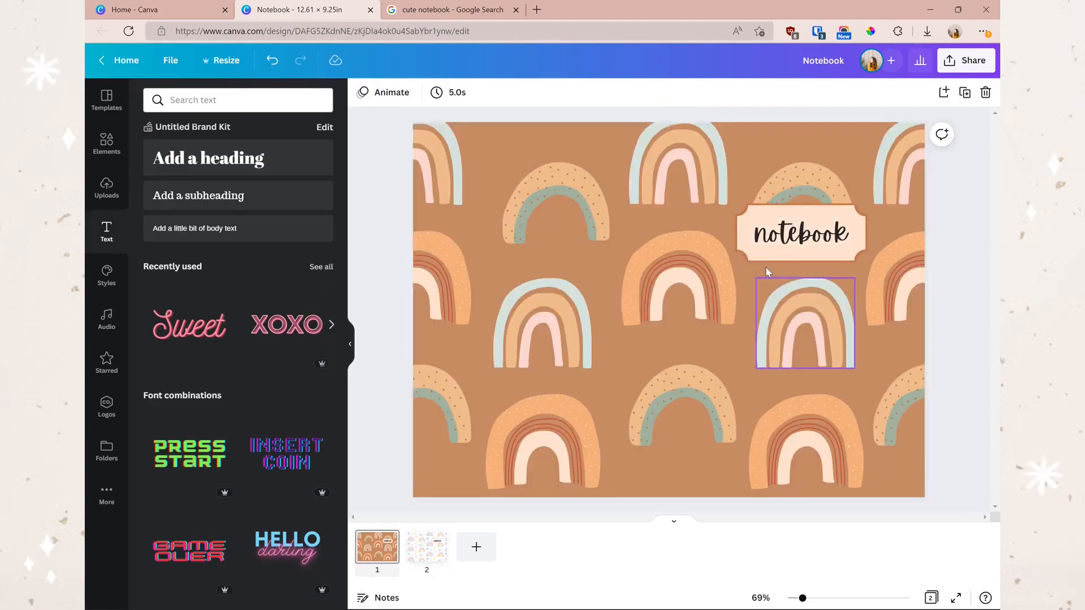
pyautogui.click(643, 264)
pyautogui.click(597, 96)
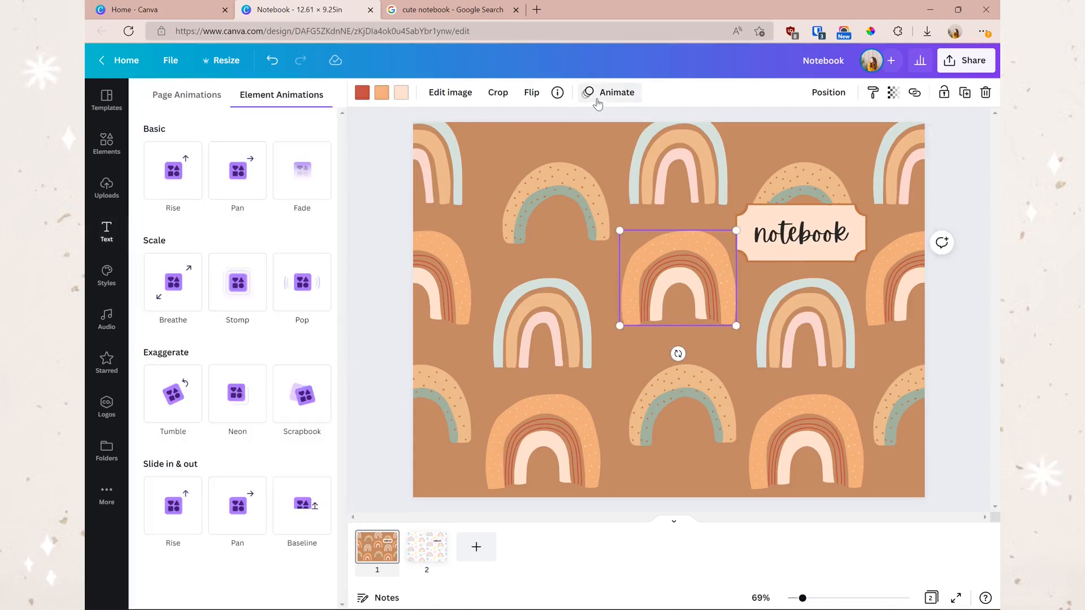
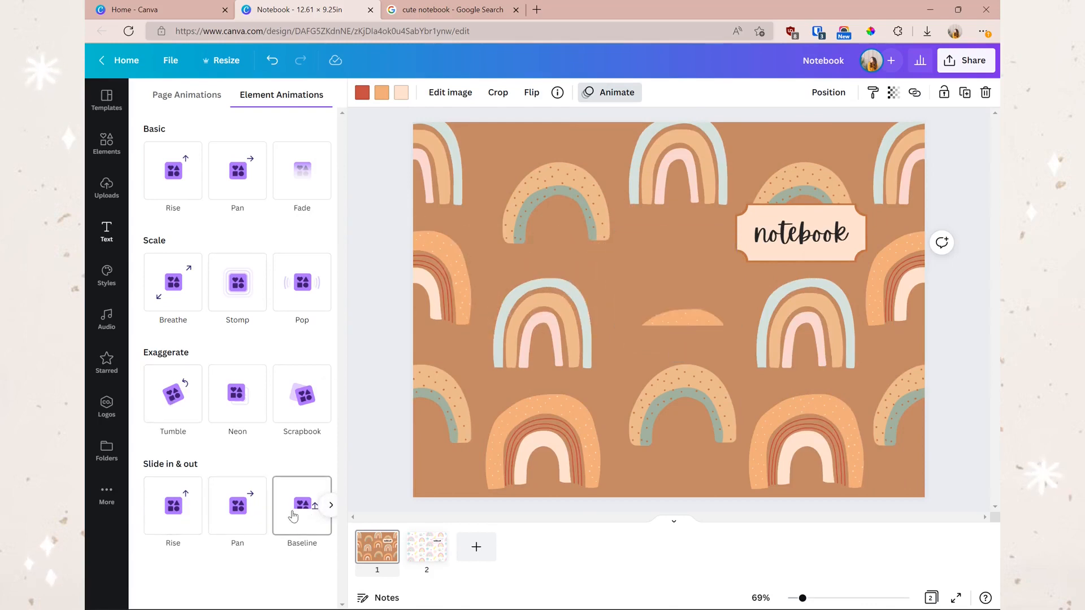
pyautogui.click(904, 164)
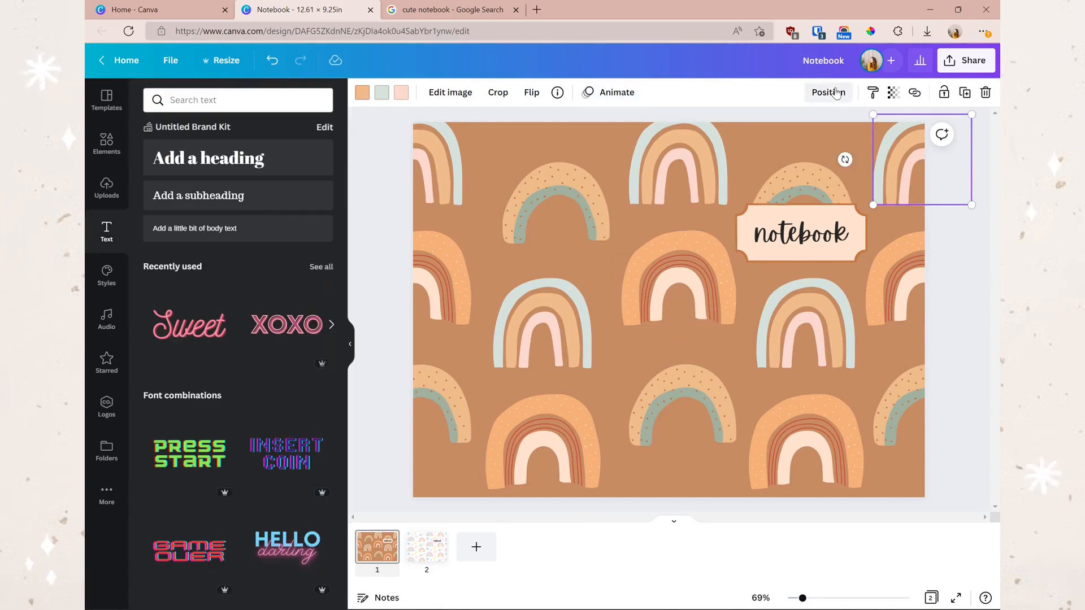
# Try to tidy up the spacing of the three rainbows along the first cover's right edge, and undo it
pyautogui.click(834, 93)
pyautogui.click(974, 449)
pyautogui.moveTo(976, 478); pyautogui.dragTo(897, 151)
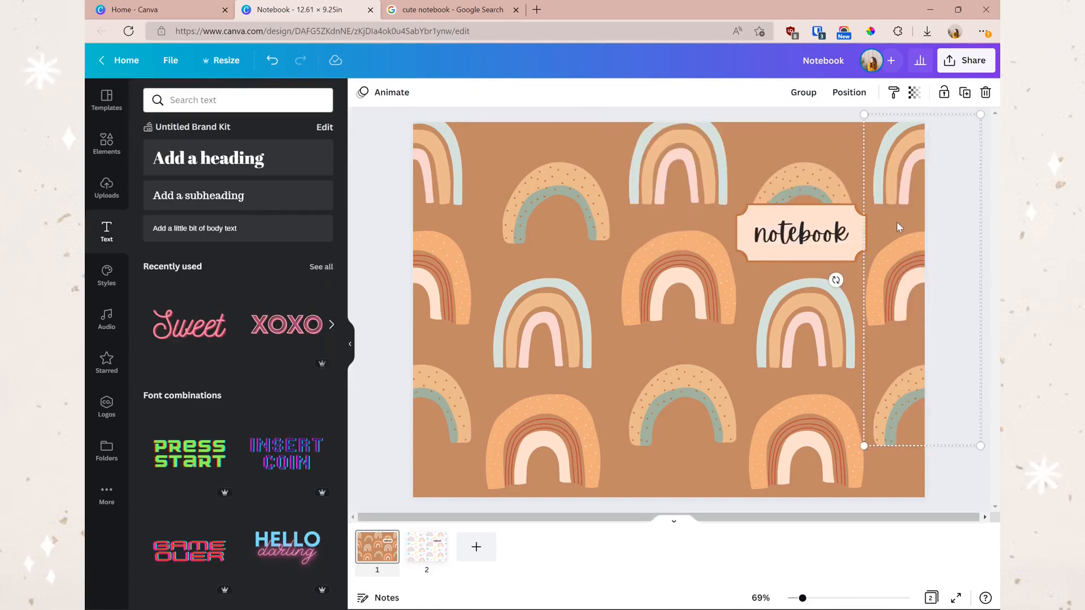
pyautogui.click(834, 96)
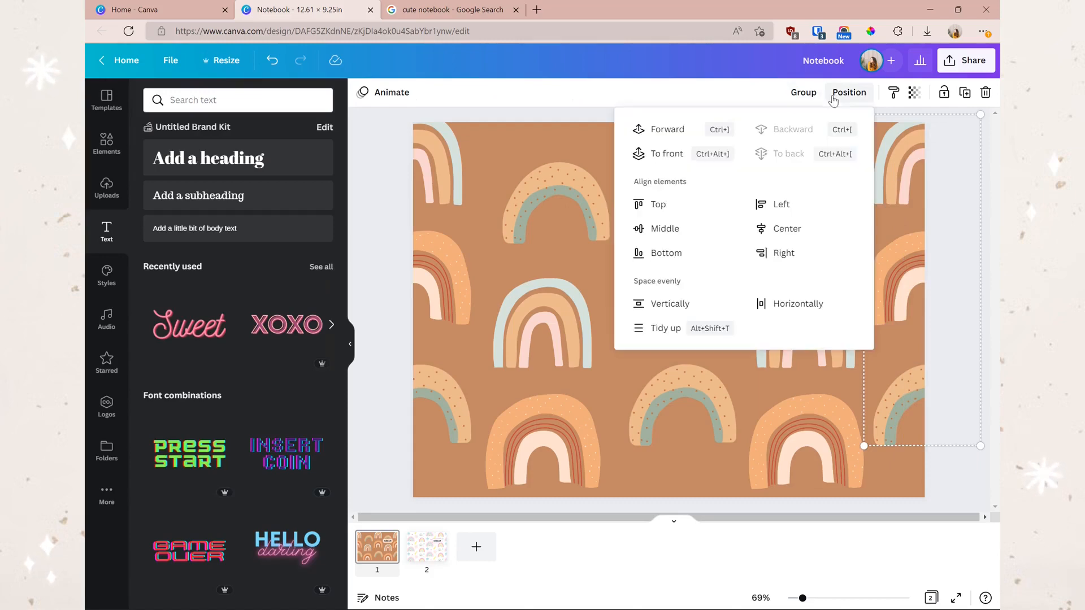
pyautogui.click(657, 337)
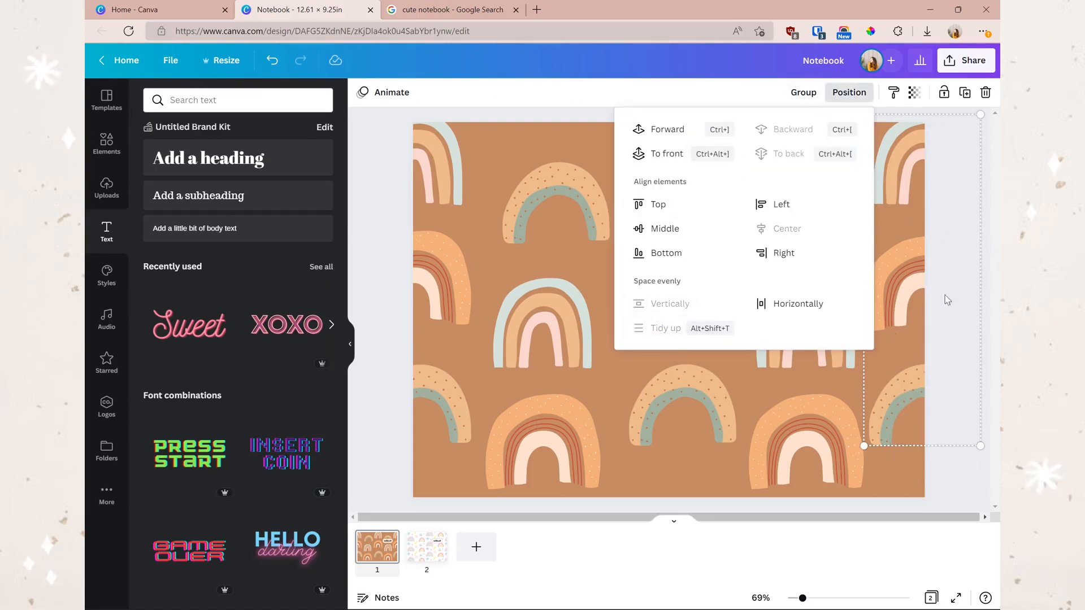
pyautogui.click(998, 313)
pyautogui.click(998, 312)
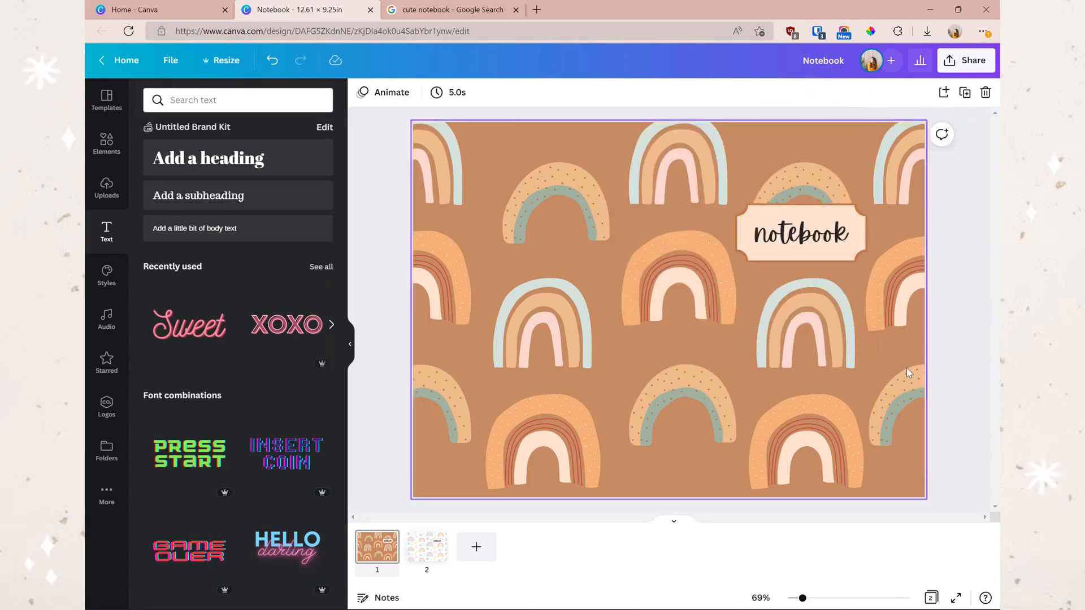
pyautogui.hotkey('ctrl', 'z')
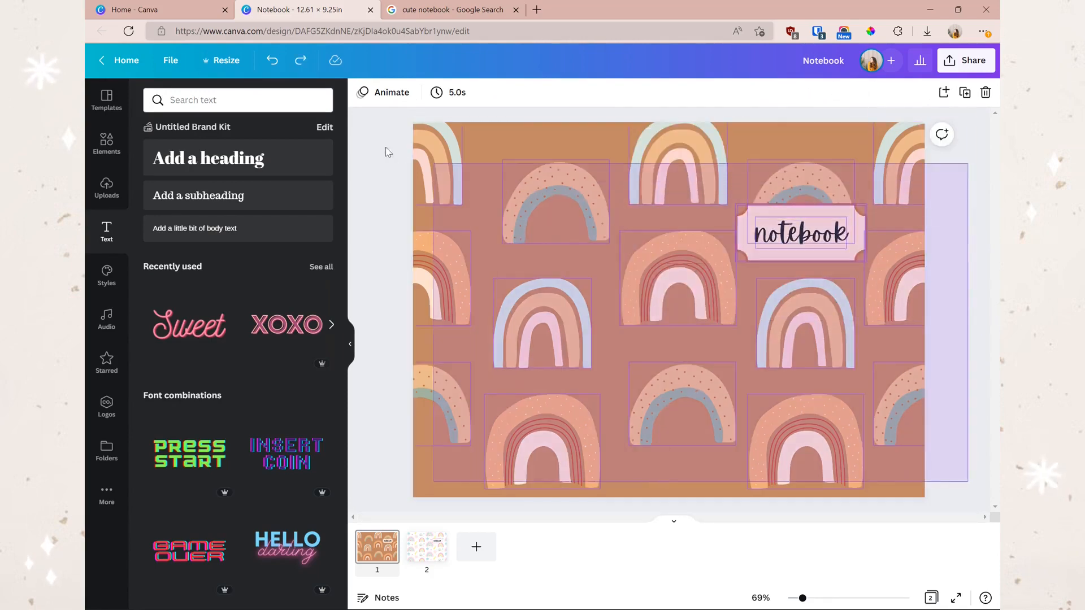
# Try the Tidy up arrangement on all the first cover's rainbows and label elements together, and undo it
pyautogui.click(876, 93)
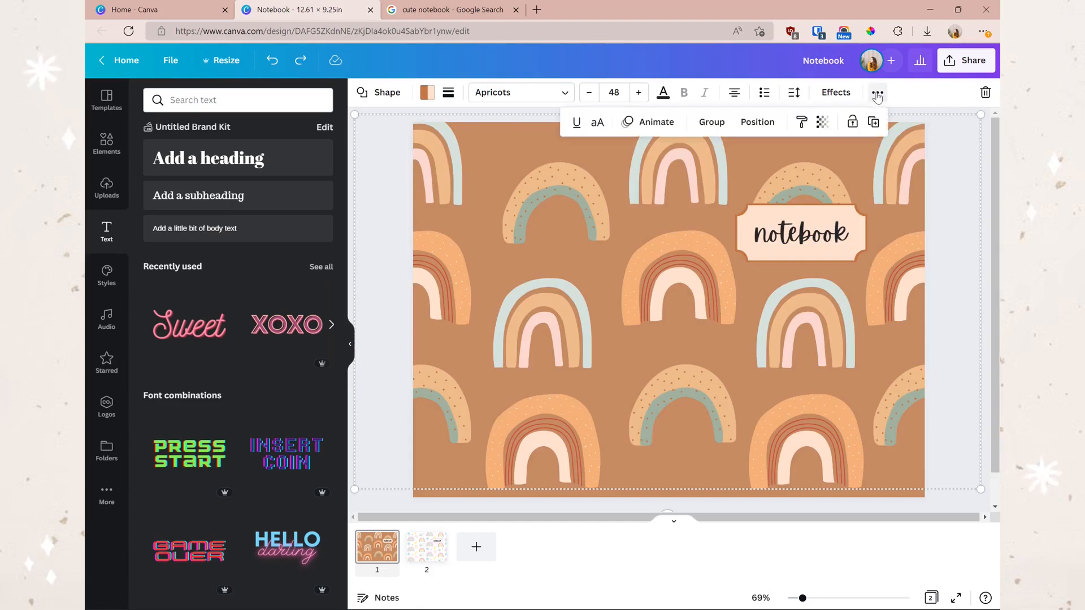
pyautogui.click(757, 122)
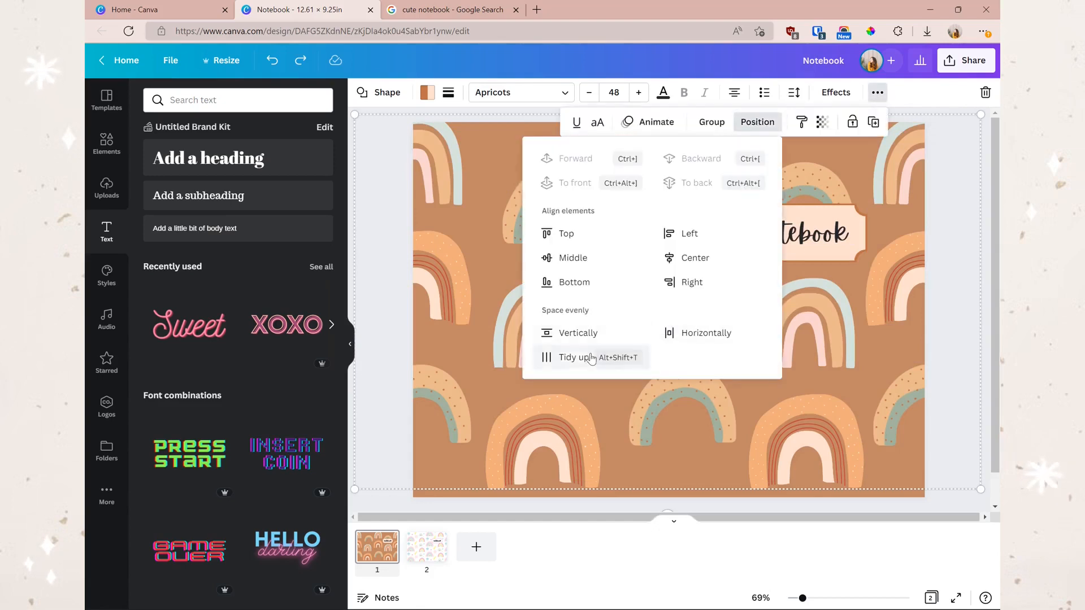
pyautogui.click(571, 357)
pyautogui.click(960, 254)
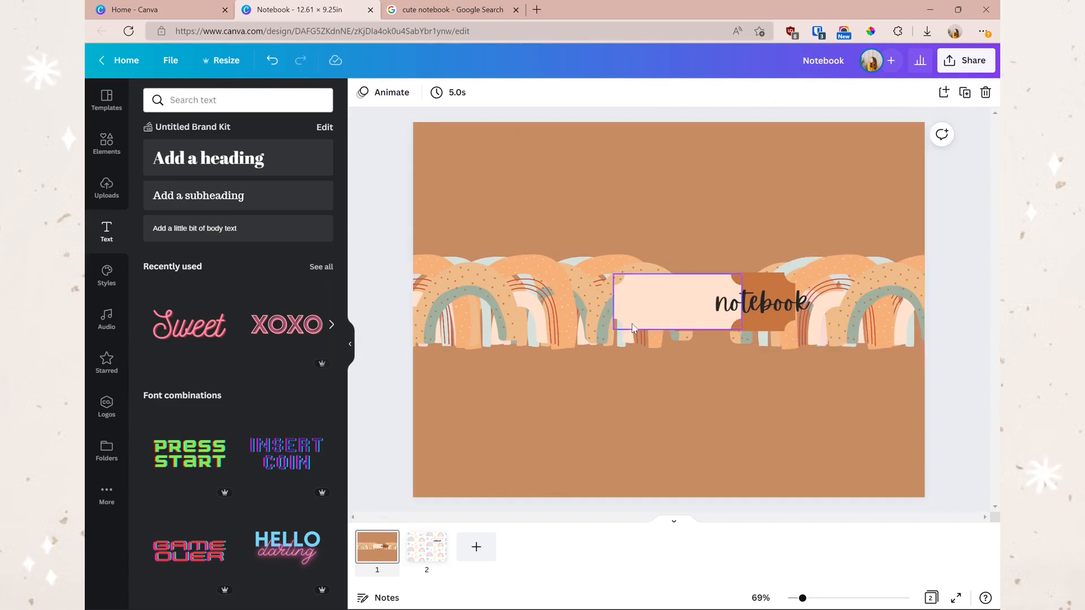
pyautogui.hotkey('ctrl', 'z')
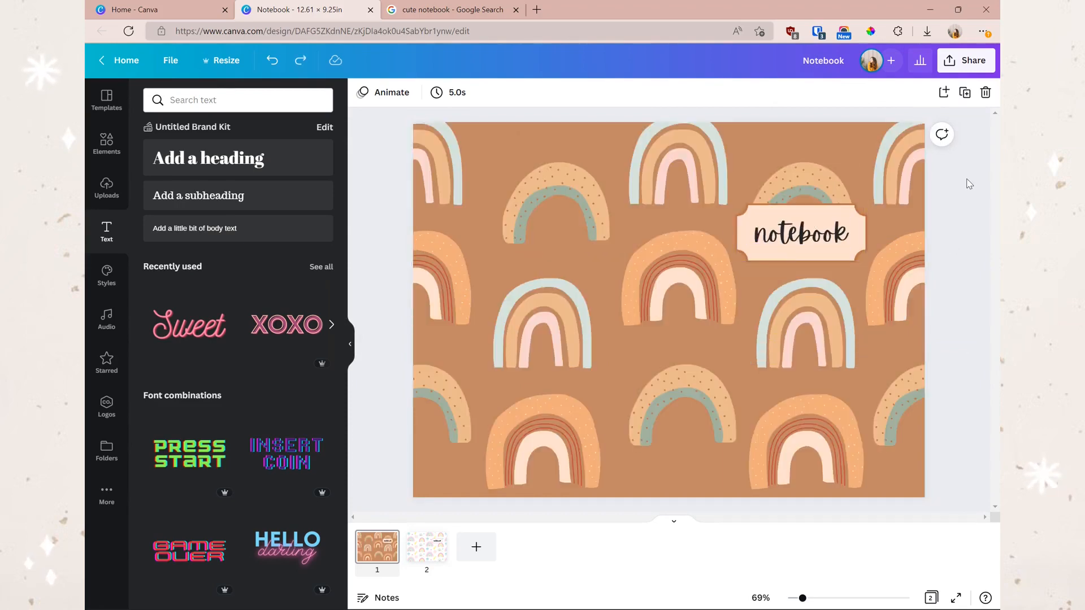
# Add a blank third page and delete it
pyautogui.click(476, 546)
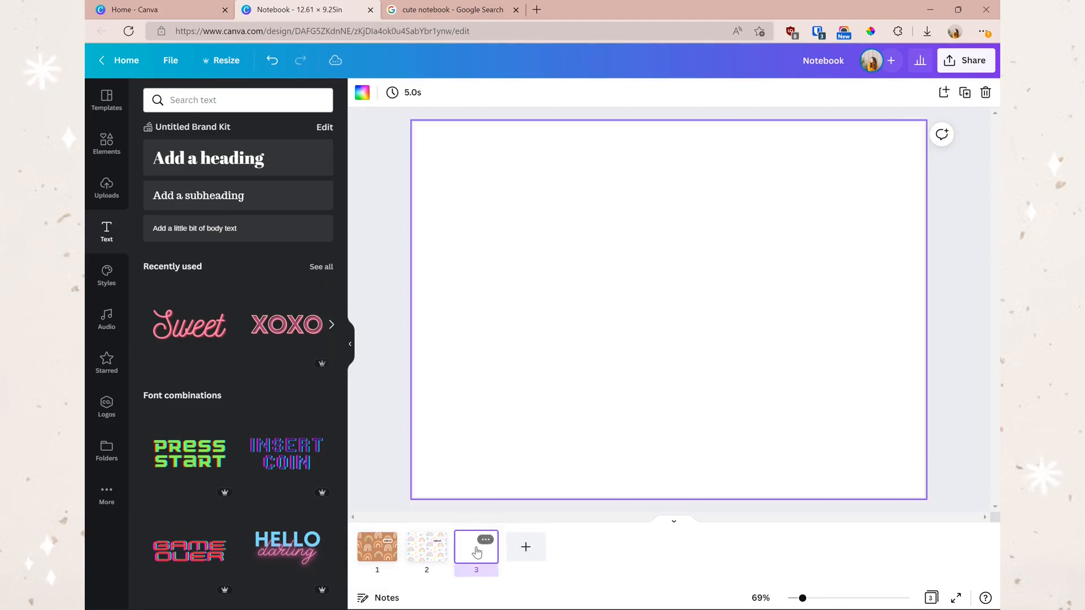
pyautogui.click(984, 93)
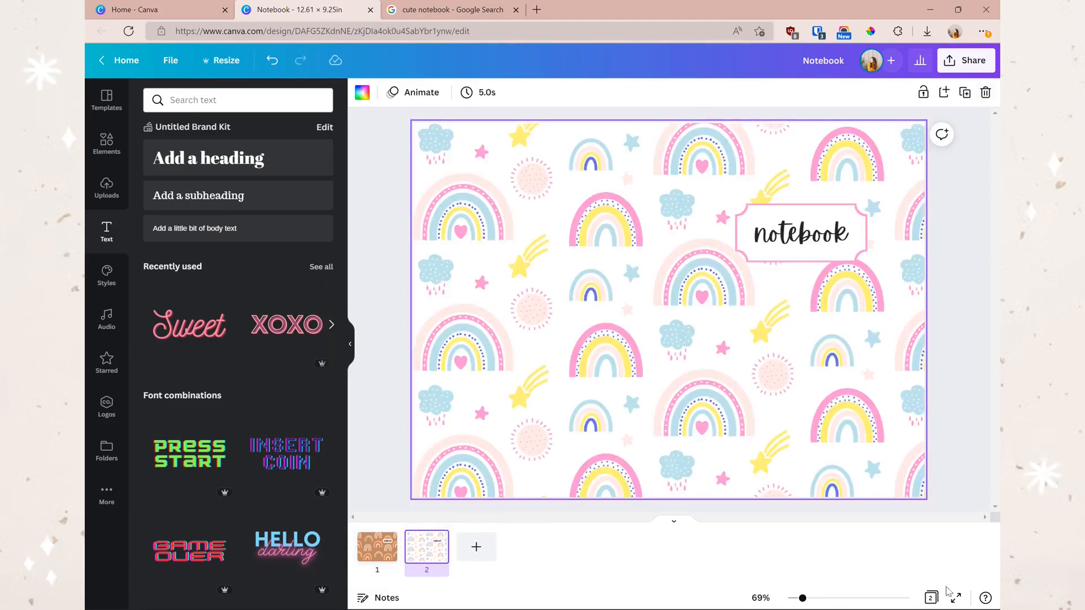
# Show all pages in a grid and duplicate the two covers together four times
pyautogui.click(931, 598)
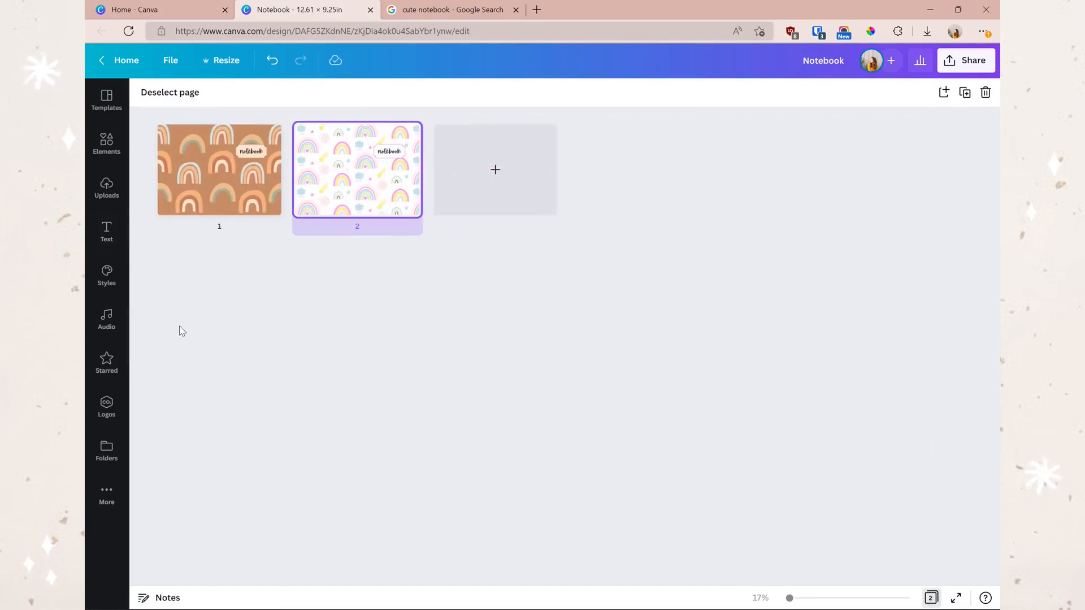
pyautogui.keyDown('shift'); pyautogui.click(243, 179); pyautogui.keyUp('shift')
pyautogui.hotkey('ctrl', 'd')
pyautogui.hotkey('ctrl', 'd')
pyautogui.hotkey('ctrl', 'd')
pyautogui.hotkey('ctrl', 'd')
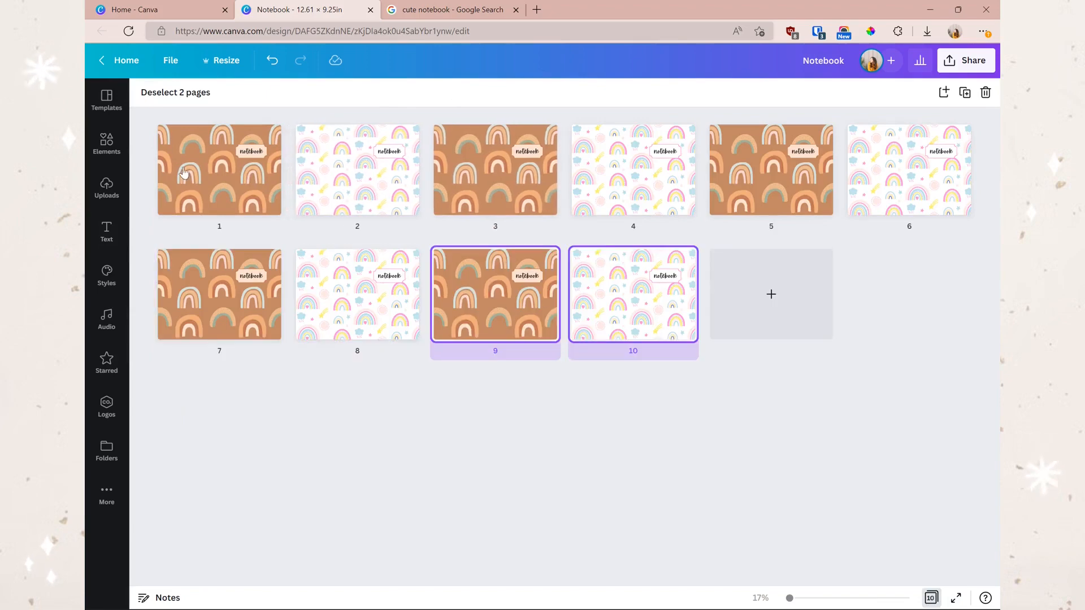
# Return from the page grid to the first cover and preview it full screen
pyautogui.click(189, 178)
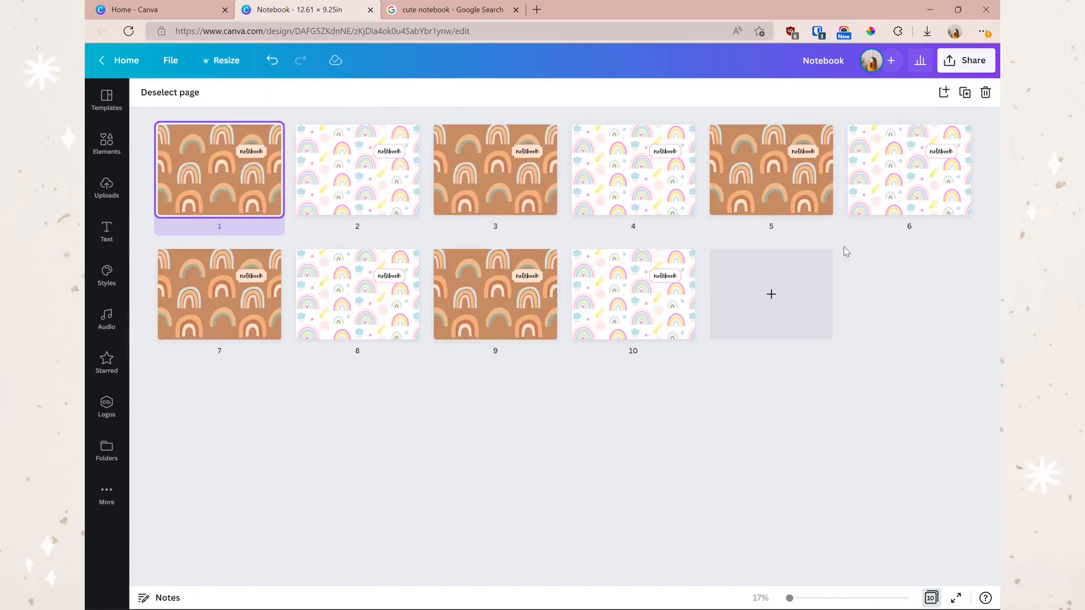
pyautogui.click(930, 597)
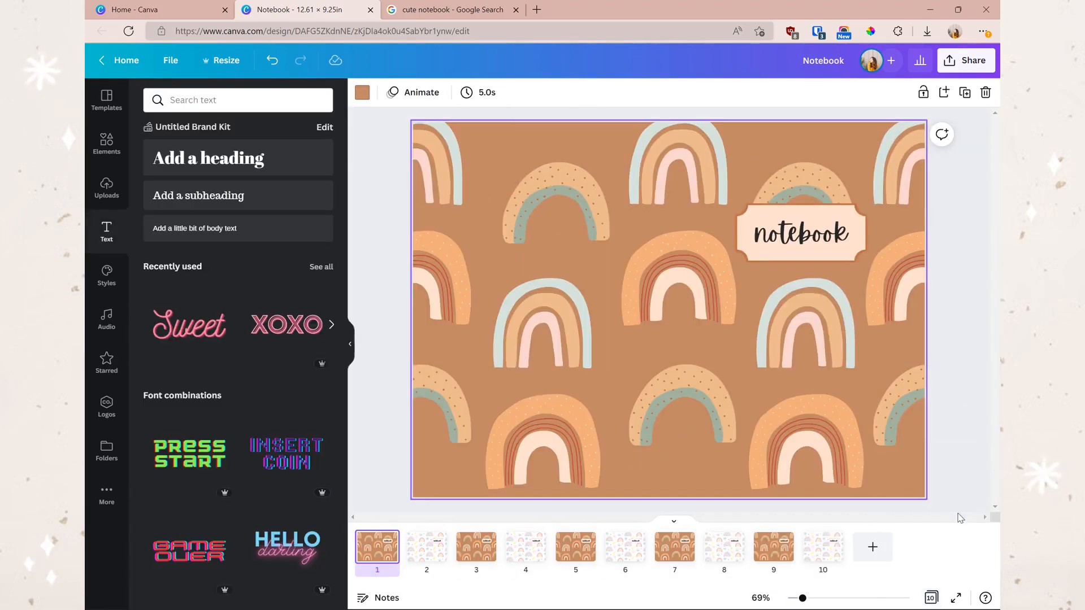
pyautogui.click(958, 598)
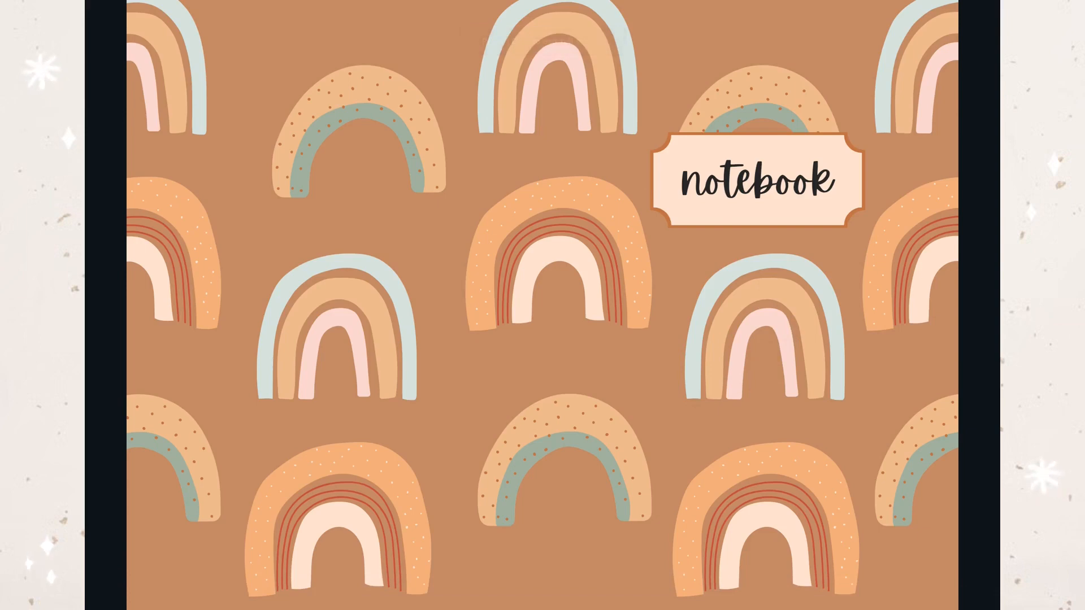
pyautogui.press('Escape')
# Look through the brand styles, color palettes, font sets and combinations, and the audio library
pyautogui.click(106, 274)
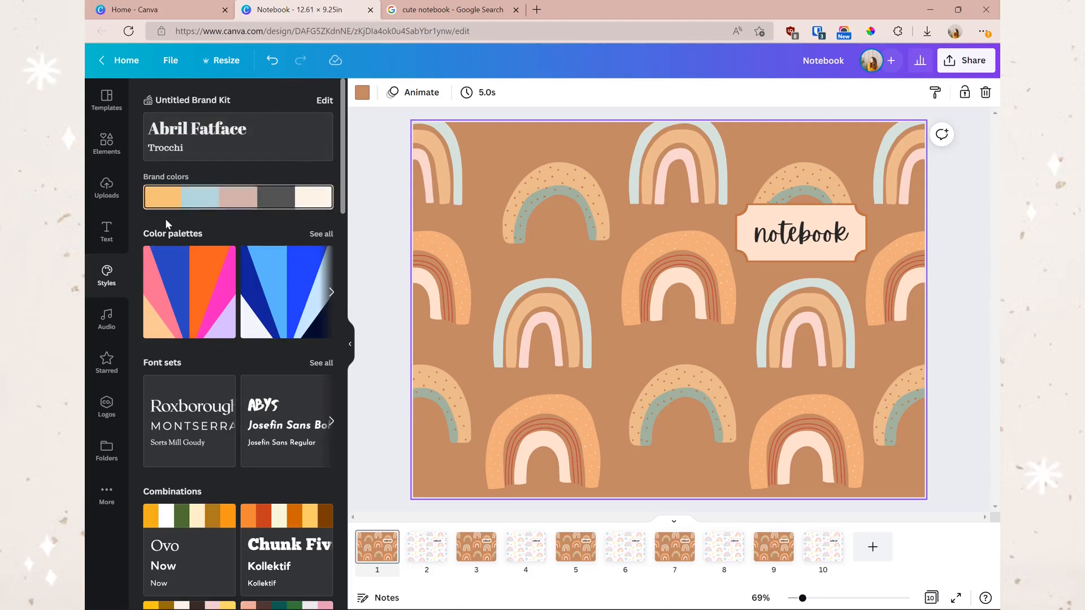
pyautogui.scroll(-2, 232, 206)
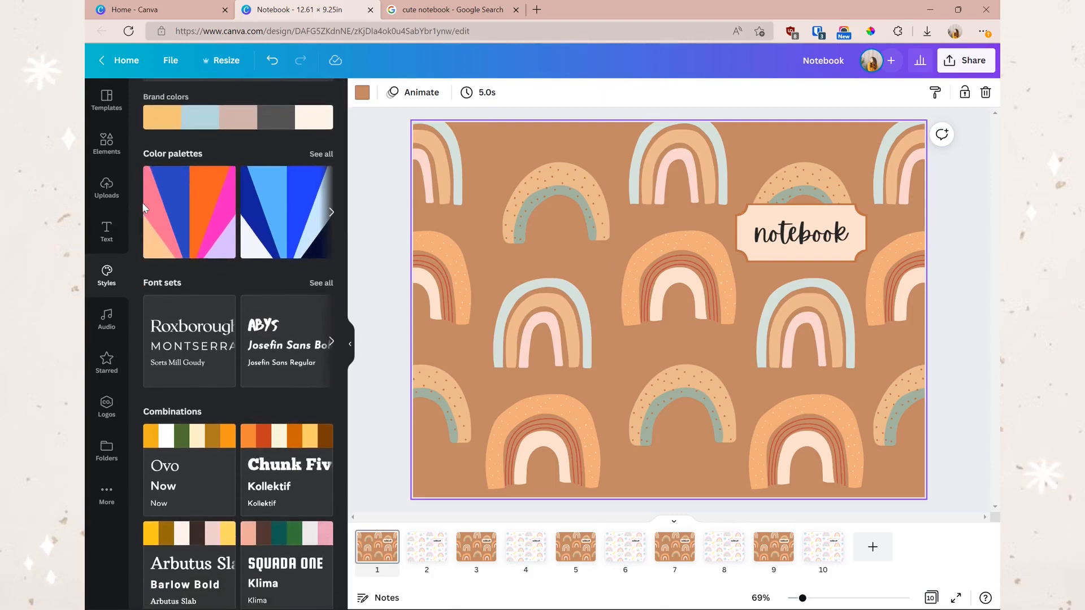
pyautogui.scroll(-5, 248, 226)
pyautogui.scroll(5, 249, 316)
pyautogui.scroll(2, 248, 319)
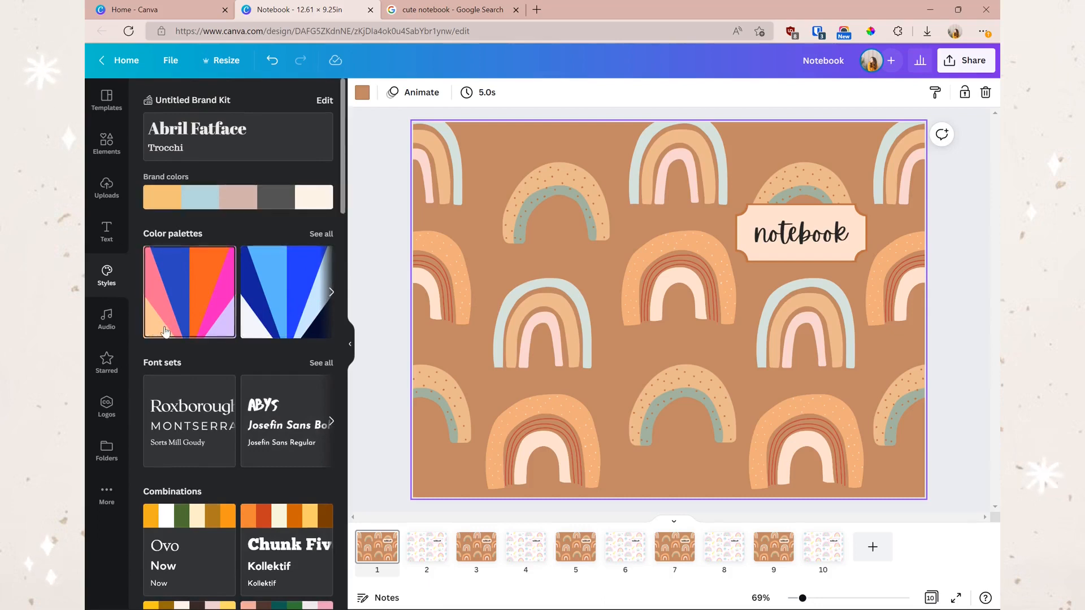
pyautogui.click(107, 319)
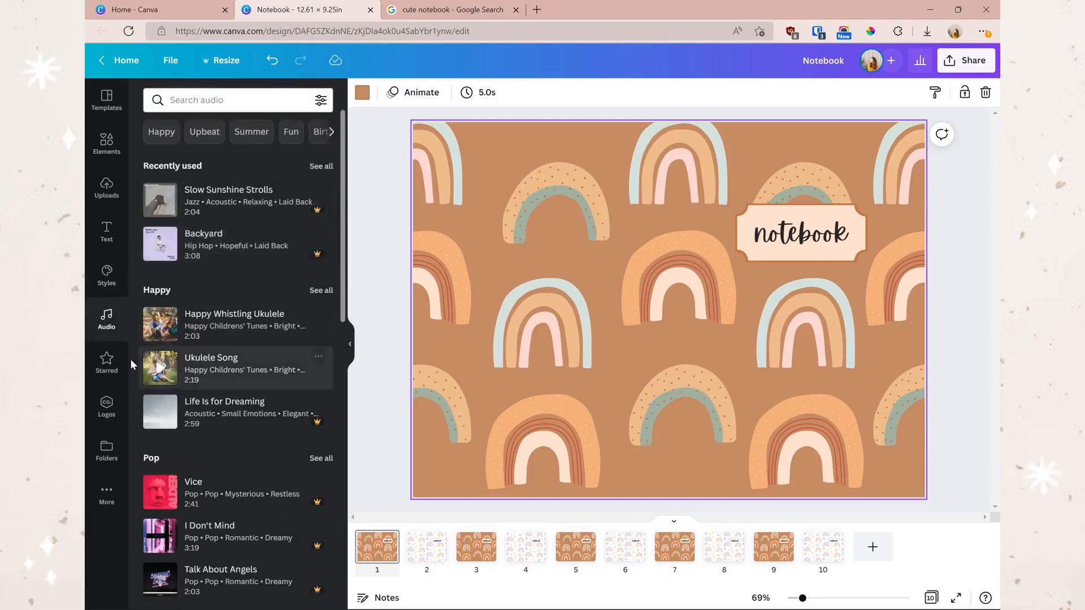
# Star the Organic Rainbow graphic from the element library and open its options among the starred items
pyautogui.click(107, 363)
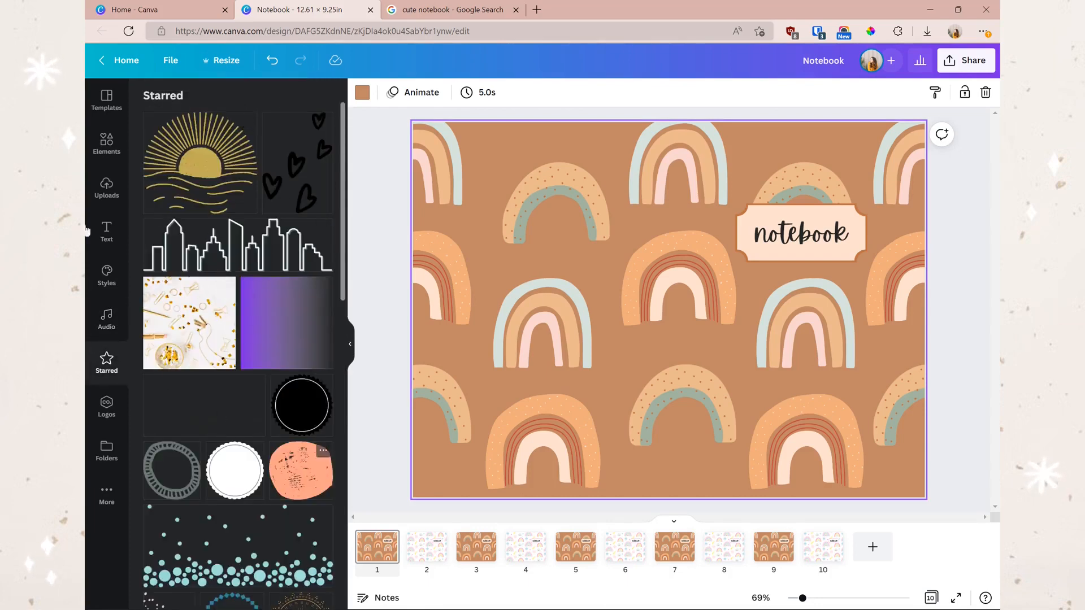
pyautogui.click(152, 97)
pyautogui.scroll(-2, 215, 252)
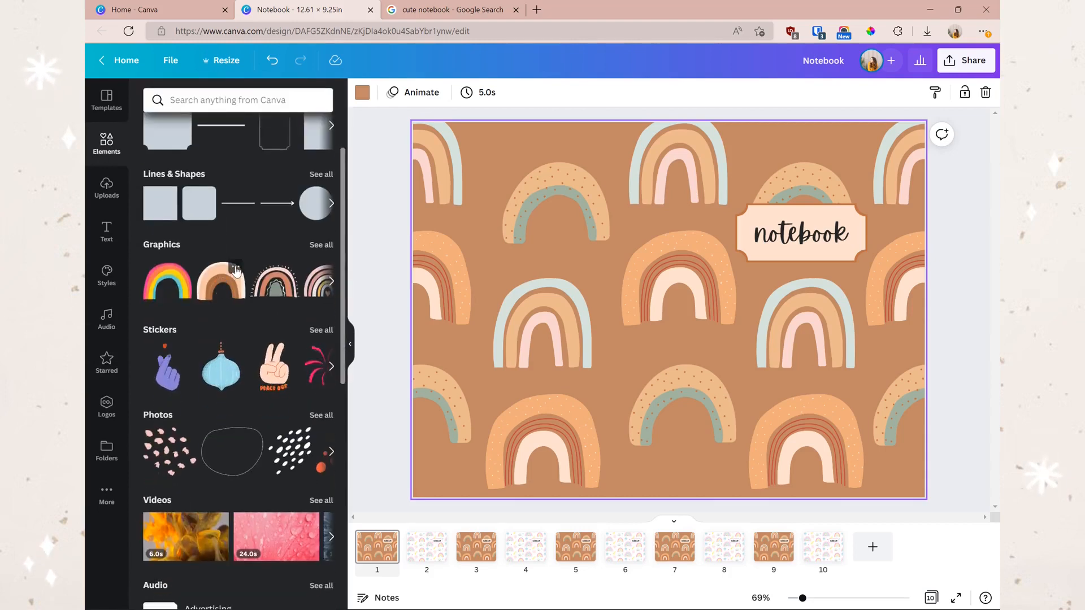
pyautogui.click(235, 268)
pyautogui.click(274, 449)
pyautogui.click(104, 360)
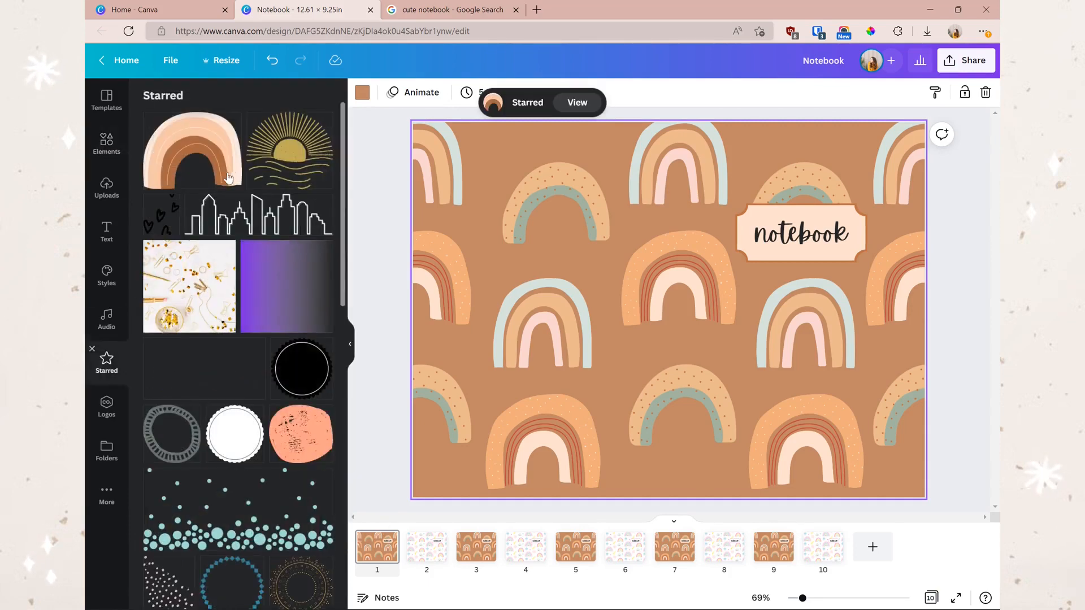
pyautogui.click(237, 125)
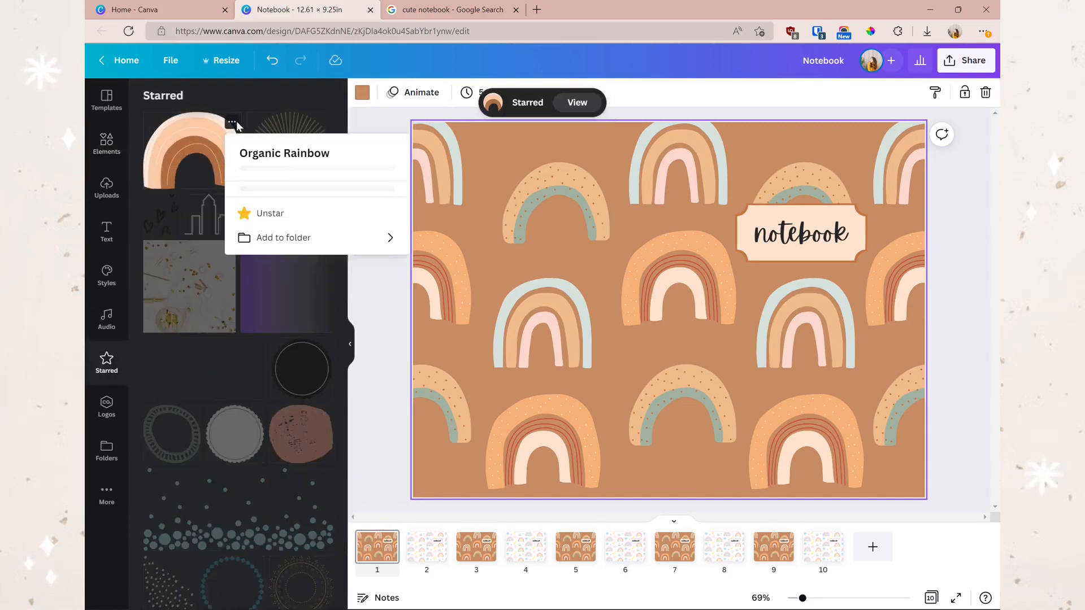
# Look through the brand logos, uploads, folders and the additional Canva apps and media import integrations
pyautogui.click(107, 402)
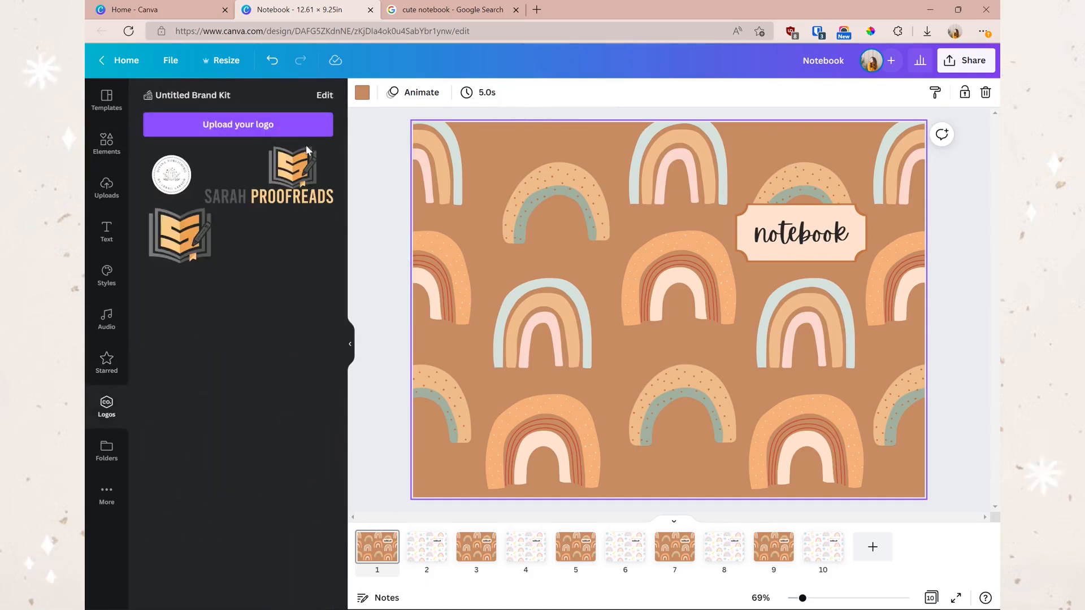
pyautogui.click(106, 187)
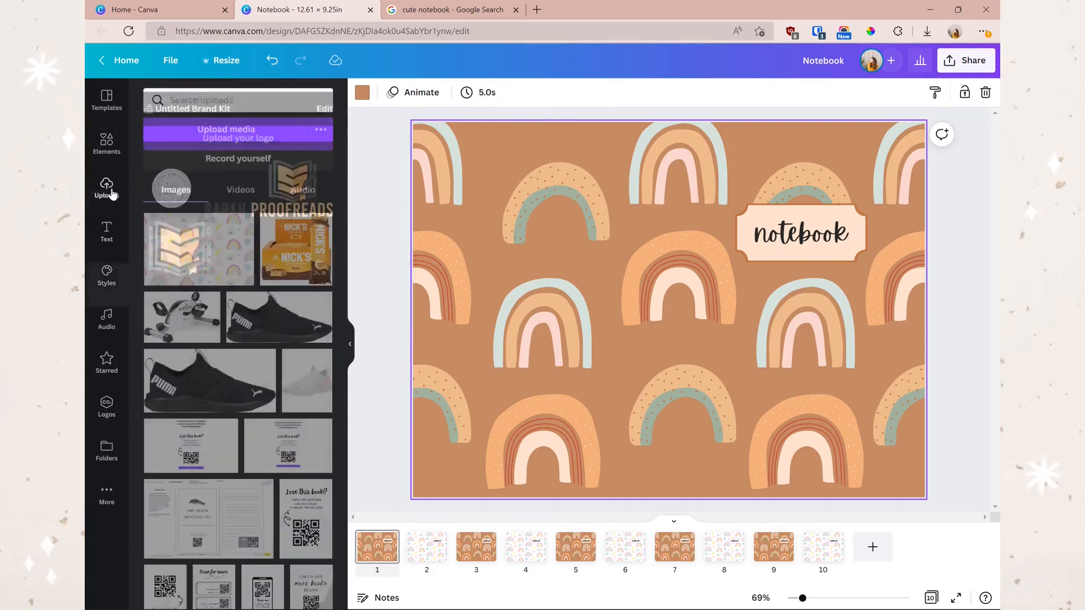
pyautogui.click(106, 402)
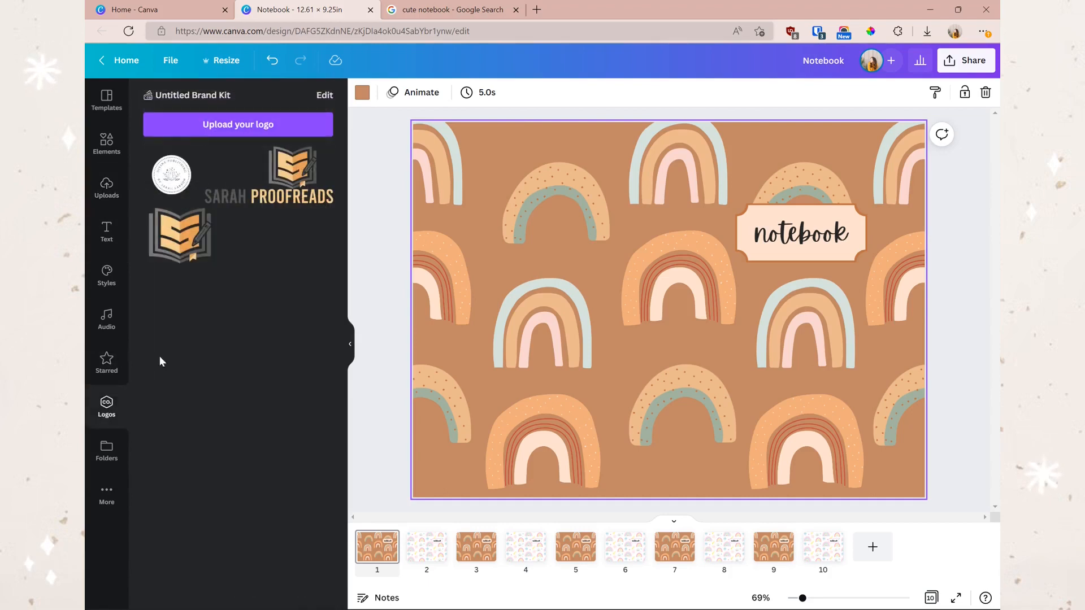
pyautogui.click(116, 452)
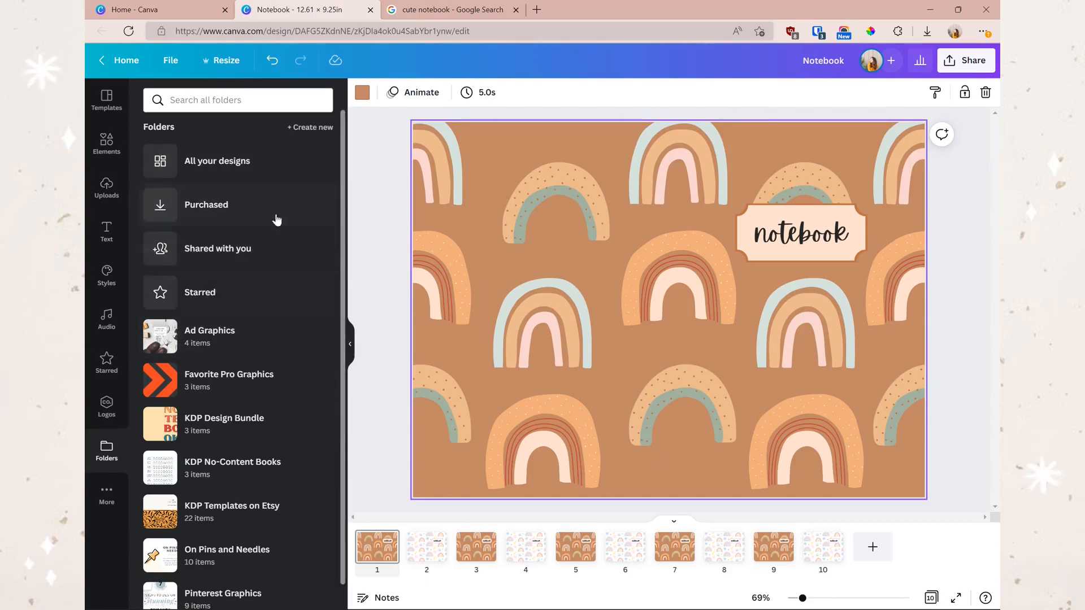
pyautogui.click(107, 493)
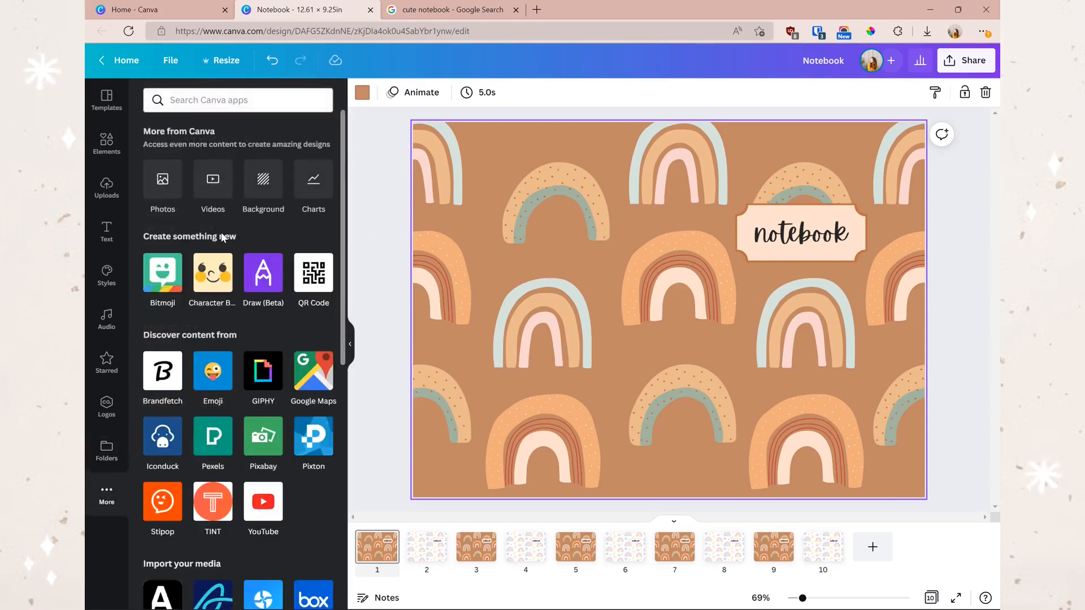
pyautogui.scroll(-6, 223, 237)
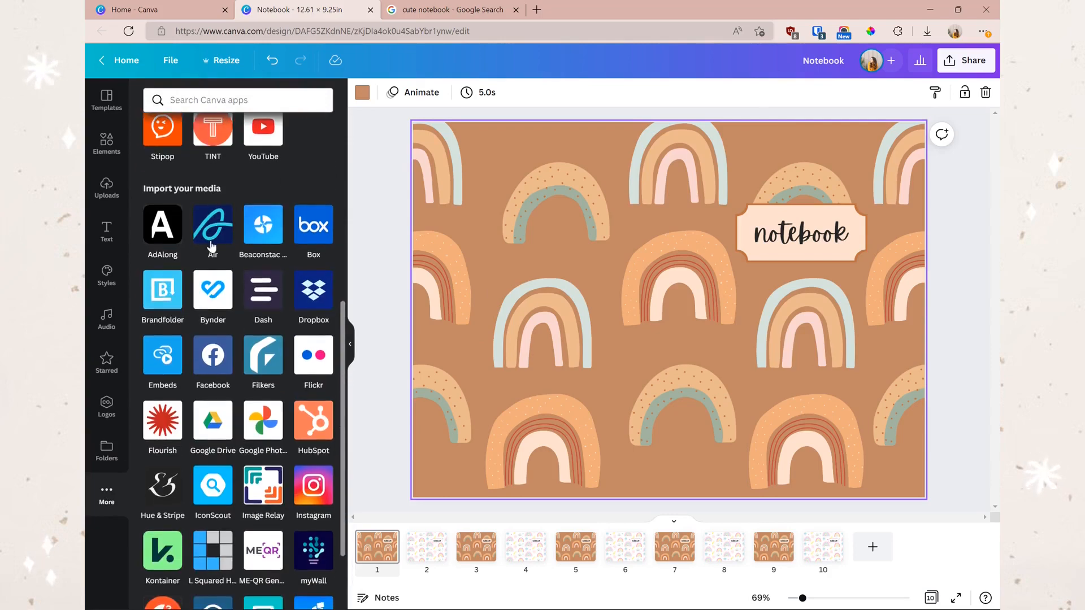
pyautogui.scroll(6, 252, 355)
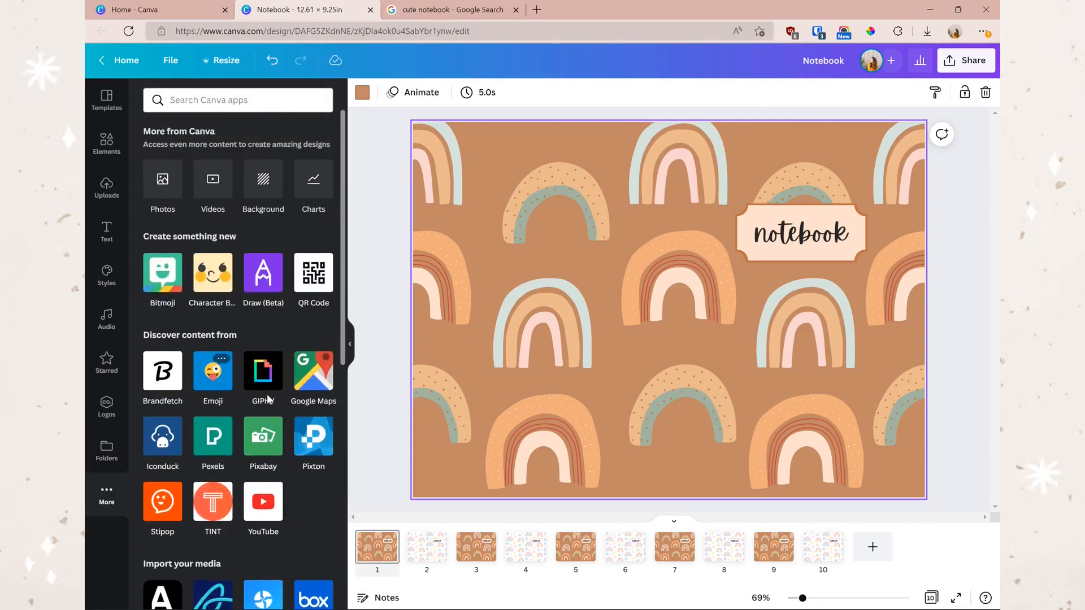
pyautogui.click(310, 277)
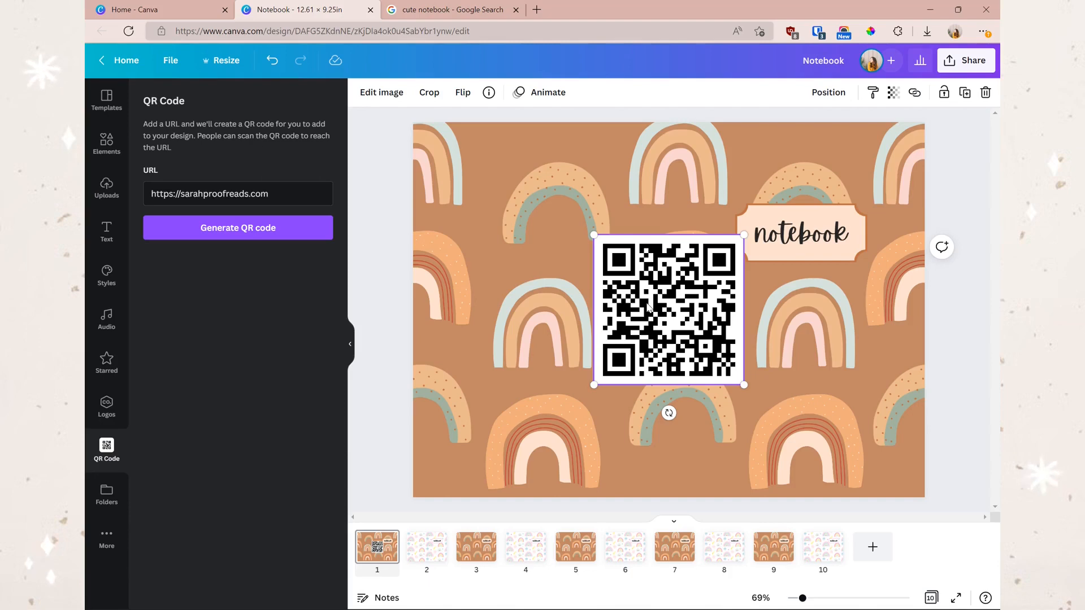
pyautogui.press('Delete')
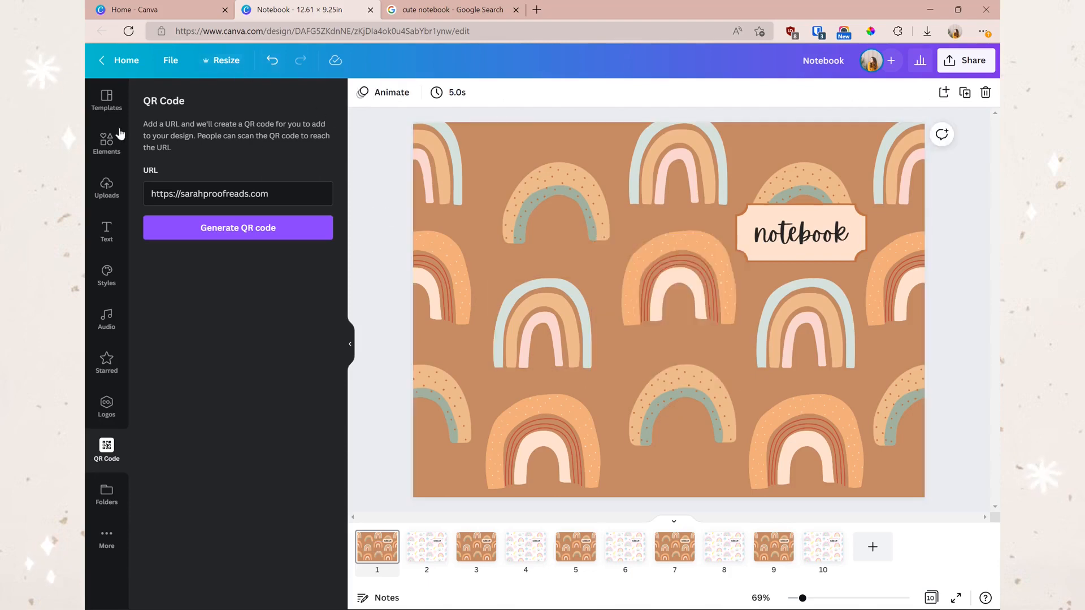
# Resize the notebook cover design to a custom size of 13.61 × 9.25 in without making a copy
pyautogui.click(226, 61)
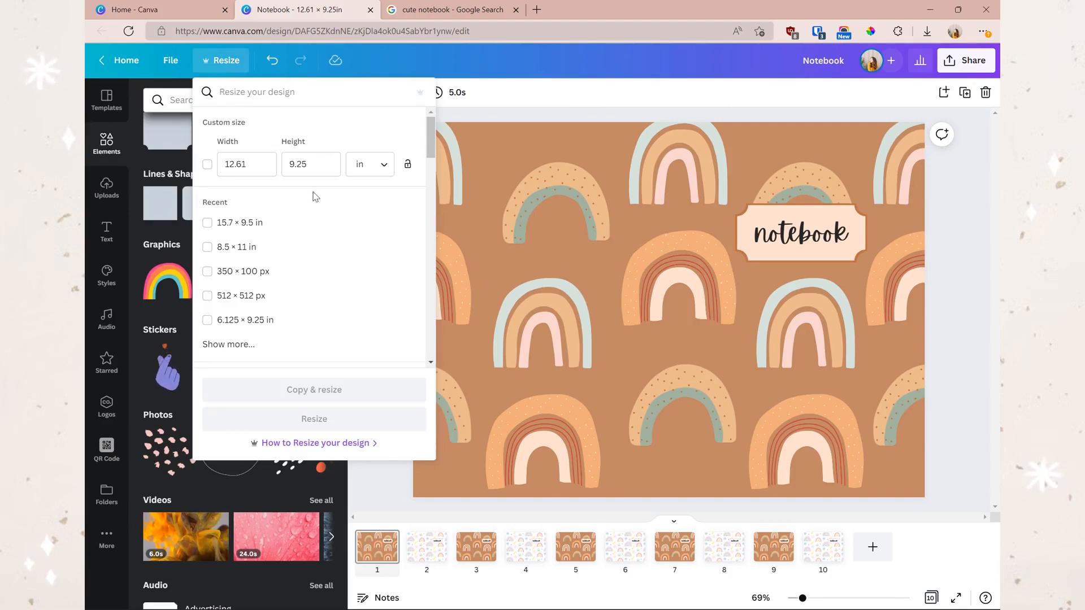
pyautogui.moveTo(232, 164); pyautogui.dragTo(237, 163)
pyautogui.write('3')
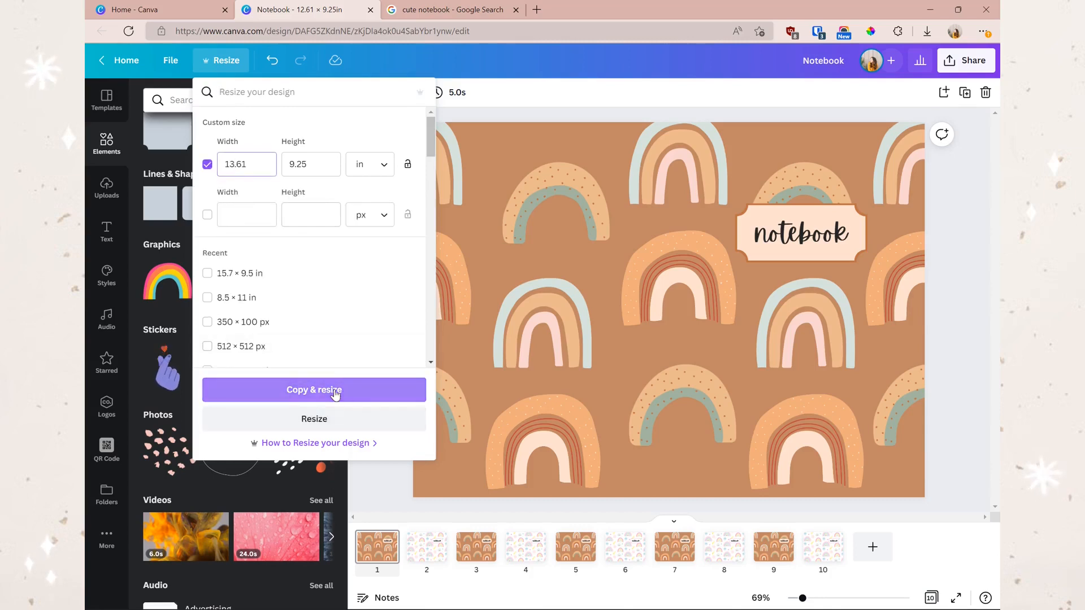
pyautogui.click(312, 418)
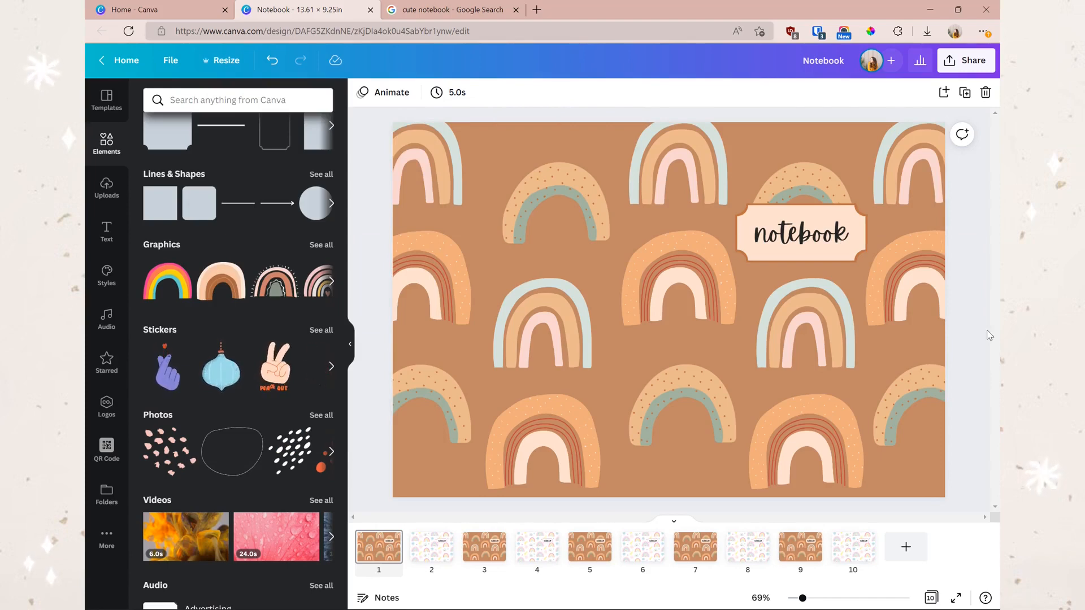
# Download all ten pages as a PDF Print file with the CMYK (for printing) color profile
pyautogui.click(969, 63)
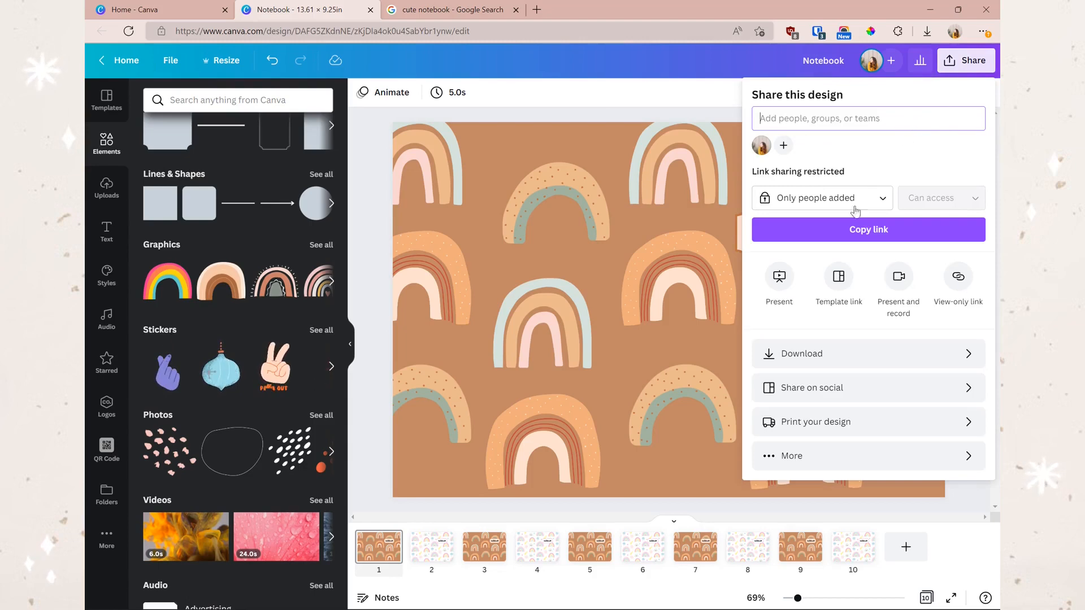
pyautogui.click(831, 364)
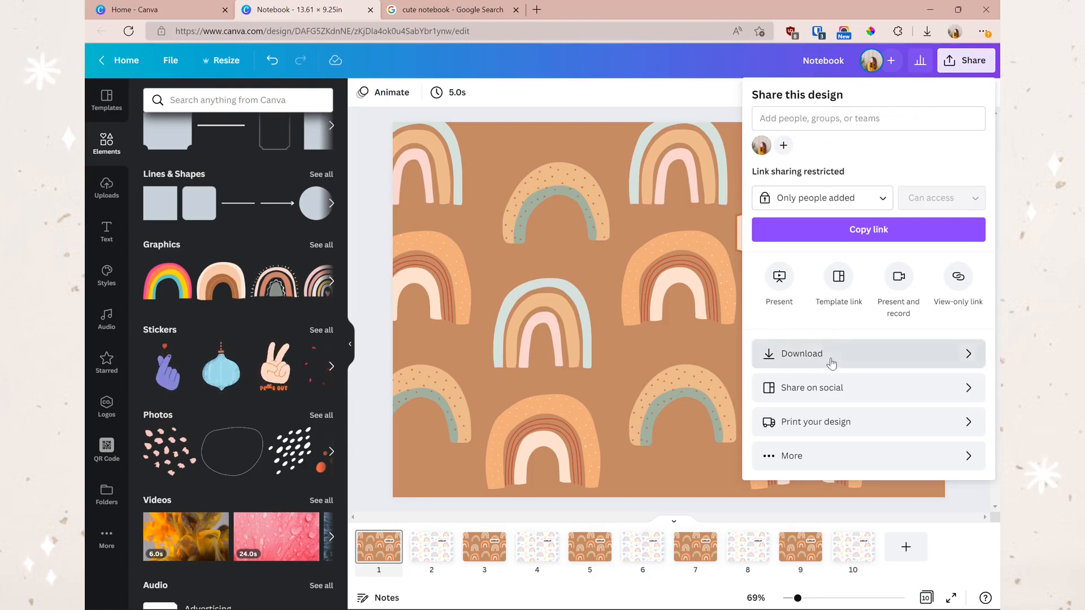
pyautogui.click(859, 145)
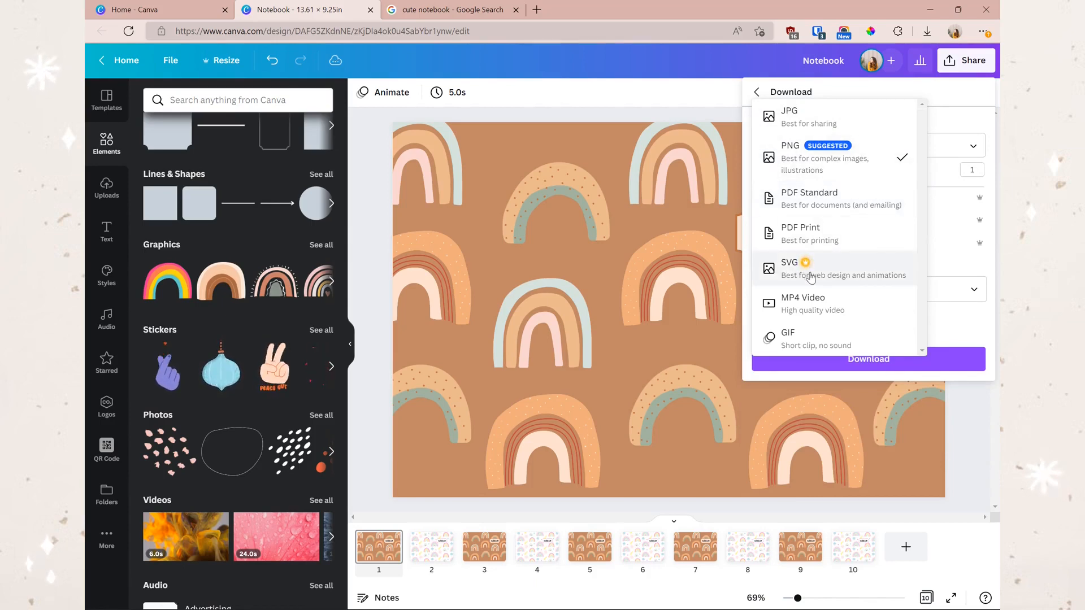
pyautogui.click(824, 227)
pyautogui.click(830, 295)
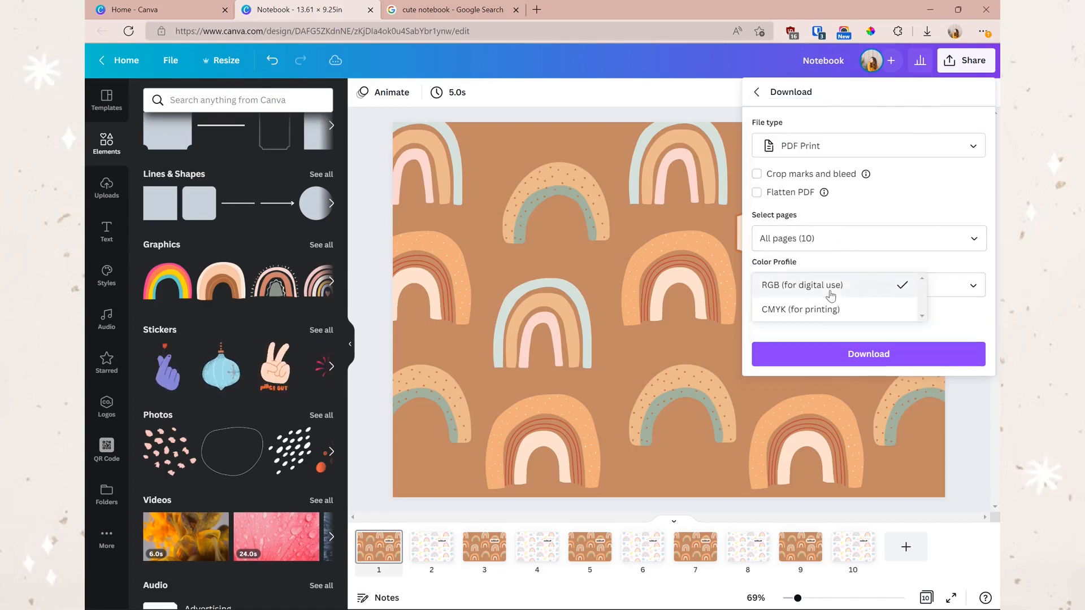
pyautogui.click(825, 309)
pyautogui.click(846, 240)
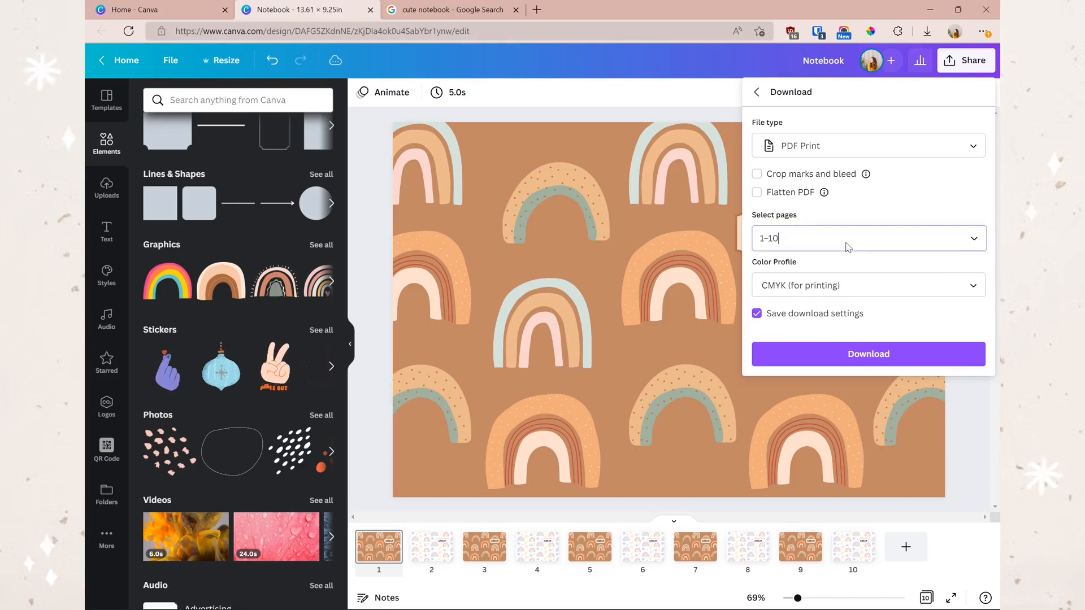
pyautogui.click(873, 273)
pyautogui.click(867, 341)
# Look through the download settings for the PNG and JPG file types, including the page selection for PNG
pyautogui.click(865, 146)
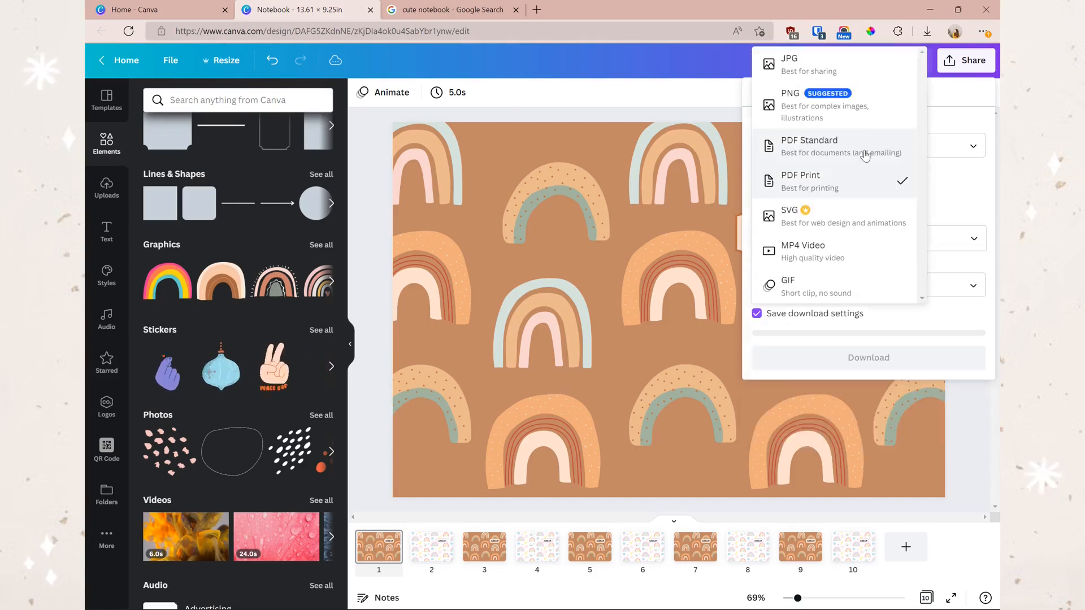
pyautogui.click(853, 113)
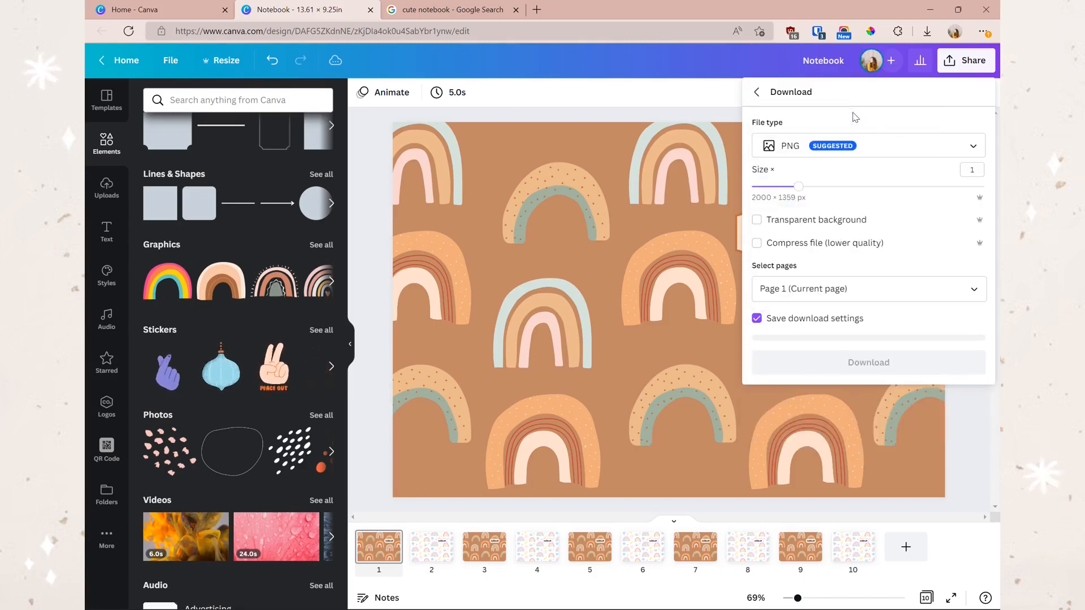
pyautogui.click(858, 282)
pyautogui.scroll(-1, 858, 362)
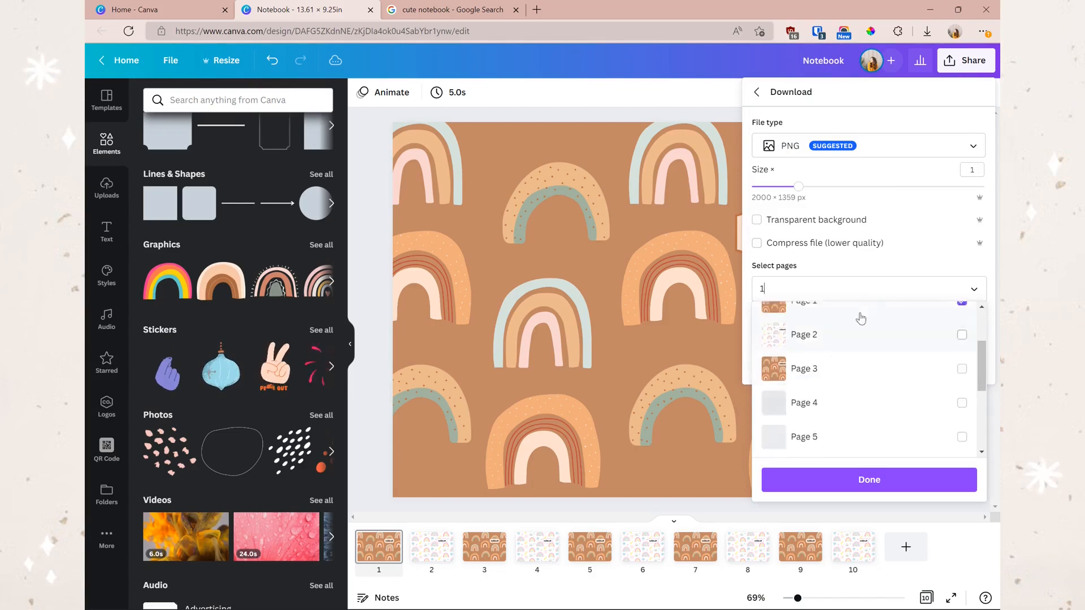
pyautogui.click(948, 272)
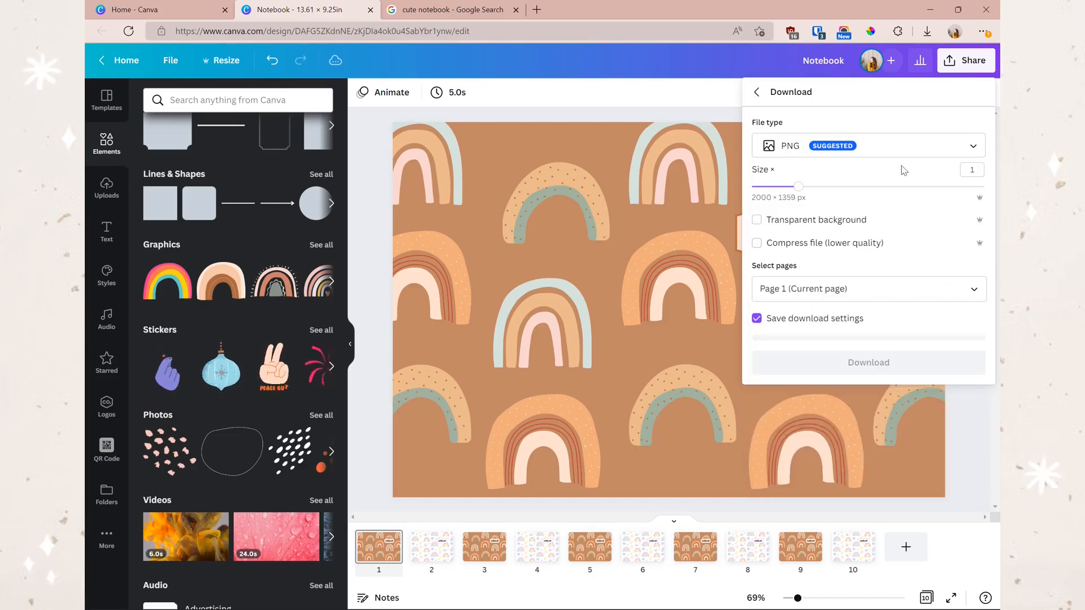
pyautogui.click(867, 251)
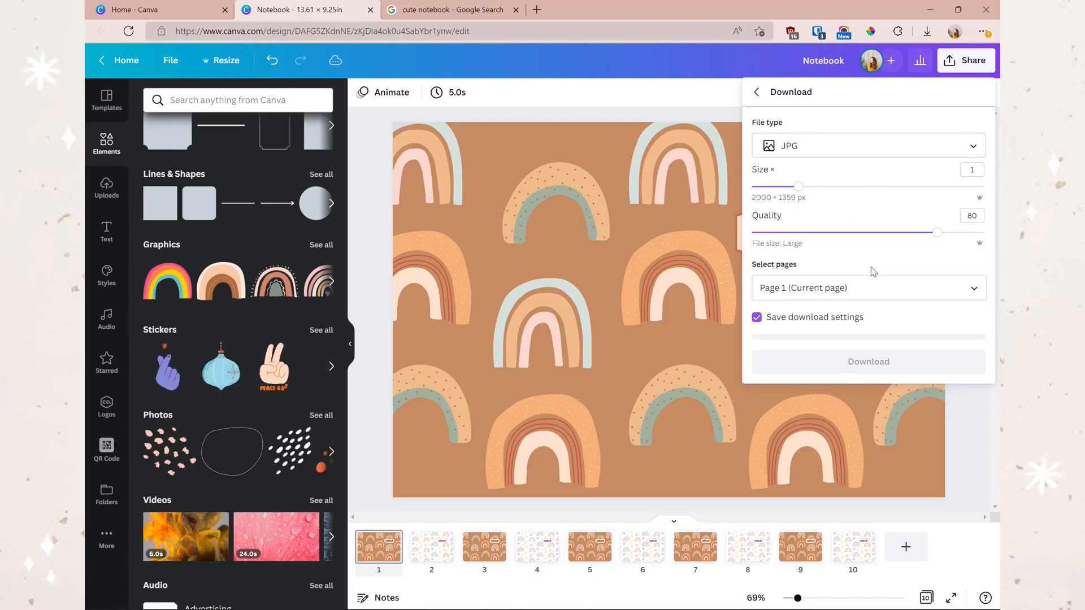
# Set the download file type to PDF Print, keeping the CMYK (for printing) color profile
pyautogui.click(806, 147)
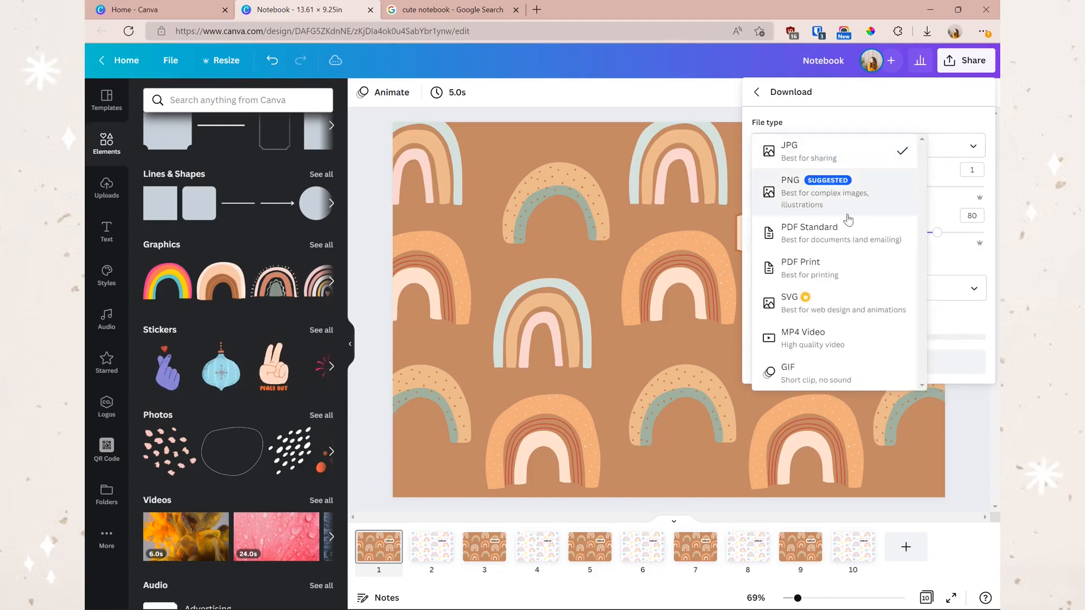
pyautogui.click(810, 274)
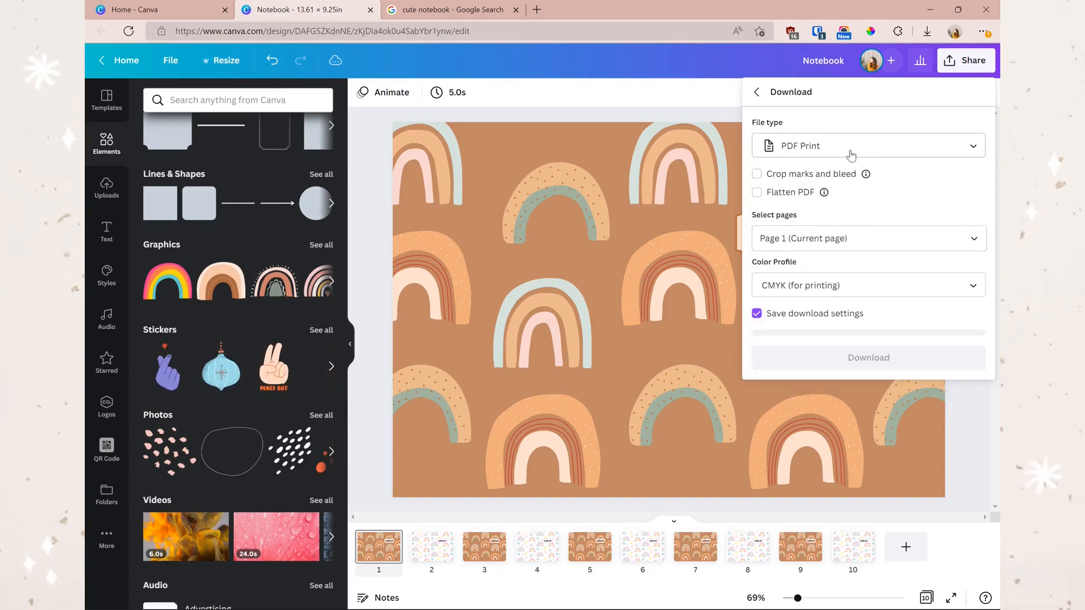
pyautogui.click(860, 288)
pyautogui.click(859, 287)
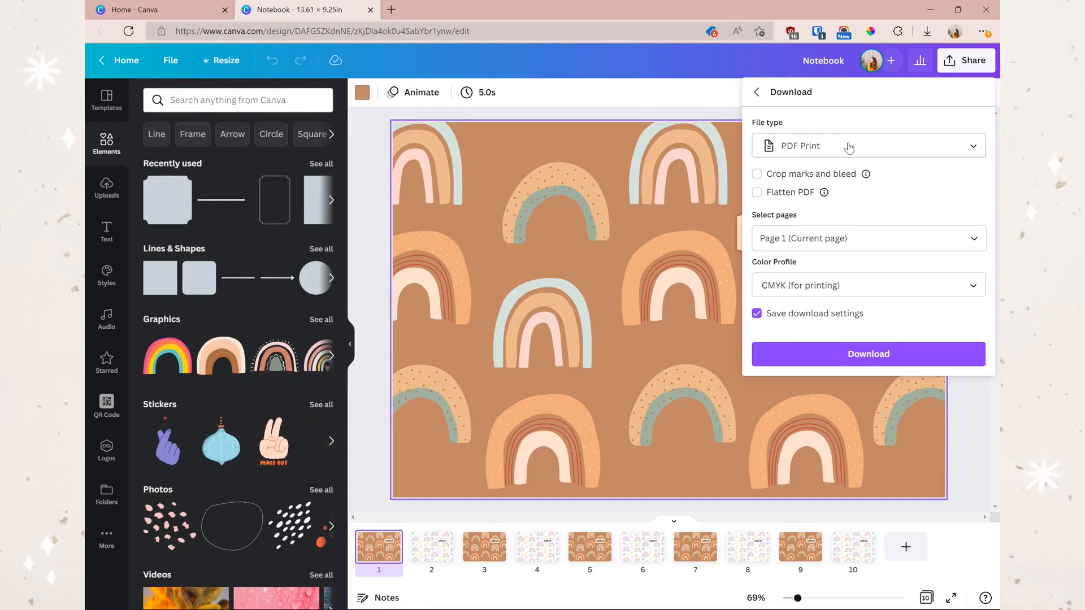
# Download only the current page, page 1, as a print PDF and close Notebook.pdf in Adobe Acrobat Reader after viewing it
pyautogui.click(825, 238)
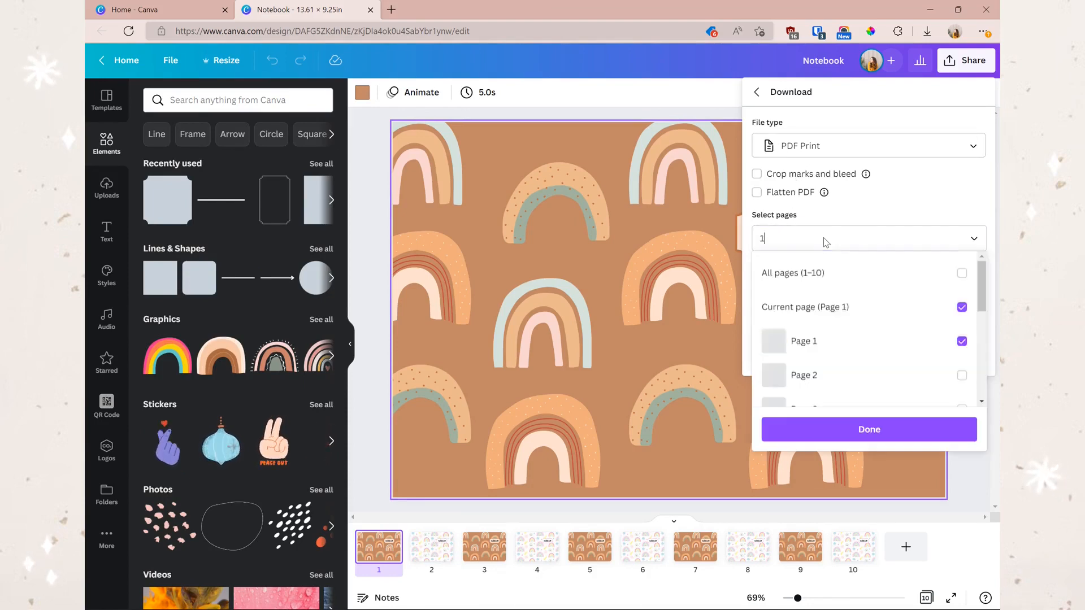
pyautogui.click(842, 341)
pyautogui.click(842, 378)
pyautogui.click(842, 375)
pyautogui.click(832, 308)
pyautogui.click(845, 357)
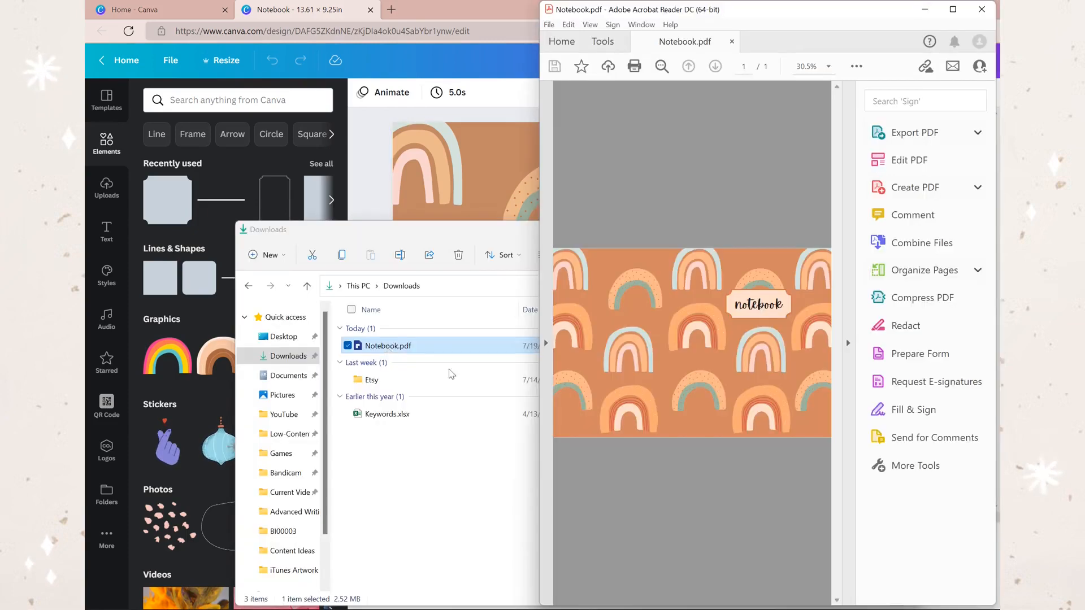
pyautogui.click(591, 344)
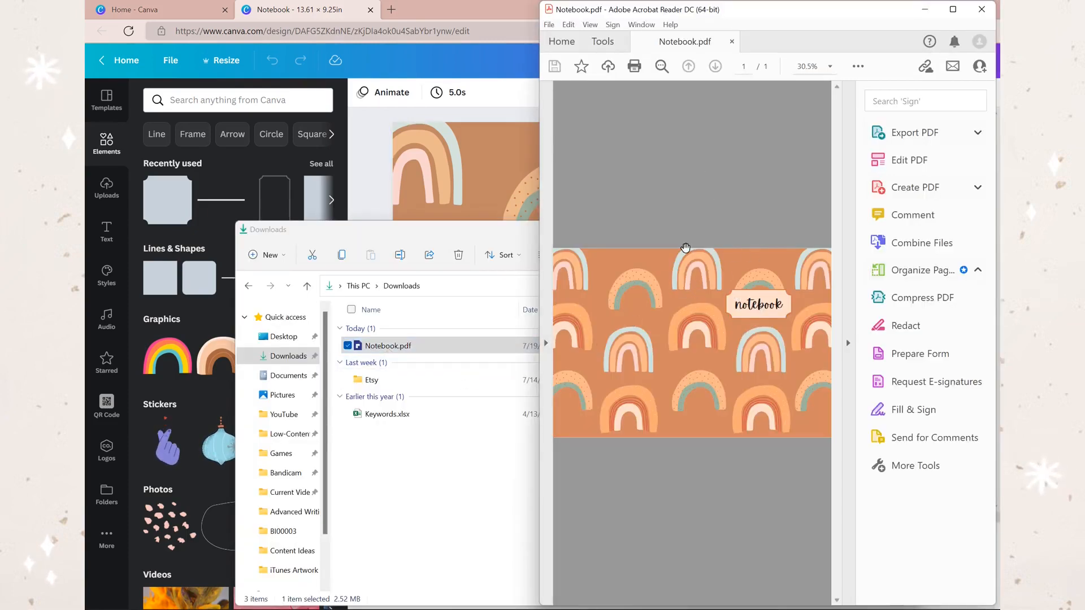
pyautogui.click(982, 10)
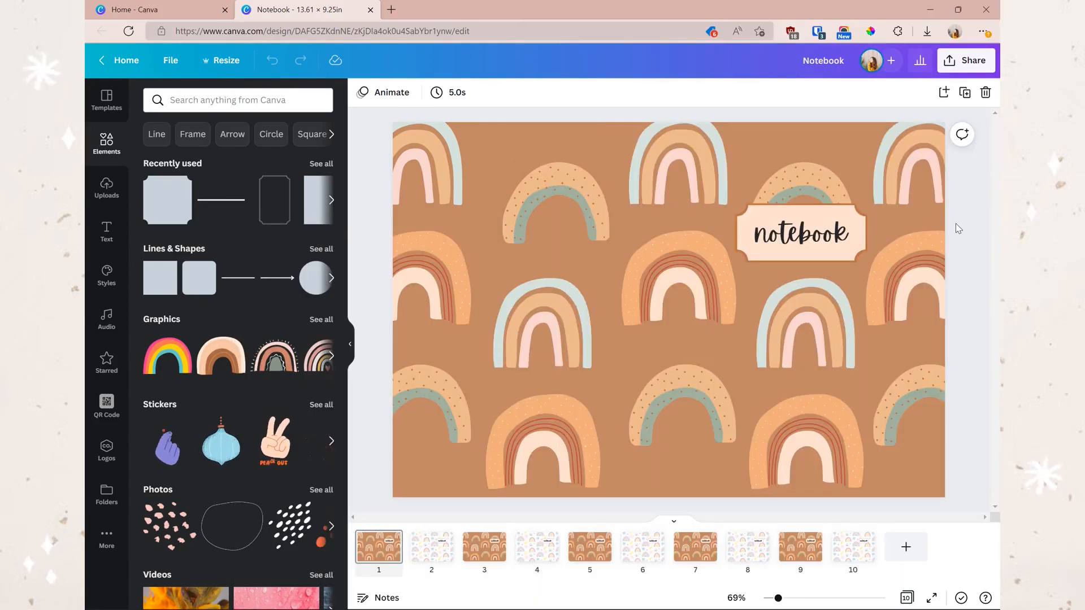